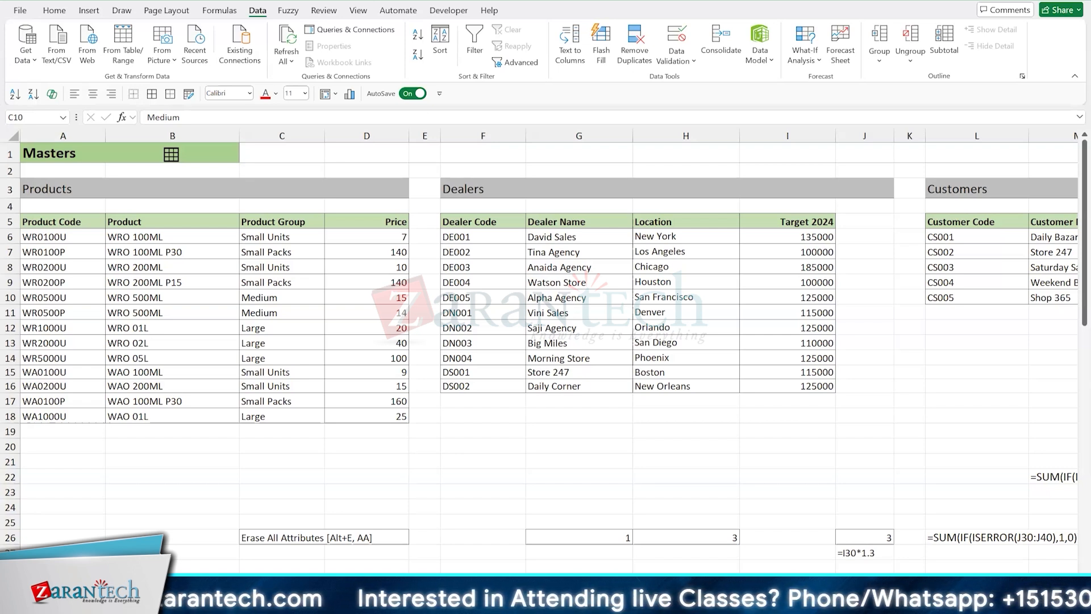
Look over the product and dealer master tables and the second dealer table further down the sheet
click(580, 344)
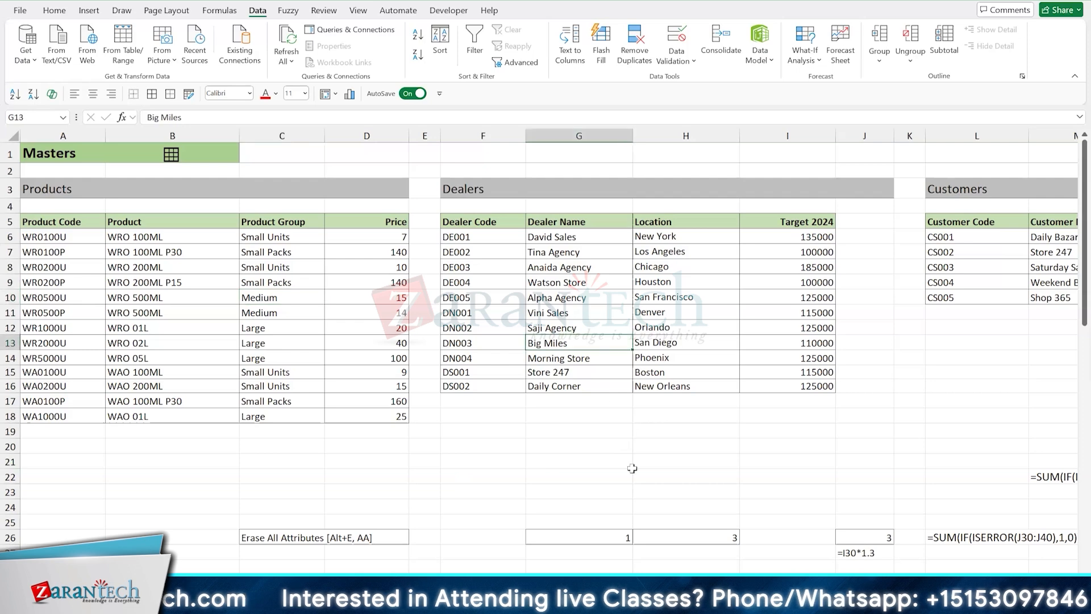
scroll(632, 468, down, 4)
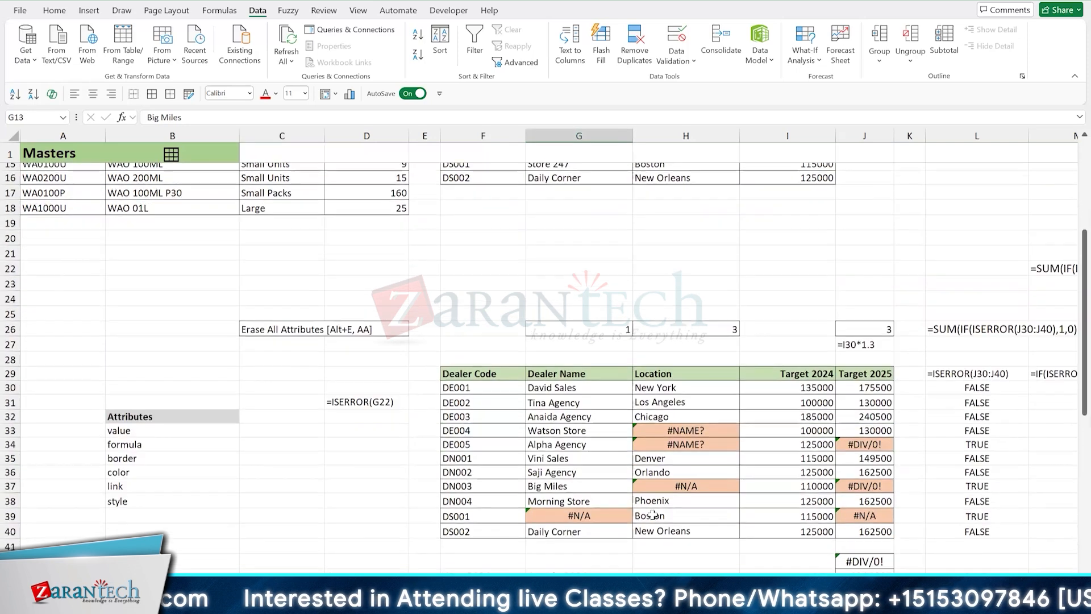
click(576, 431)
scroll(575, 430, up, 5)
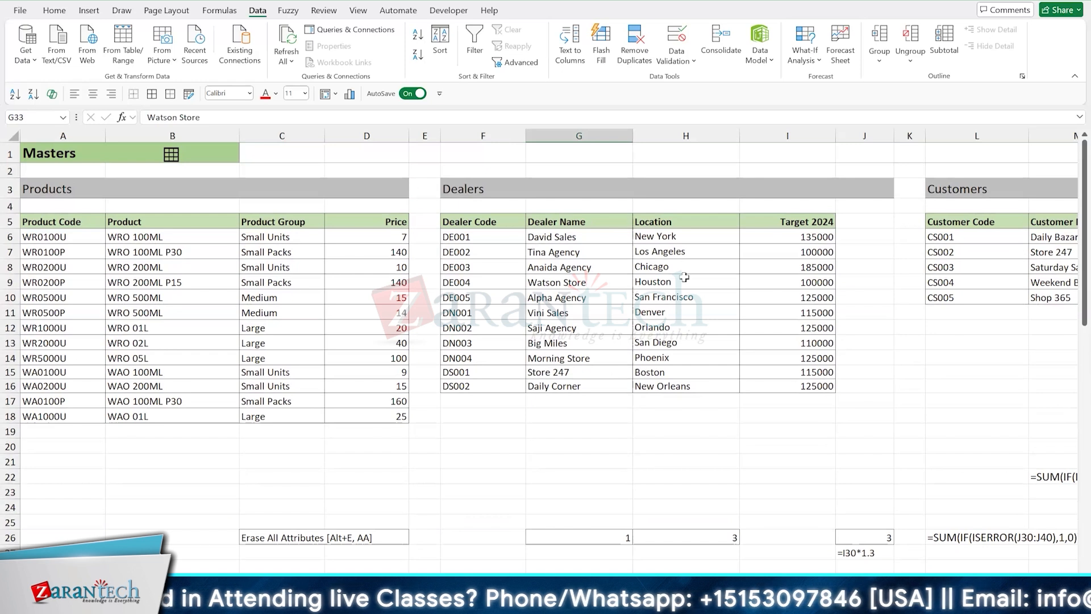
click(682, 279)
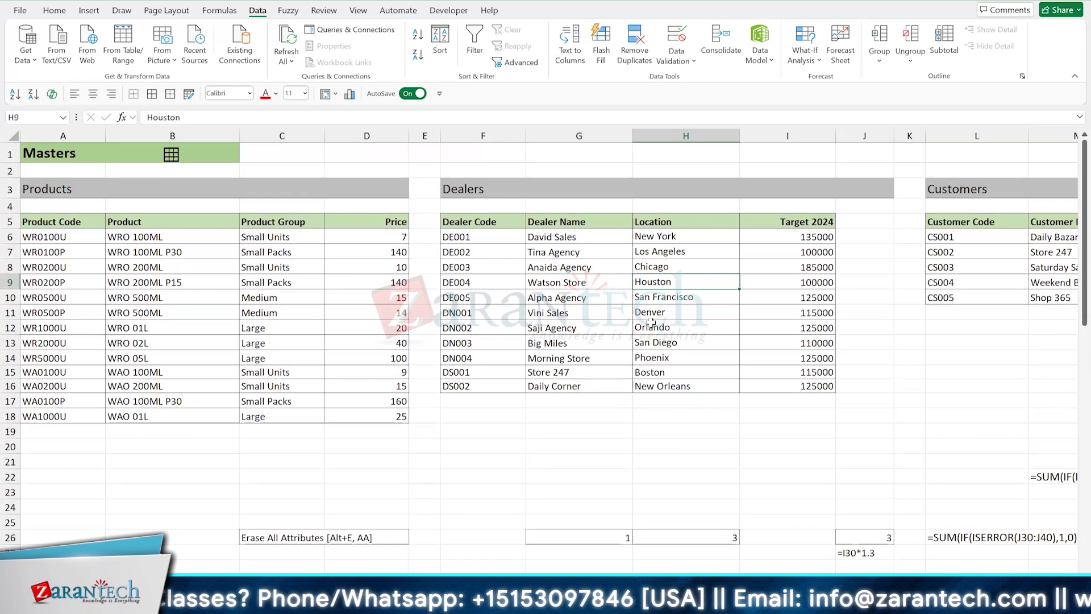
click(273, 285)
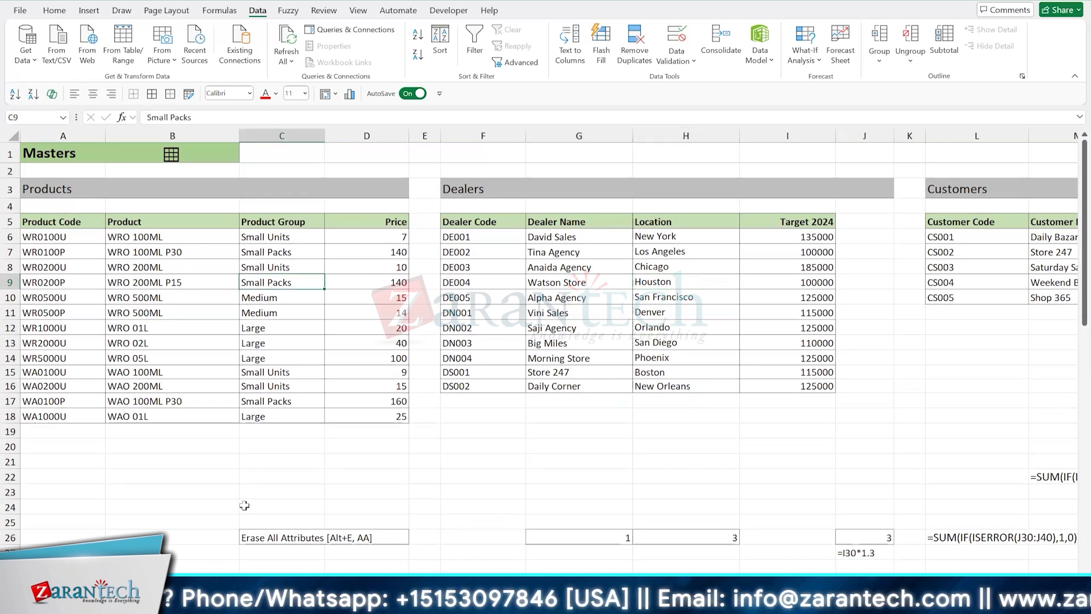
click(321, 327)
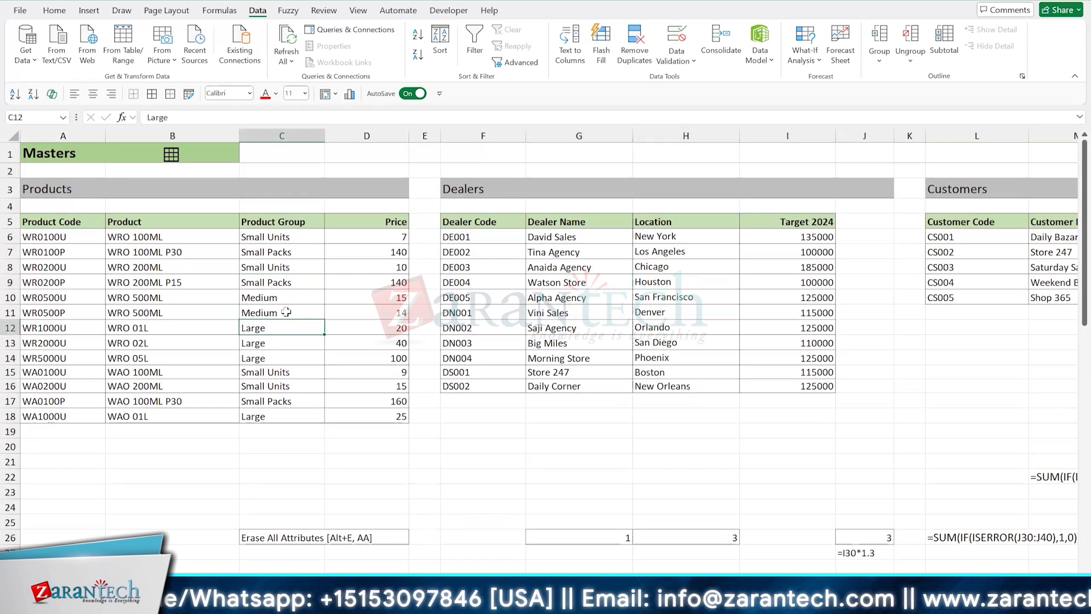
click(286, 312)
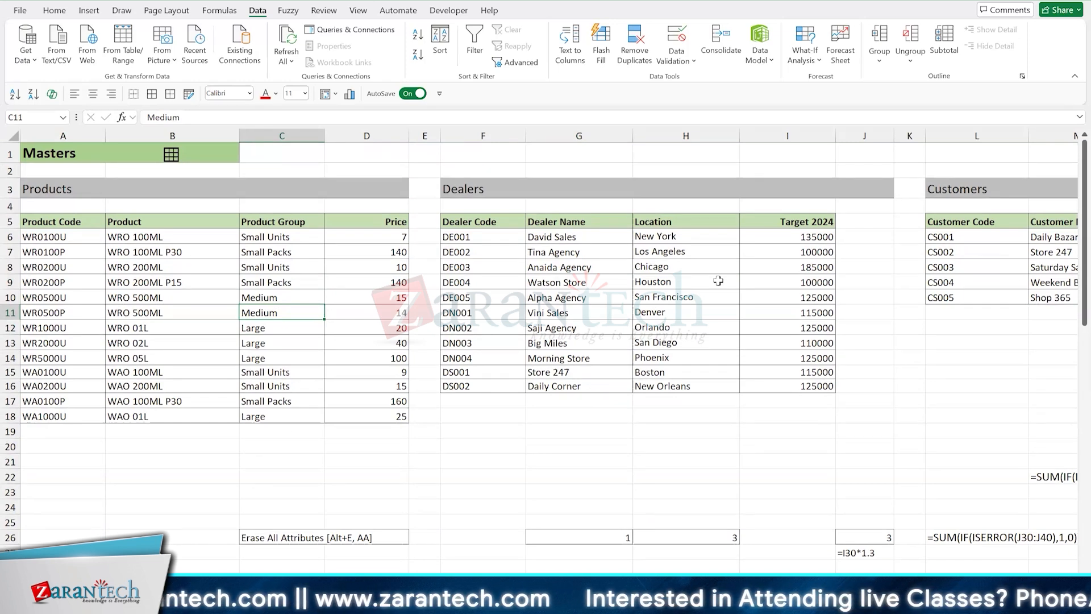
Total the dealers' Target 2024 values in cell I1 with =SUM(I6:I16)
click(773, 157)
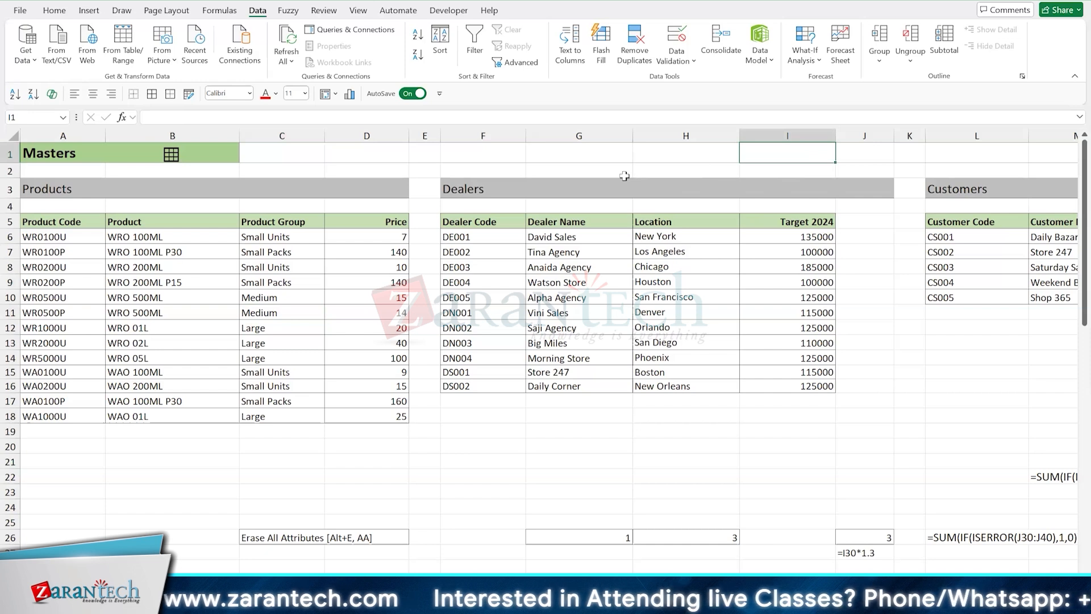
text(=SUM()
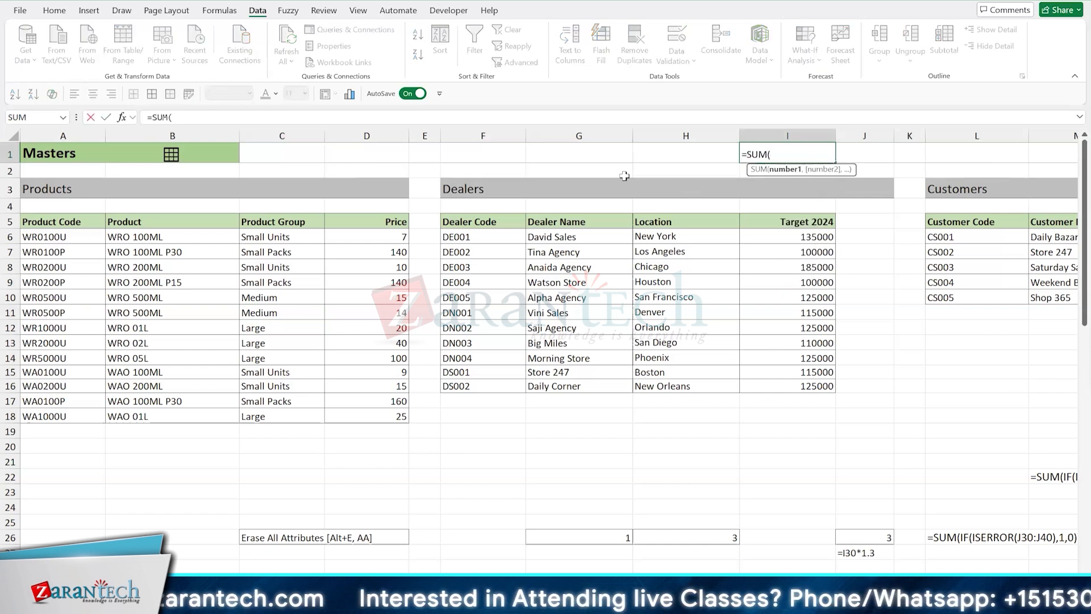
key(Down)
key(Down)
key(Down)
key(Down)
key(Down)
key(ctrl+shift+Down)
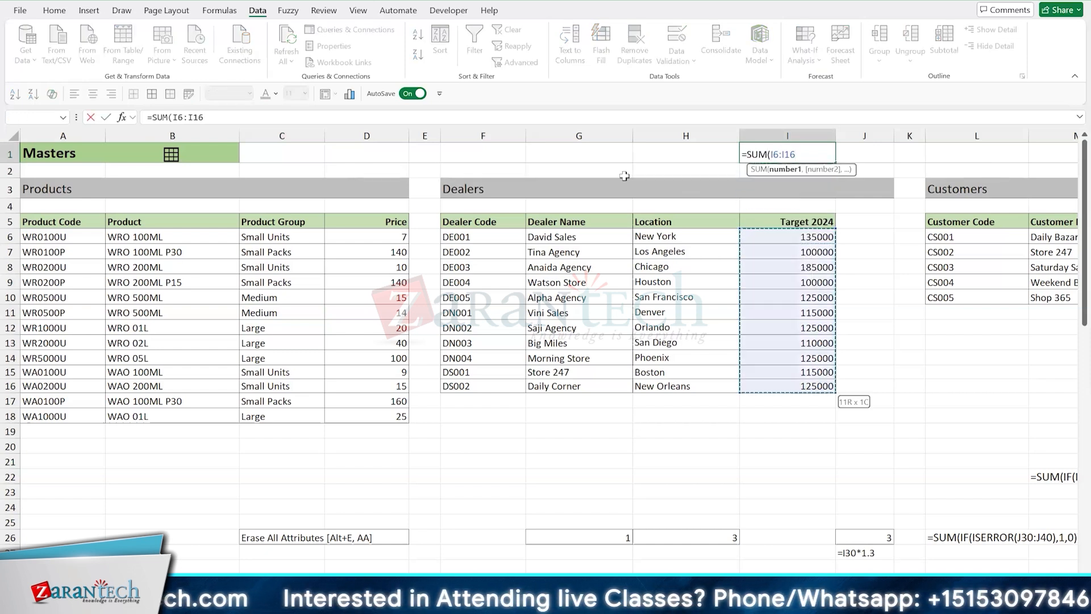
text())
key(ctrl+Return)
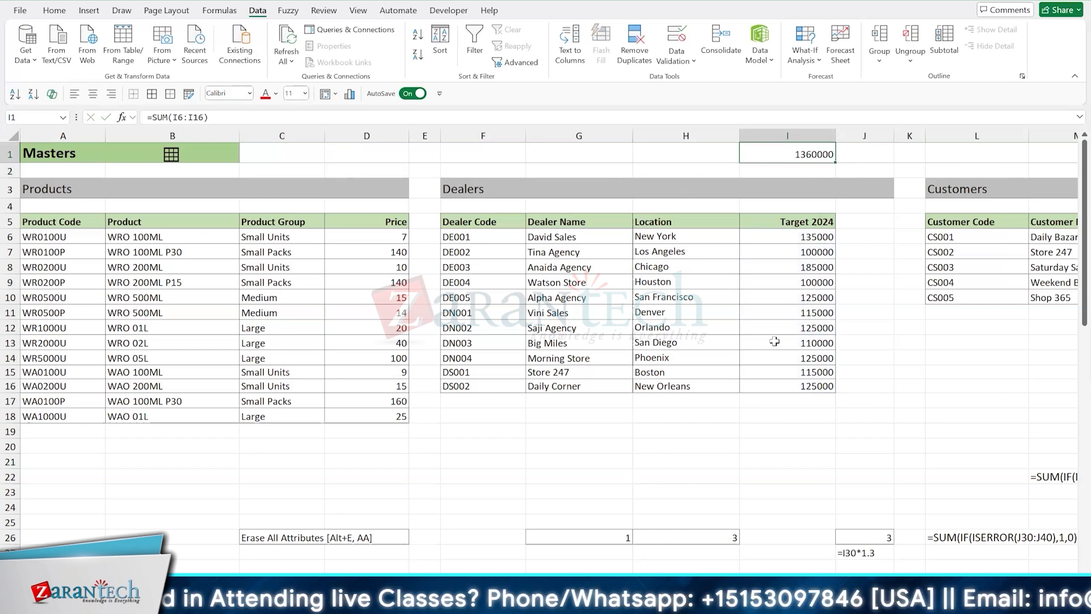
Add dealer DS003 in row 17 with name Everyday Store, location New Orleans and Target 2024 of 1100000
click(500, 401)
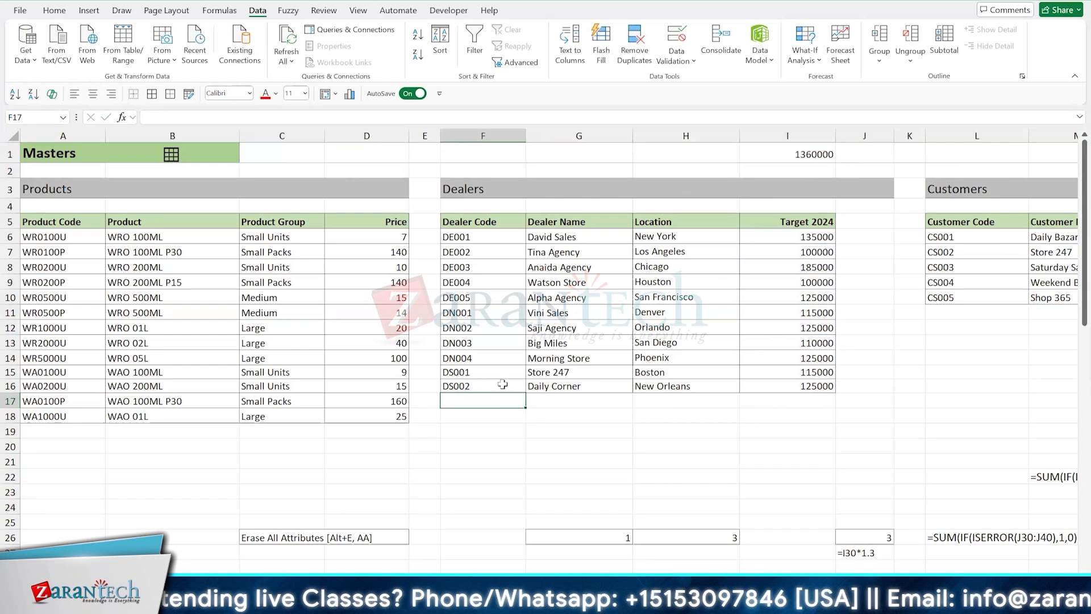
drag(500, 385, 524, 407)
click(545, 402)
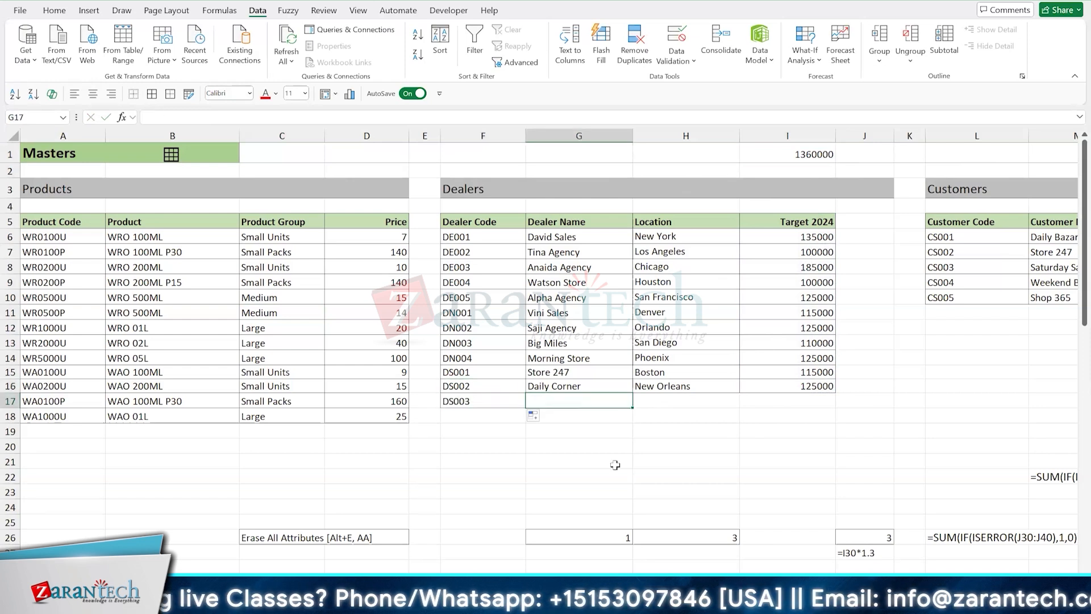
text(Everyday Store)
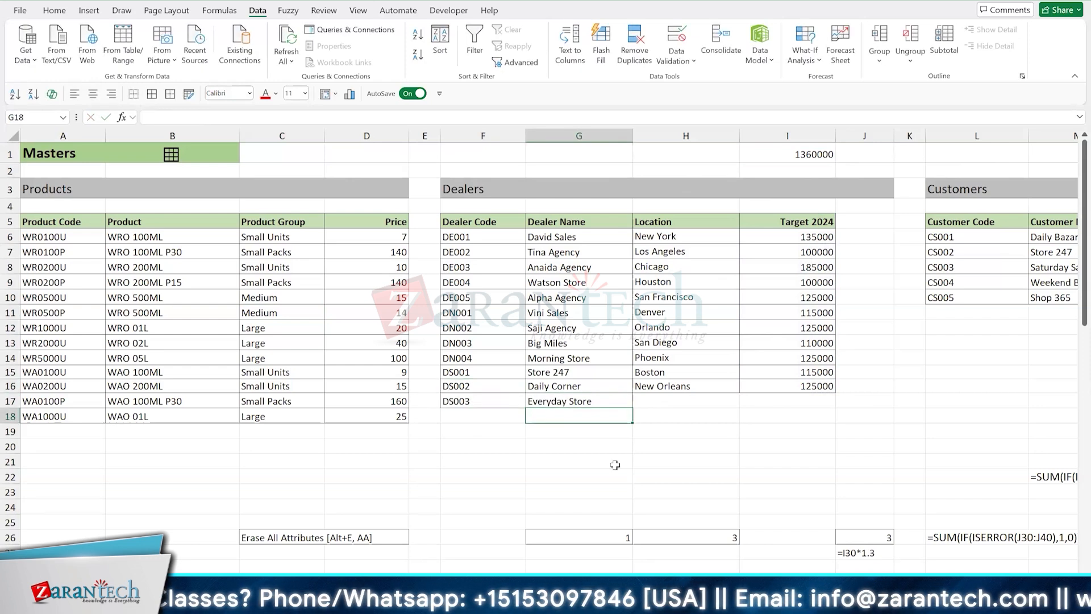
key(Tab)
text(New Orleans)
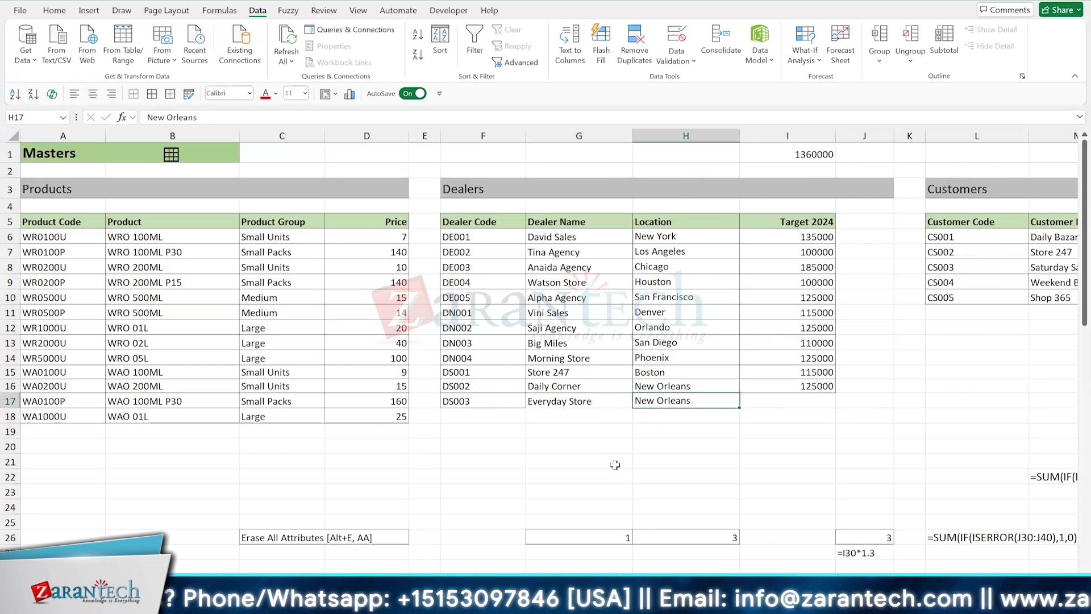
key(Tab)
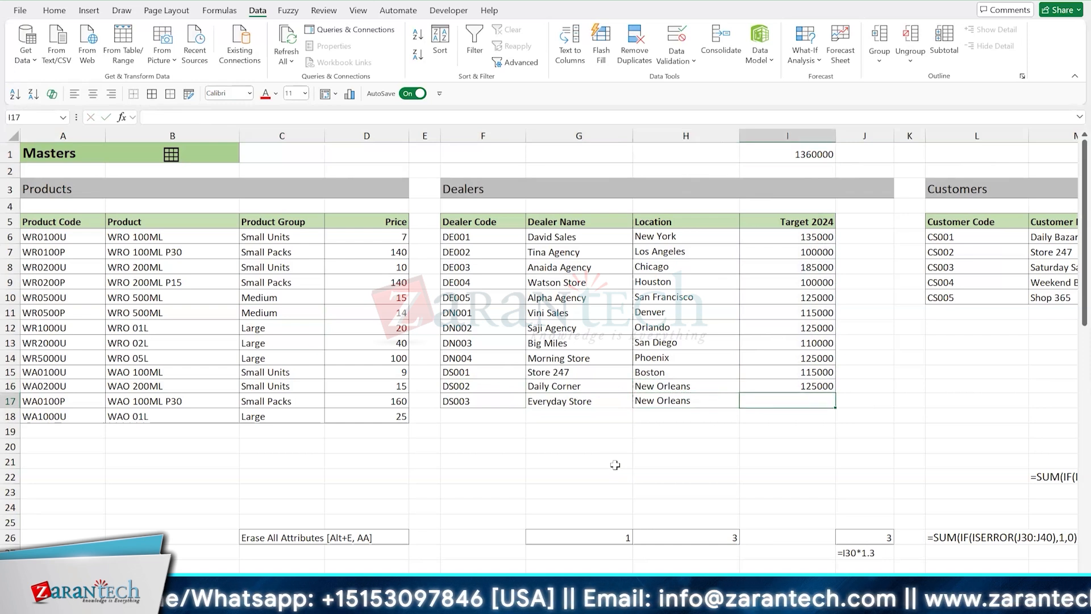
text(1100000)
key(Return)
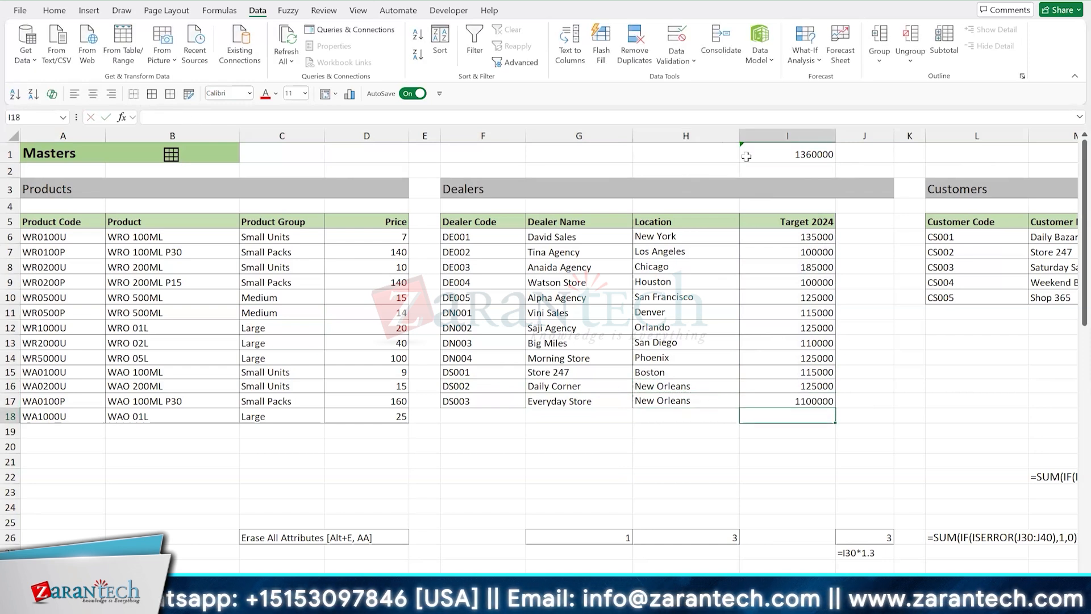
Erase all contents and formatting of the new dealer row, F17:I17
key(Up)
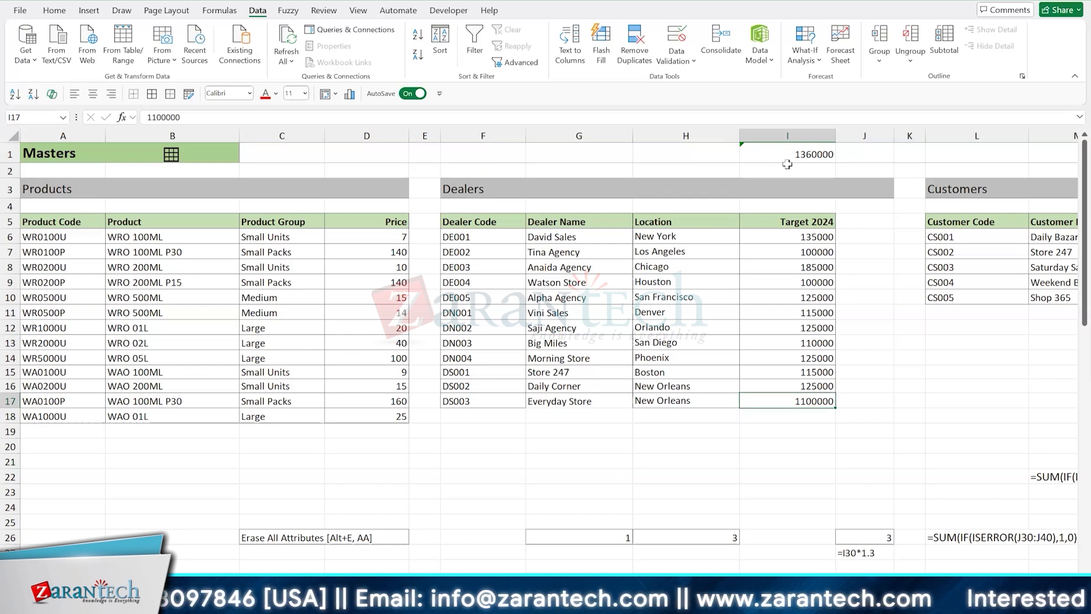
key(shift+Left)
key(shift+Left)
key(shift+Left)
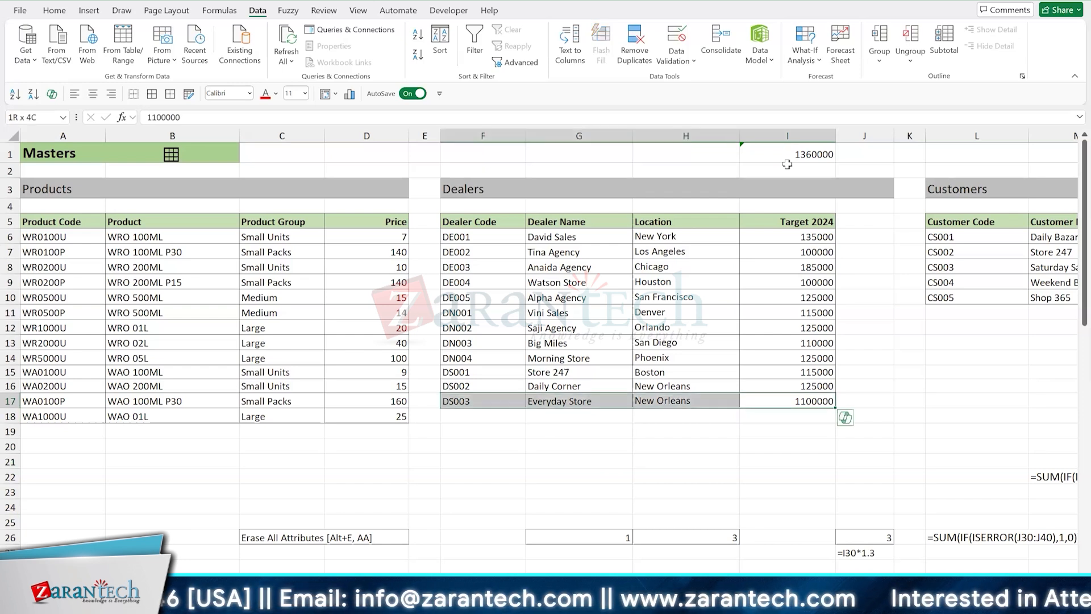
key(alt+e)
key(a)
key(a)
key(Up)
key(Up)
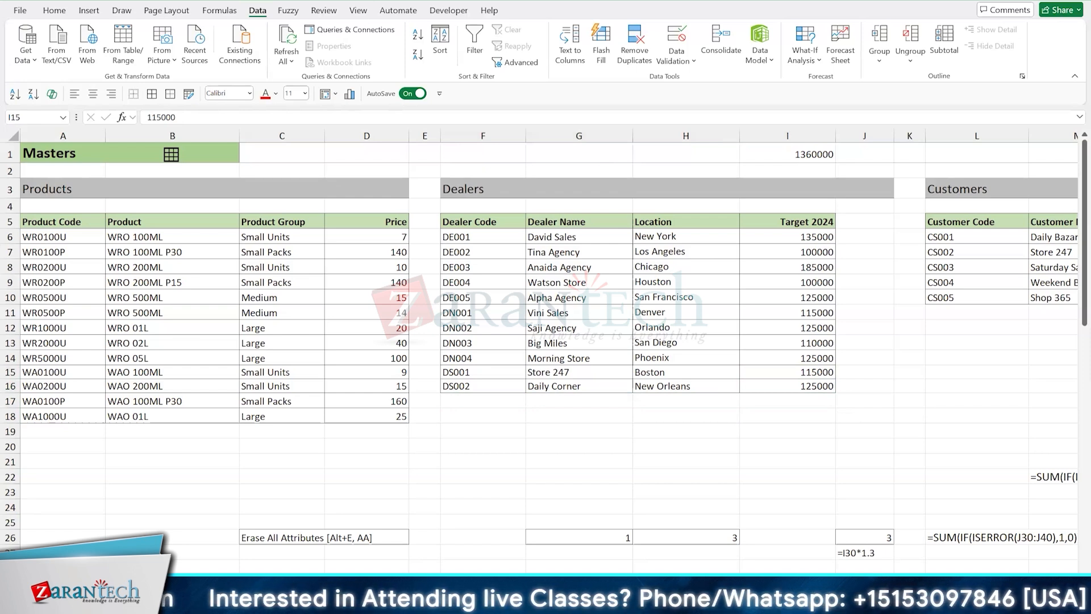
Examine the Format as Table styles available for the dealer table, without applying one
click(591, 295)
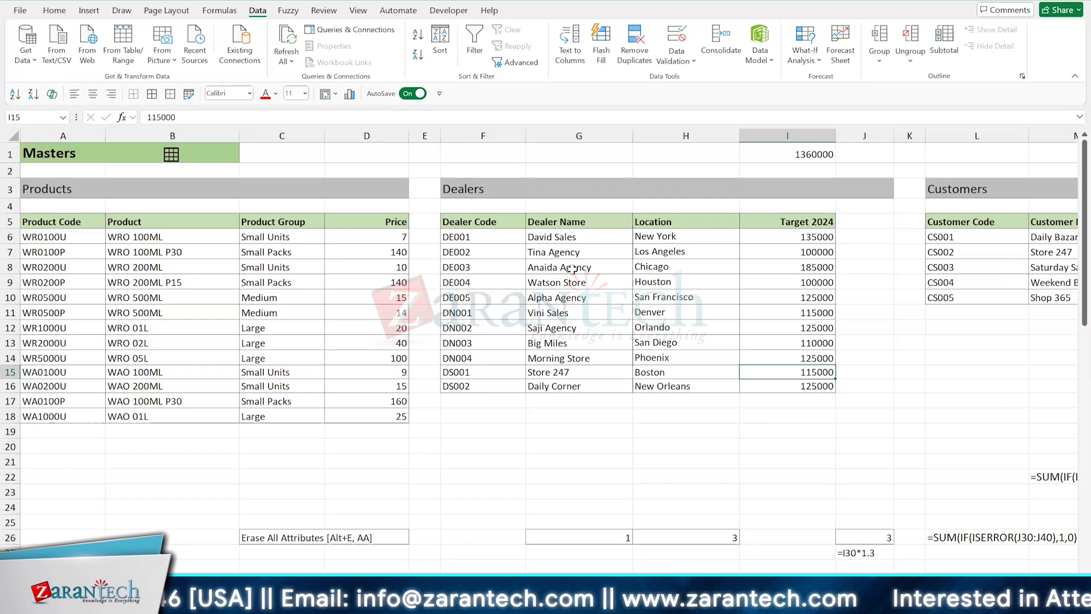
click(687, 284)
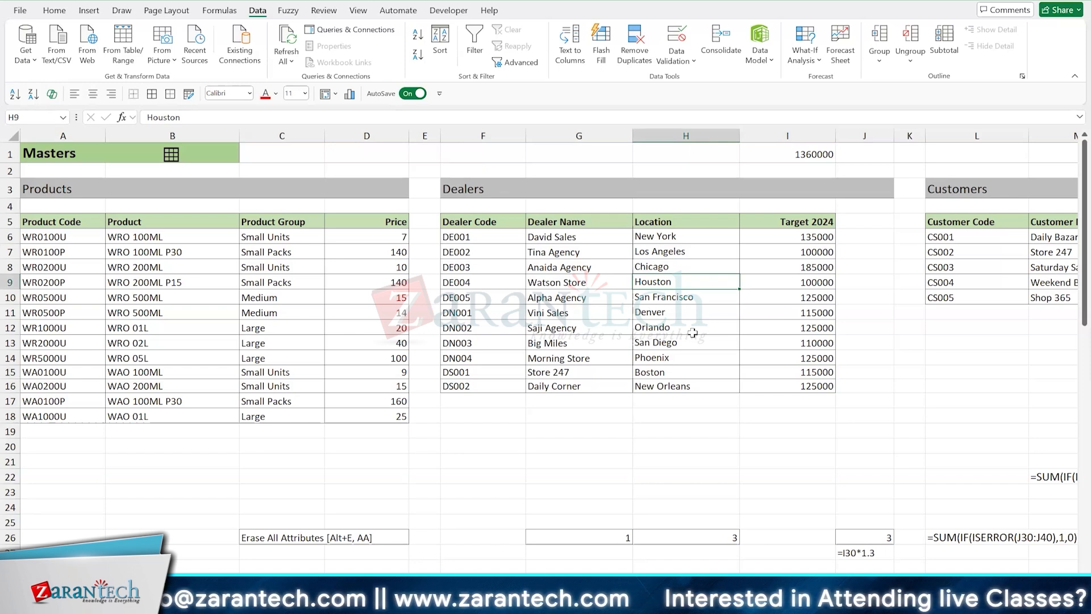
click(579, 253)
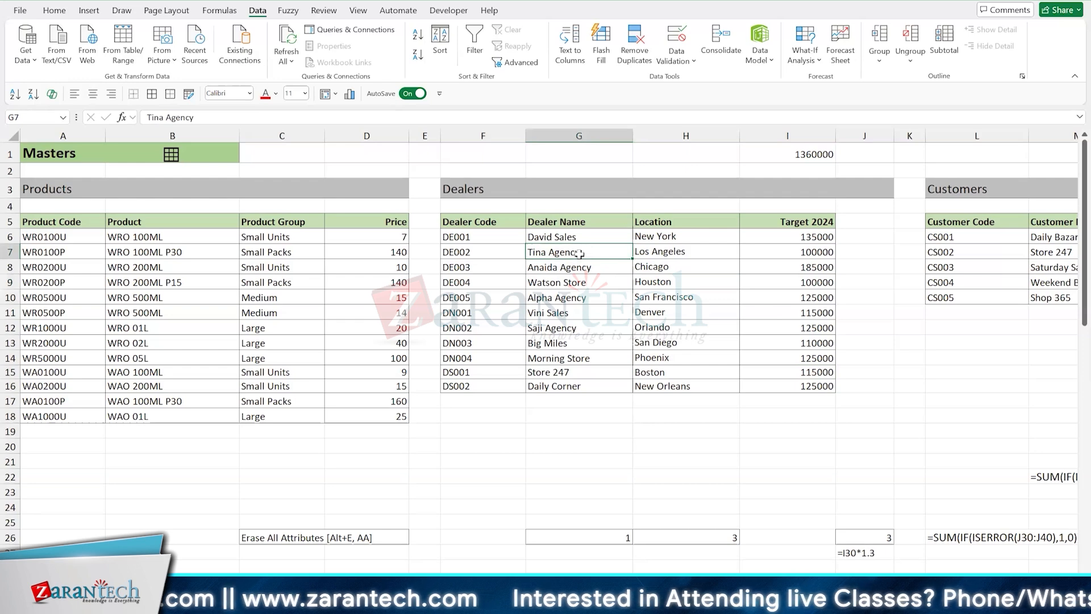
click(54, 11)
click(627, 51)
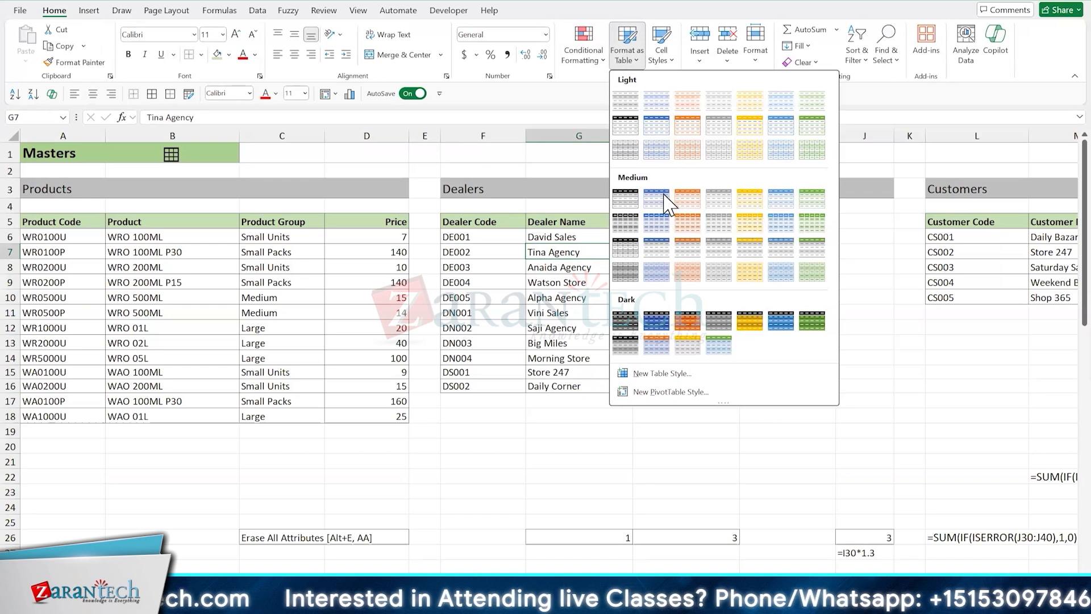
click(513, 261)
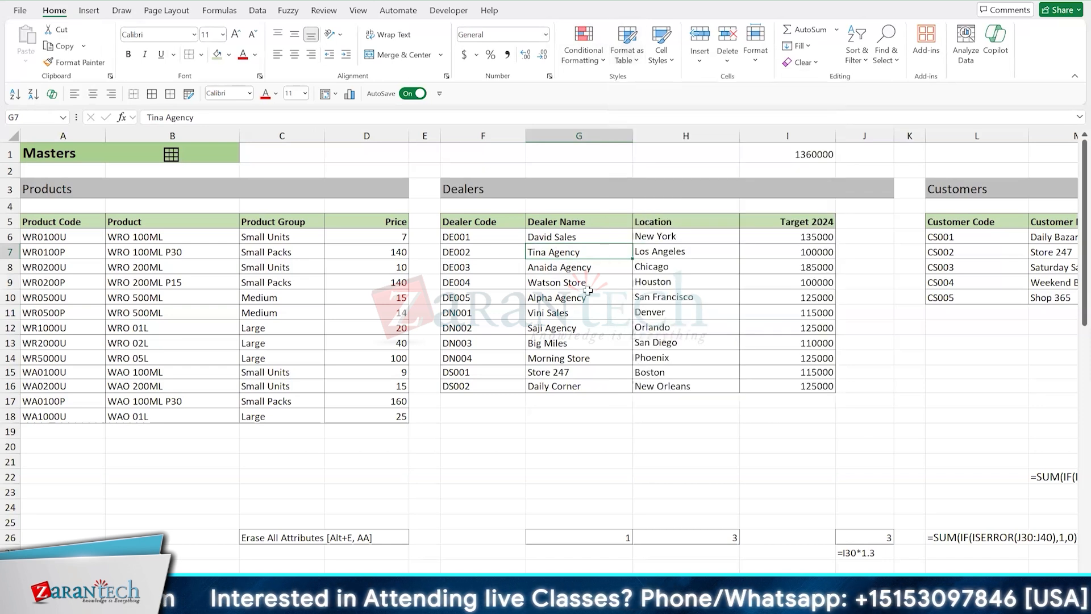
Delete the repeated "north" entries in cells B43:B47
click(593, 298)
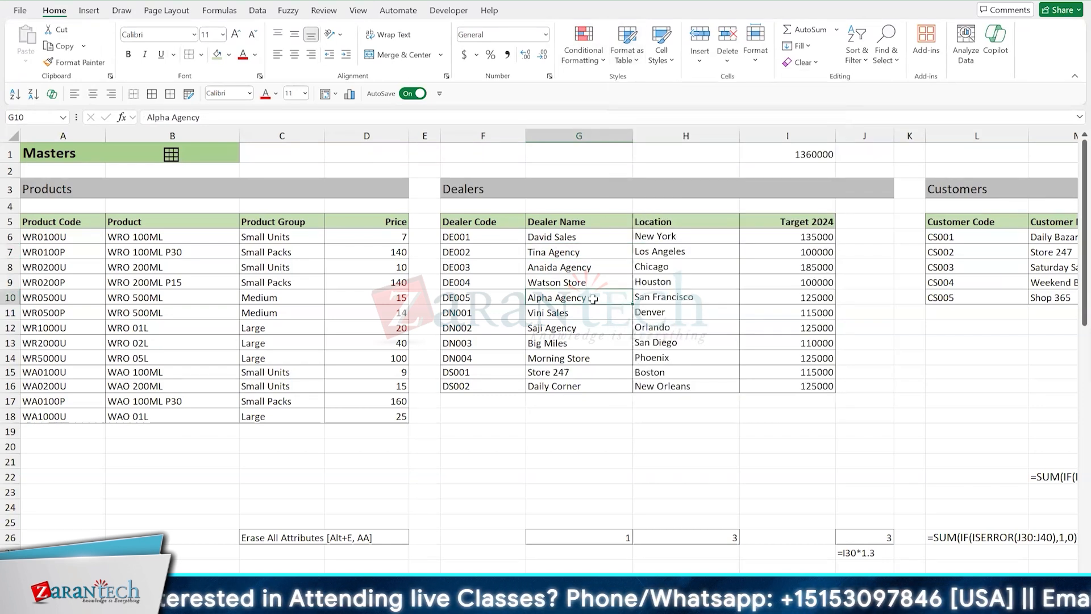
scroll(593, 299, down, 8)
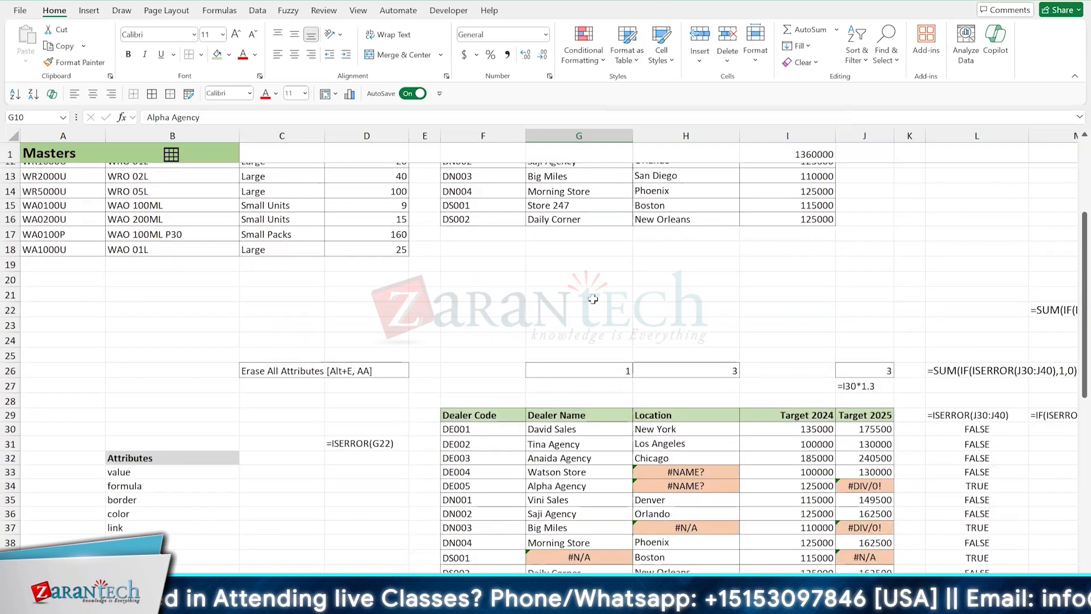
scroll(408, 496, down, 2)
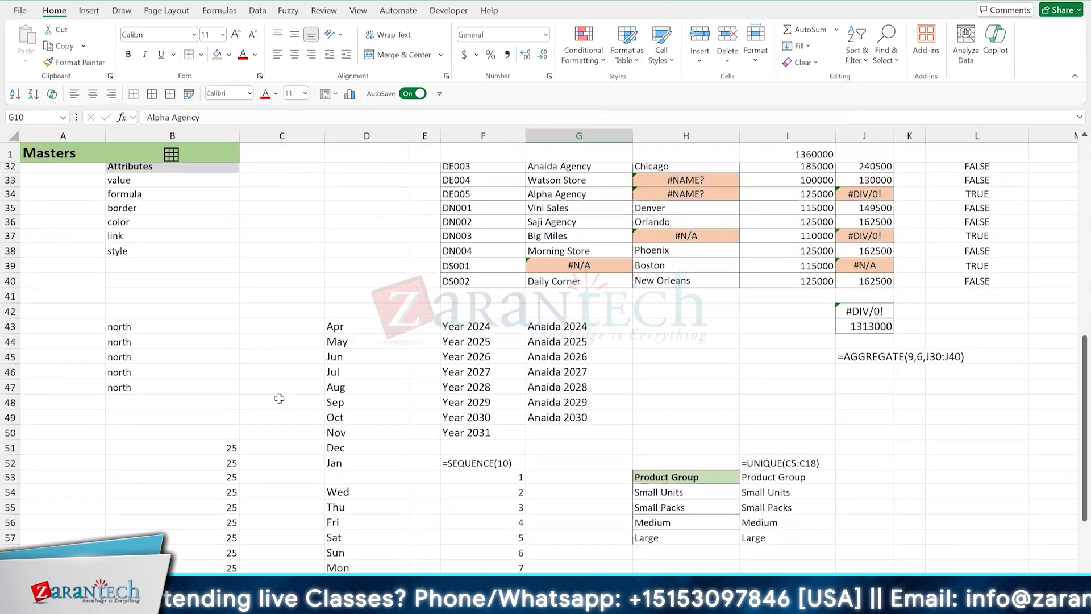
drag(146, 328, 149, 390)
key(Delete)
Write a heading over cells B42 and B43: "These features do not require" and "entire table seleection for use"
click(150, 314)
scroll(359, 343, up, 3)
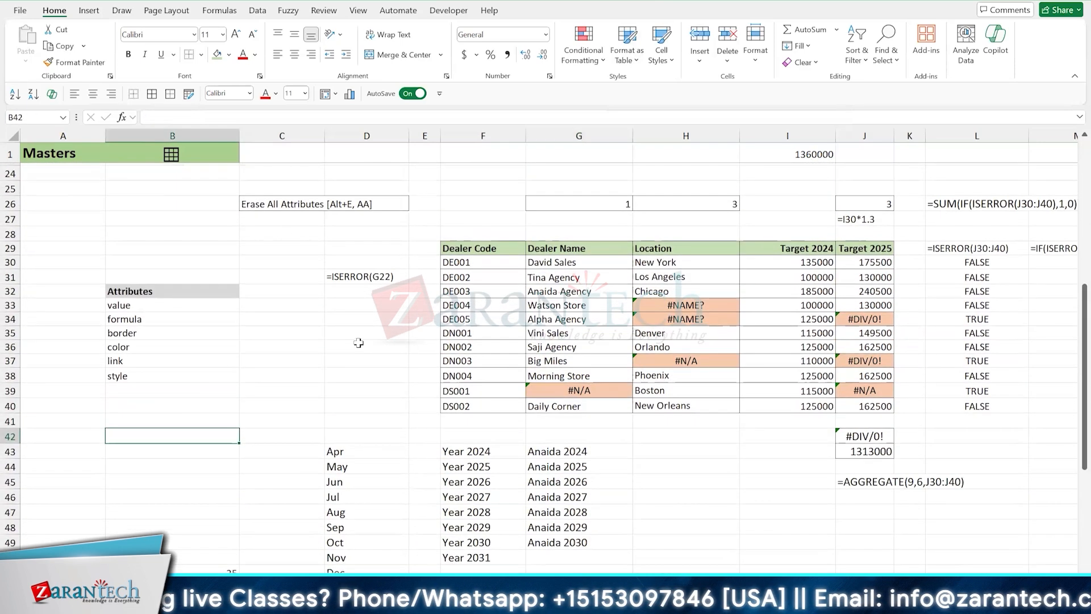
text(These features do no)
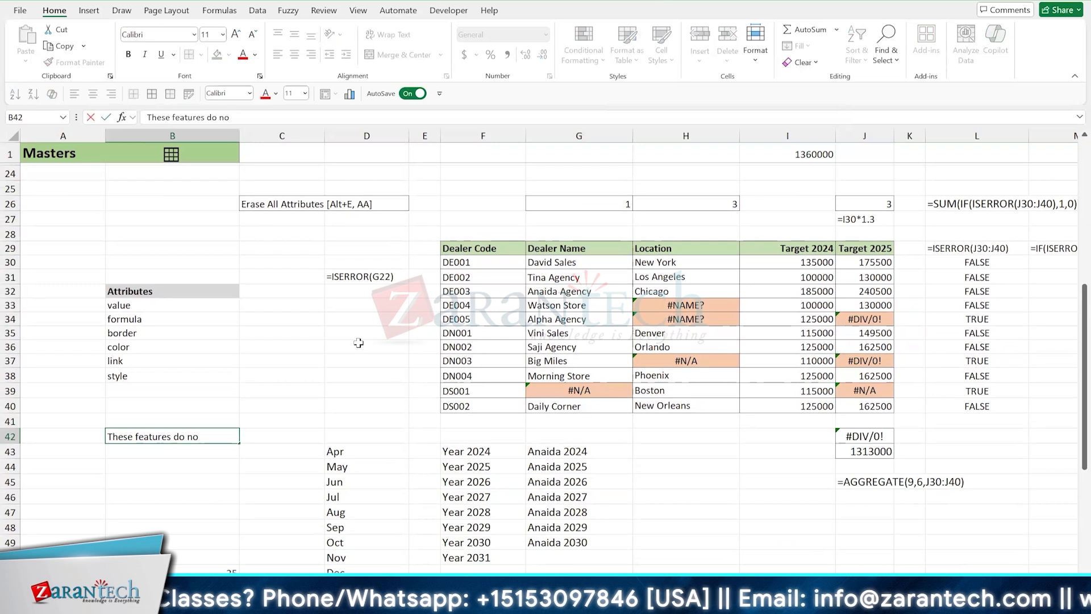
text(t require)
key(Return)
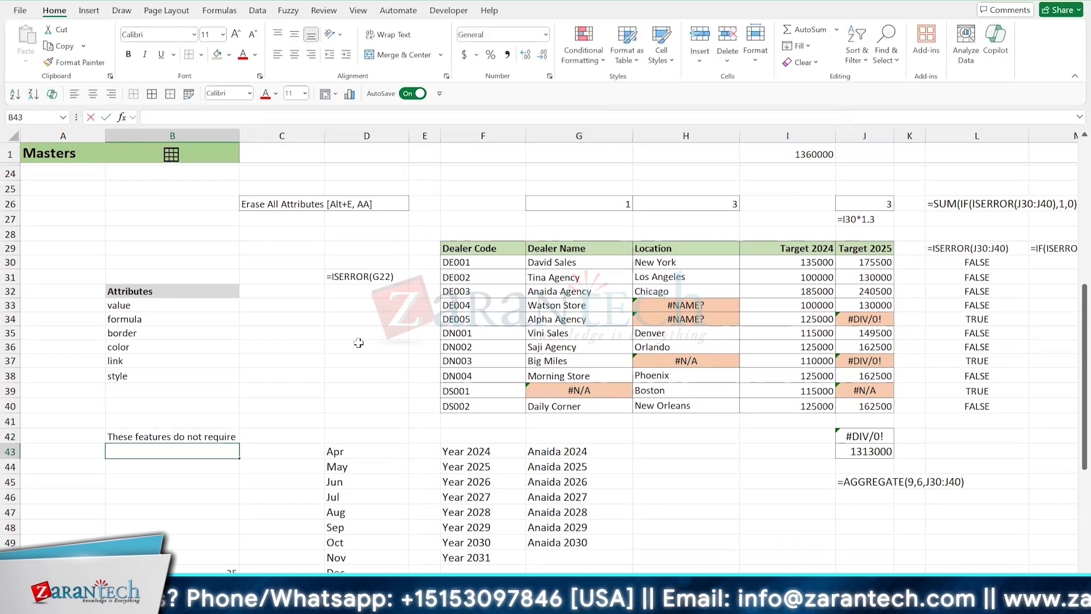
text(entire table s)
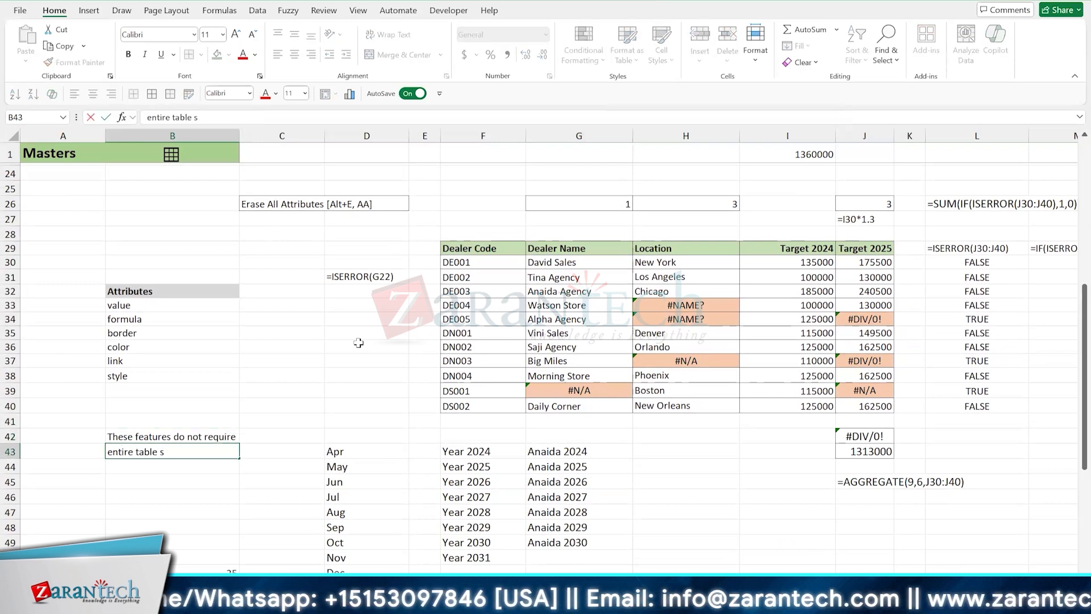
text(eleection fo)
key(BackSpace)
key(BackSpace)
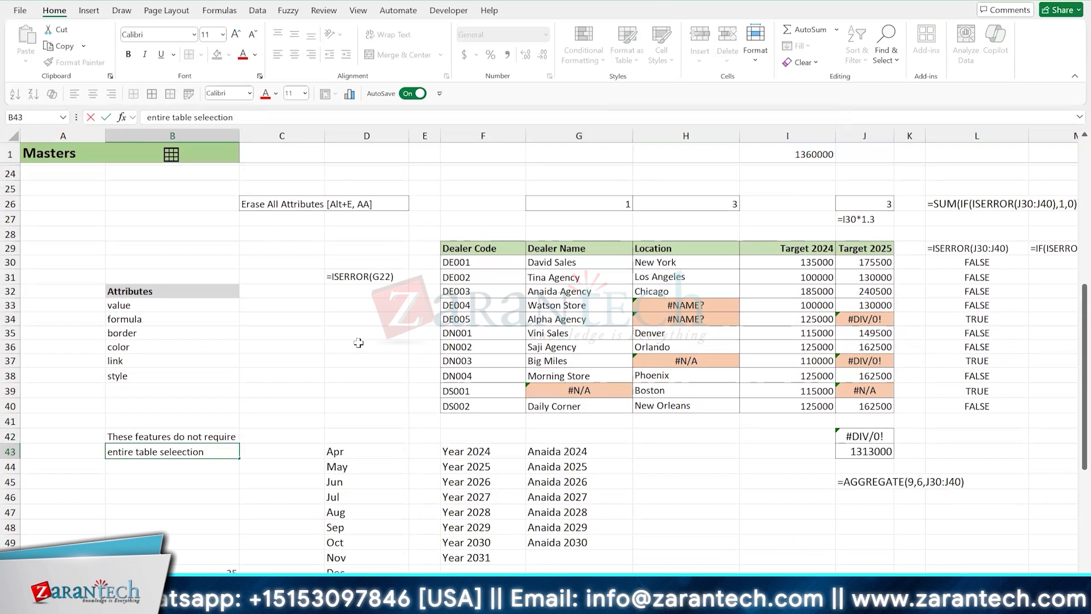
text(for use)
key(Return)
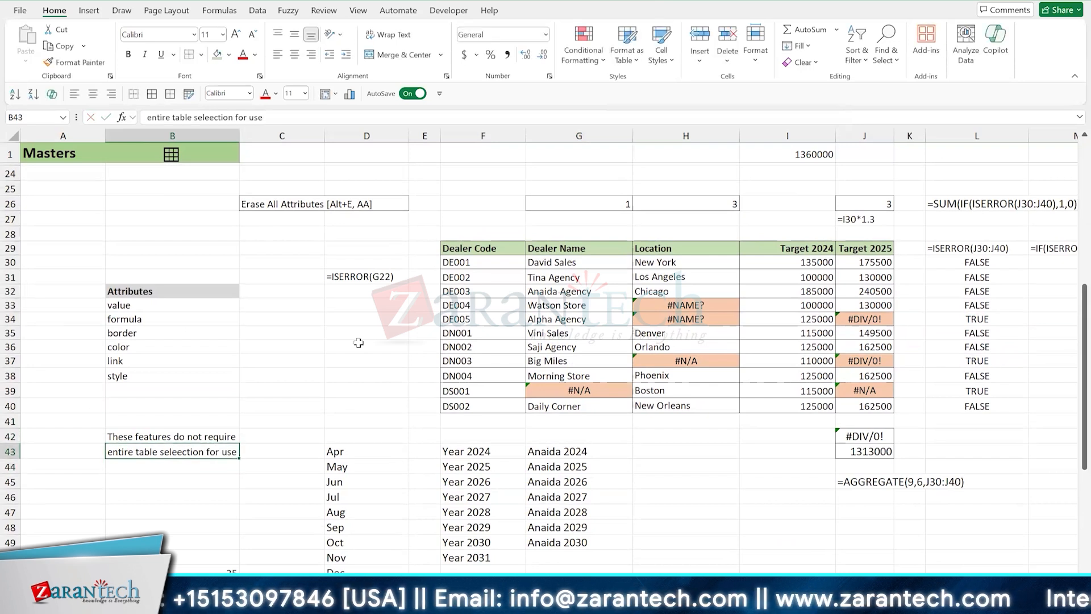
List the features SORT, FILTER, SUBTOTAL, PIVOT, CHART and DATA TABLE in cells B44 to B49
text(SORT)
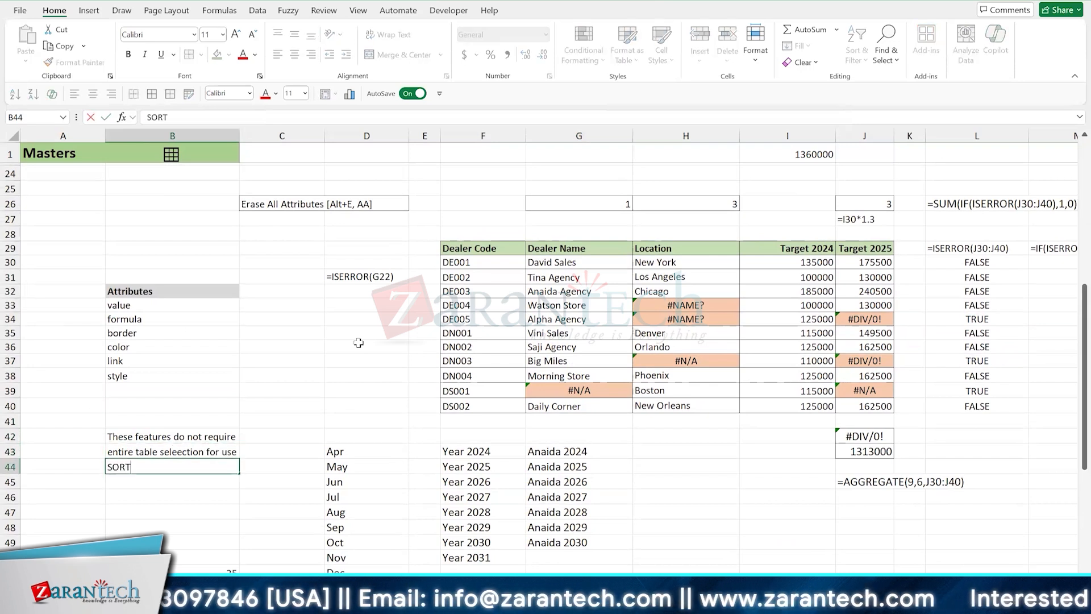
key(Return)
text(FILTER)
key(Return)
text(SUBTOTAL)
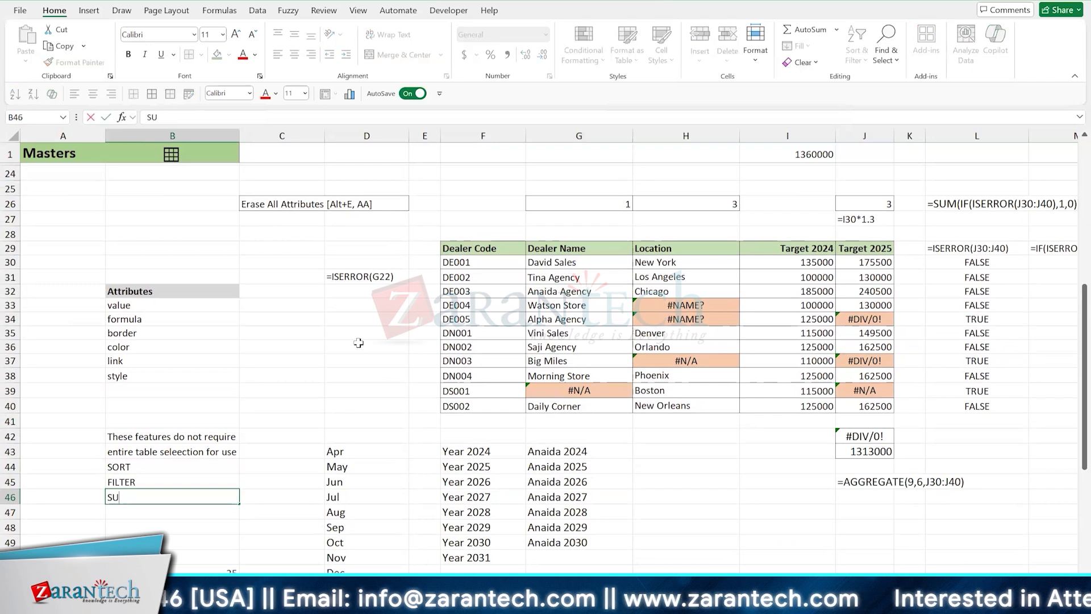
key(Return)
text(PIVOT)
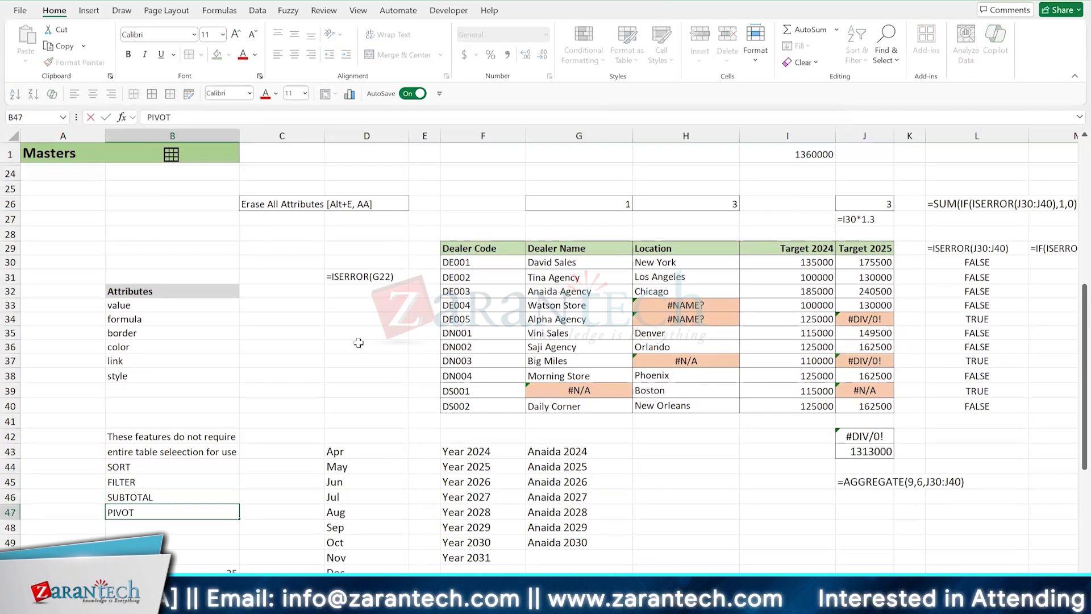
key(Return)
text(CHART)
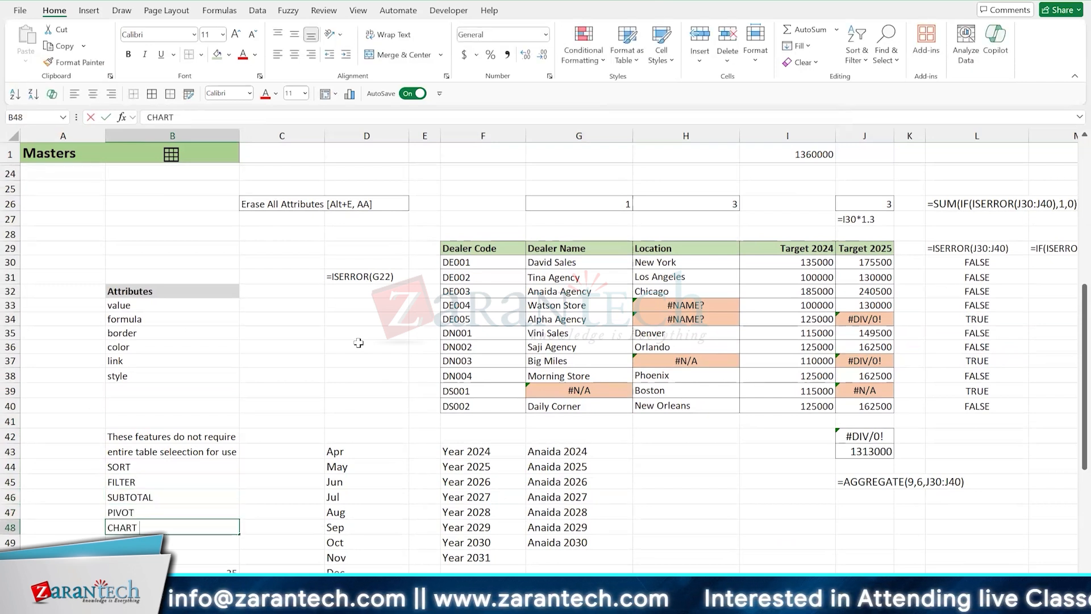
key(Return)
text(DATA TABL)
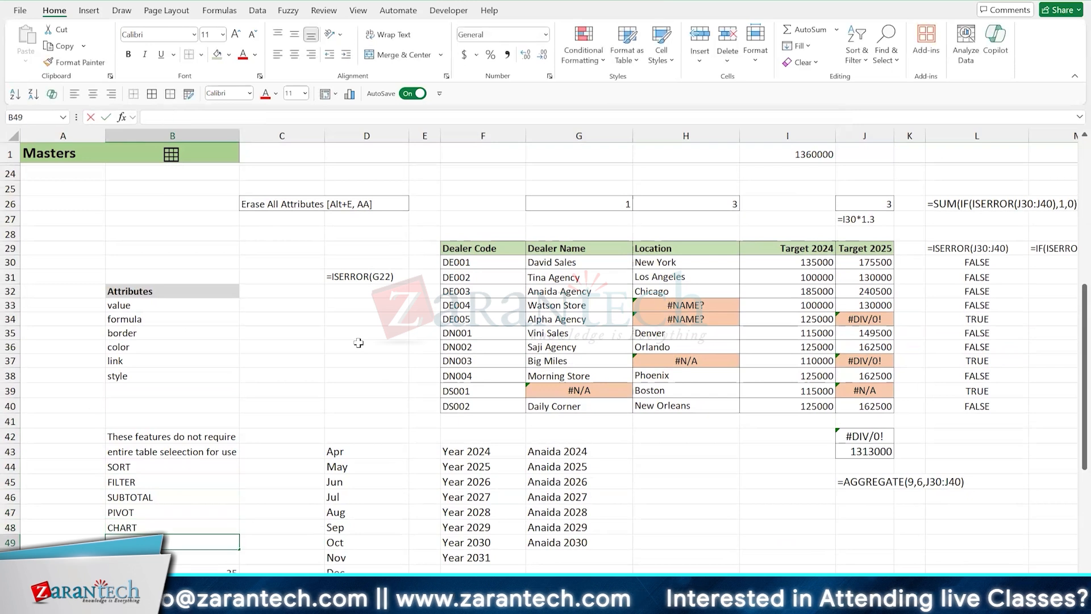
key(Escape)
Shade the two heading cells B42:B43 above the feature list with a grey fill
key(Up)
key(Up)
key(Up)
key(Up)
key(Up)
key(Up)
key(Up)
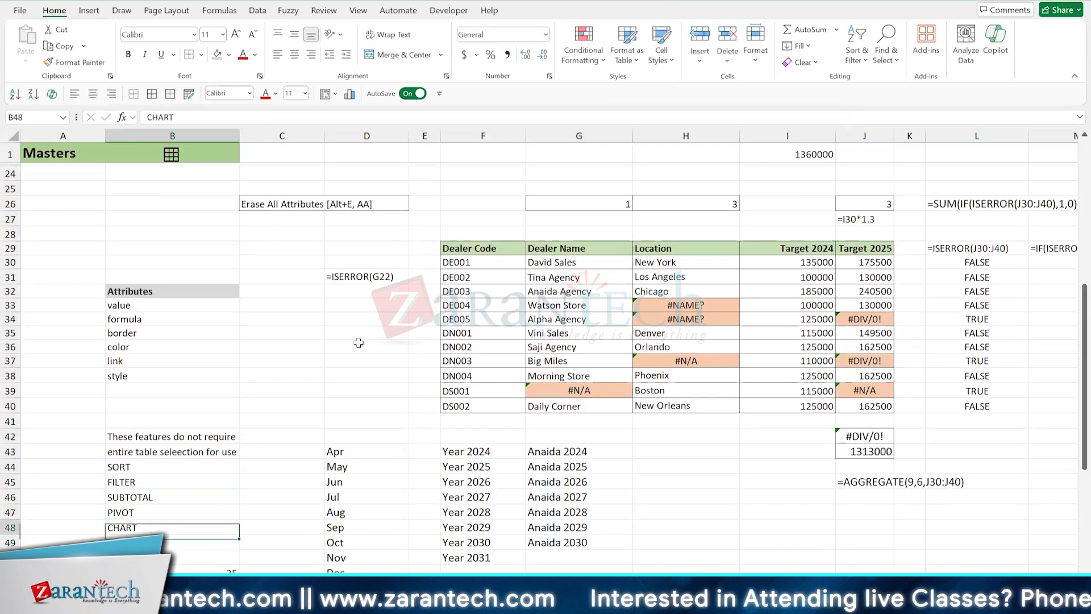
key(shift+Down)
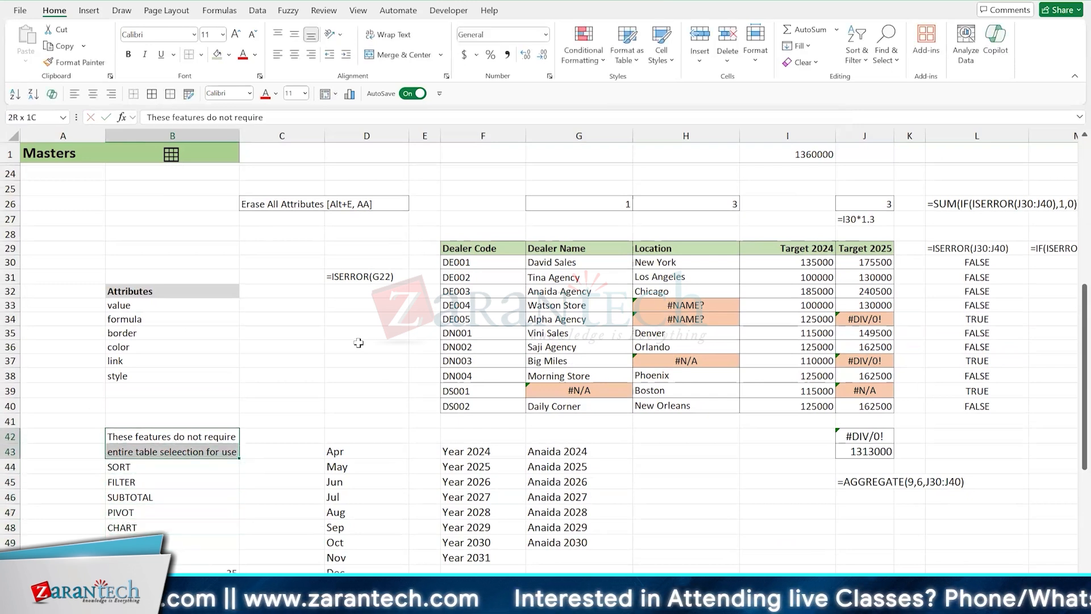
click(250, 363)
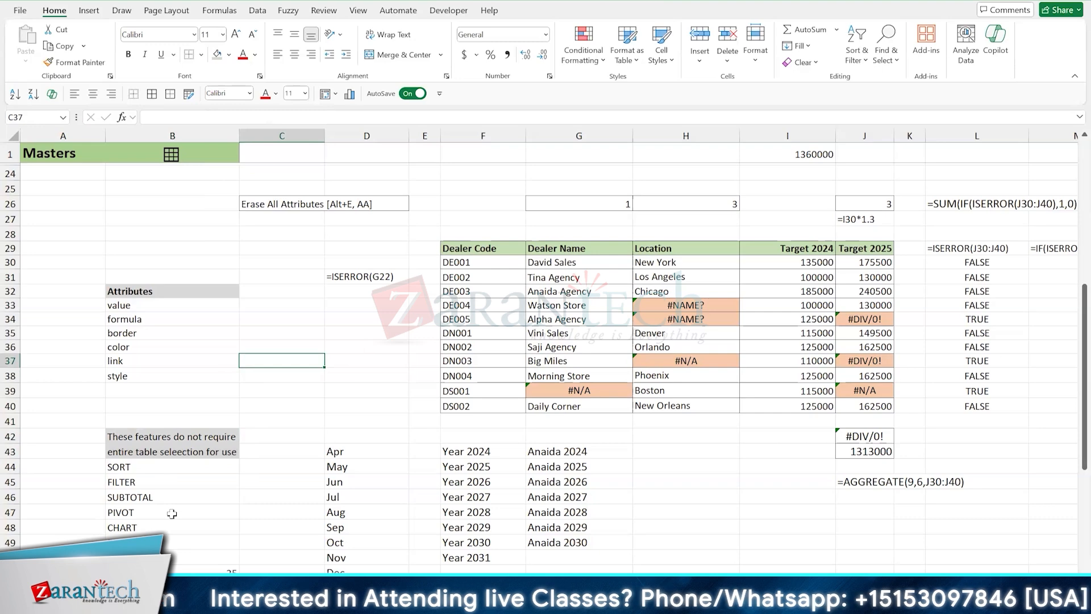
Examine the feature list in B44:B49 alongside the dealer table
scroll(498, 341, up, 6)
click(654, 227)
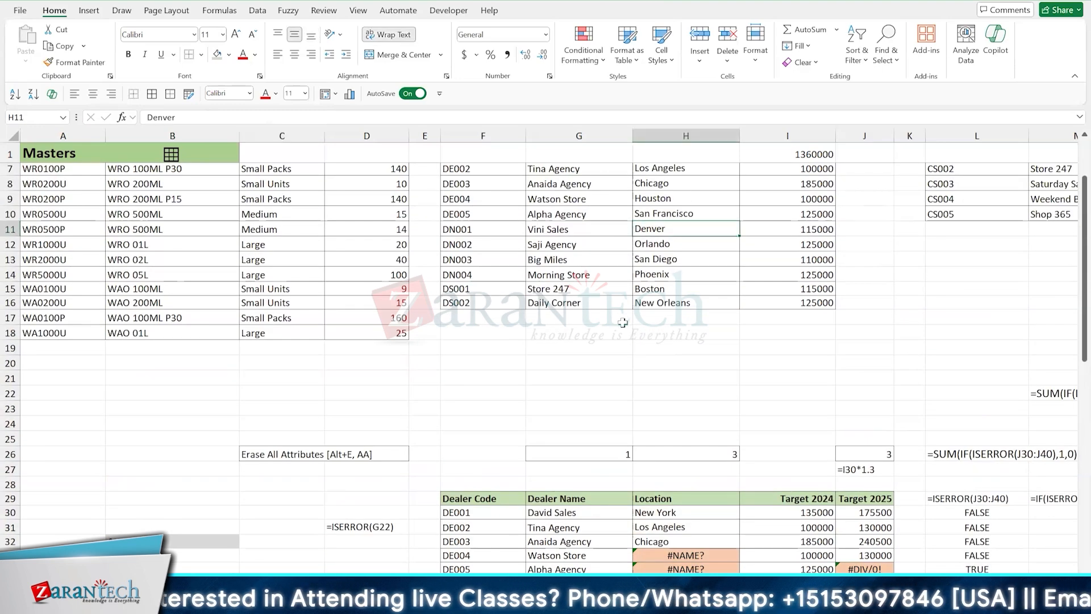
scroll(622, 322, down, 6)
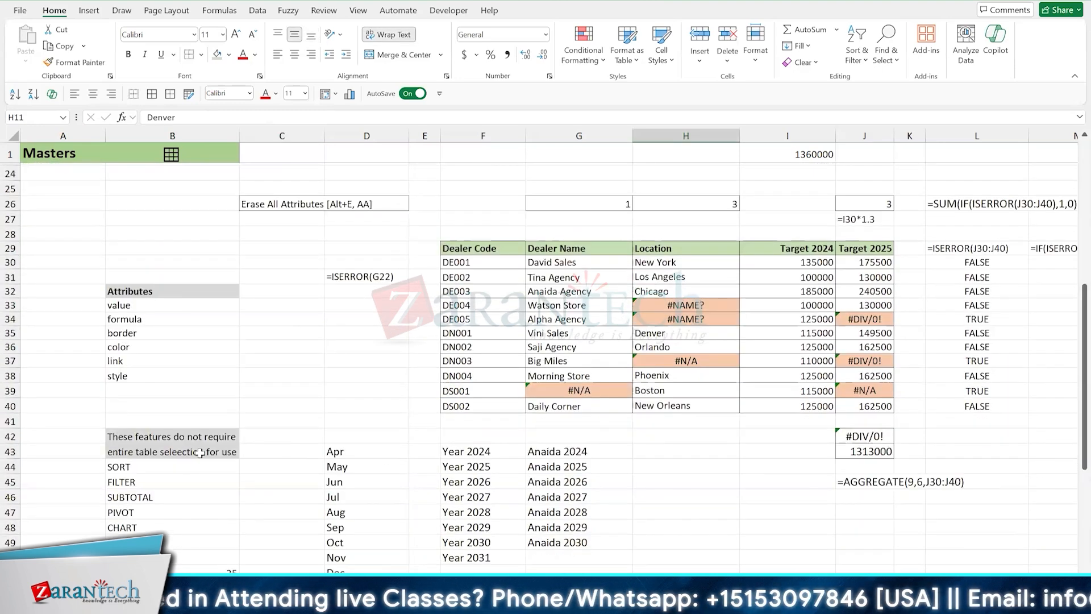
drag(77, 467, 76, 539)
drag(76, 539, 76, 538)
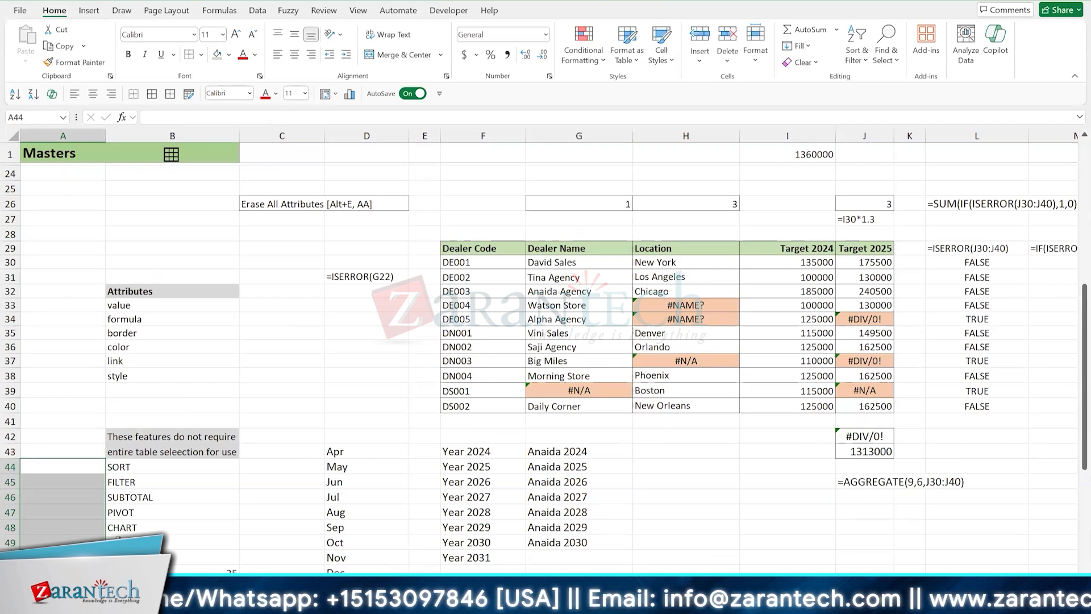
click(116, 540)
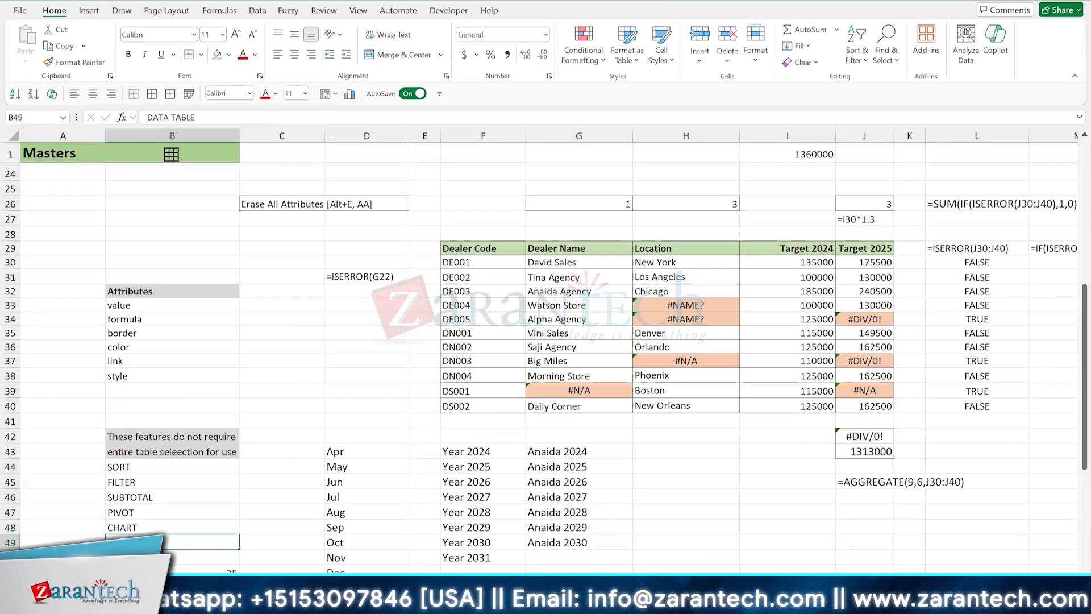
drag(84, 472, 102, 532)
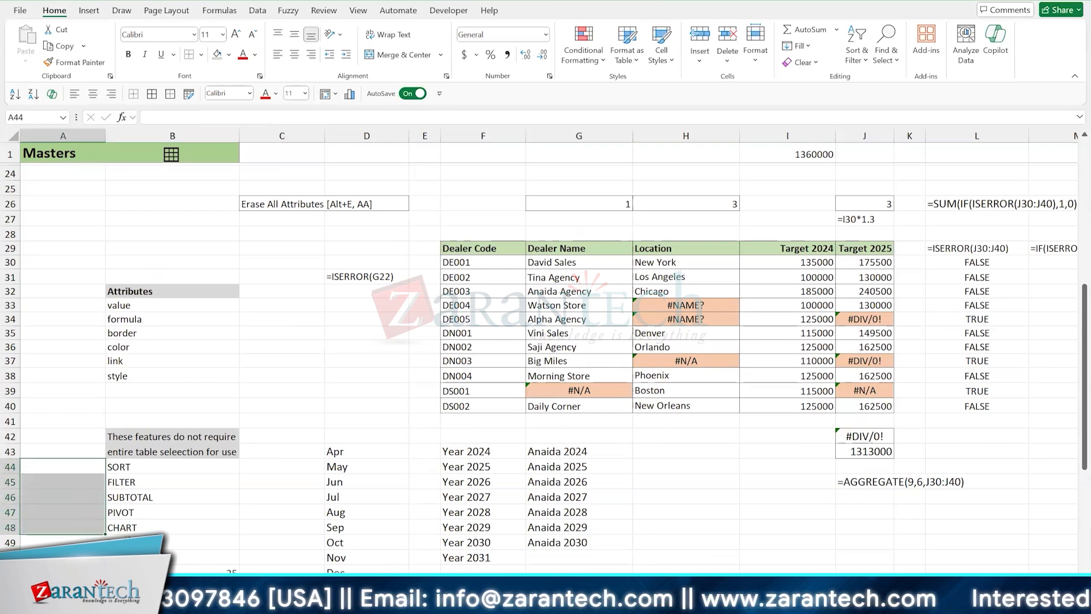
click(122, 540)
scroll(123, 536, up, 7)
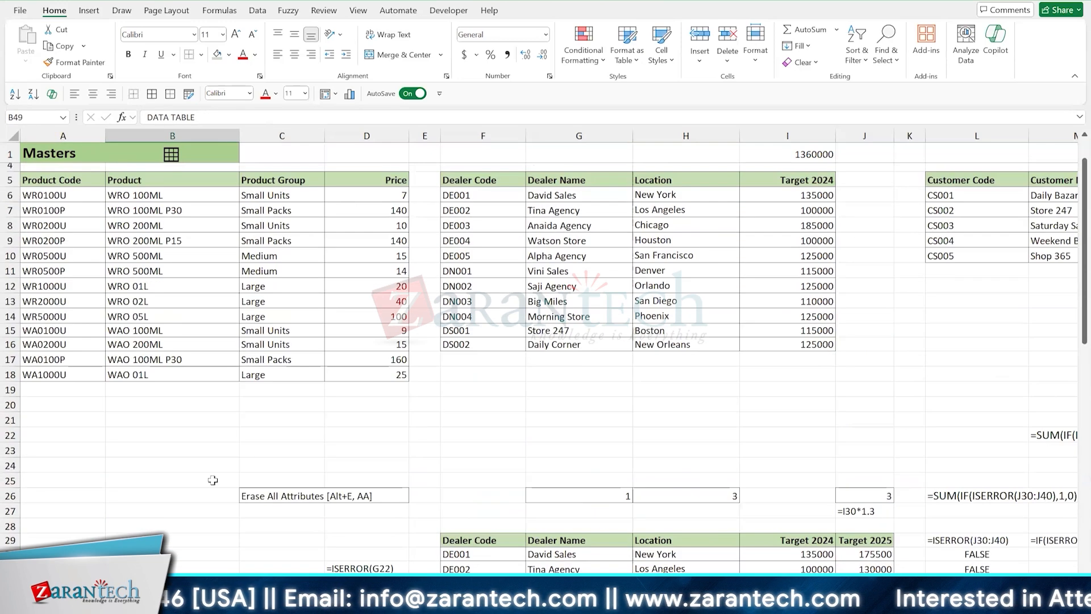
click(595, 298)
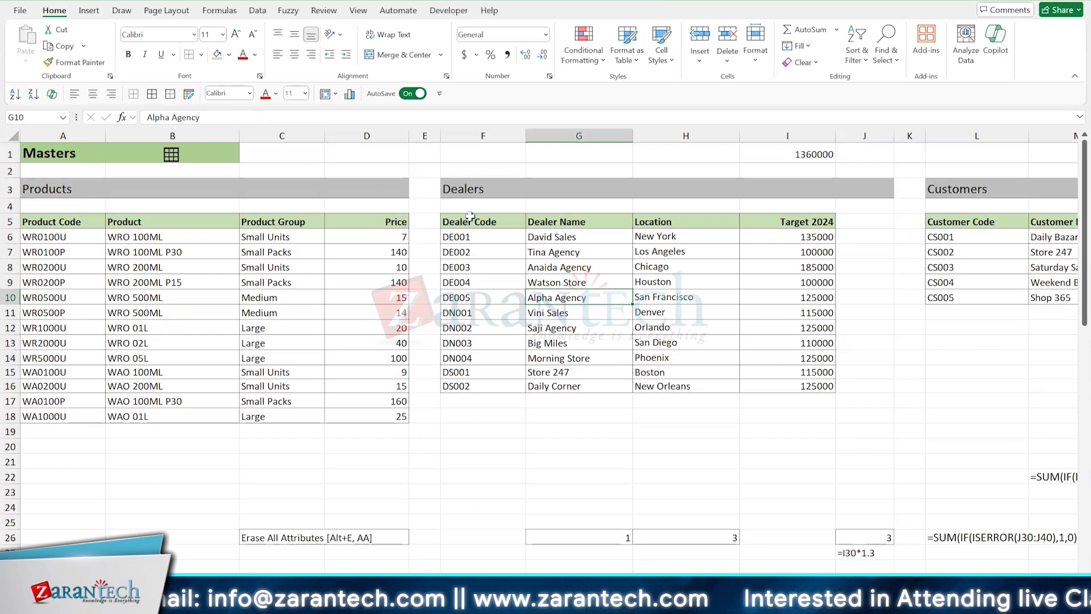
click(605, 282)
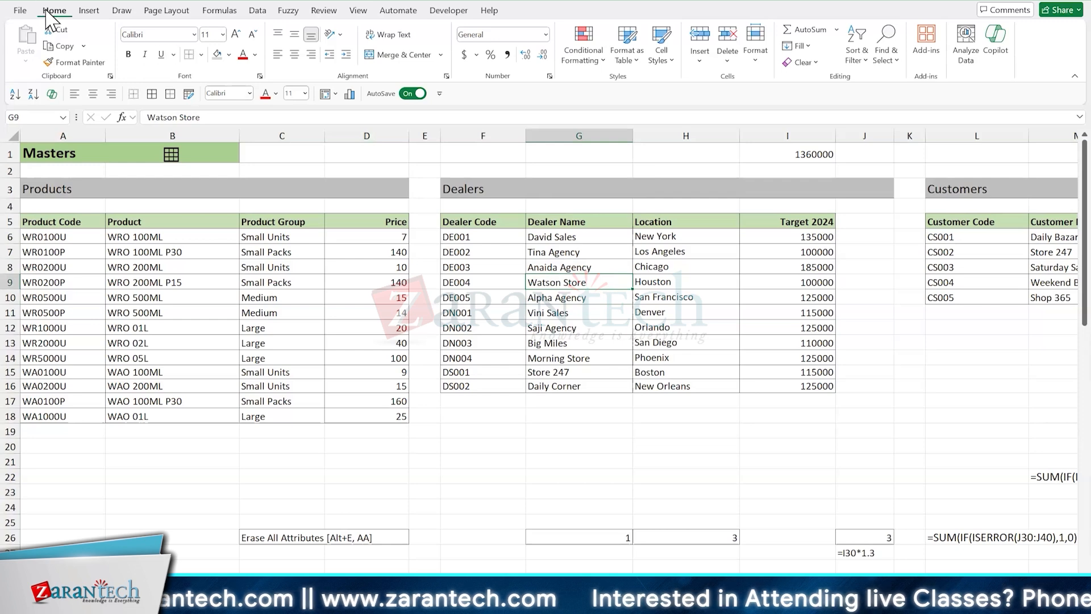
click(583, 56)
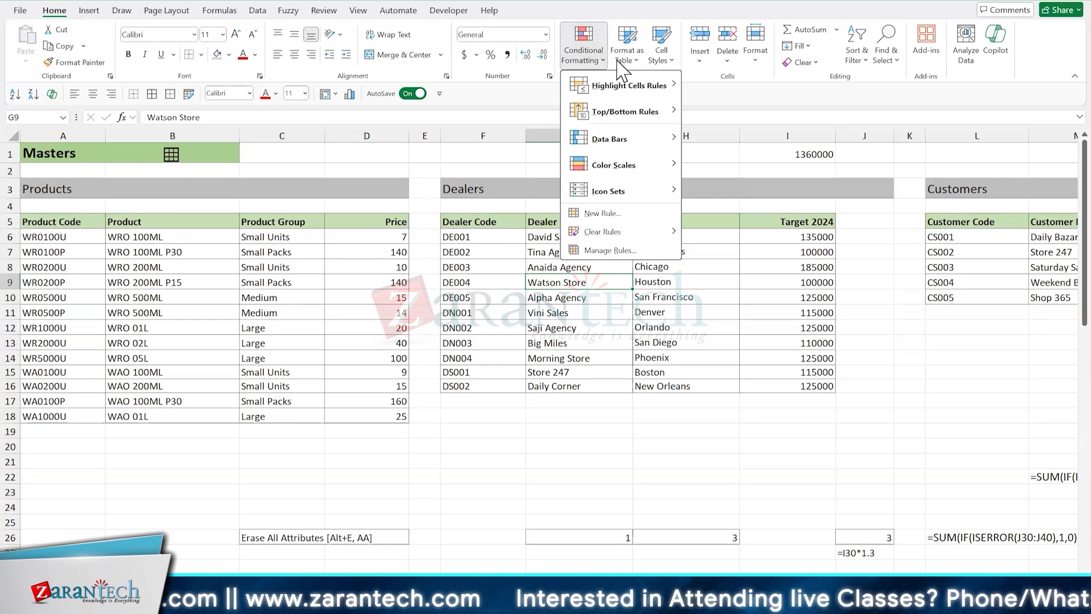
click(621, 64)
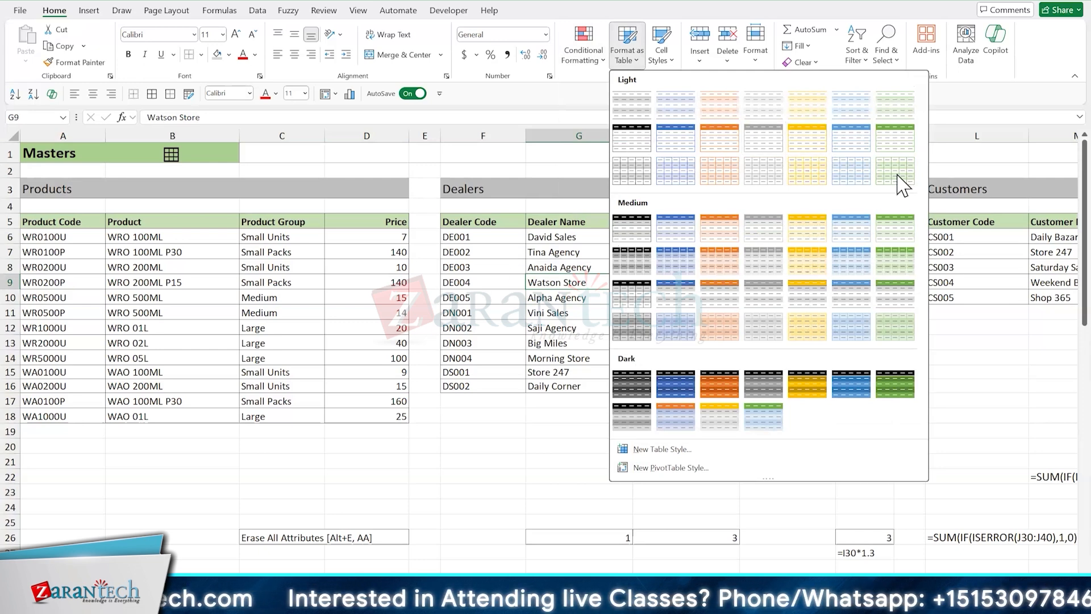
click(901, 149)
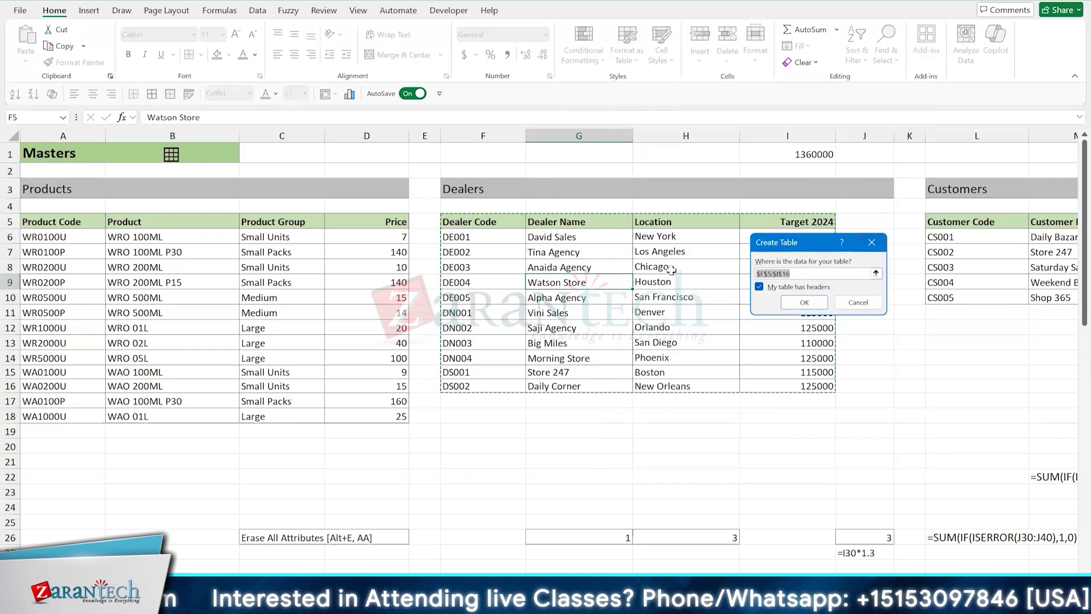
click(858, 302)
click(676, 284)
click(603, 328)
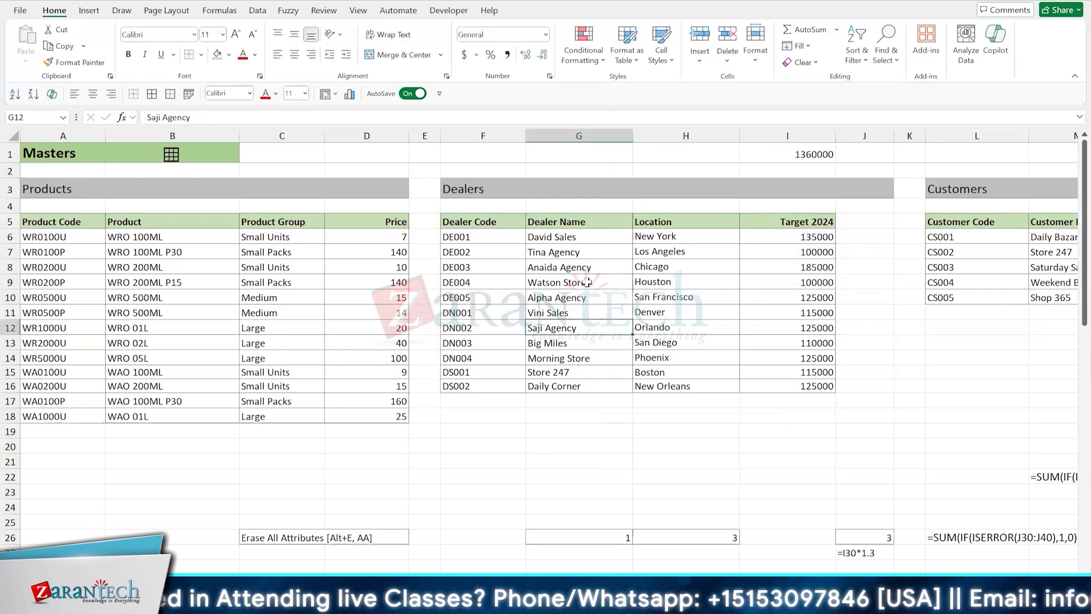
Format the dealer range F5:I16 as a table with headers, using the light style with a solid green header row
click(587, 283)
click(626, 46)
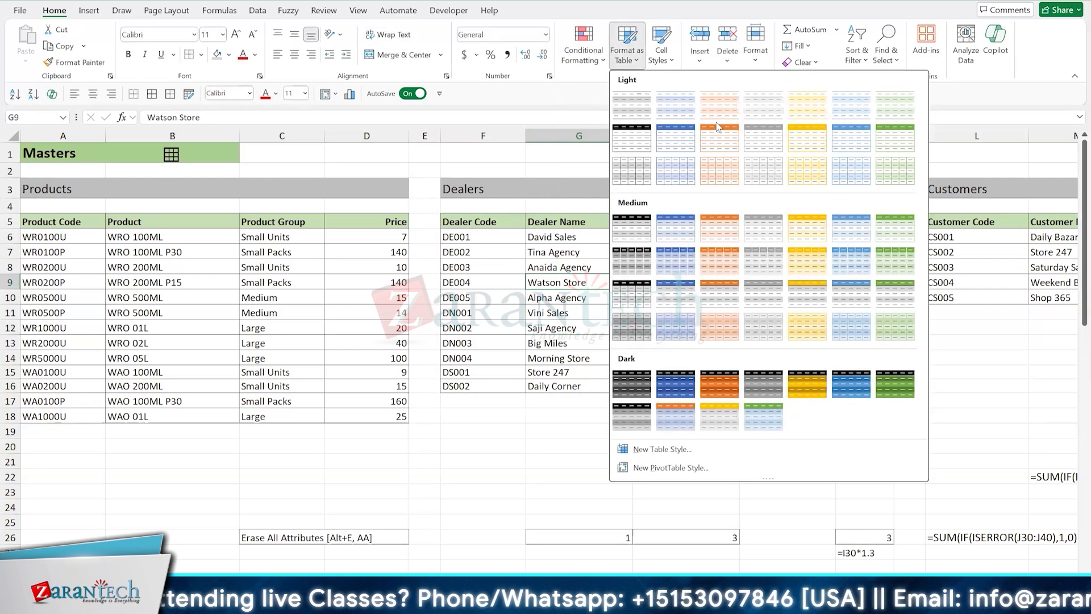
click(894, 138)
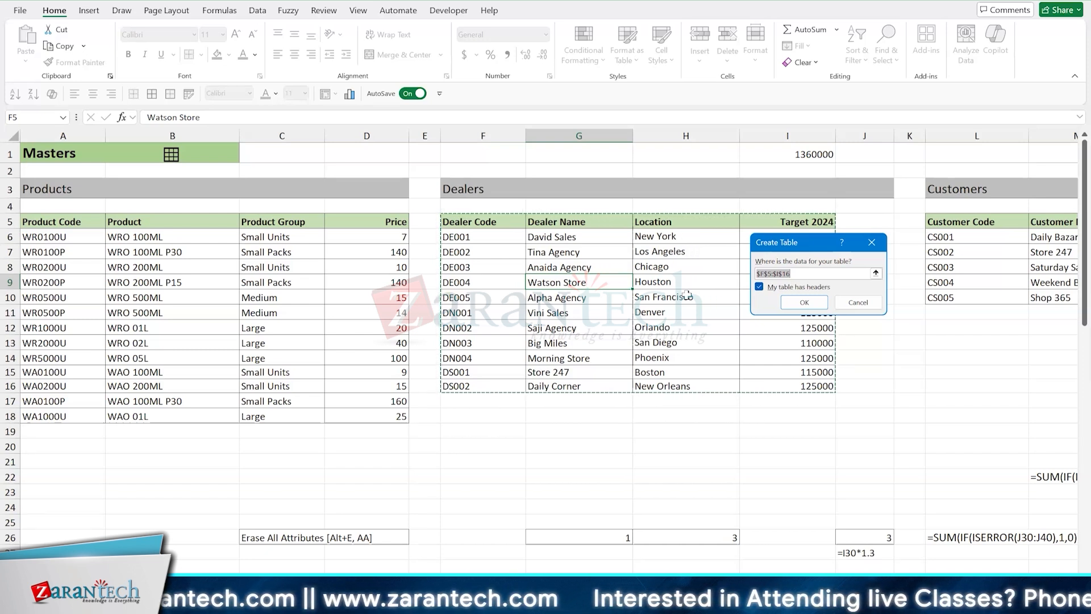
click(802, 302)
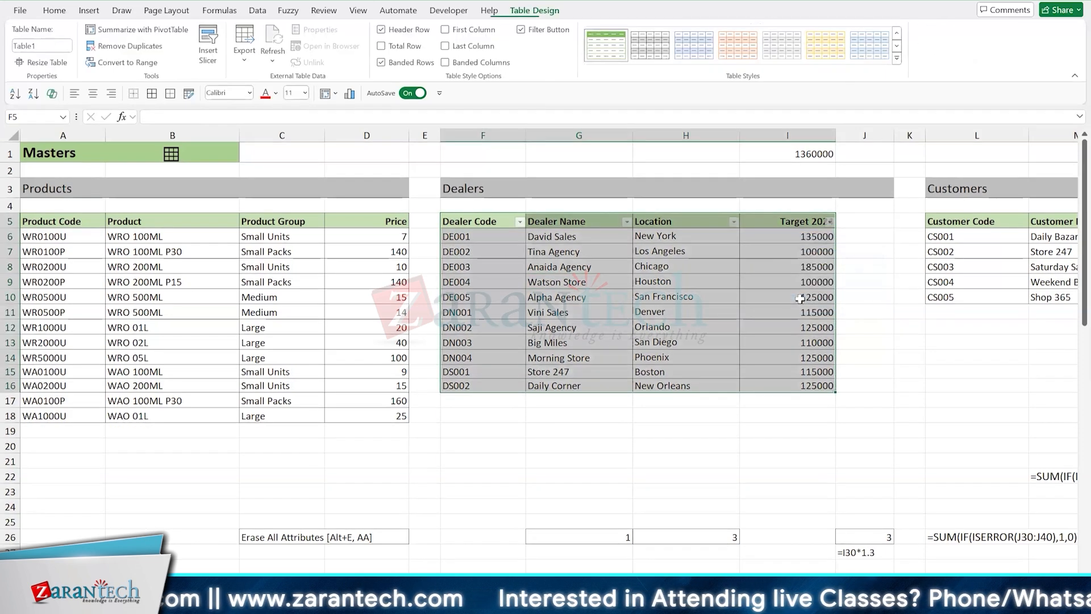
Turn off the filter buttons of the dealer table and name the table tdealers
click(665, 286)
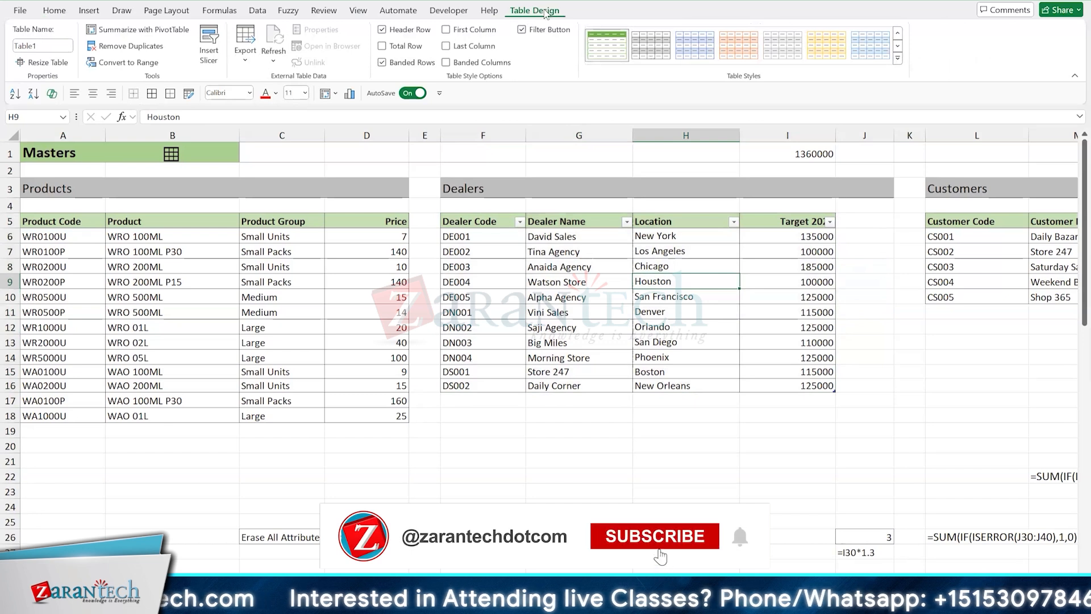
click(522, 31)
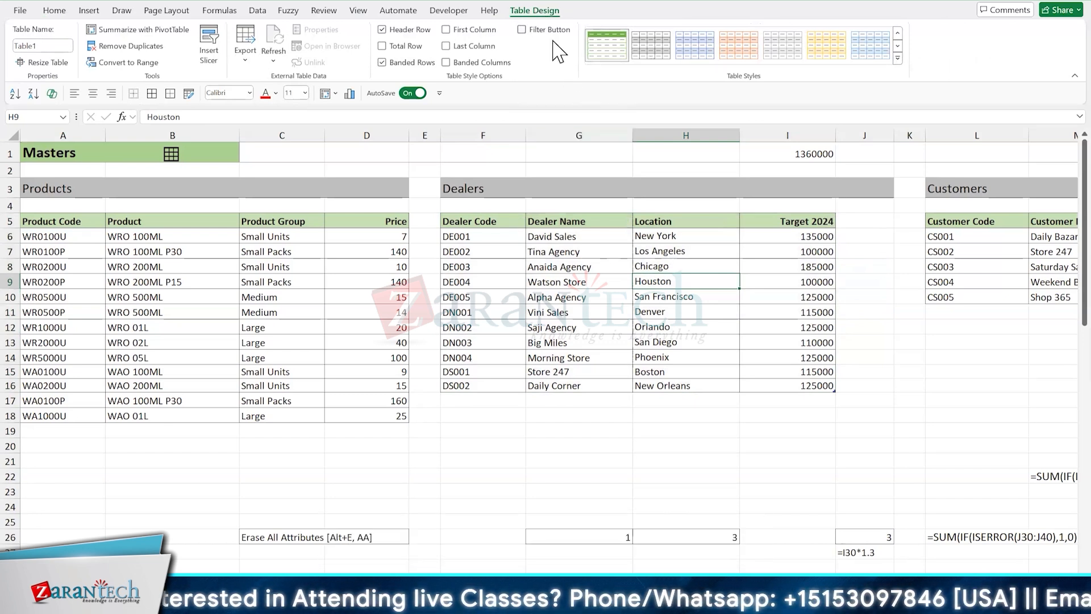
click(42, 45)
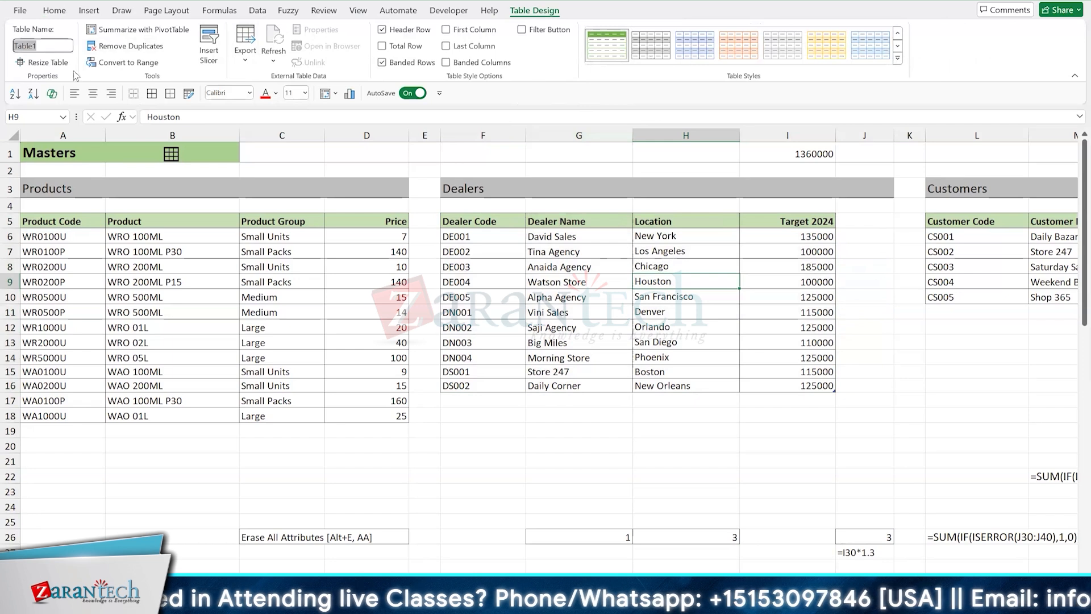
text(TdEA)
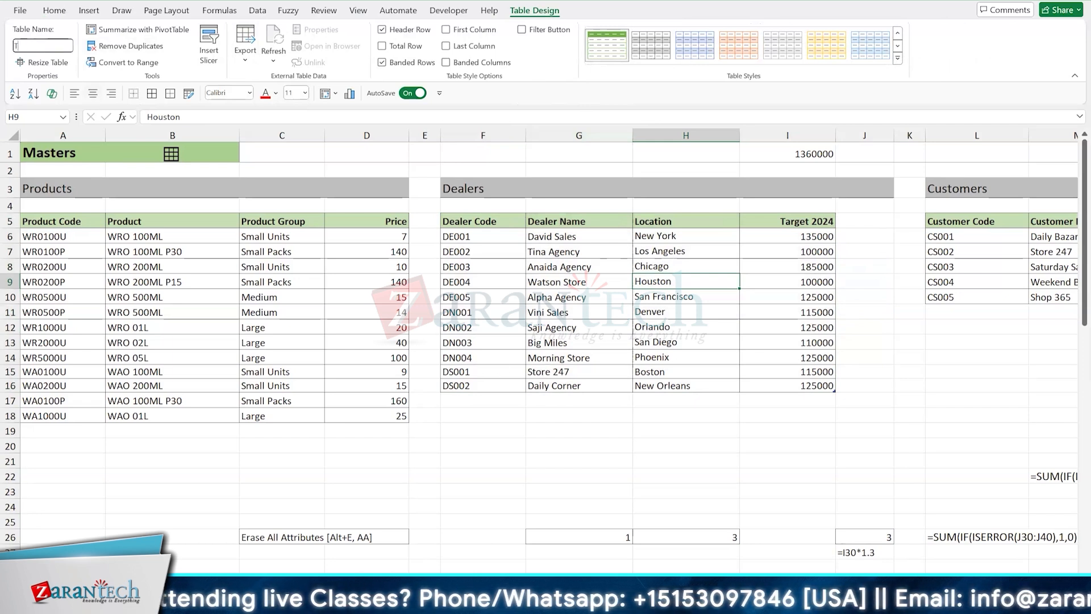
text(lers)
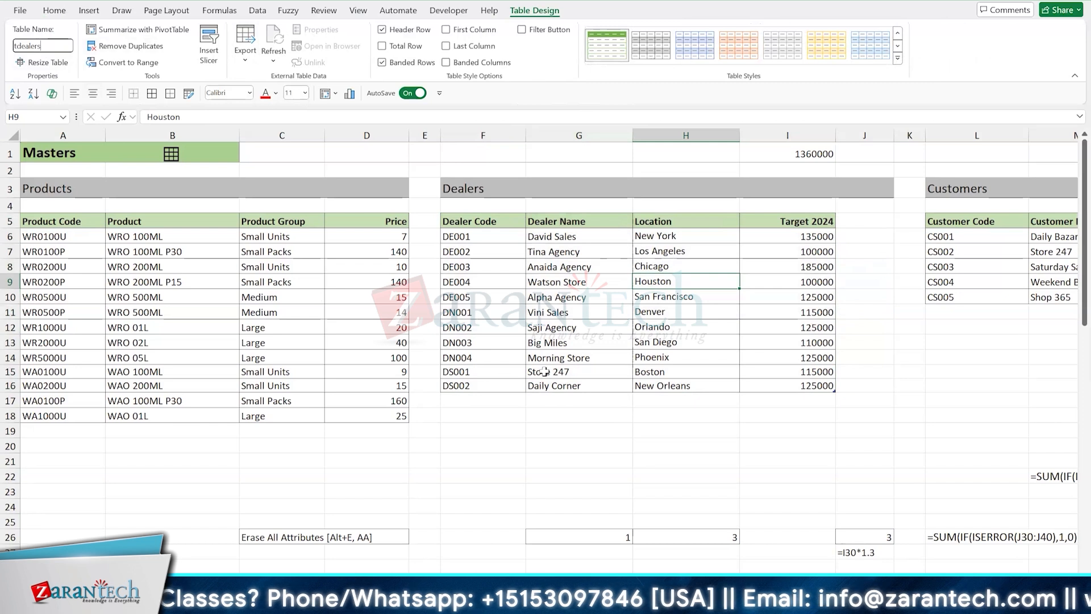
key(Return)
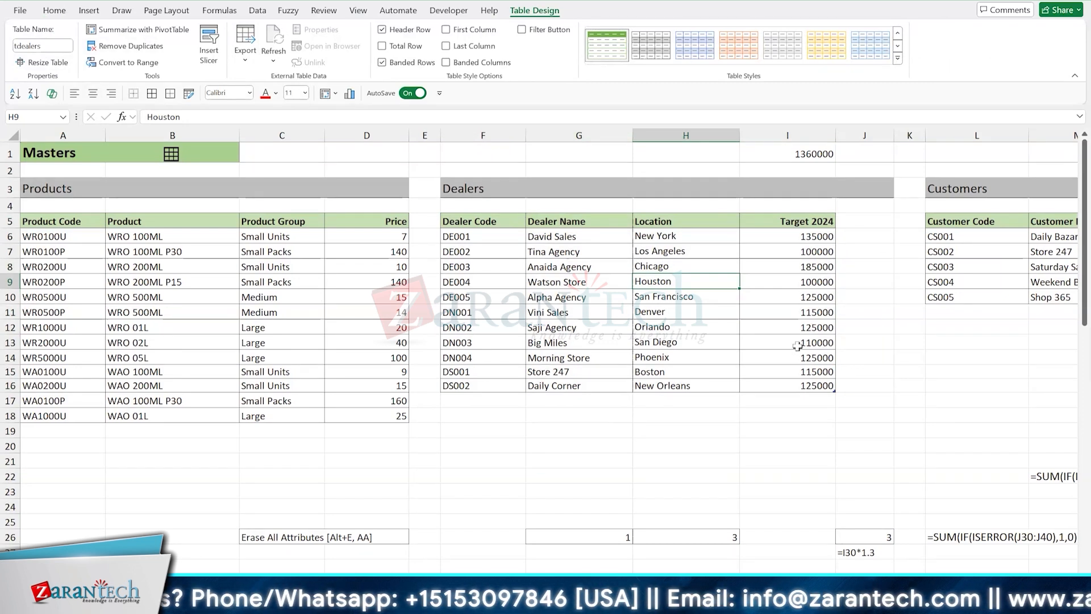
click(534, 321)
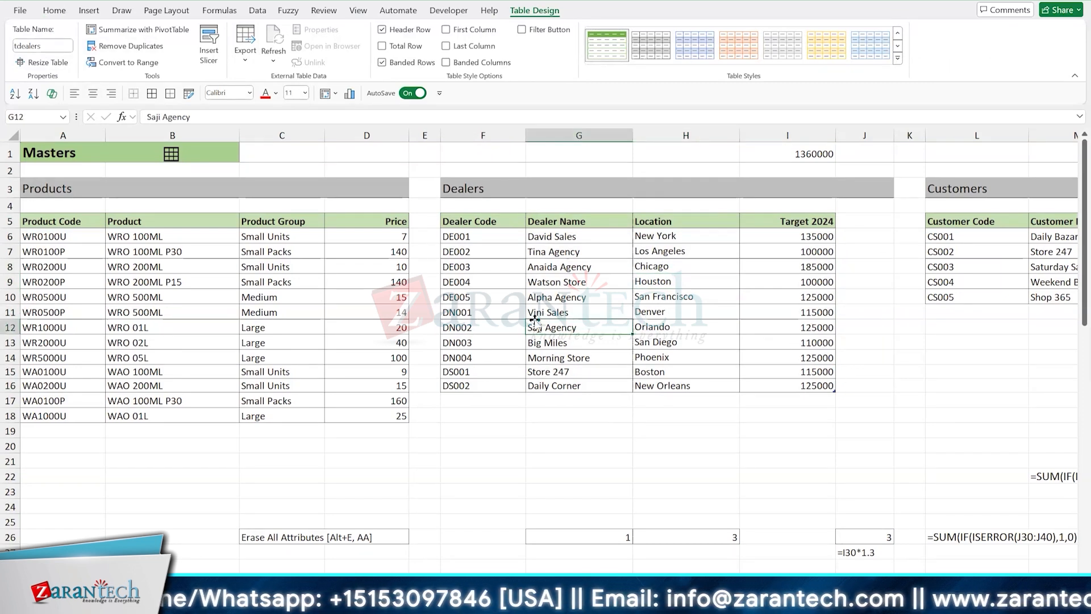
click(55, 12)
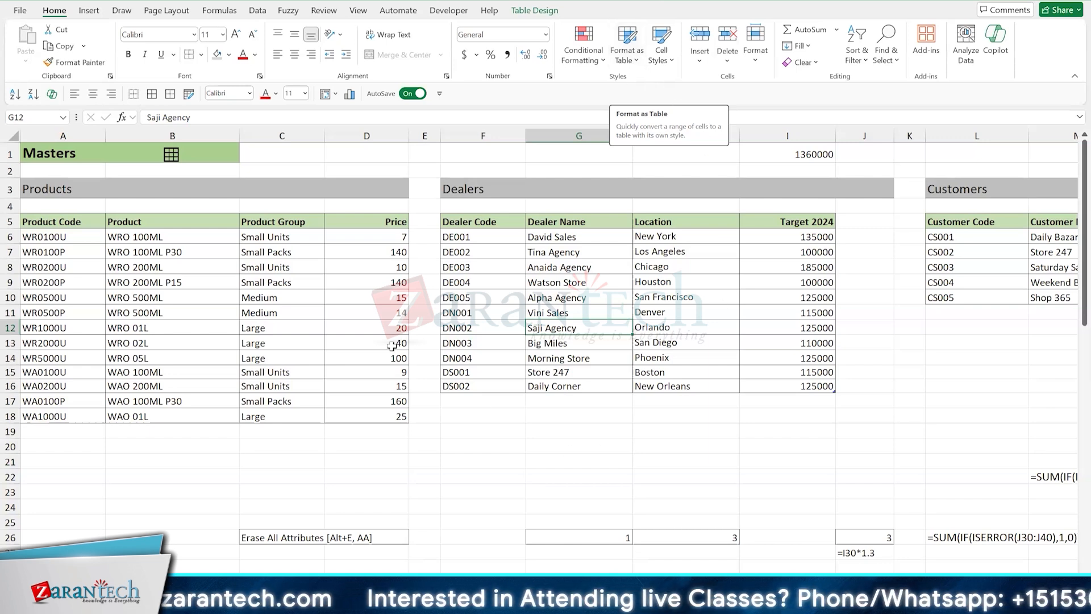
click(583, 293)
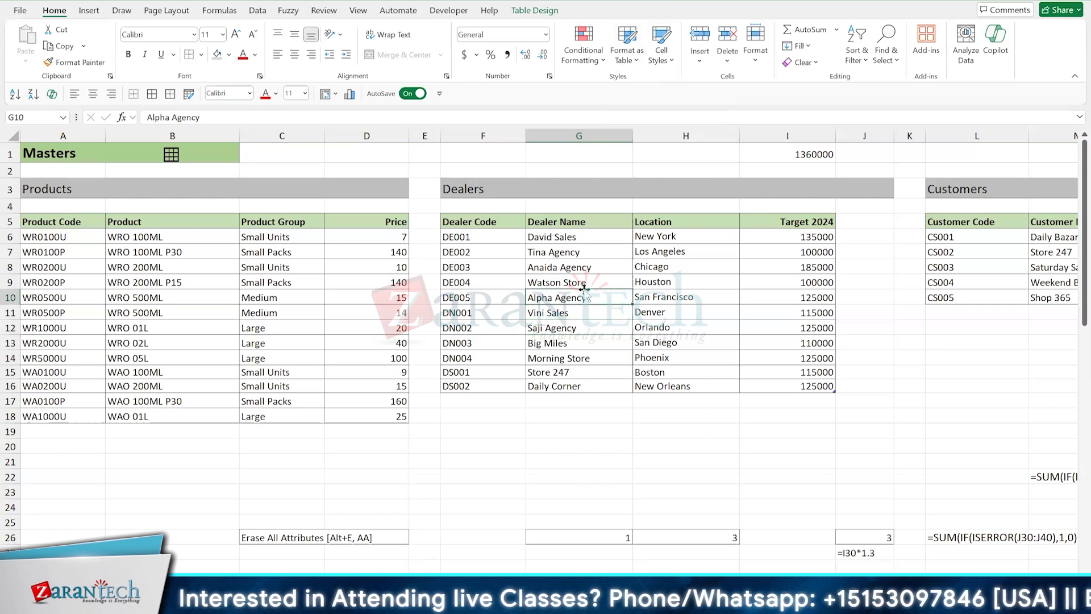
Convert the product range A5:D18 into a table with headers
click(220, 291)
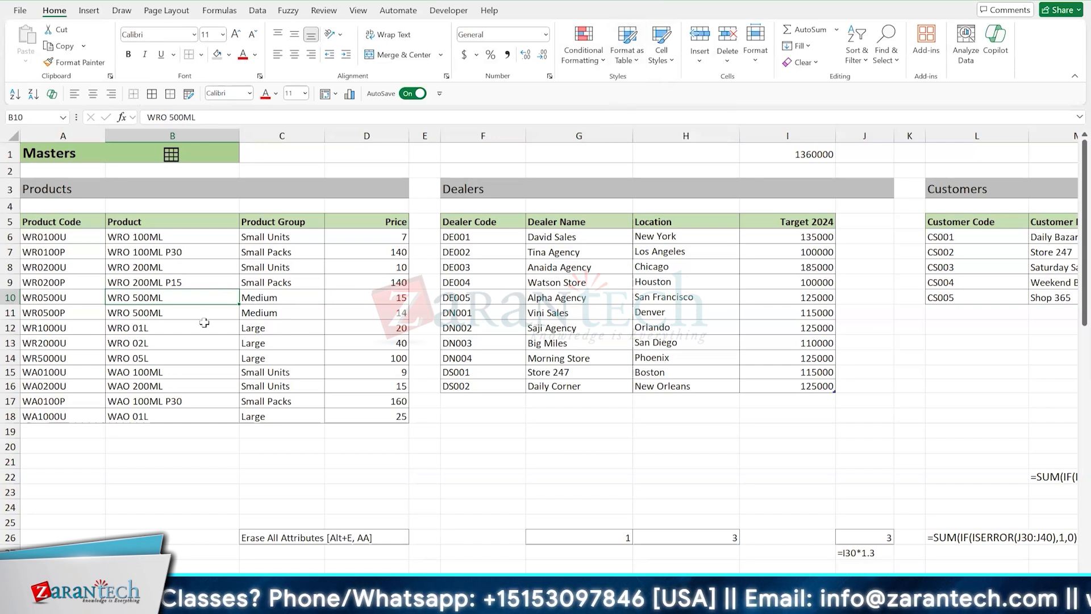
key(ctrl+t)
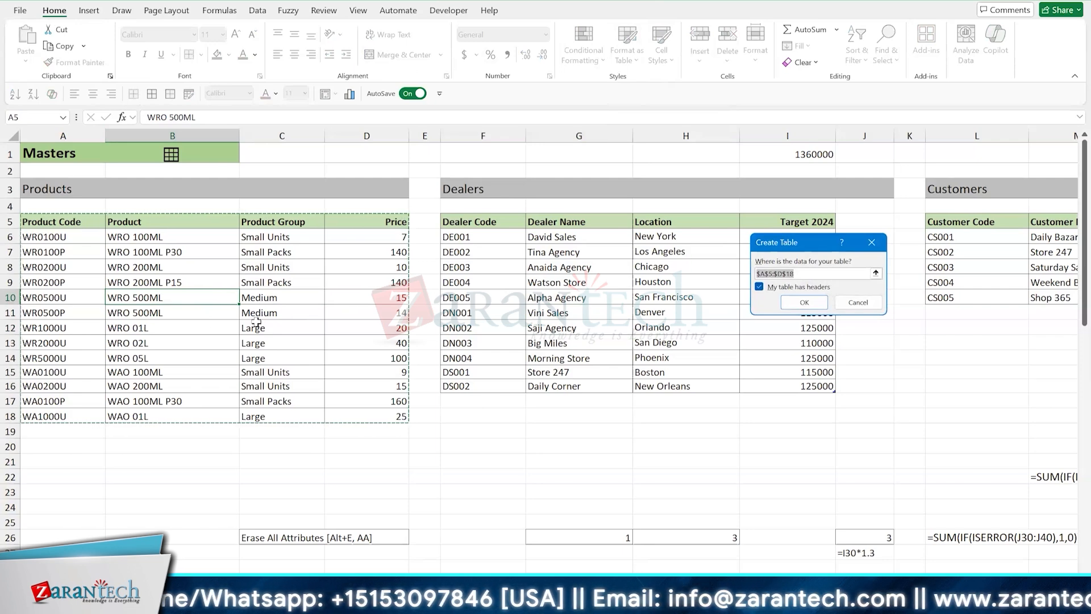
click(806, 302)
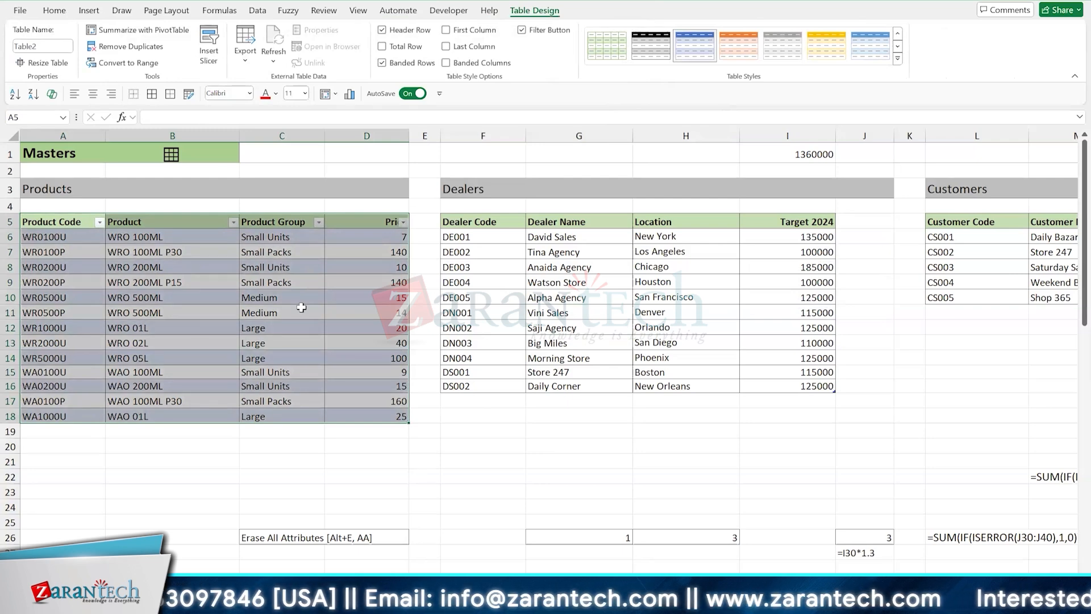
Undo the product table conversion, and format A5:D18 as a table with headers using the light style with a solid green header row
key(ctrl+z)
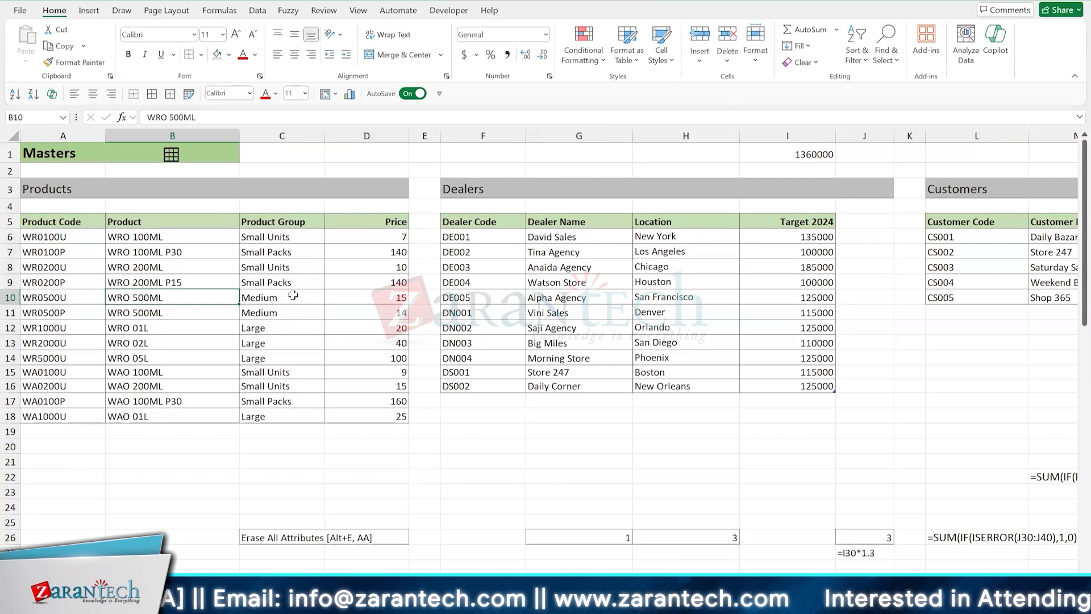
click(89, 12)
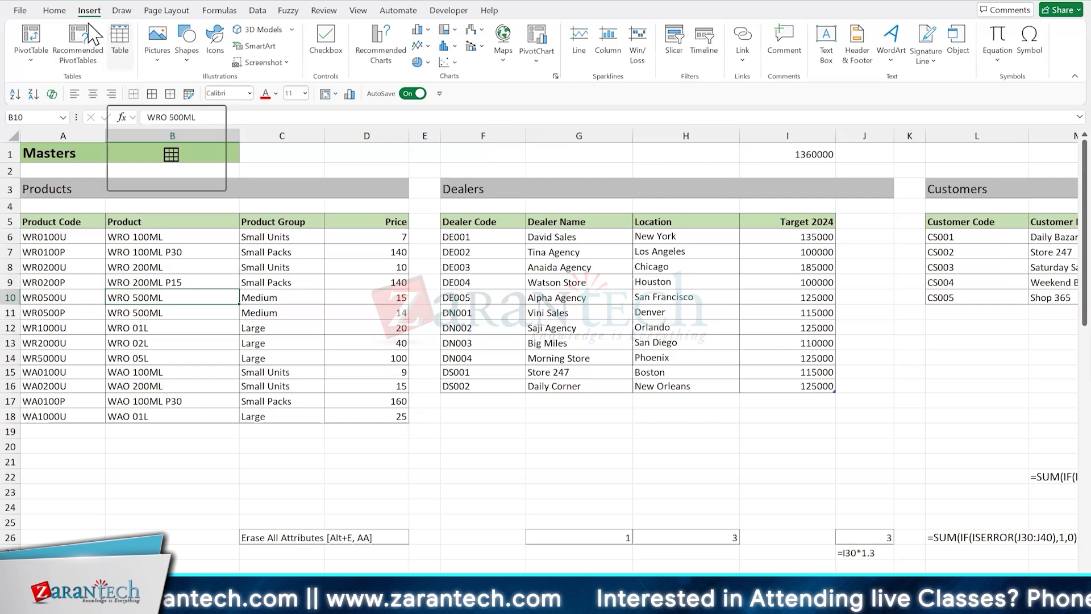
click(54, 10)
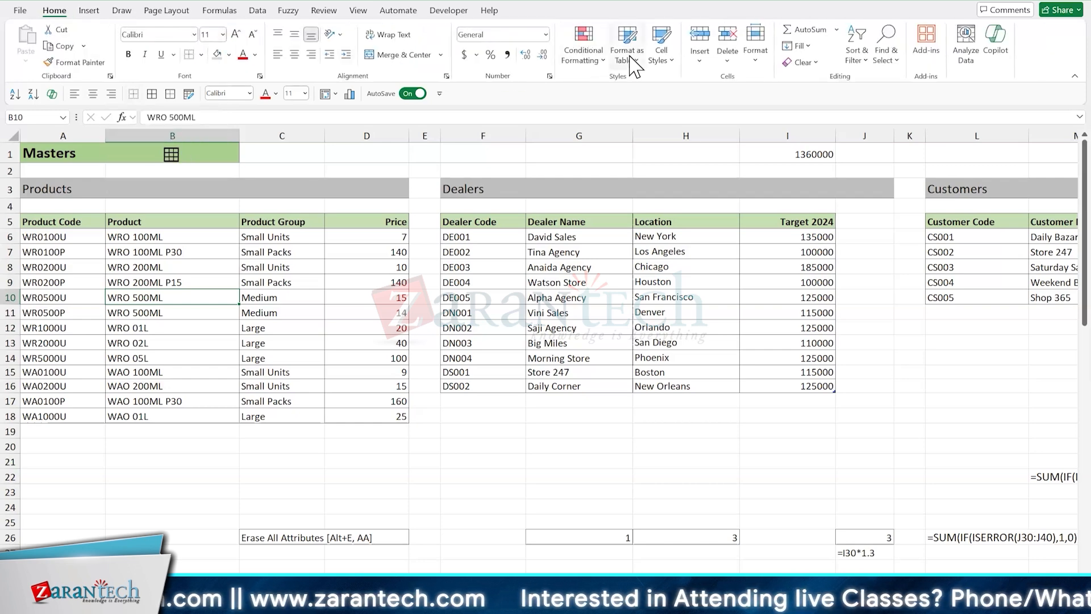
click(100, 13)
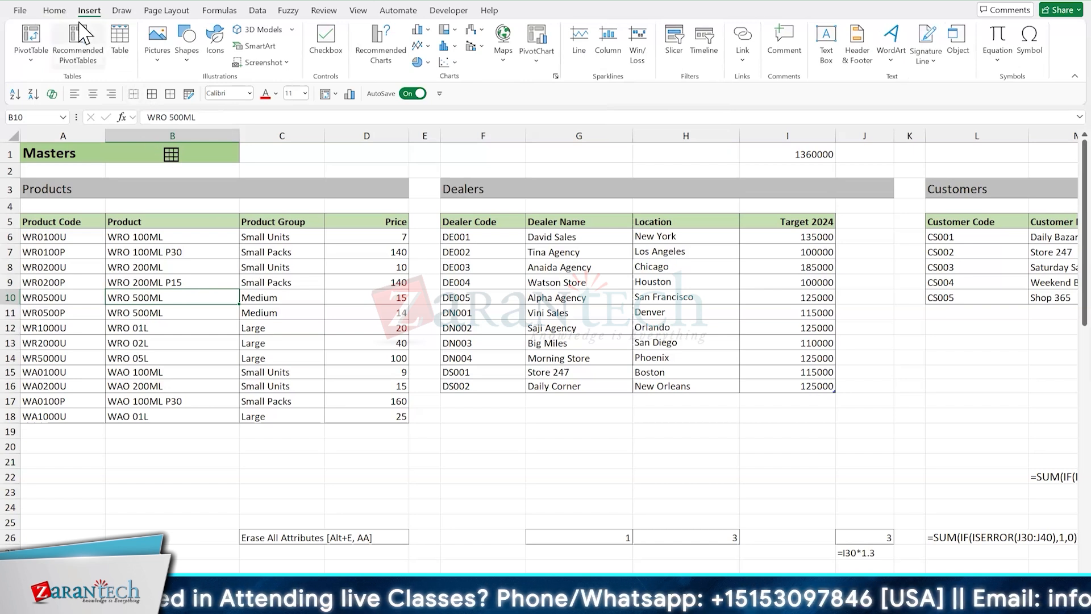
click(61, 14)
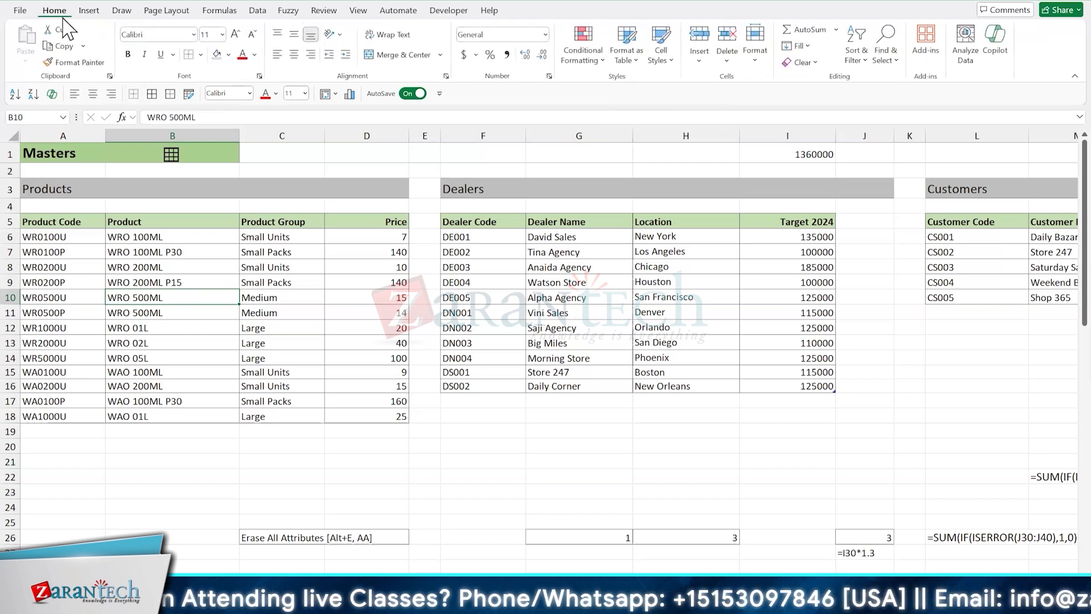
click(583, 52)
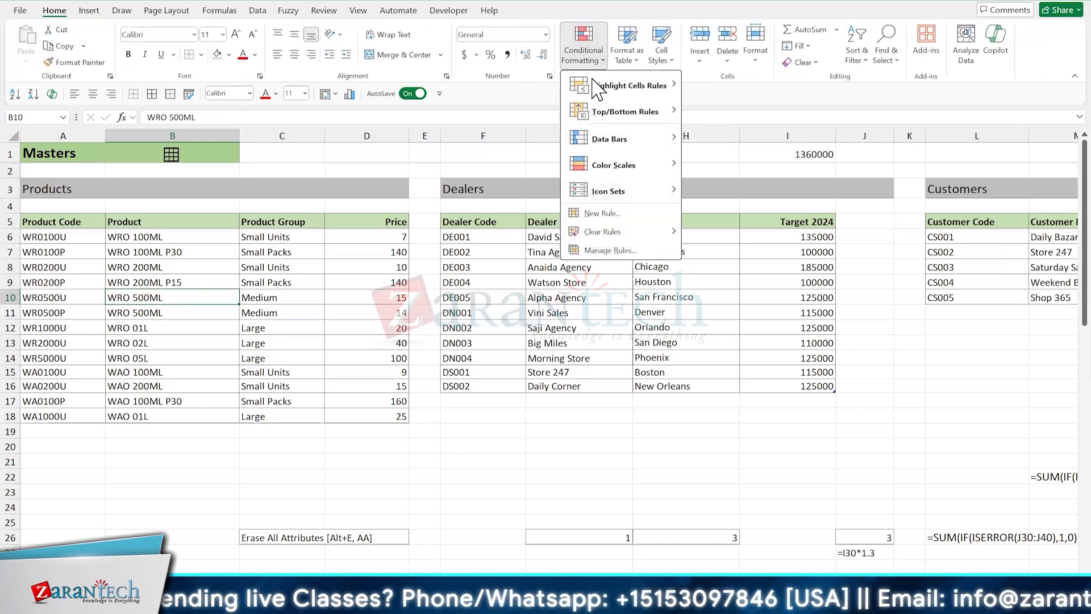
click(627, 46)
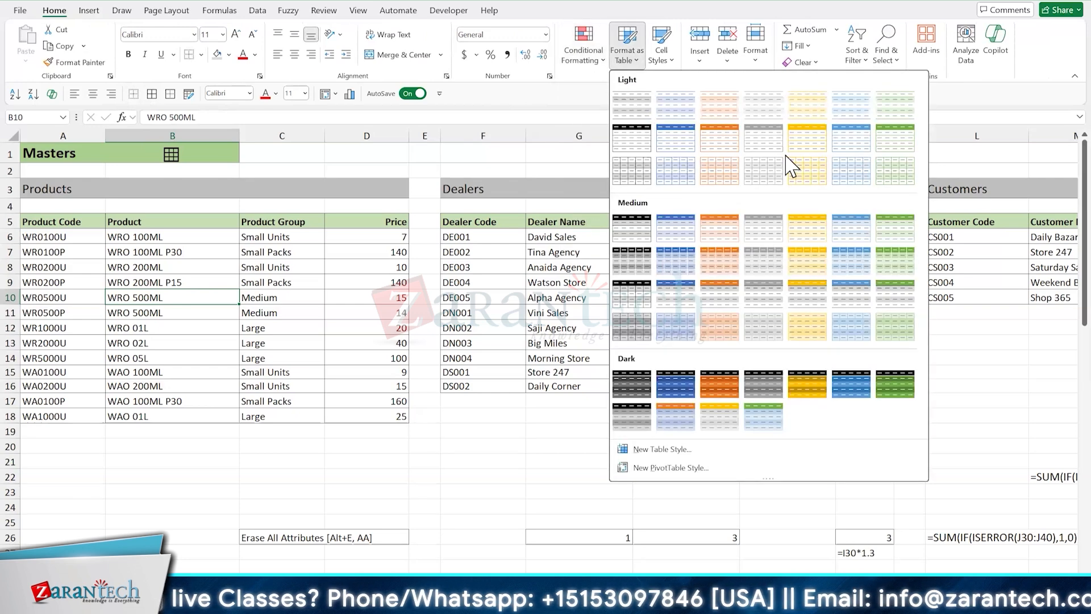
click(893, 140)
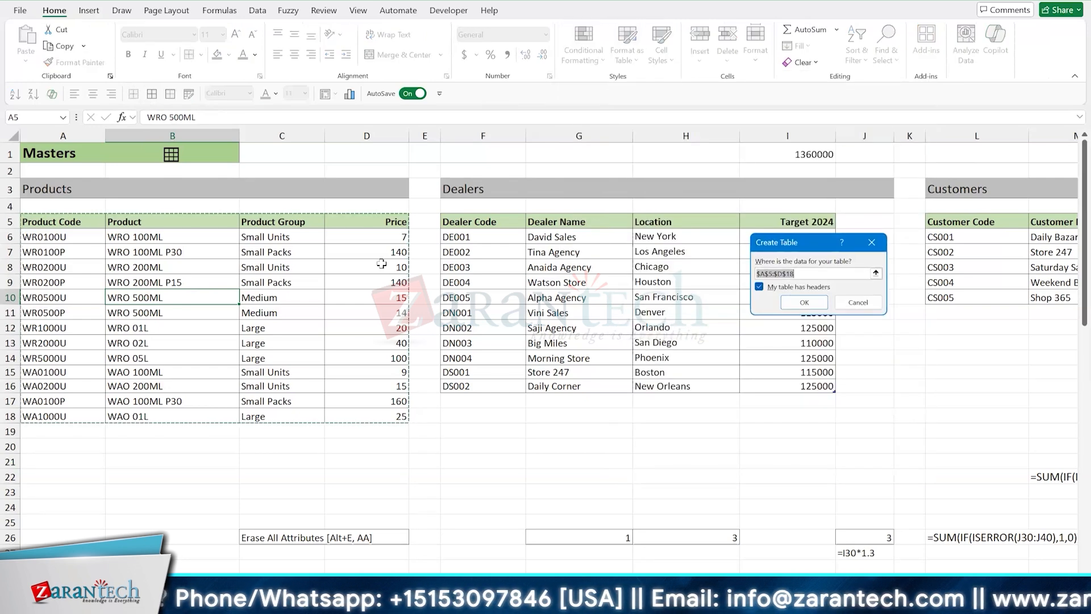
click(798, 297)
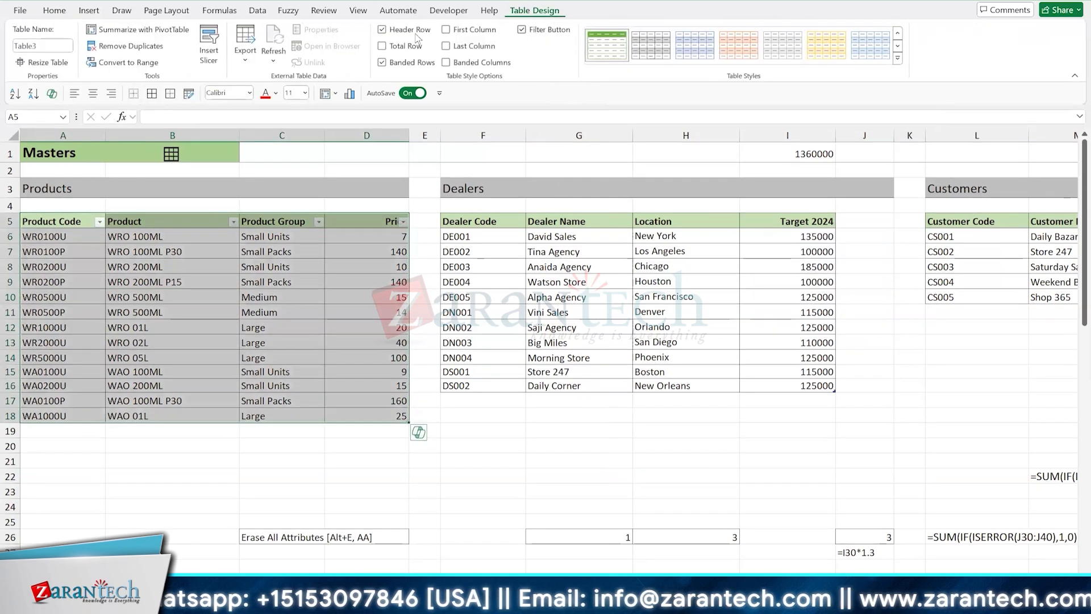
Turn off the filter buttons of the product table and name the table tProducts
click(524, 33)
click(51, 47)
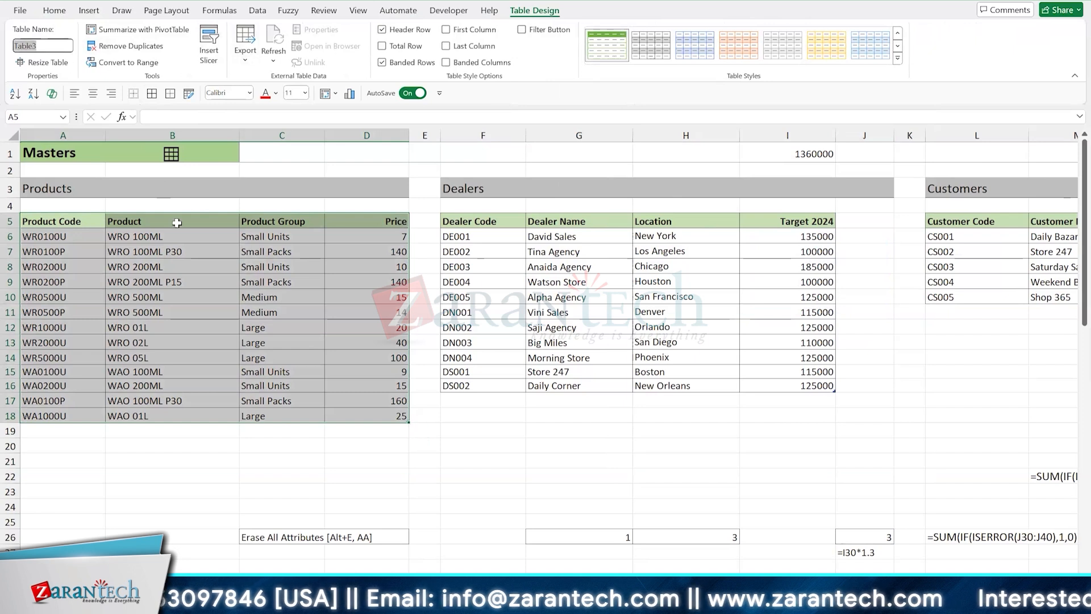
text(tP)
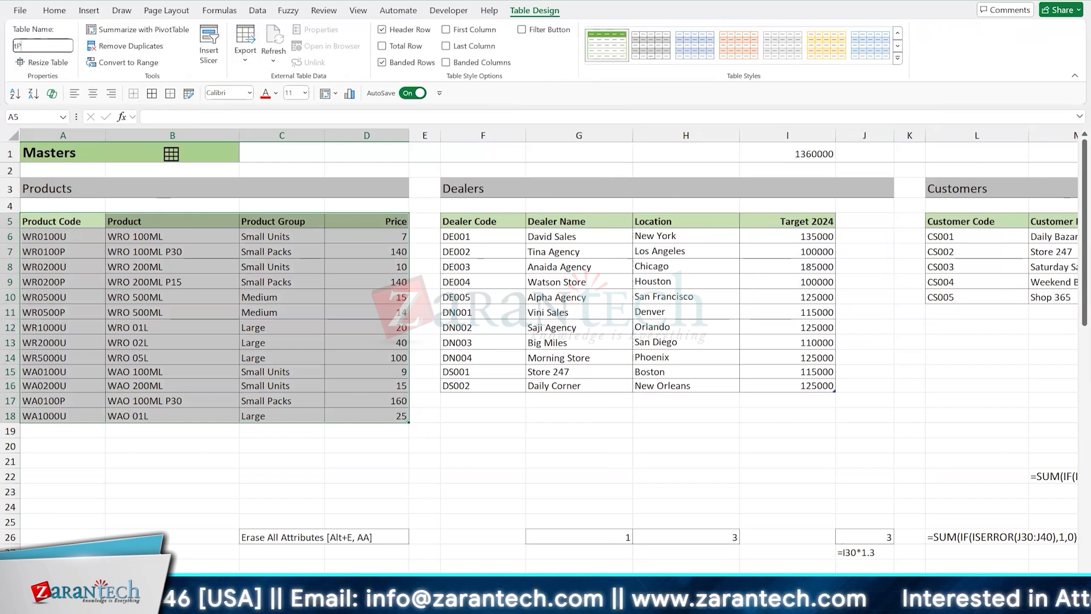
text(roducts)
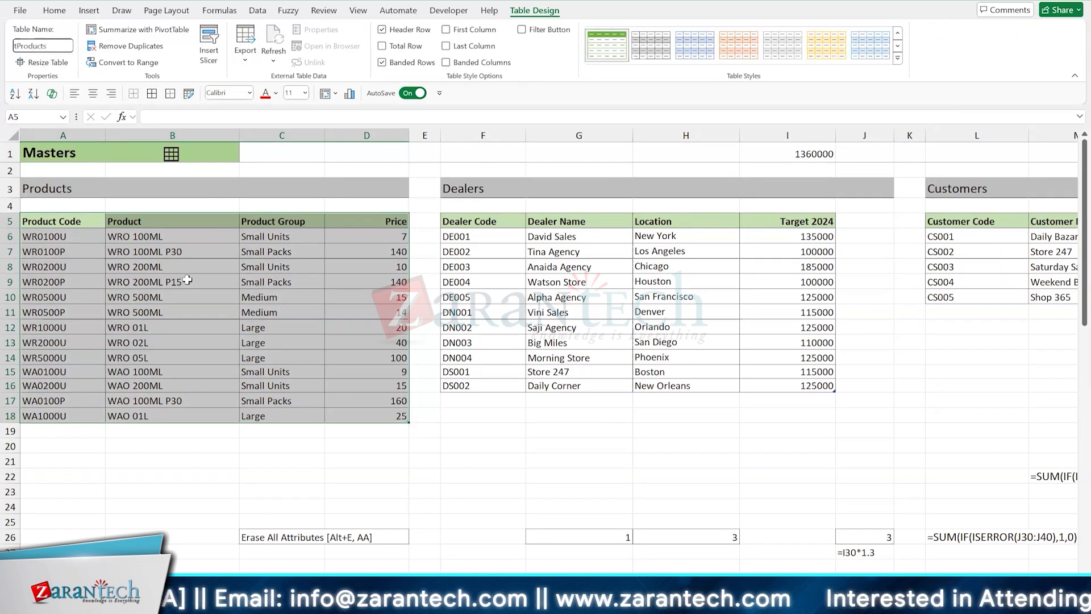
key(Return)
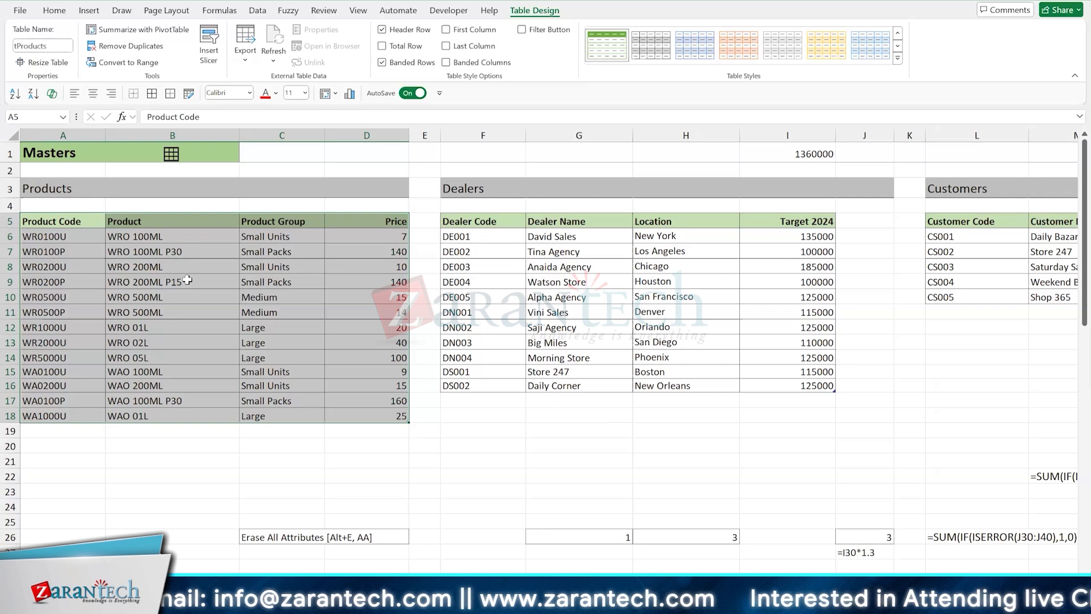
Inspect the corner markers of the product and dealer tables and check each table's assigned name
click(225, 459)
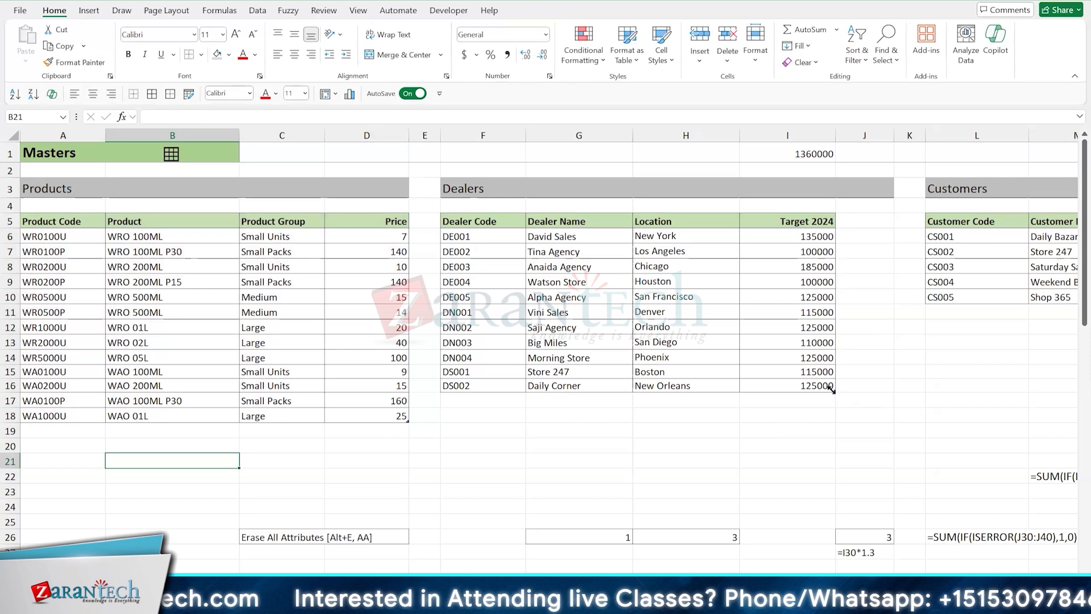
mouse_move(834, 391)
mouse_down()
mouse_move(832, 410)
mouse_move(880, 408)
mouse_move(816, 390)
mouse_up()
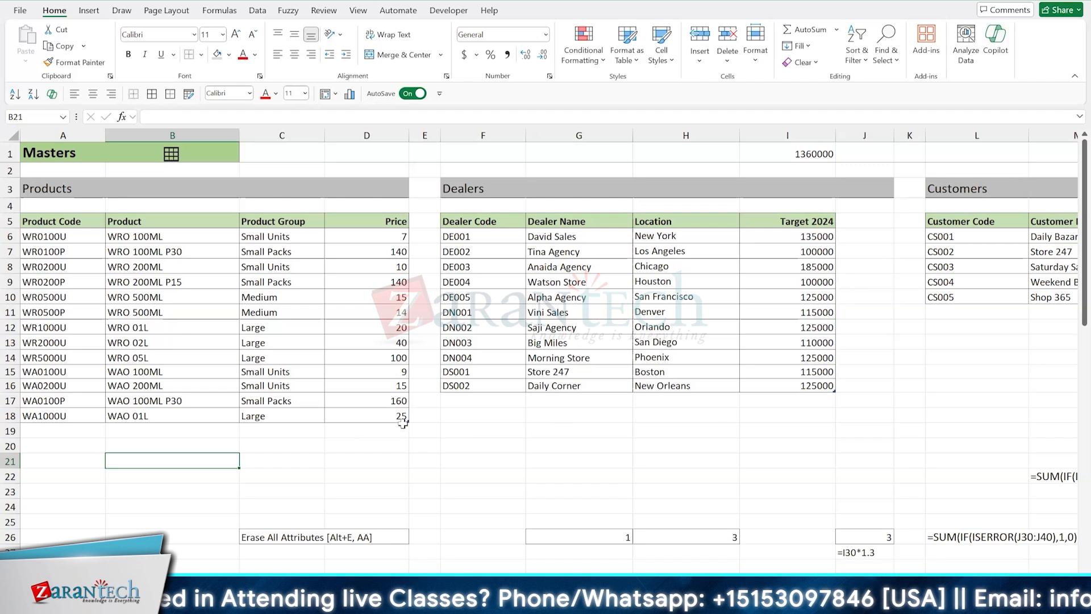
drag(404, 448, 403, 419)
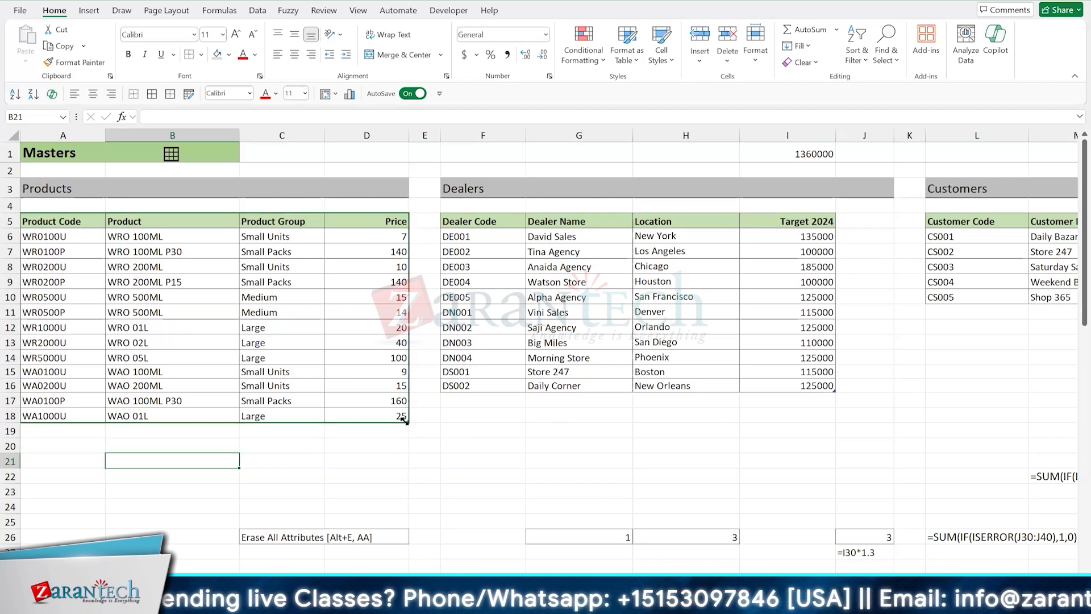
click(283, 301)
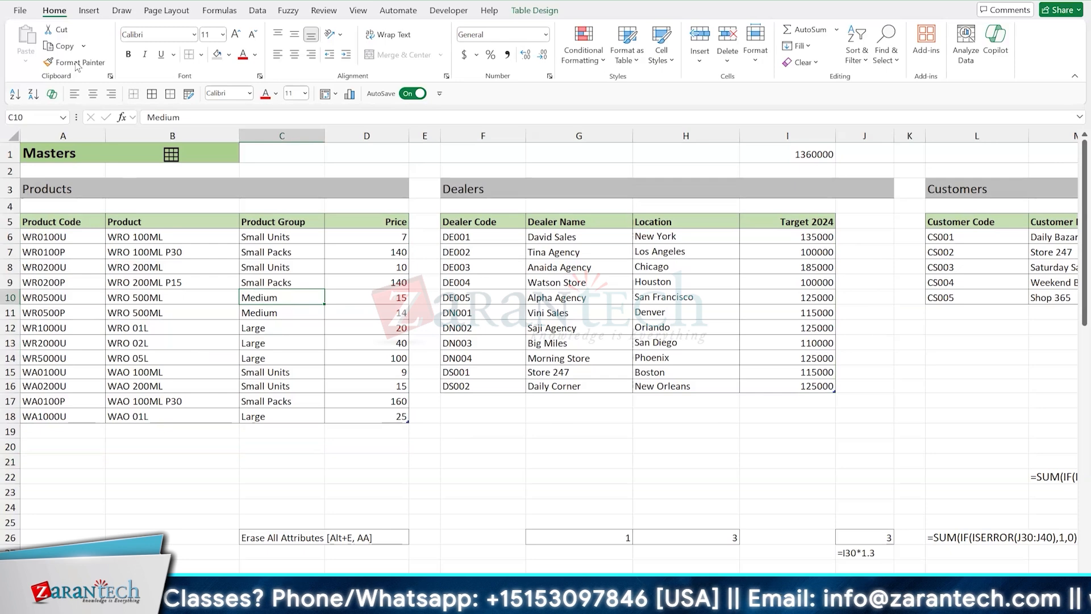
click(535, 10)
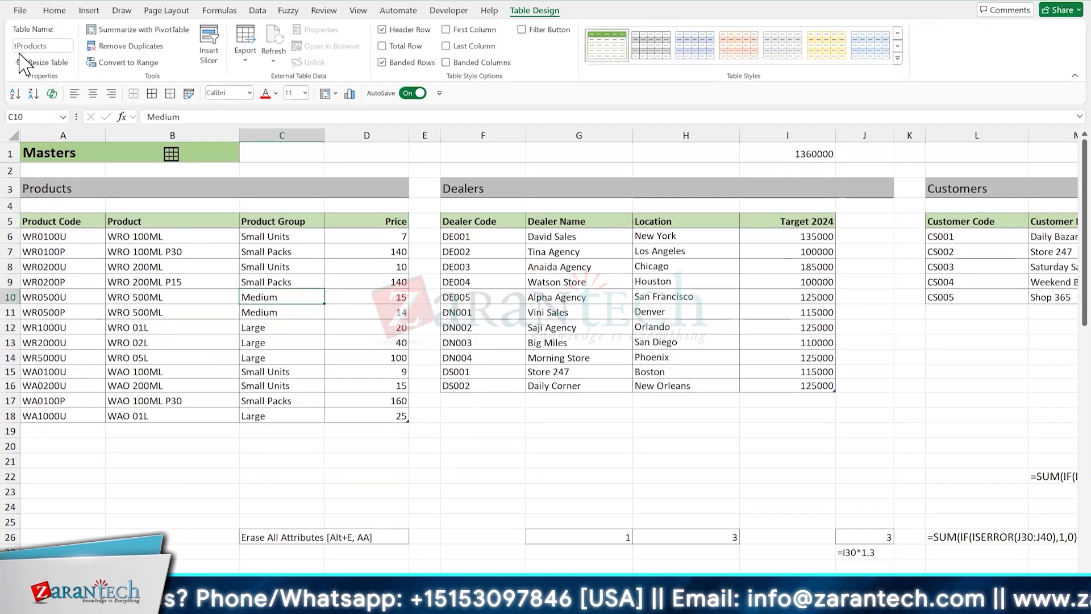
click(592, 266)
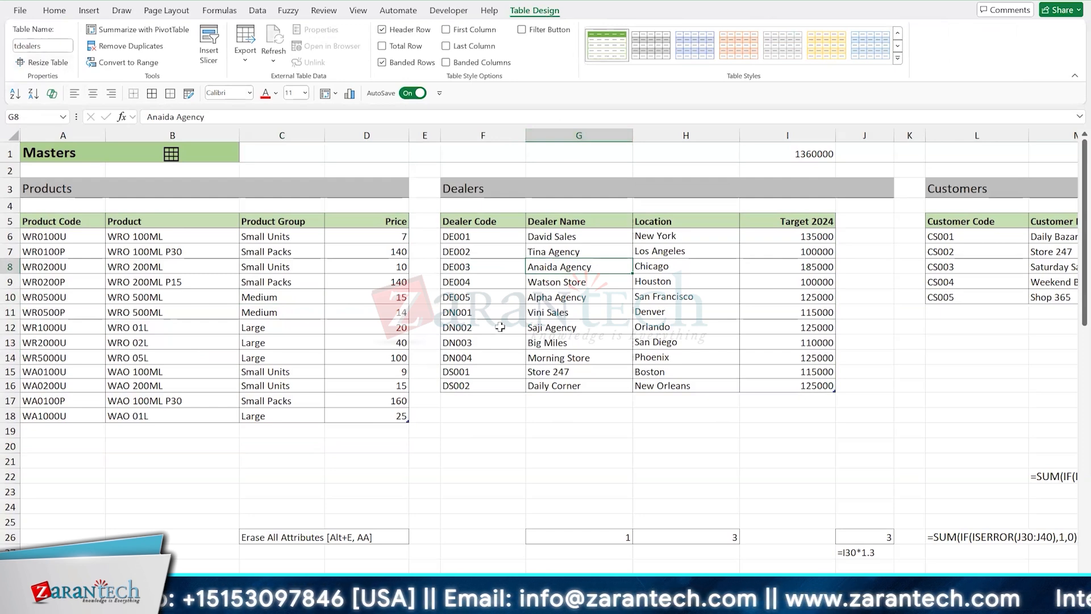
Review the table names and their referenced ranges in the Name Manager
click(219, 10)
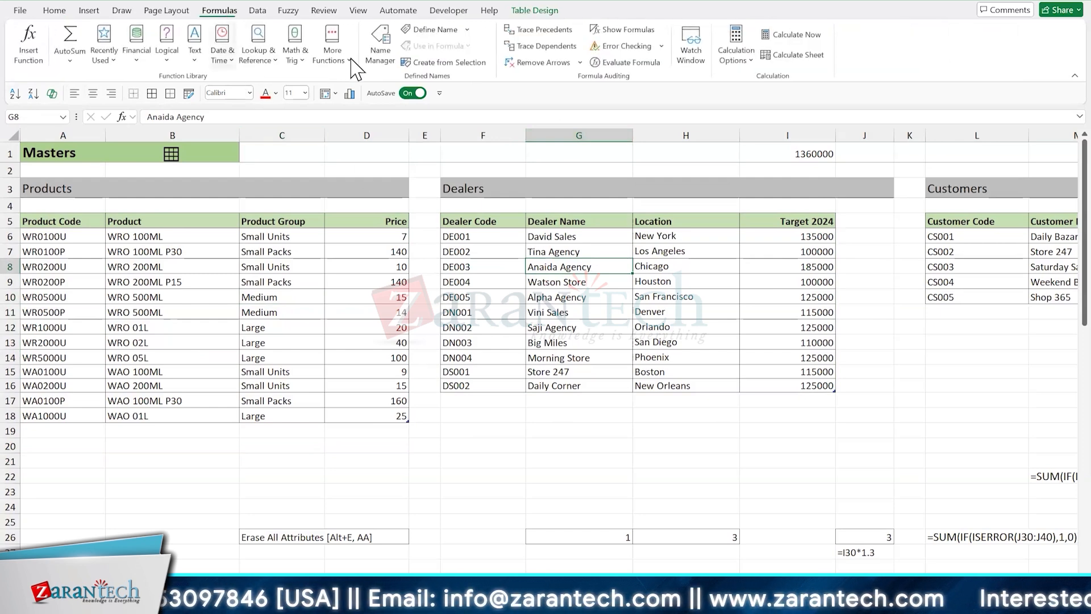
click(377, 57)
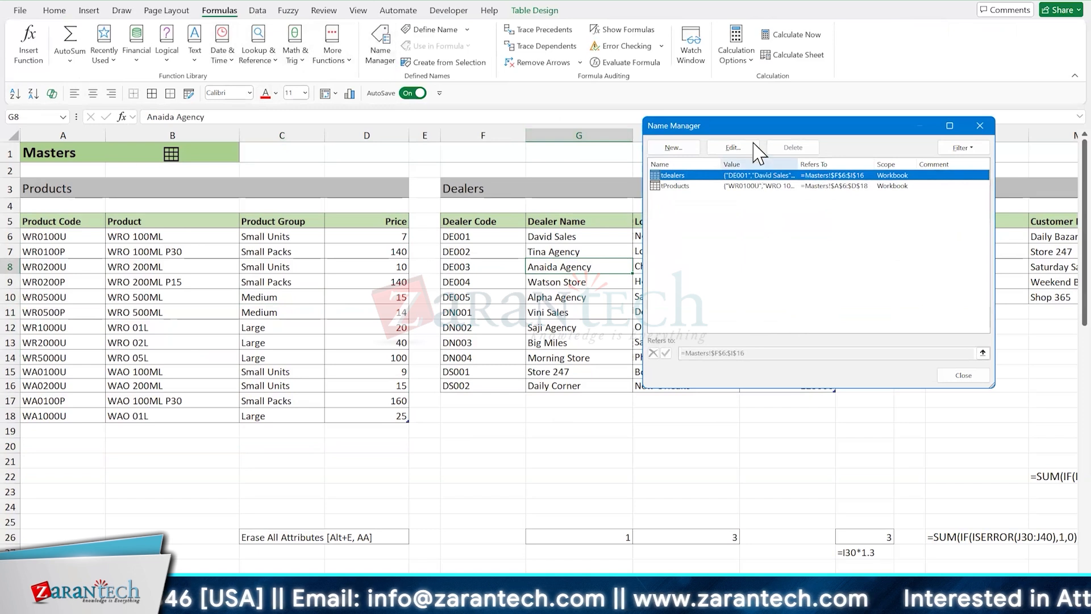
drag(748, 130, 470, 272)
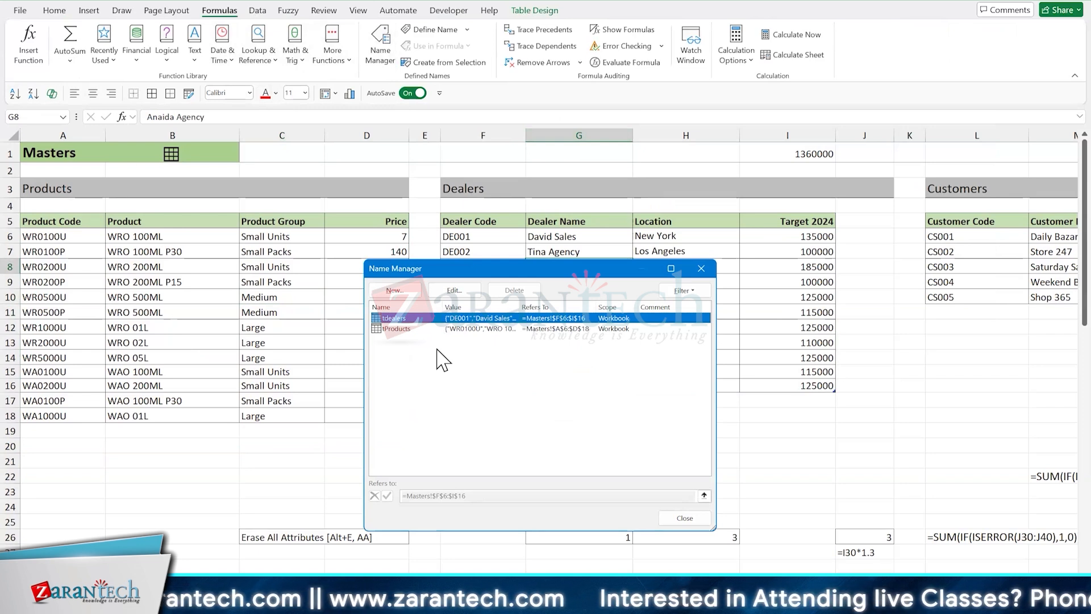
click(685, 517)
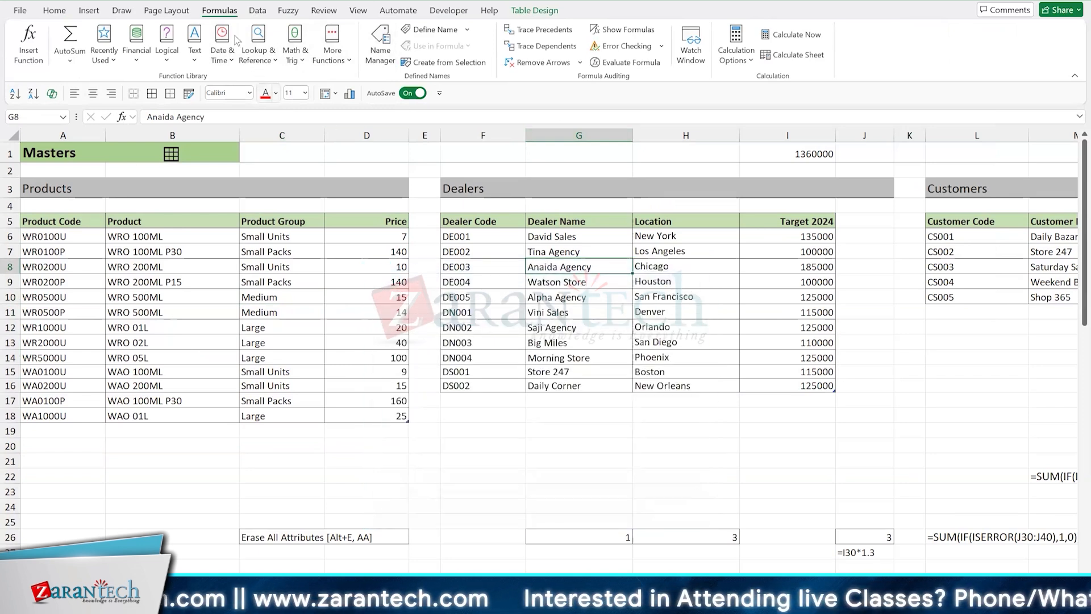
click(382, 66)
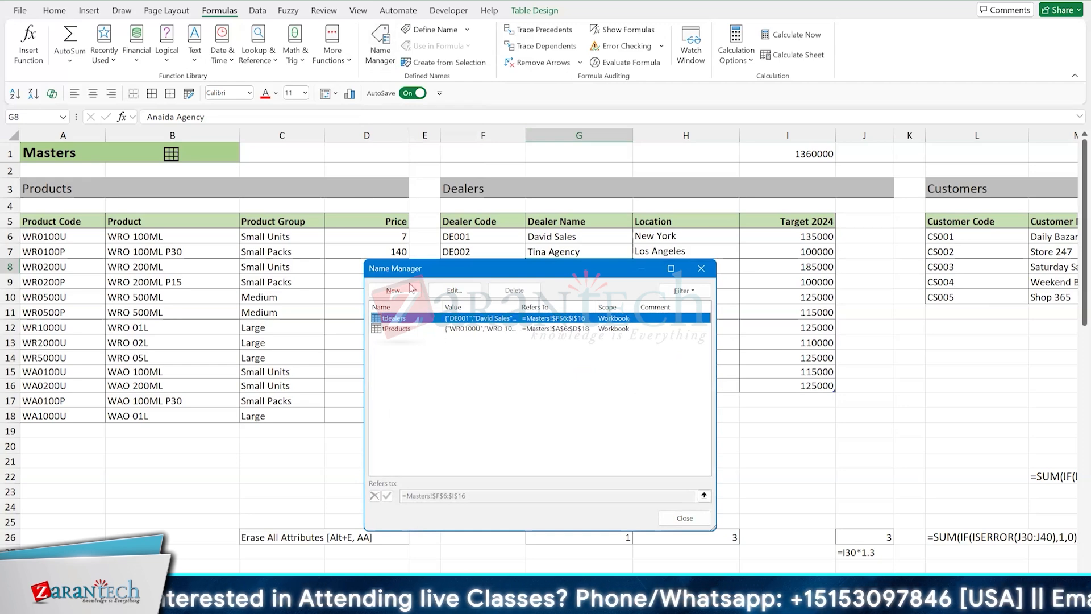
click(684, 518)
click(579, 312)
click(313, 313)
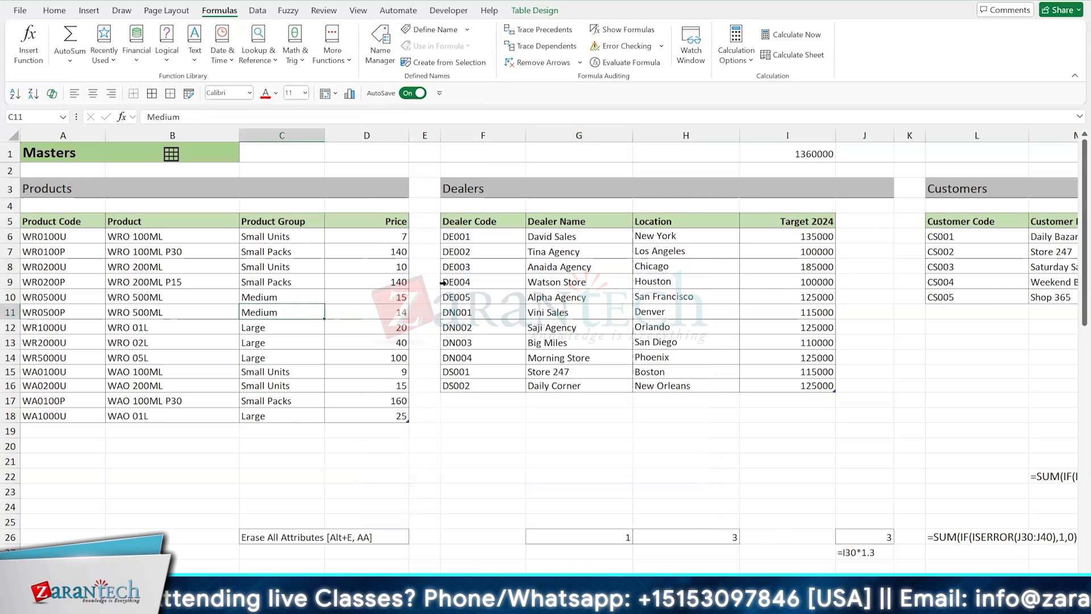
Format the customer range L5:M10 as a table with headers, using the light style with a solid green header row
click(944, 280)
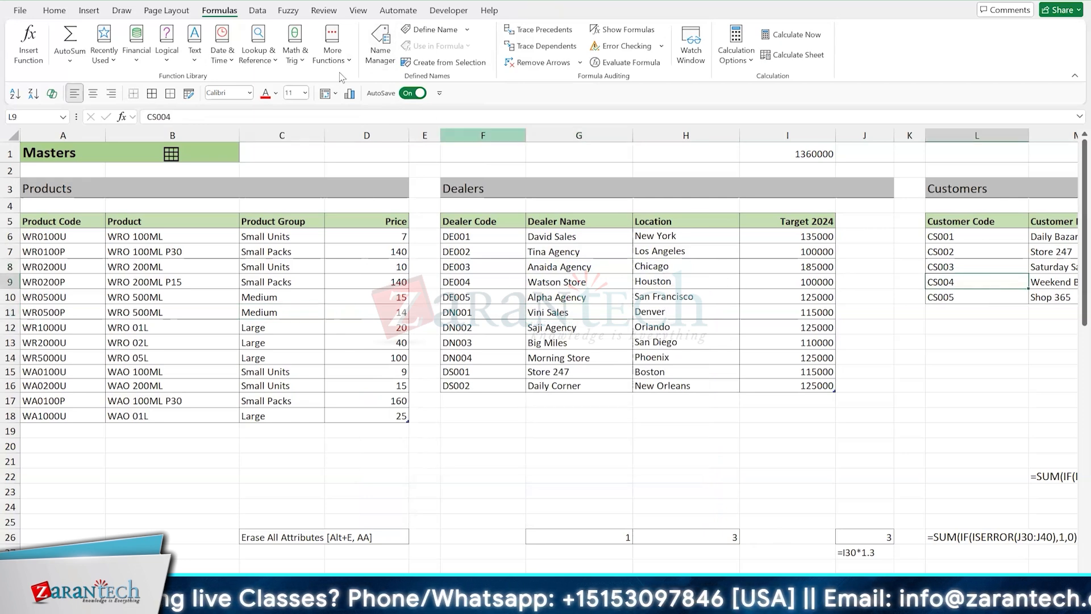
click(55, 16)
click(628, 45)
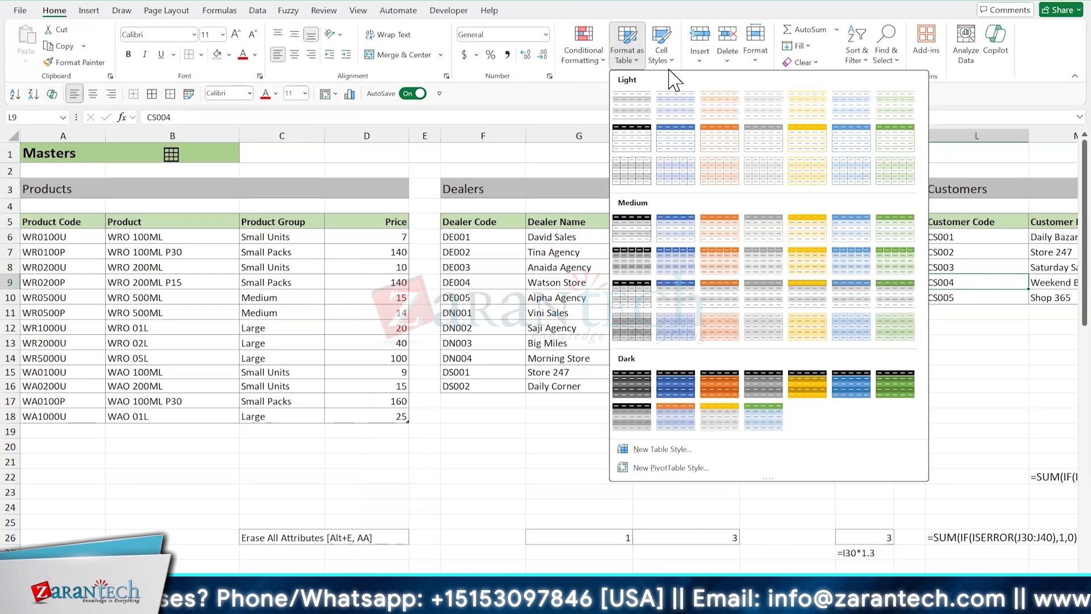
click(885, 153)
click(520, 443)
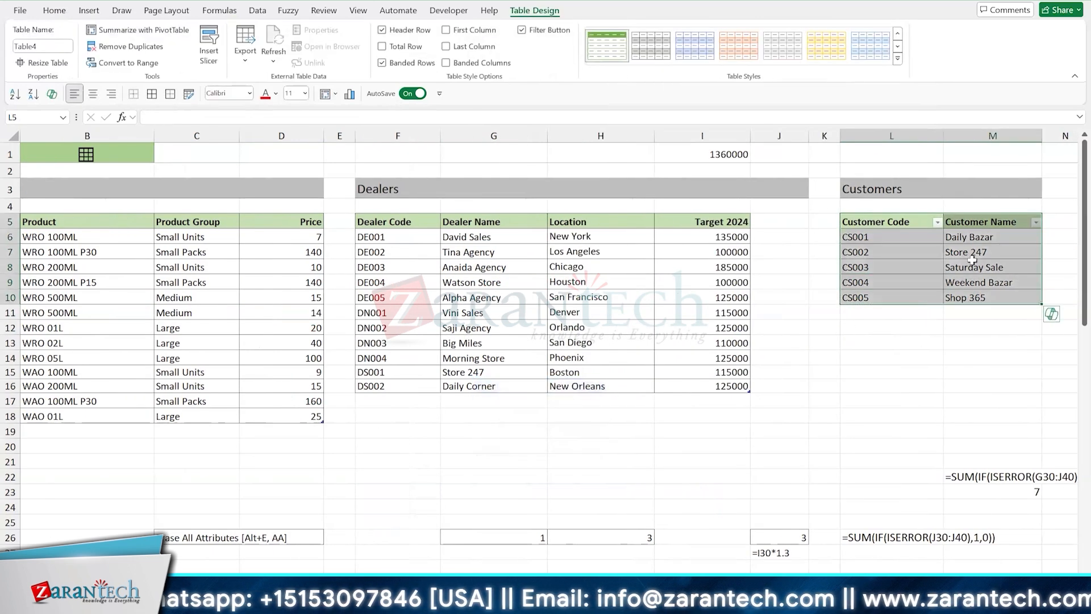
Turn off the filter buttons of the customer table and name the table tCustomers
click(35, 46)
key(BackSpace)
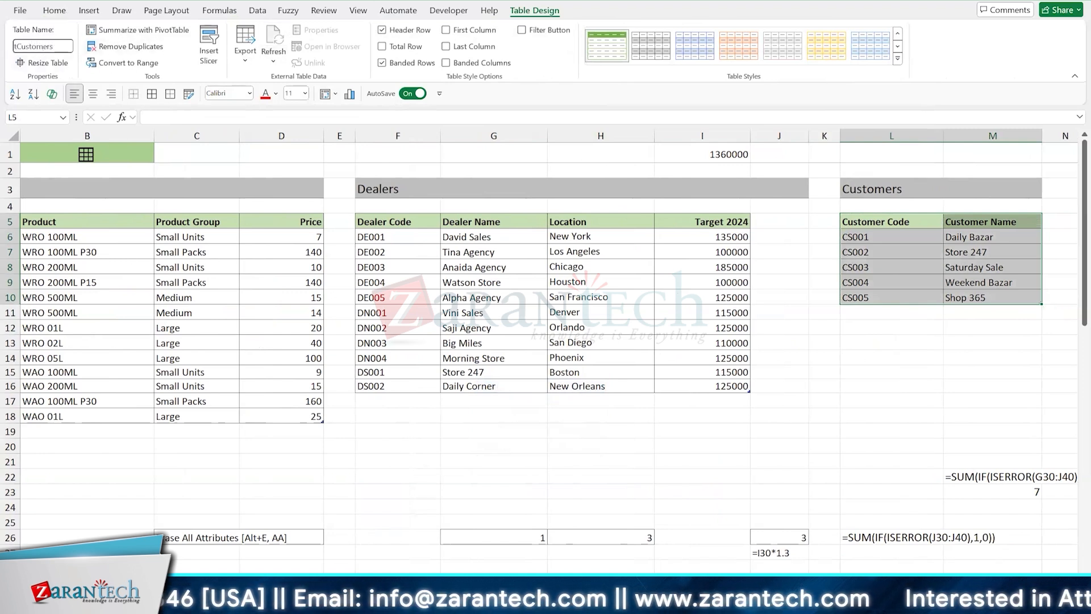
key(Return)
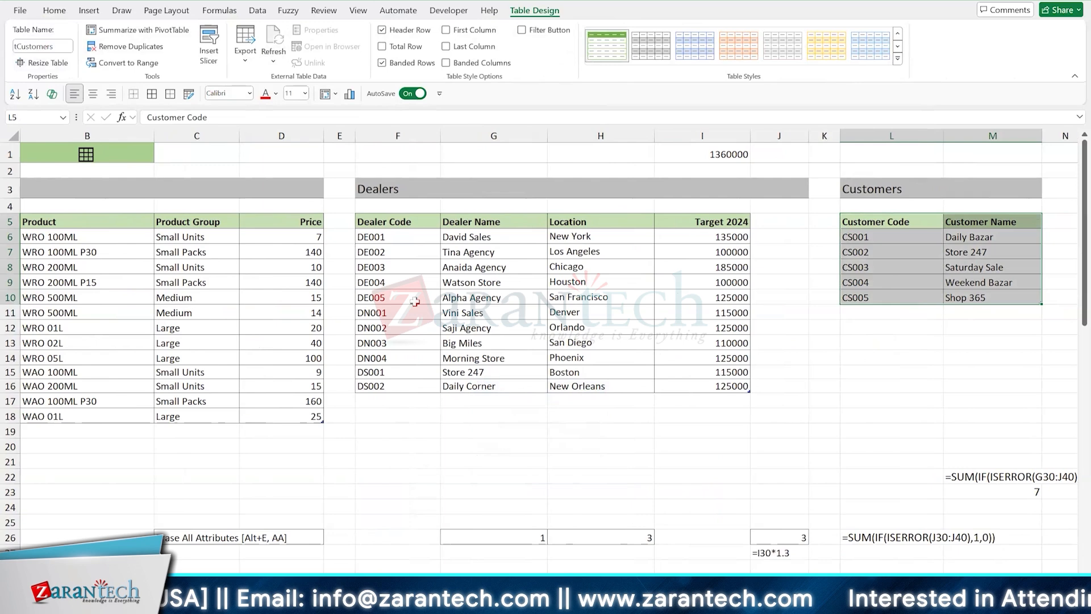
Rename the dealer table tDealers, with a capital D, through the Name Manager
click(548, 284)
click(220, 11)
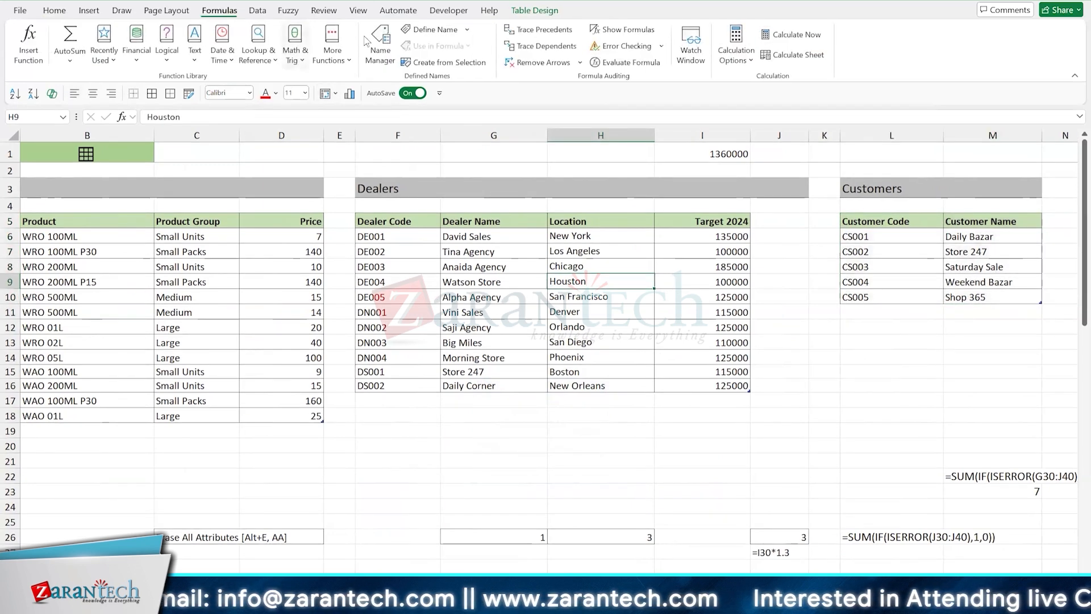
click(376, 62)
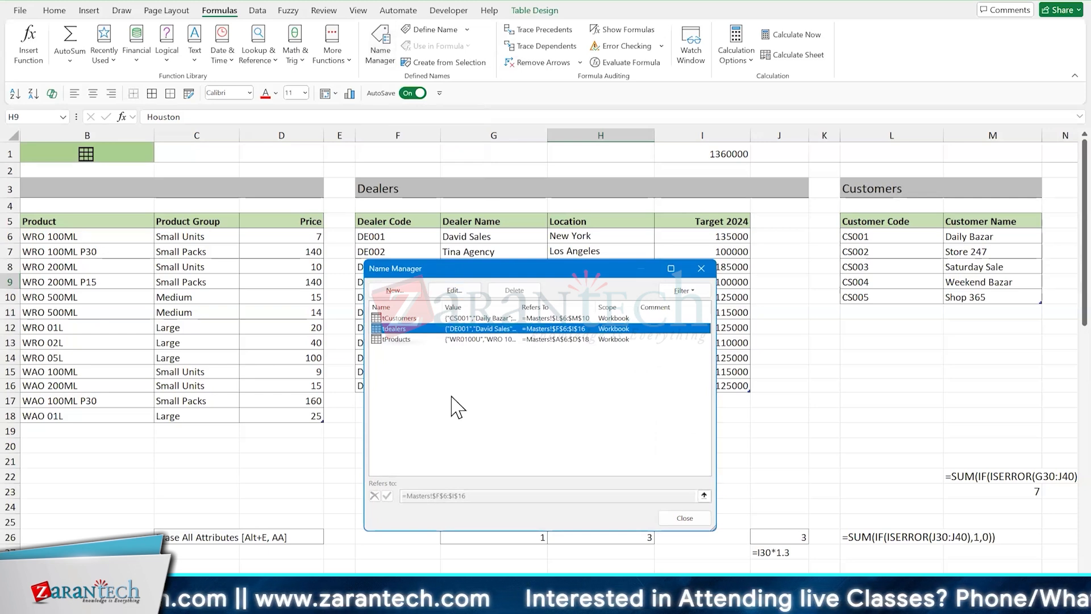
click(454, 290)
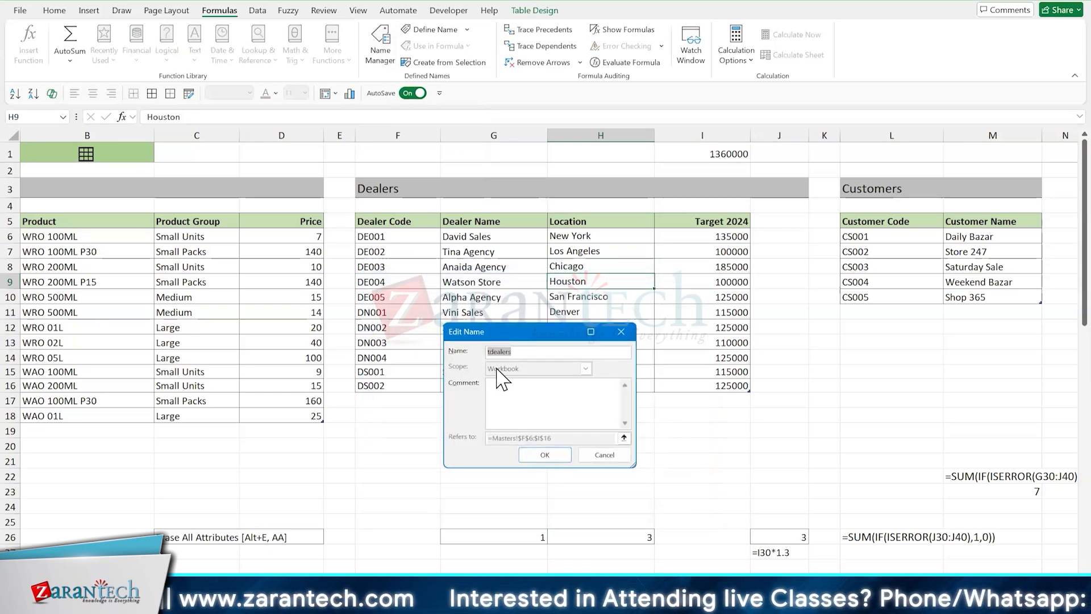
click(489, 351)
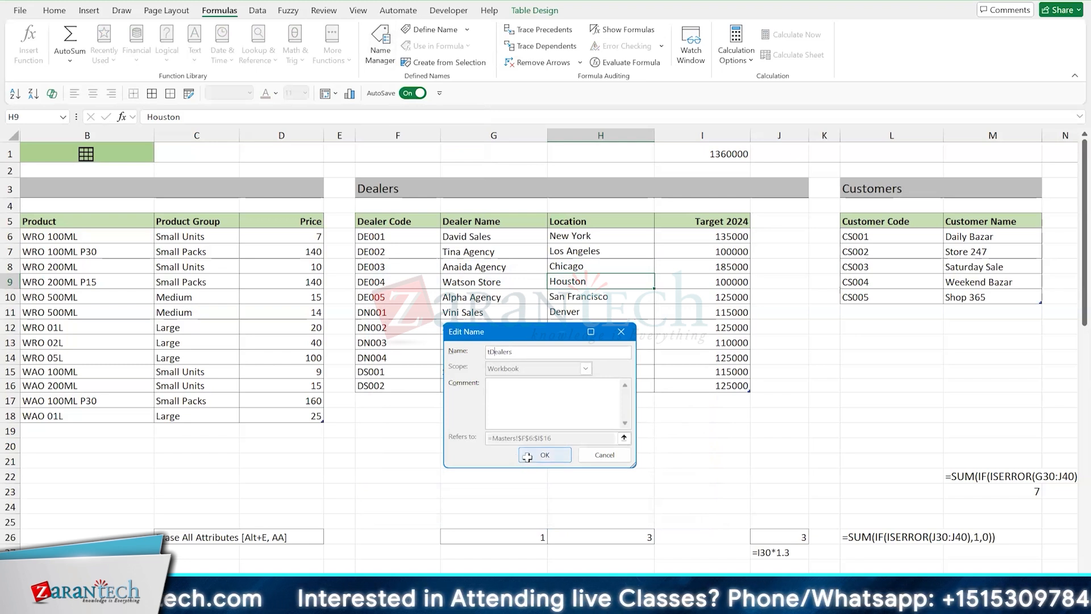
click(528, 456)
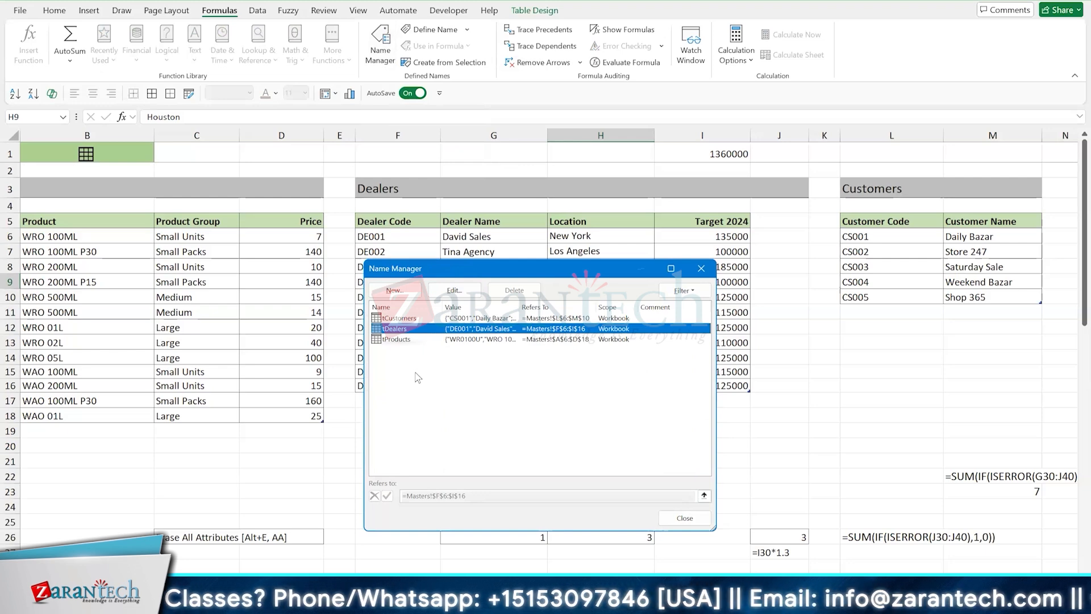
Close the Name Manager and examine which rows of the Masters sheet stay fixed while scrolling through the data
click(684, 519)
click(869, 267)
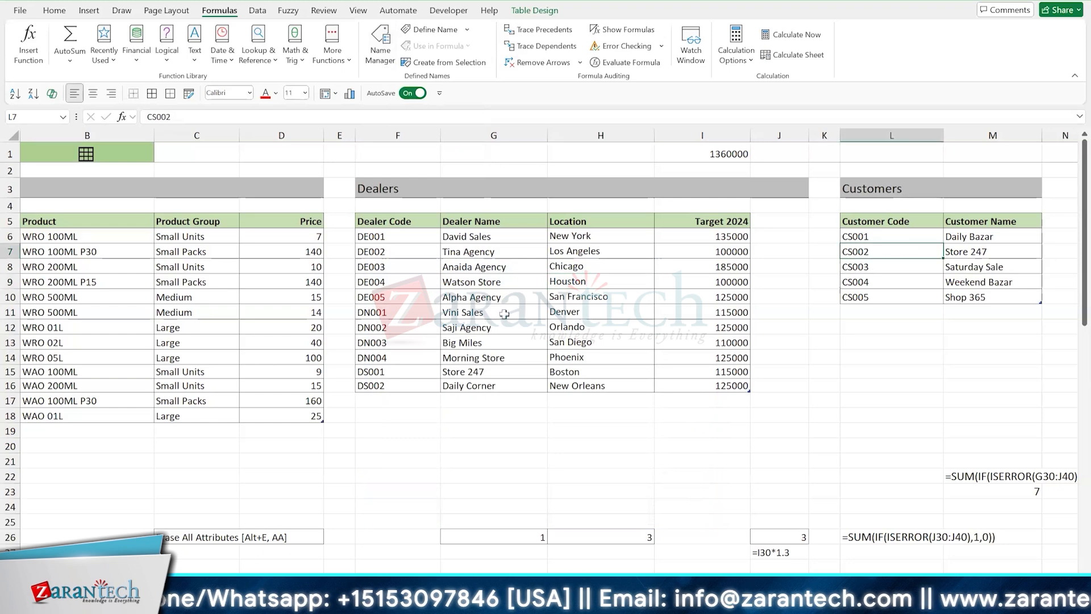
click(495, 312)
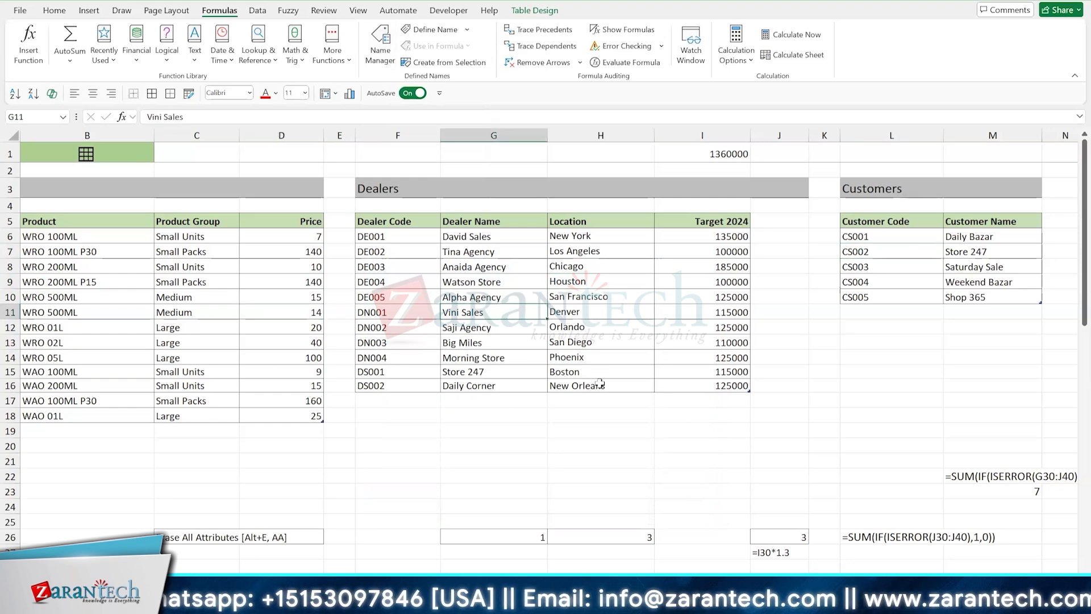
scroll(559, 320, down, 4)
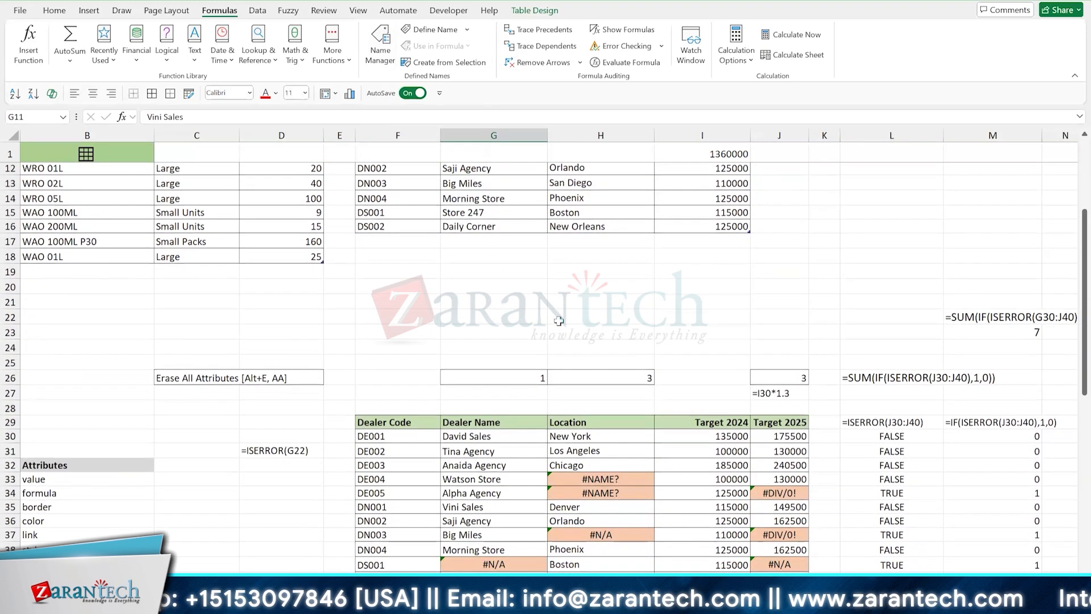
scroll(558, 320, up, 4)
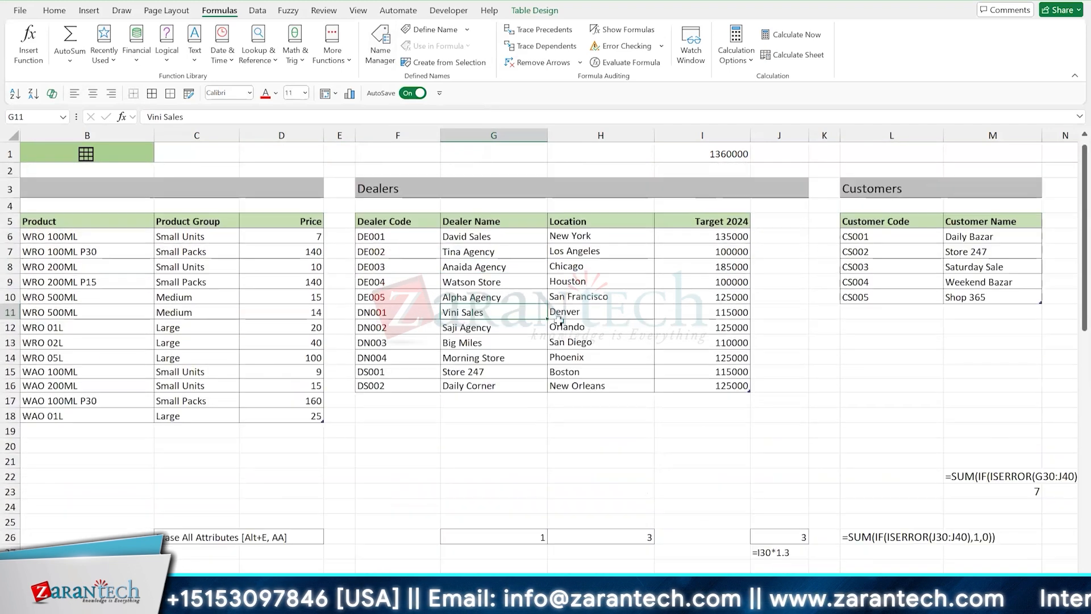
click(111, 183)
scroll(202, 231, left, 1)
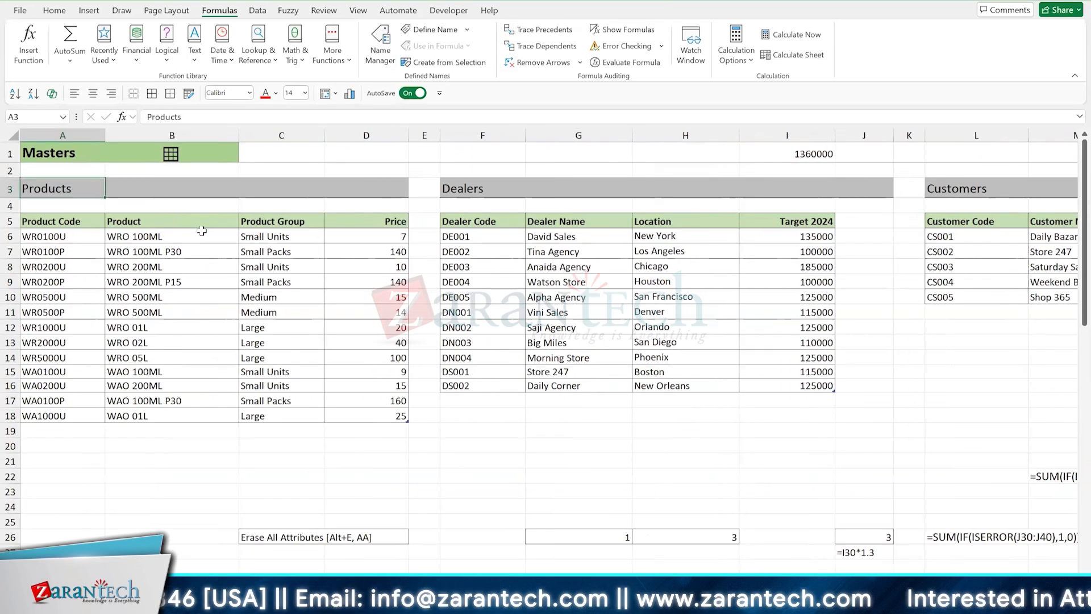
click(85, 171)
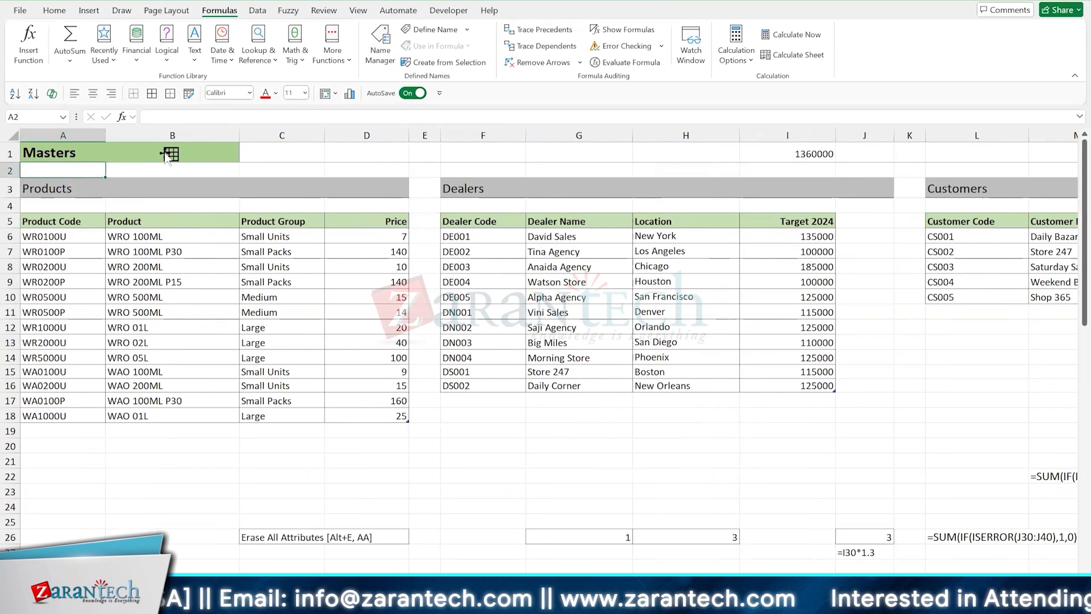
scroll(189, 283, down, 1)
scroll(188, 283, down, 6)
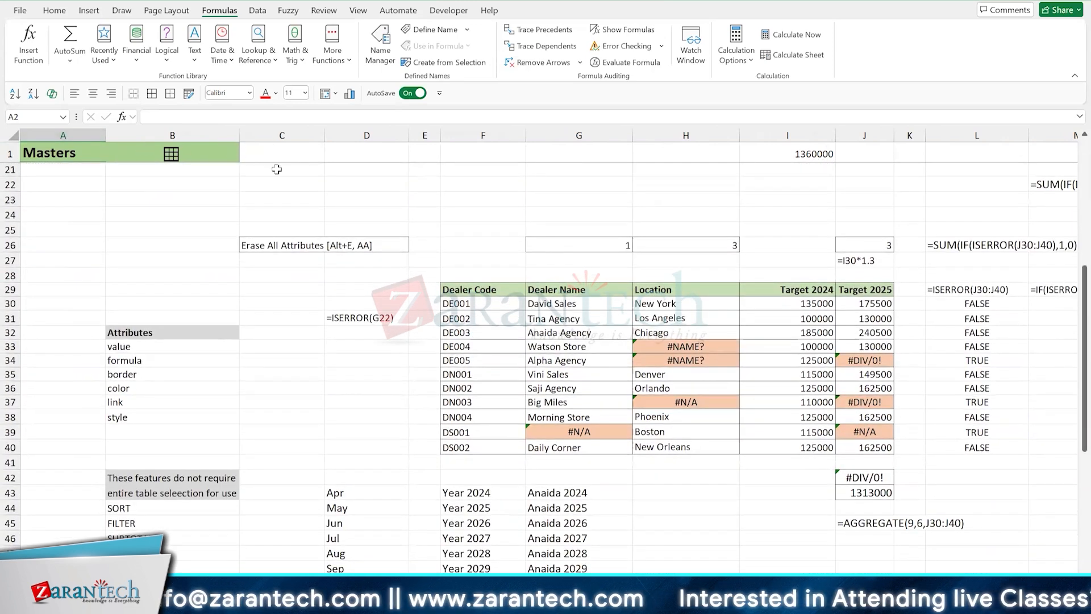
scroll(311, 189, up, 7)
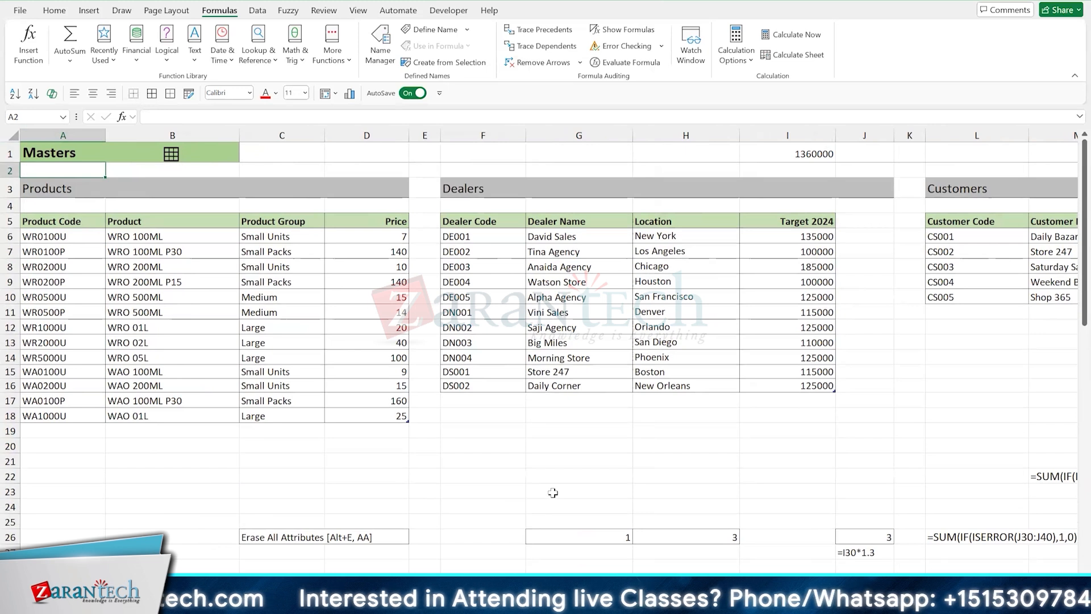
Unfreeze the panes so that the Masters title row scrolls with the rest of the sheet
key(ctrl+n)
key(alt+w)
key(f)
key(f)
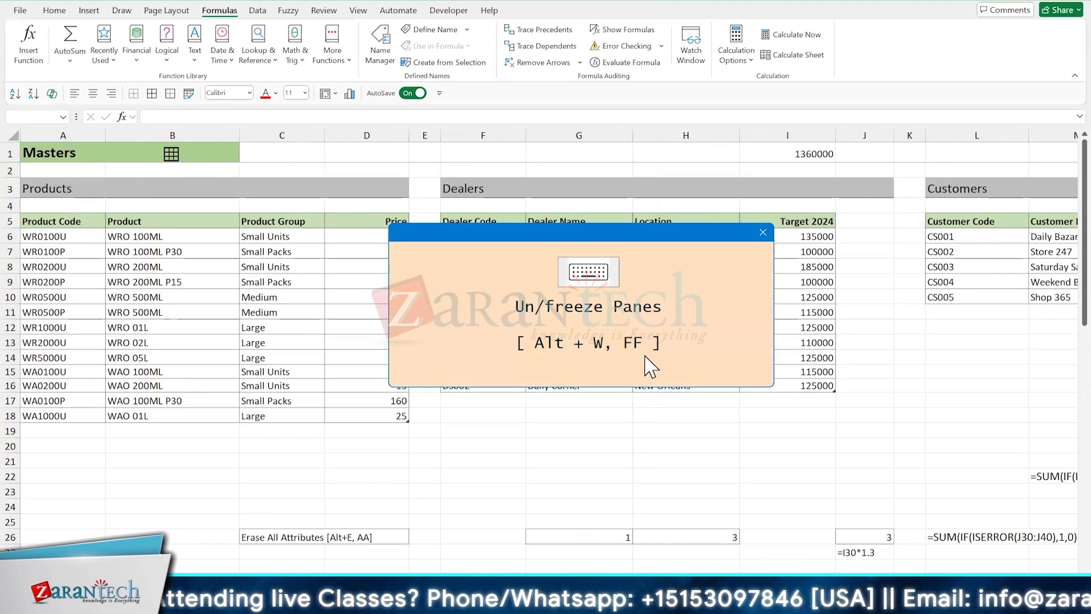
click(65, 252)
click(58, 169)
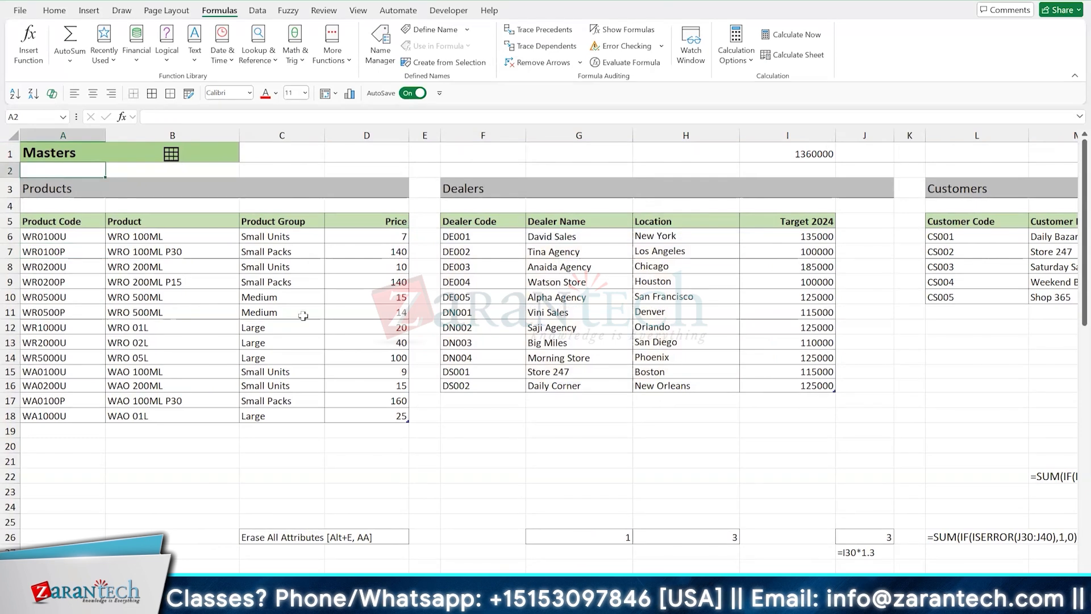
key(alt)
key(w)
key(f)
key(f)
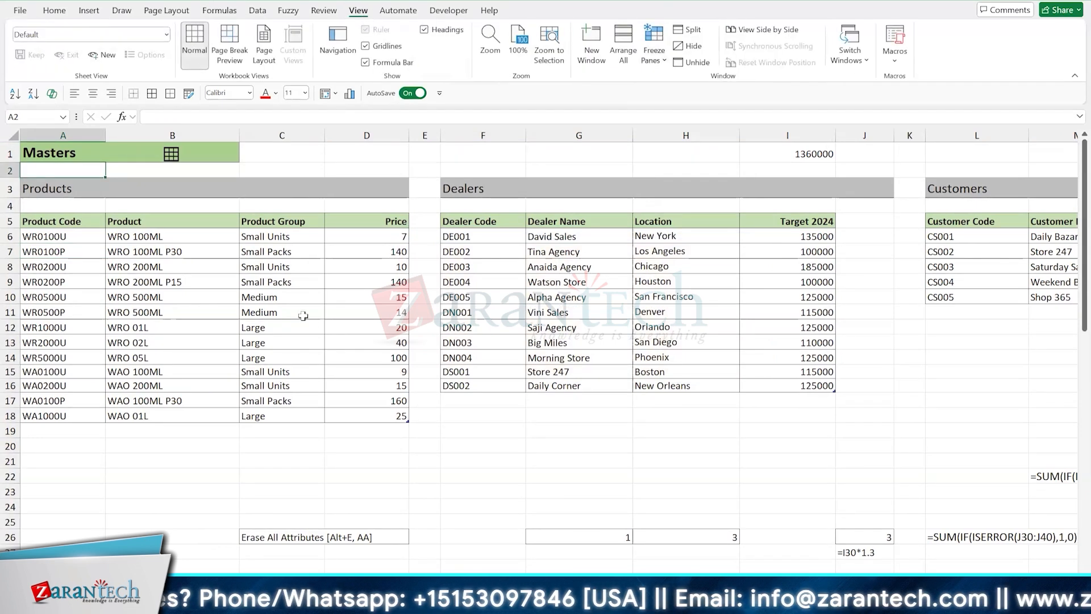
scroll(344, 333, down, 3)
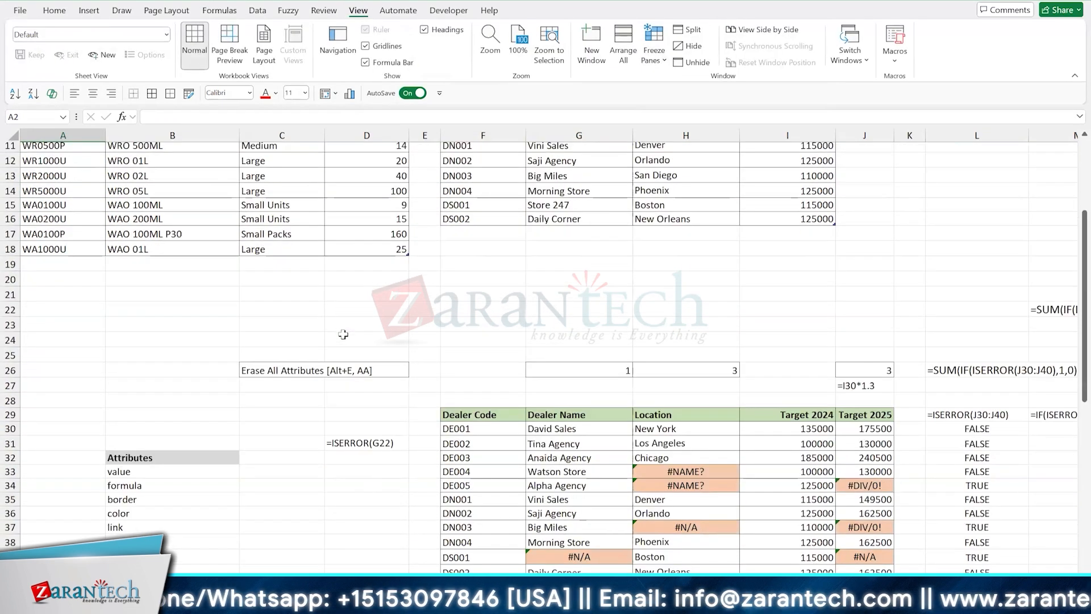
scroll(343, 334, up, 3)
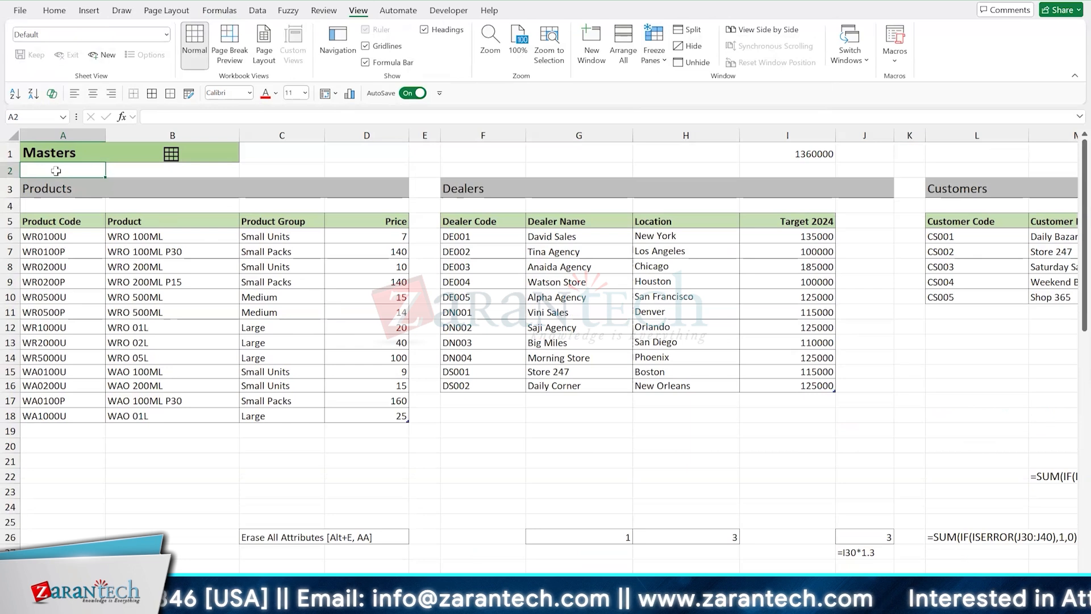
Freeze the panes above row 6 so that the section titles and table headers stay in view while scrolling
click(52, 236)
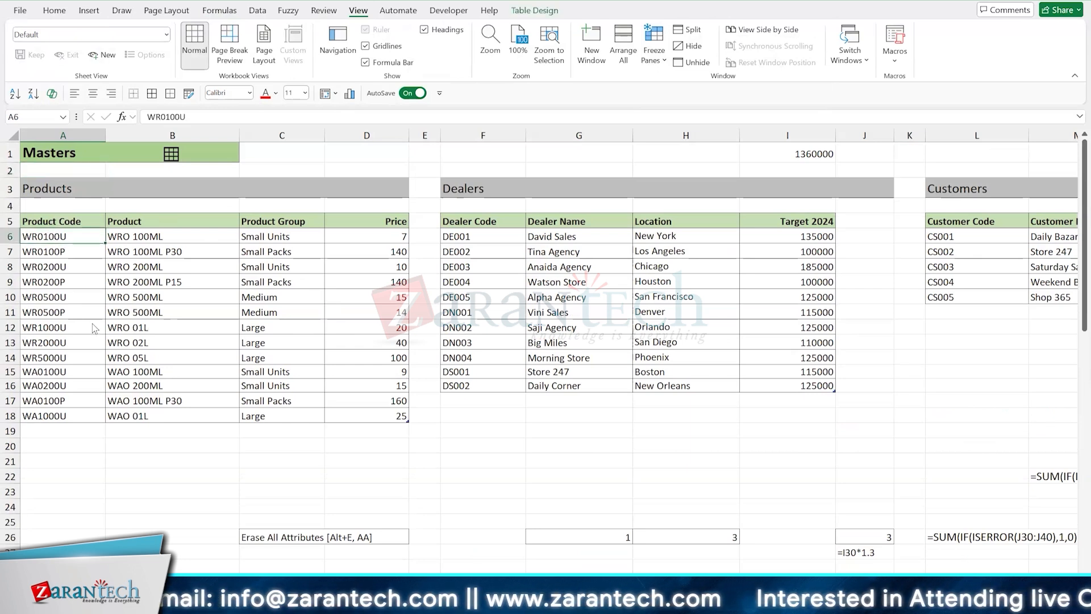
key(alt+w)
key(f)
key(f)
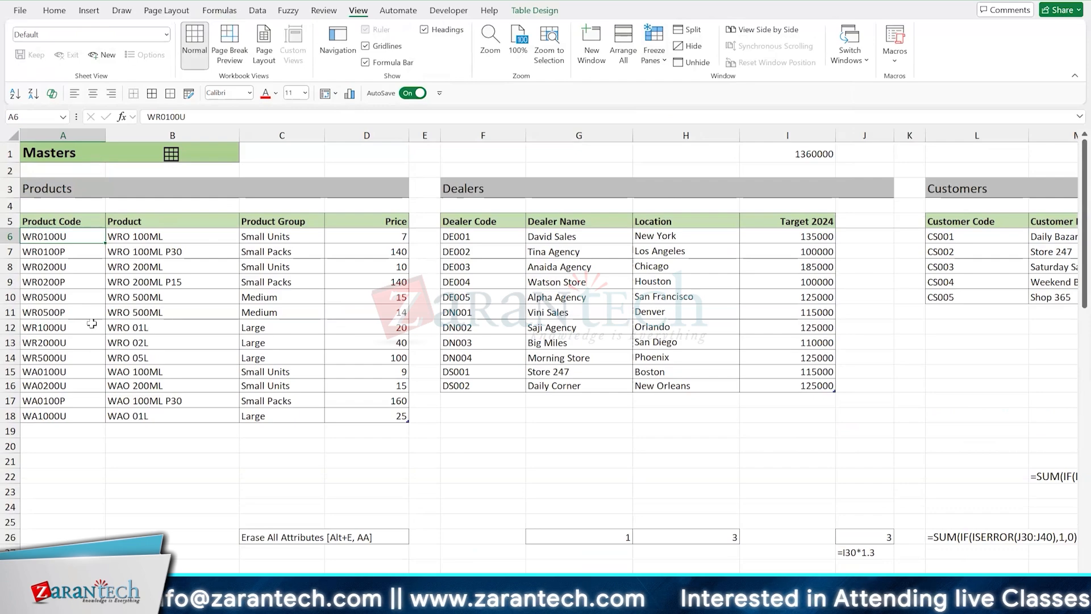
scroll(91, 323, down, 6)
scroll(92, 323, up, 5)
scroll(93, 326, down, 4)
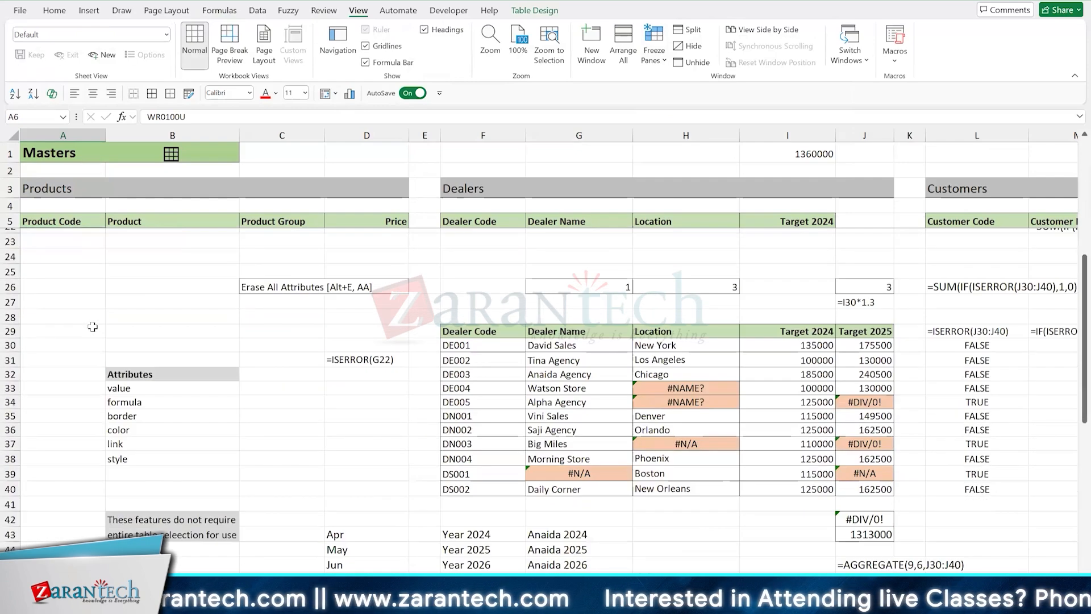
scroll(92, 327, up, 6)
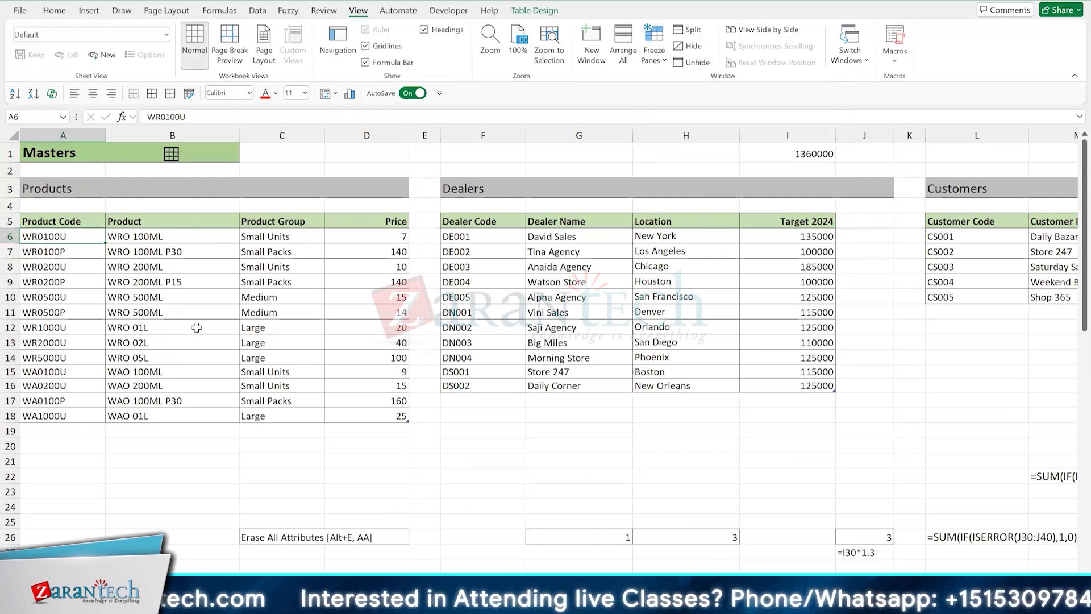
scroll(196, 328, down, 5)
scroll(197, 329, up, 5)
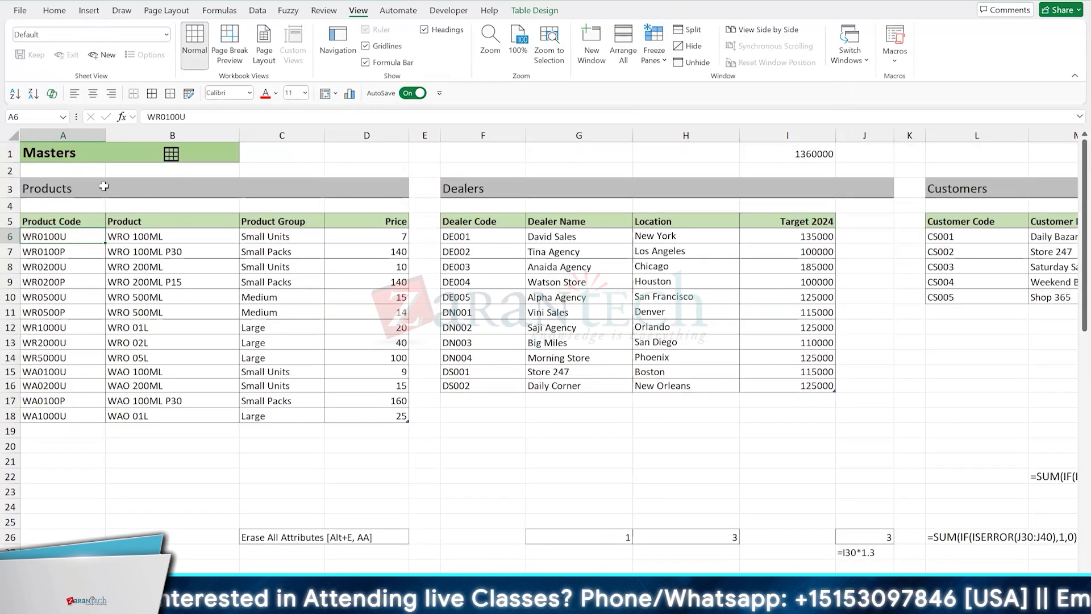
Unfreeze the rows above row 6 and select a cell inside the product table
click(68, 171)
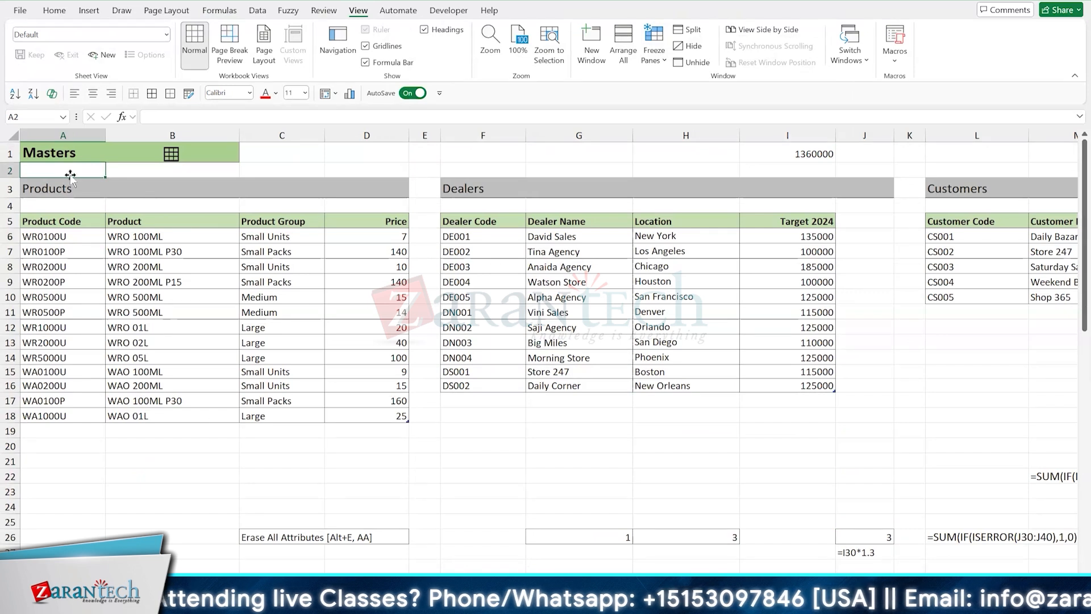
click(966, 280)
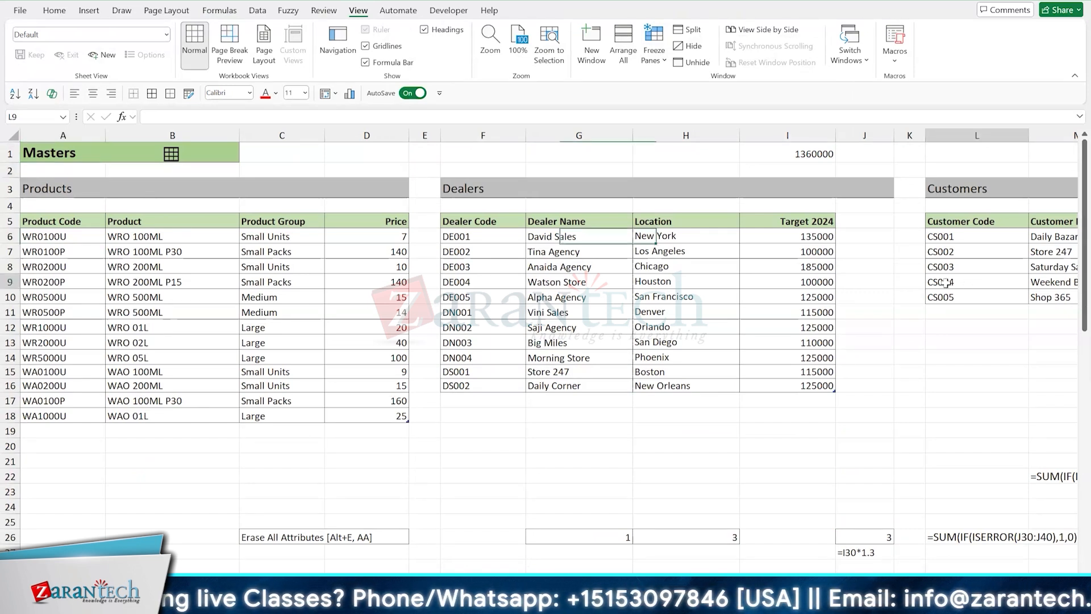
click(606, 295)
click(289, 298)
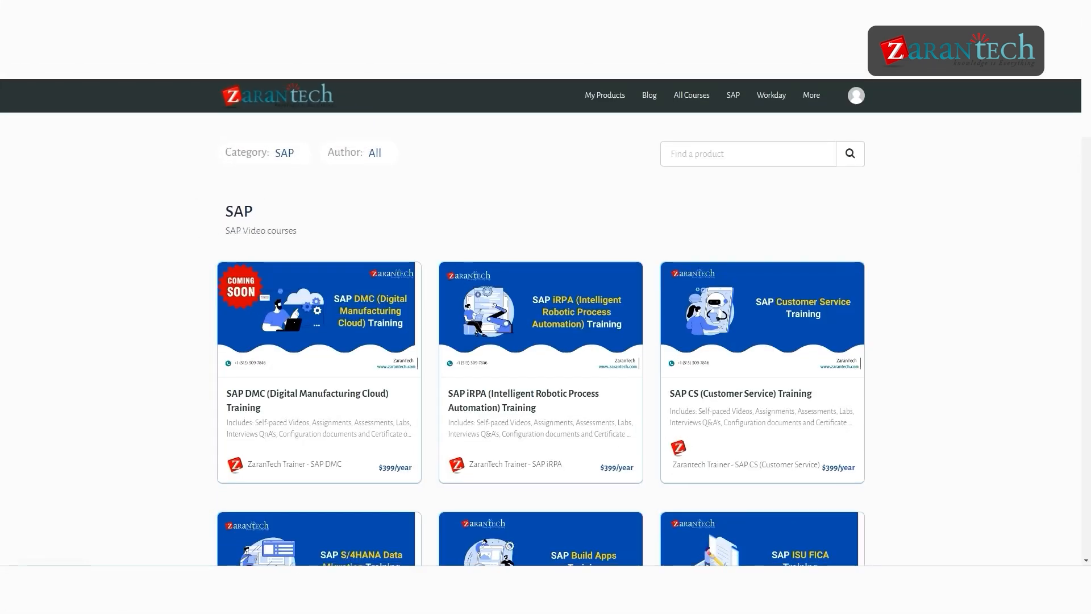
scroll(541, 322, down, 1)
scroll(541, 322, down, 5)
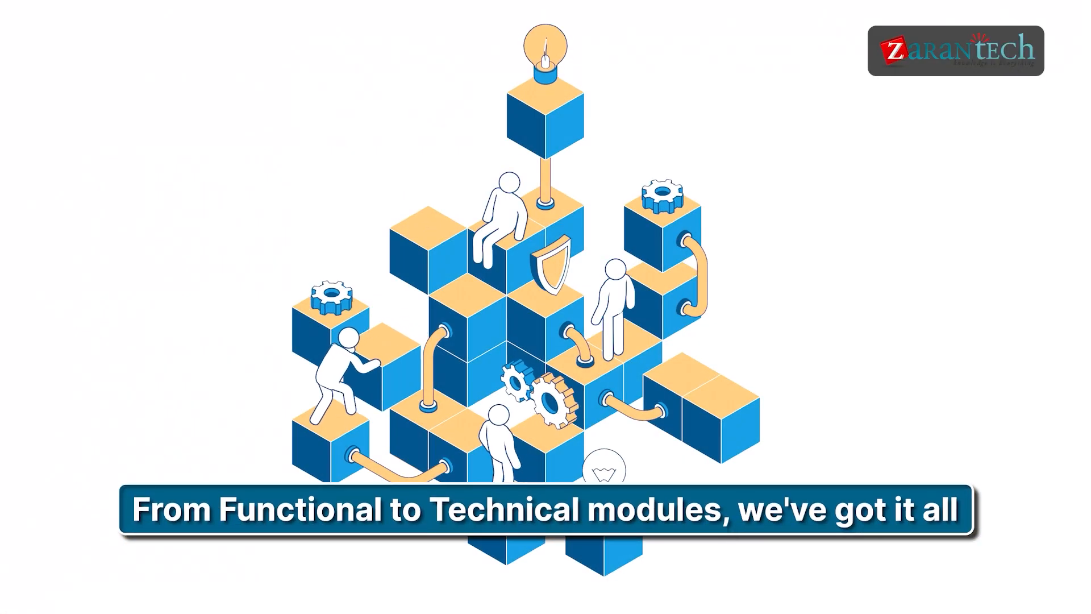
scroll(545, 369, down, 5)
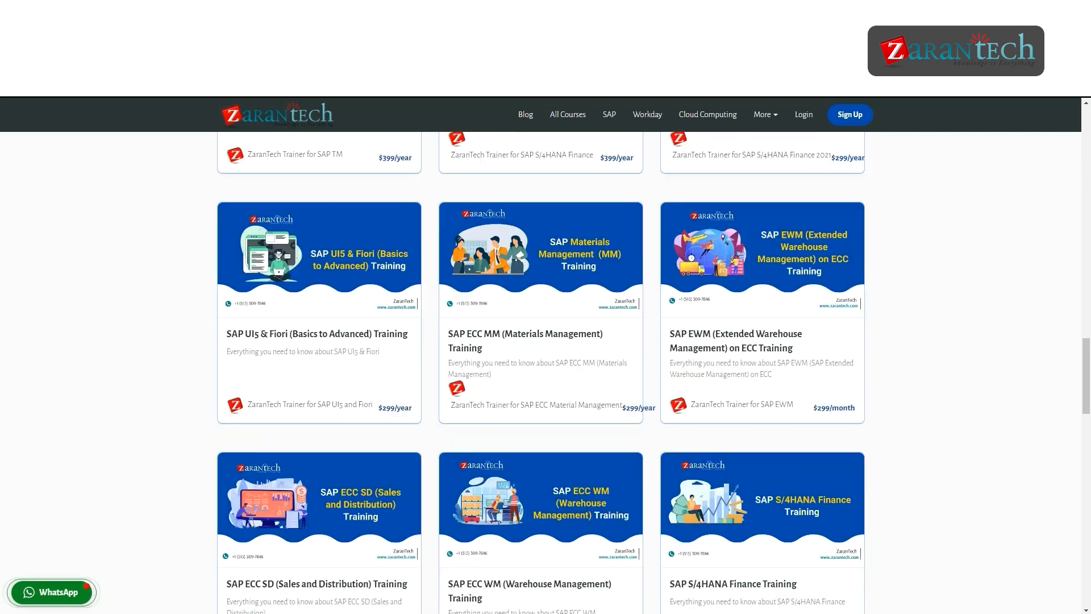
scroll(546, 369, down, 3)
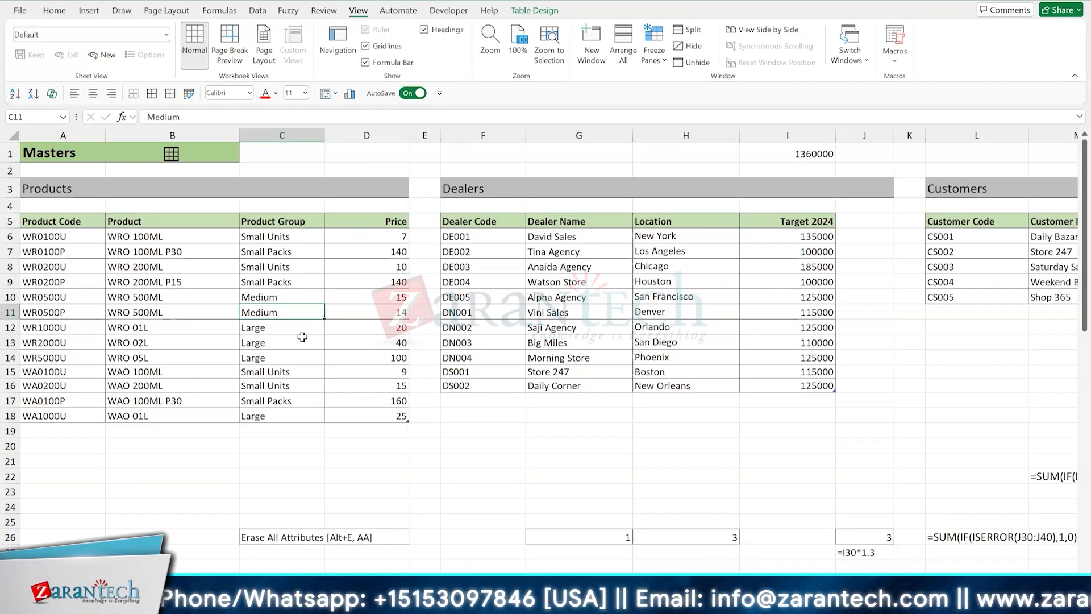
Compare the column headings of the scrolled sheet with a cell selected inside the dealer or product table and outside the tables
click(588, 276)
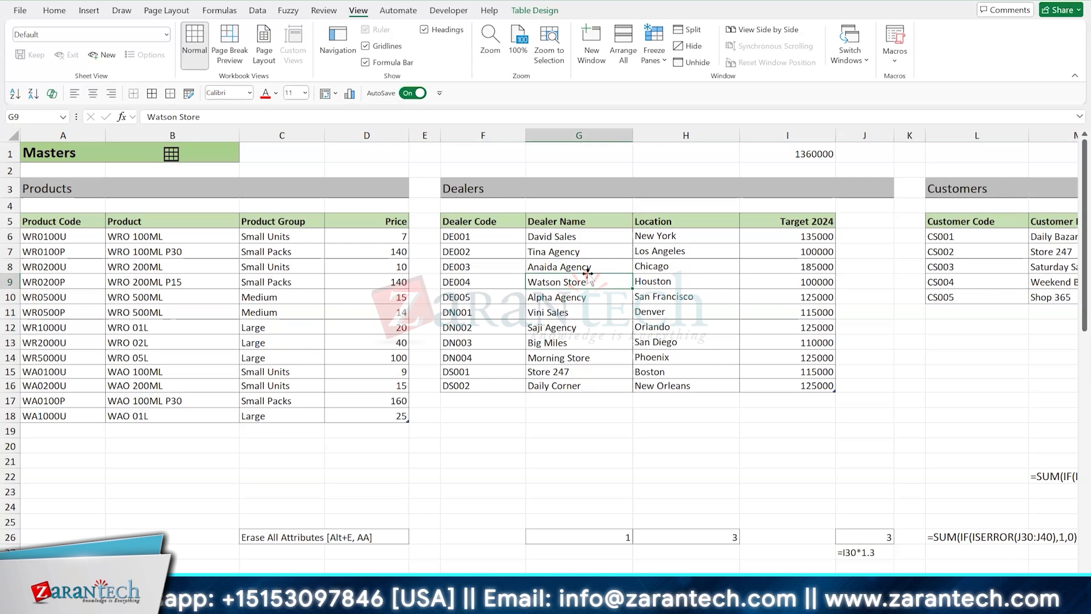
scroll(588, 274, down, 3)
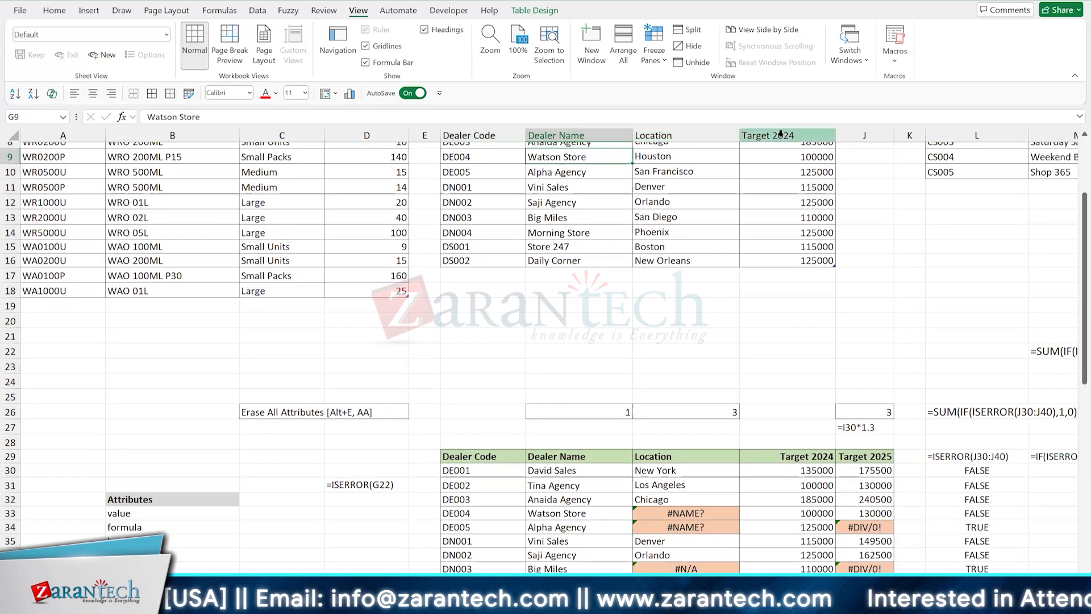
click(759, 318)
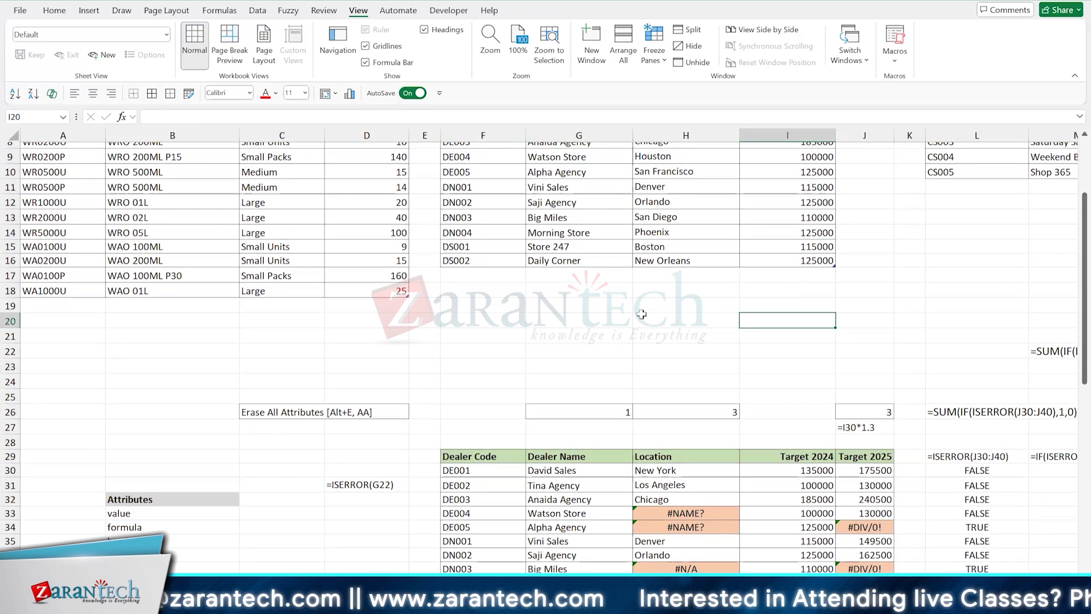
drag(612, 307, 608, 320)
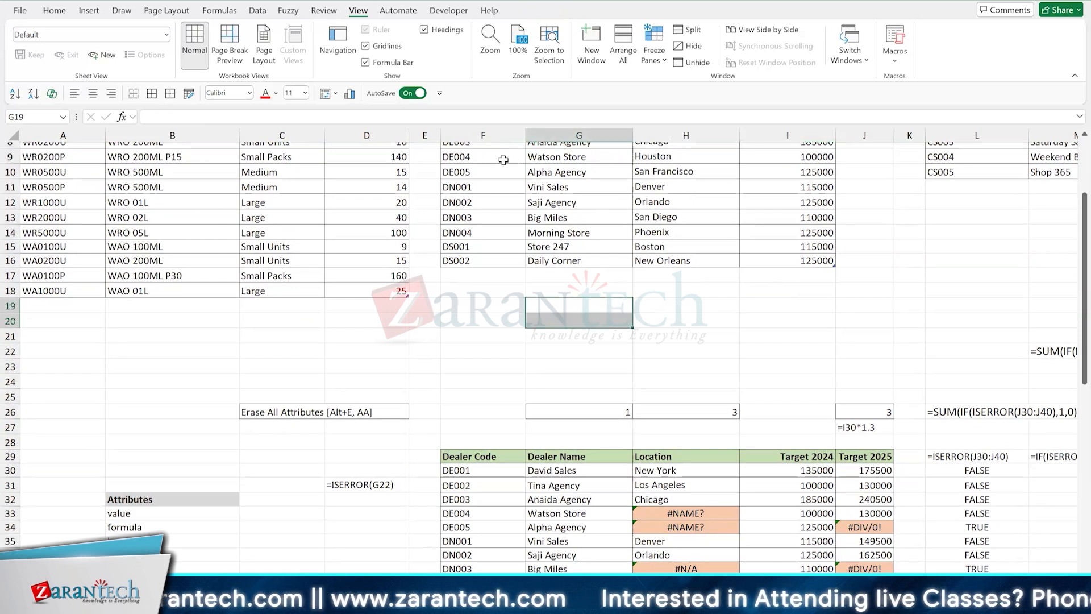
click(696, 319)
click(597, 215)
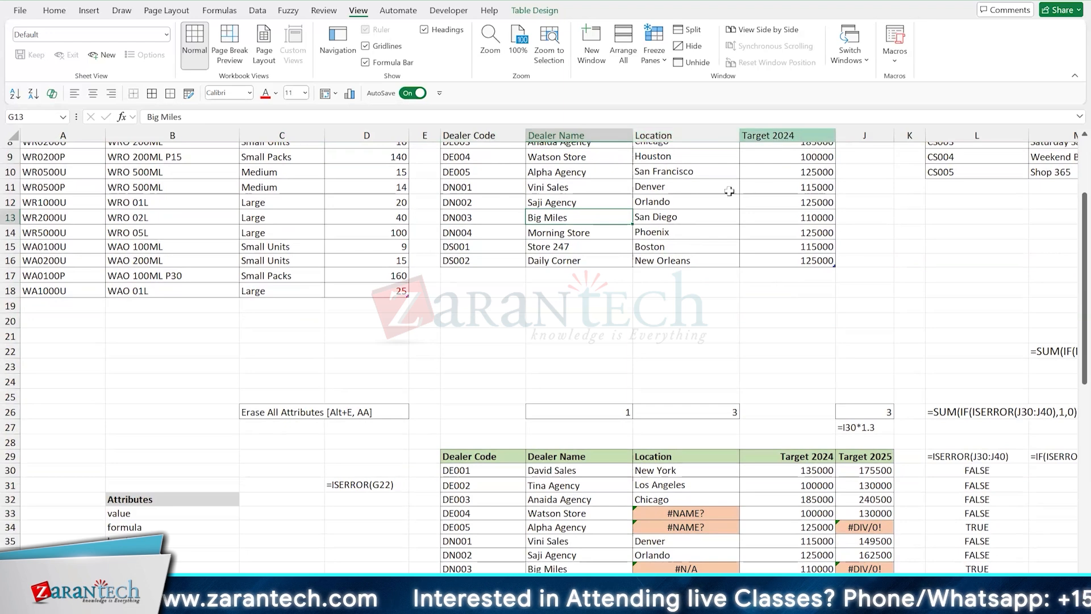
click(670, 200)
click(248, 218)
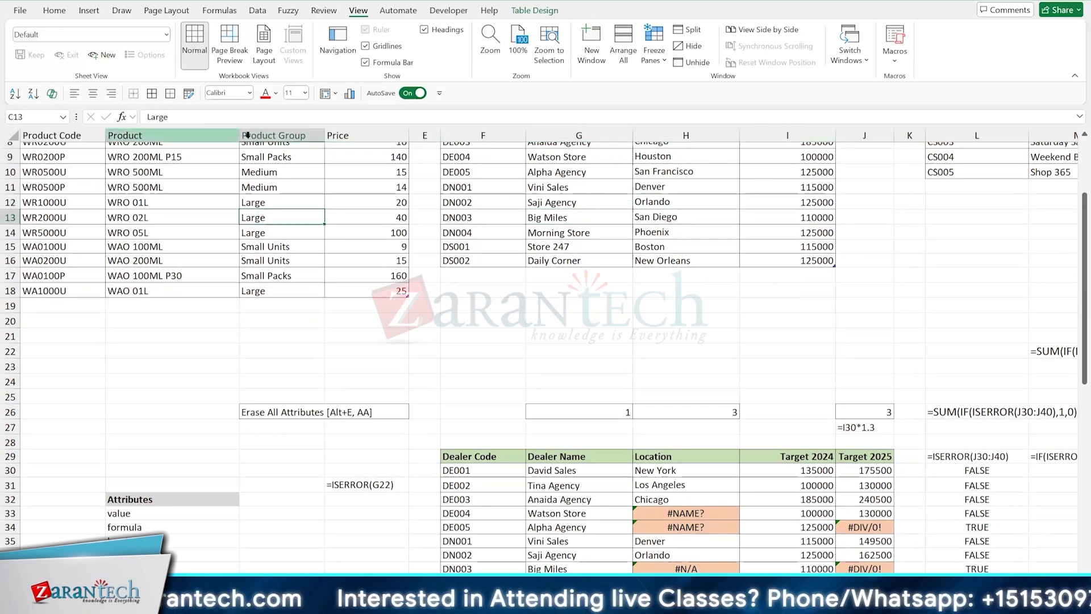
click(861, 181)
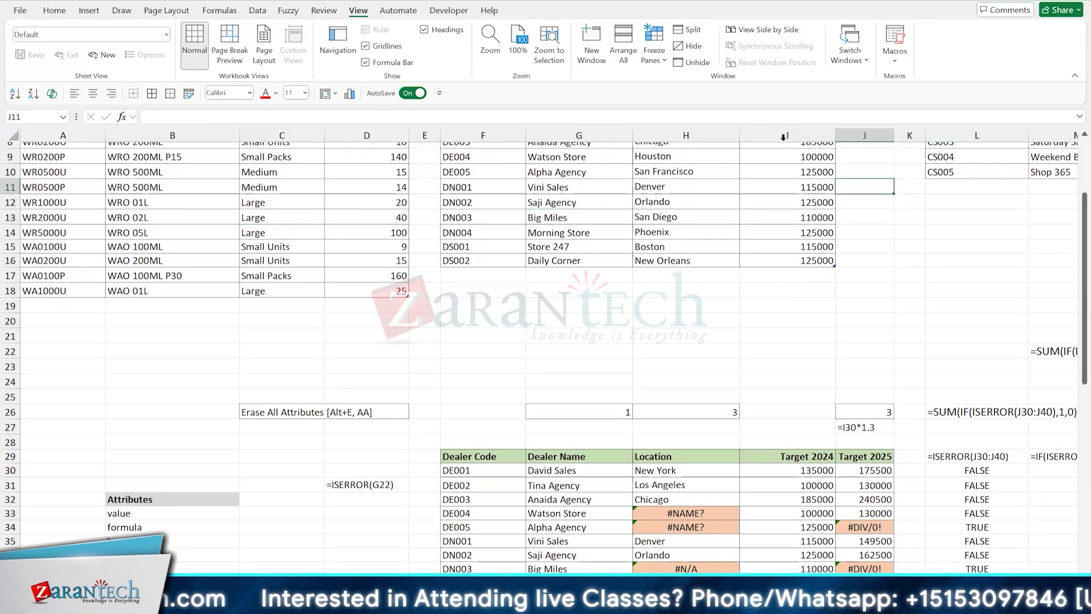
scroll(675, 306, up, 1)
scroll(674, 306, up, 2)
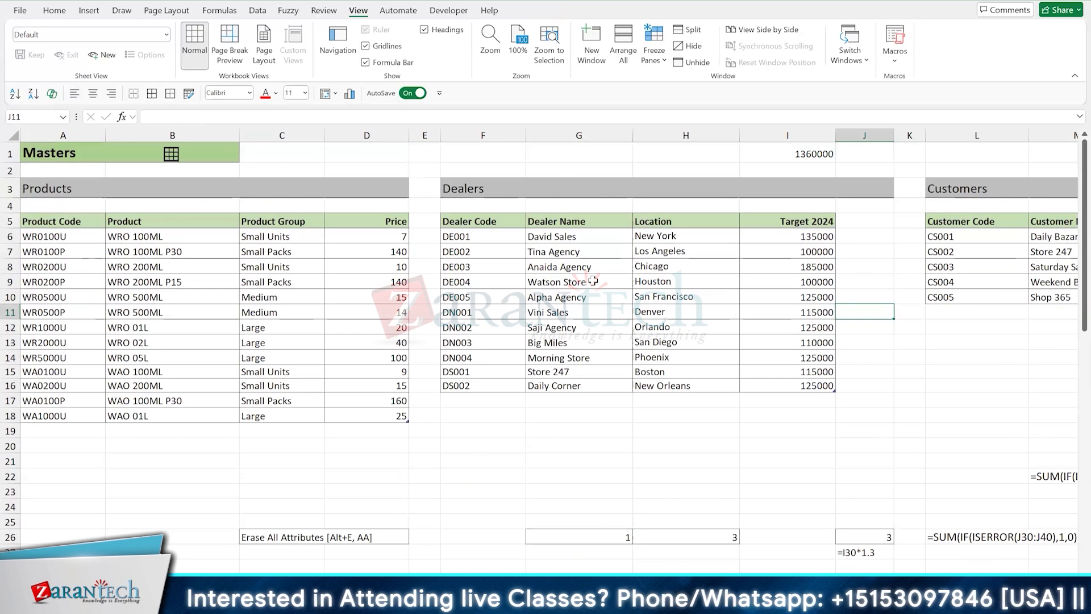
click(592, 281)
scroll(599, 312, down, 3)
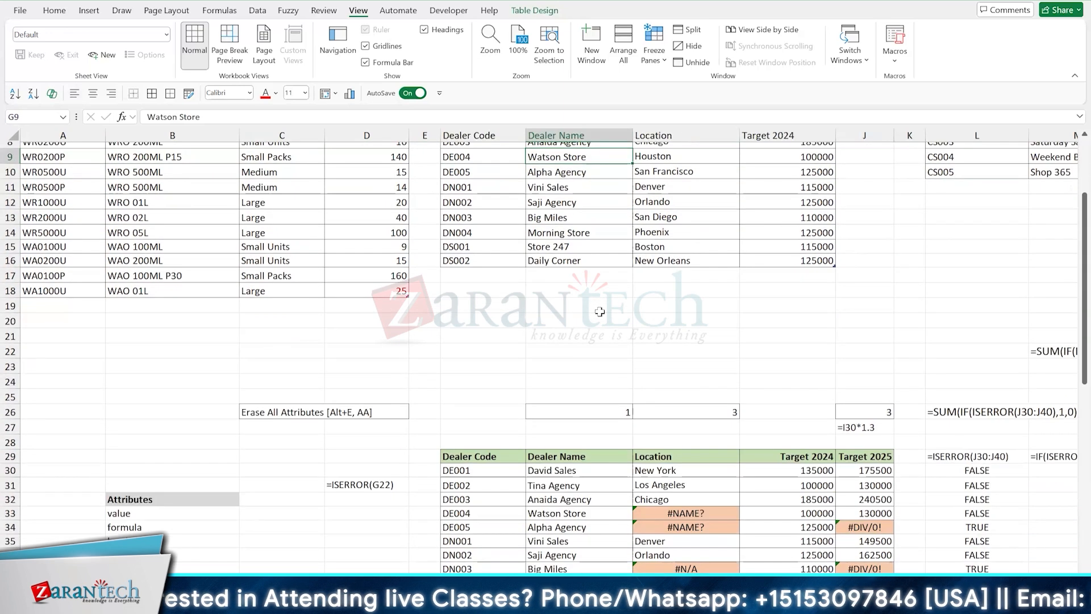
scroll(600, 312, down, 1)
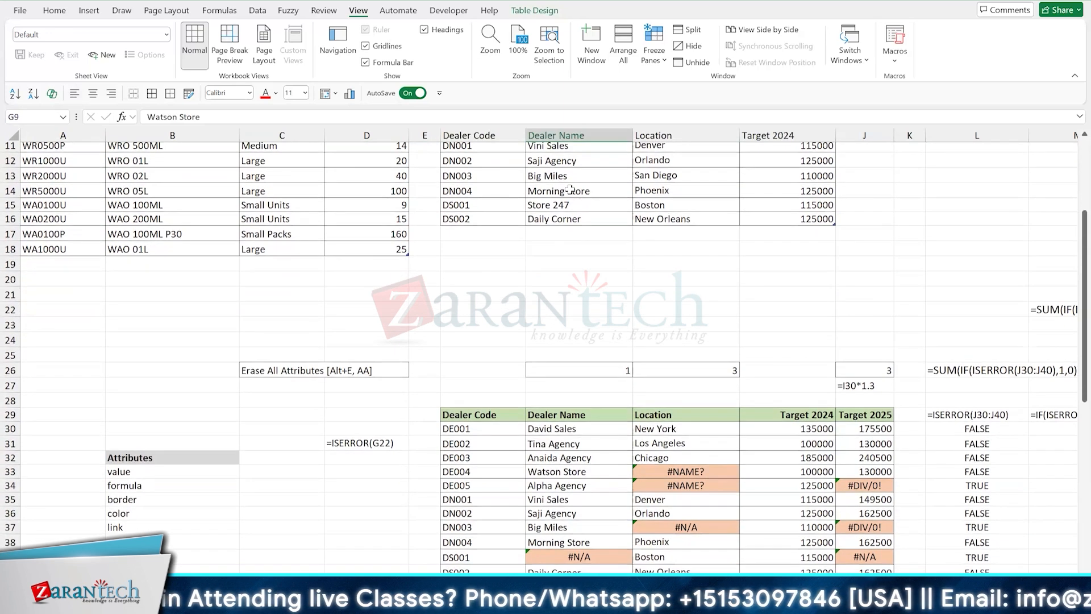
click(575, 194)
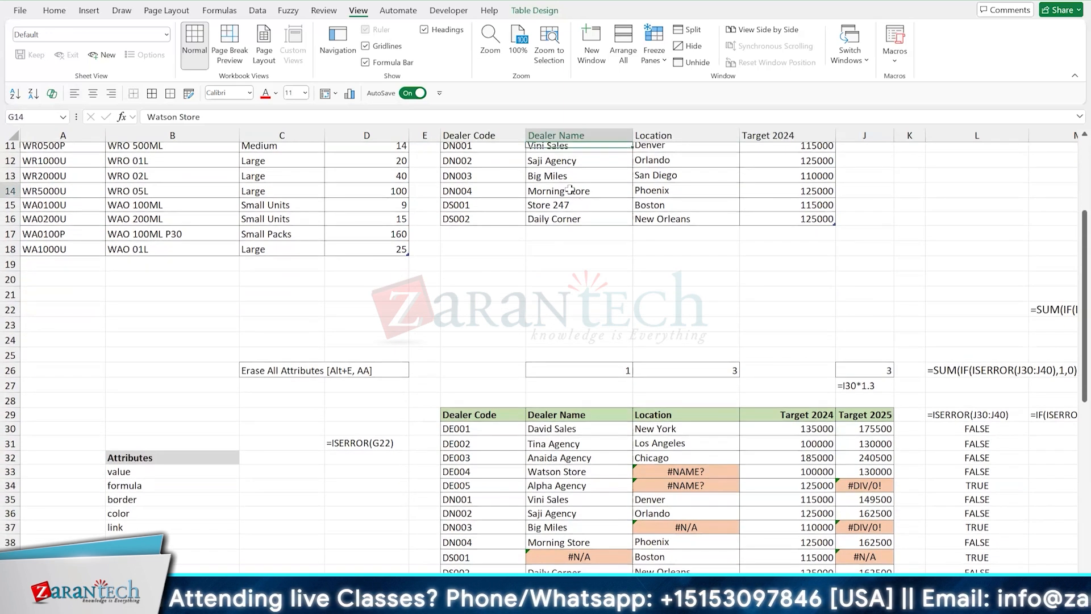
Examine how the column letters behave during scrolling with a dealer cell selected, and repeat the check from a Product Group cell
click(585, 275)
click(577, 177)
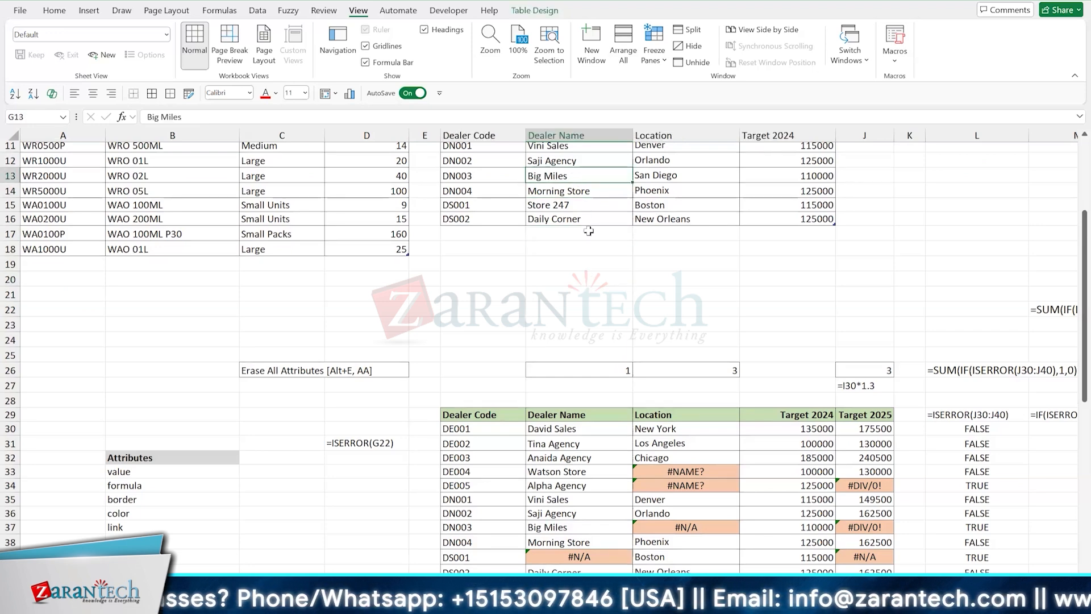
scroll(589, 231, up, 3)
click(585, 301)
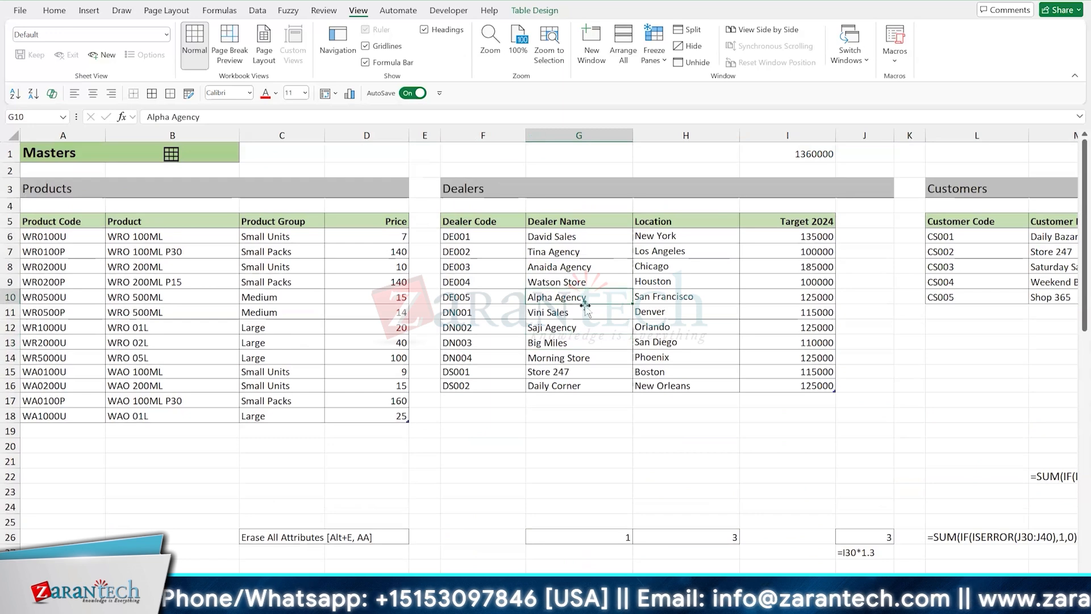
scroll(433, 282, down, 3)
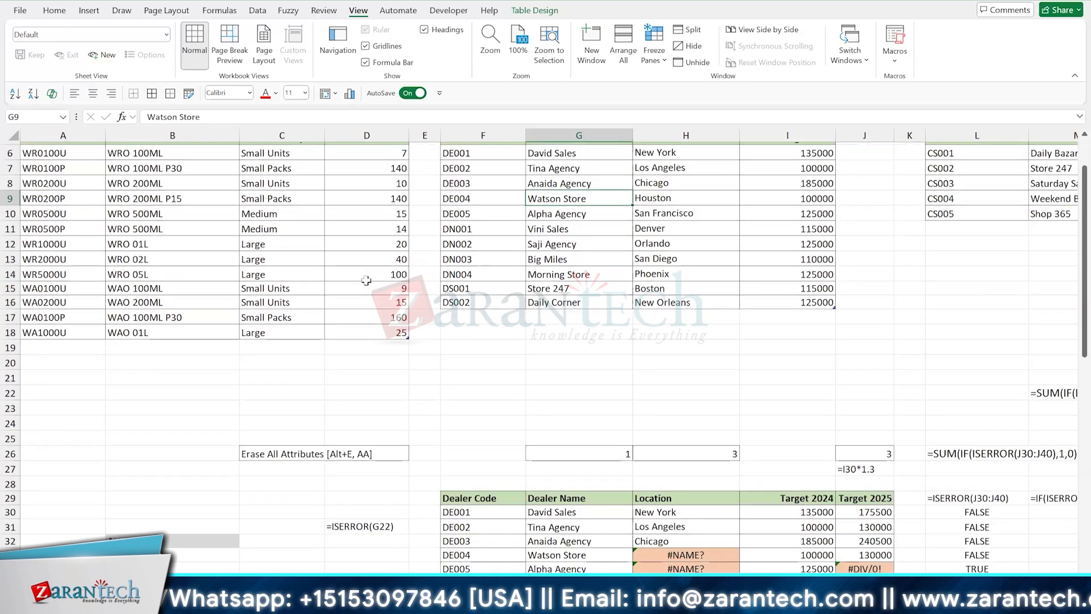
scroll(309, 263, up, 3)
click(308, 262)
scroll(309, 263, down, 5)
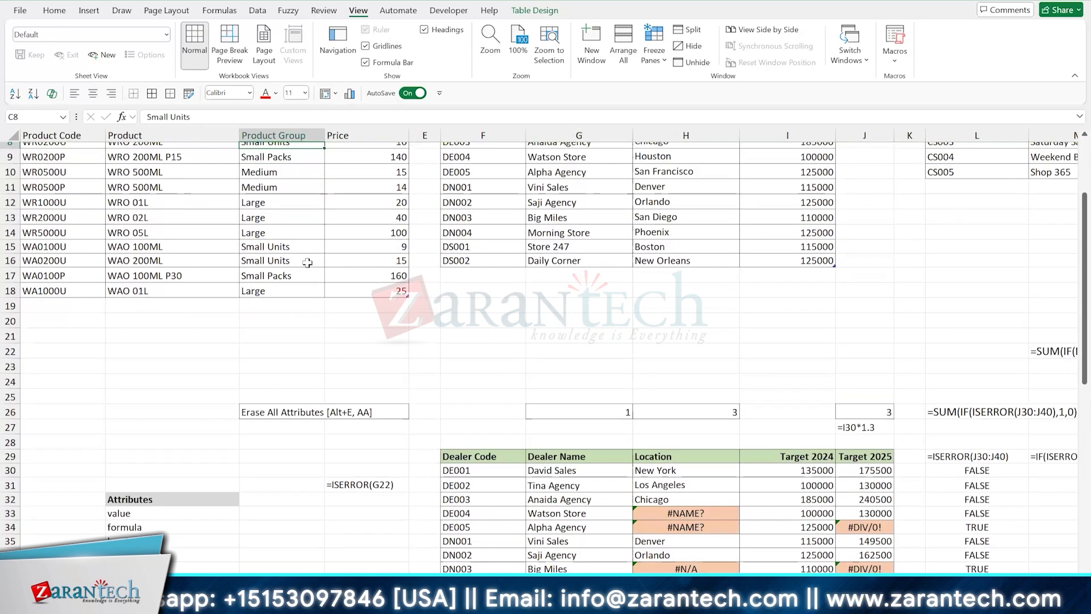
scroll(319, 262, up, 5)
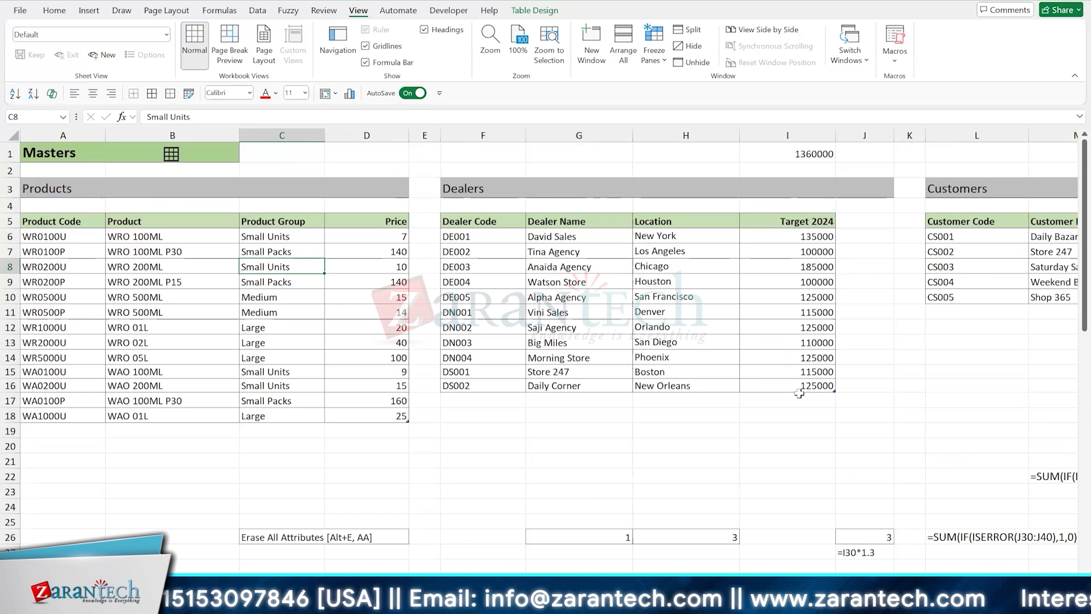
Review the sum formula in I1 and enter 135000 directly below the last Target 2024 value, in cell I17
click(768, 156)
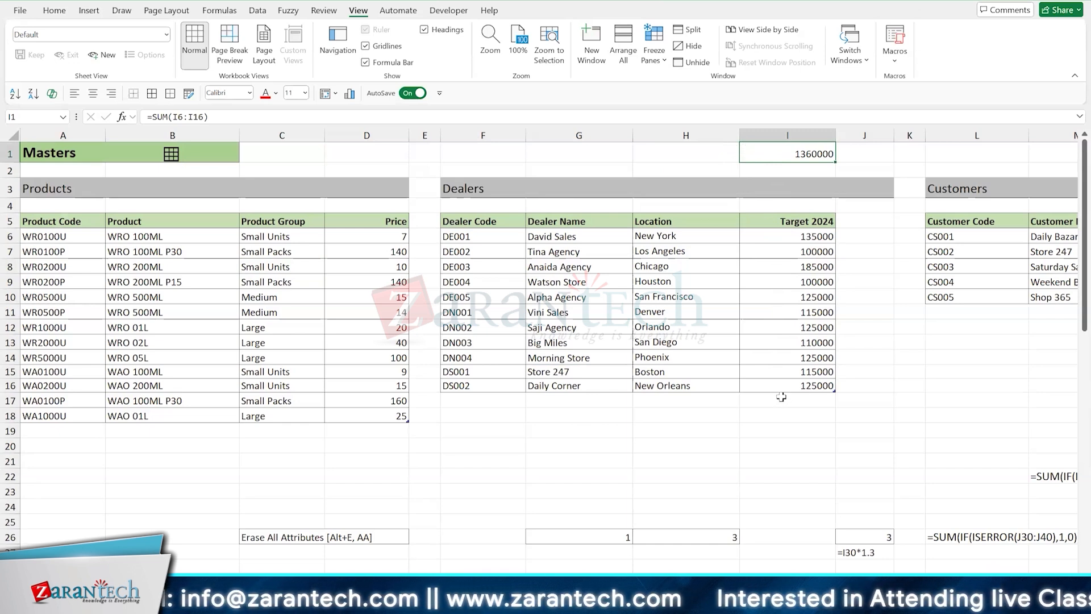
click(749, 407)
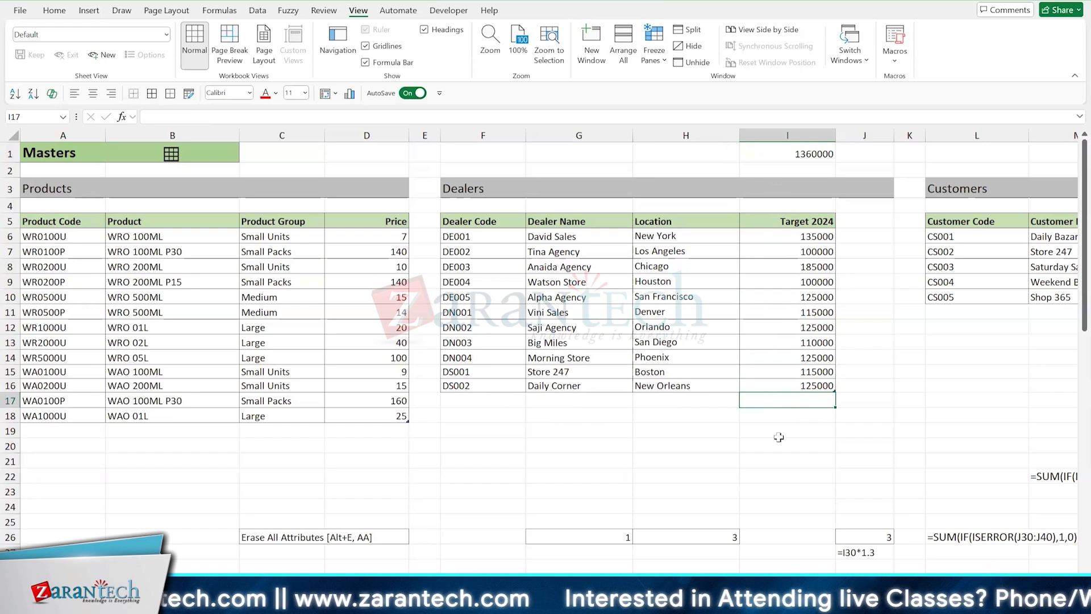
text(135000)
key(Return)
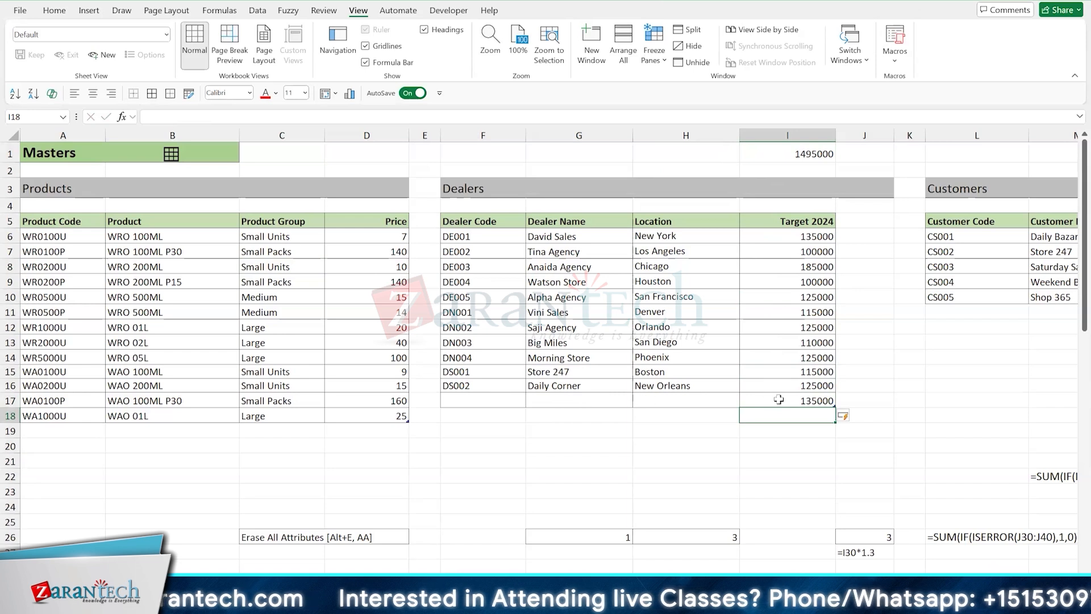
Inspect the Target 2024 values and the range used by the sum formula in I1
click(776, 356)
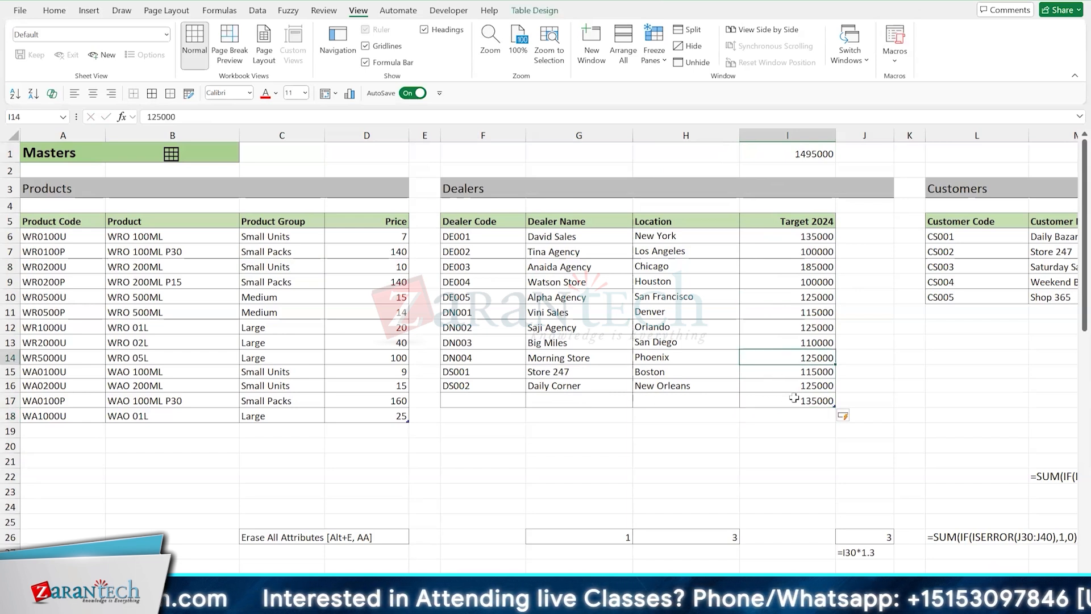
click(766, 323)
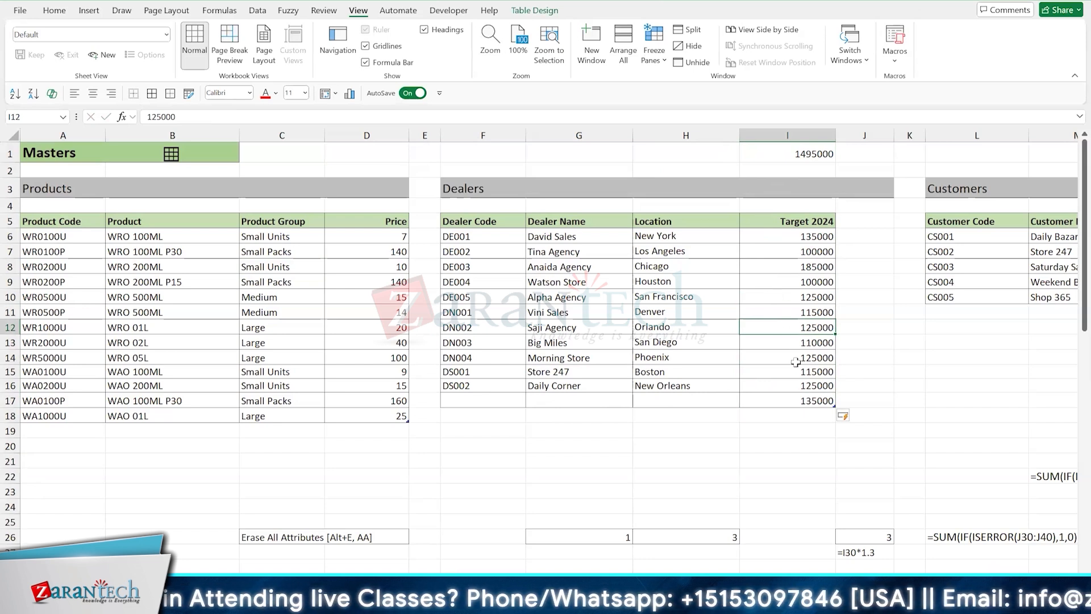
click(785, 159)
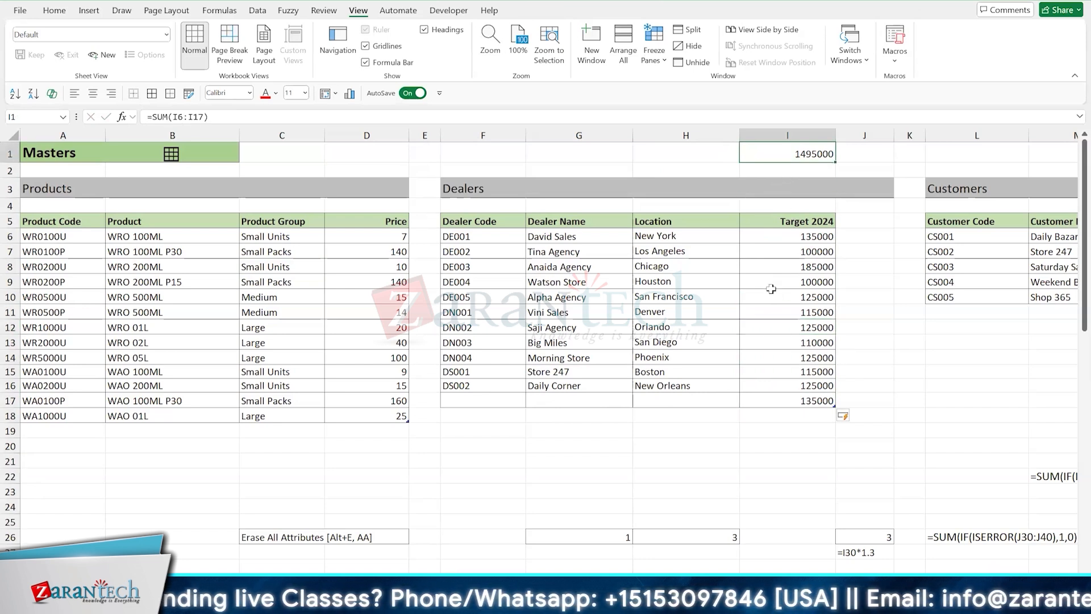
click(771, 295)
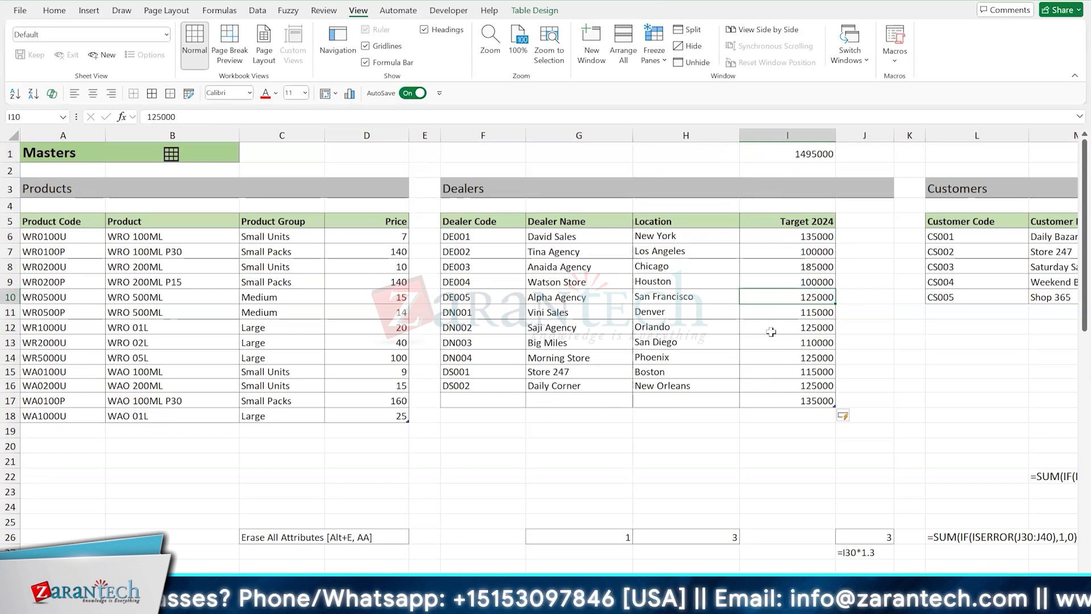
Undo the automatic expansion of the dealer table and clear the extra value from cell I17
key(ctrl+z)
click(770, 332)
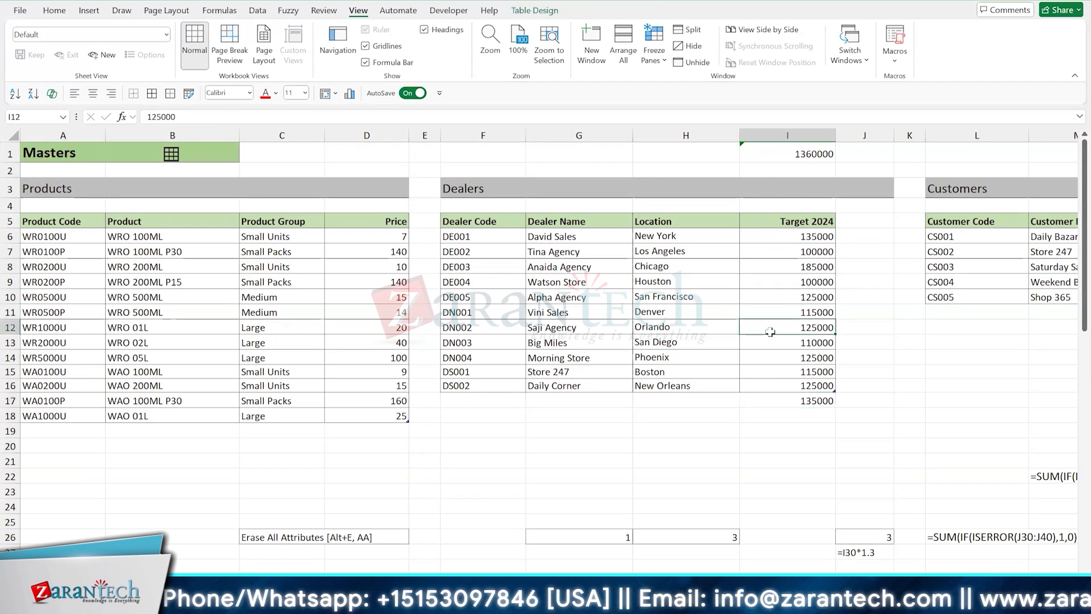
click(793, 402)
key(Delete)
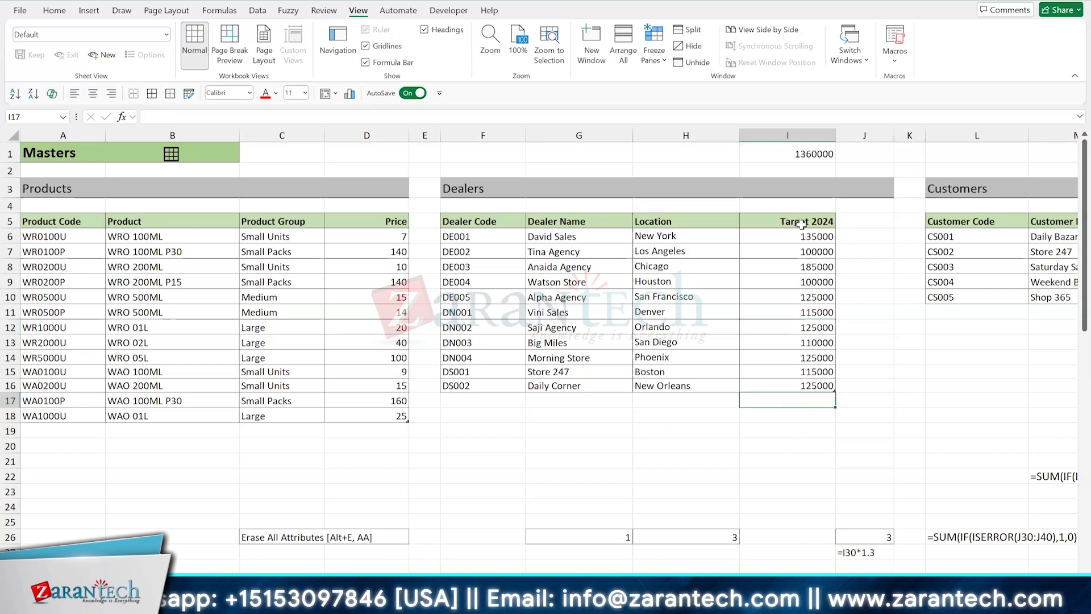
Extend the dealer table with a Target 2025 column by filling the Target 2024 header one cell across, and select the new column's first data cell
click(802, 224)
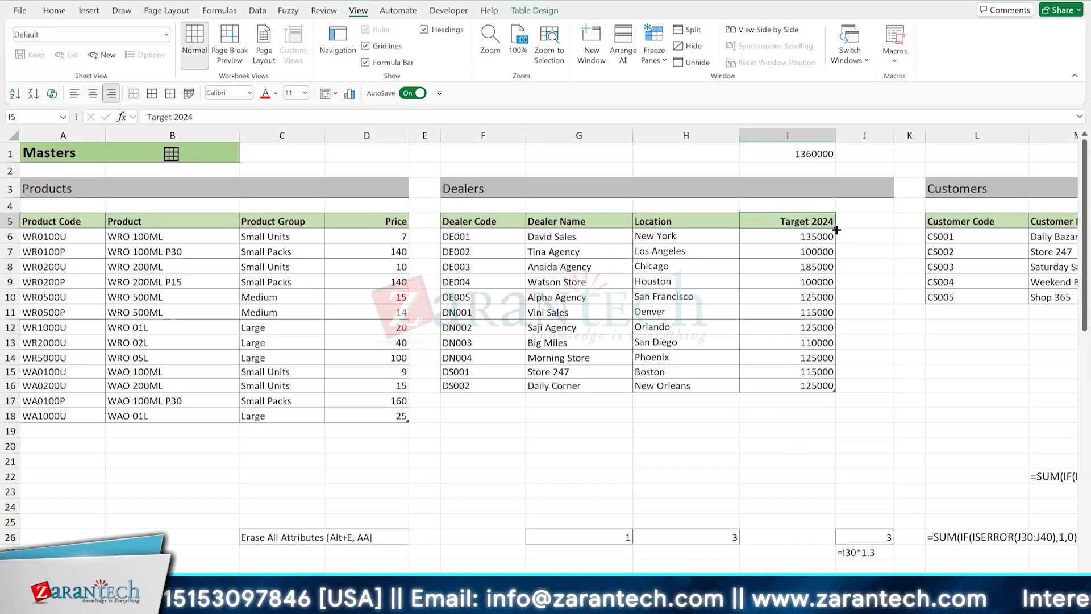
drag(837, 229, 882, 290)
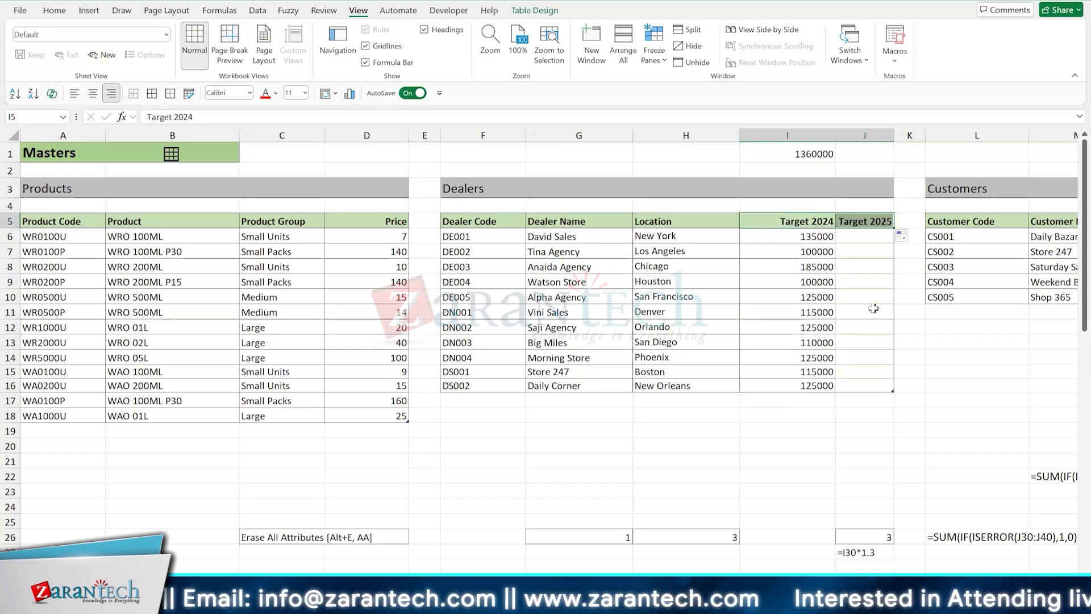
click(858, 237)
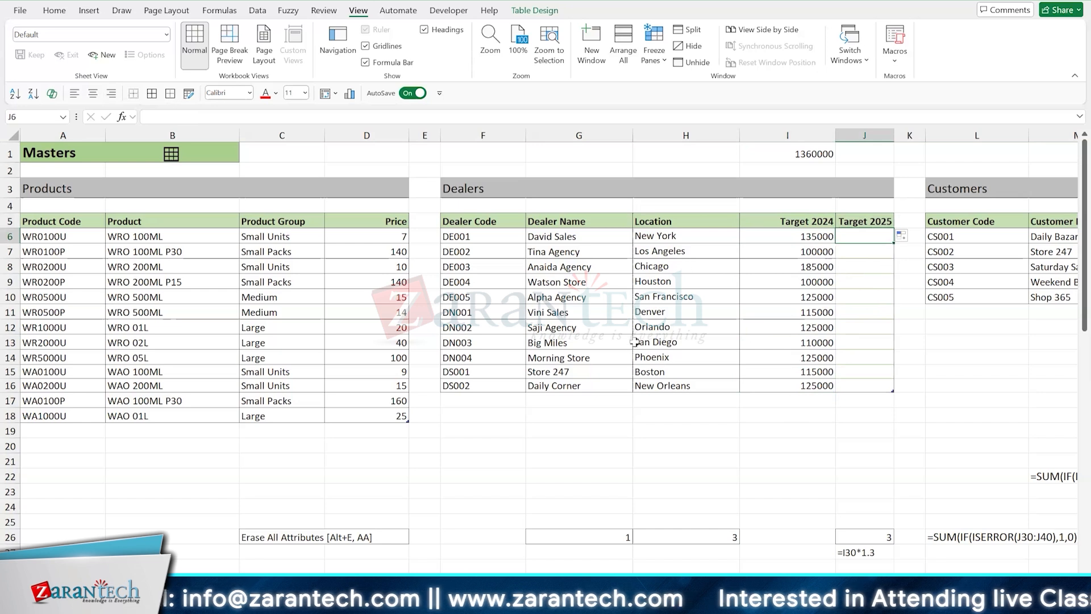
text(=)
key(Left)
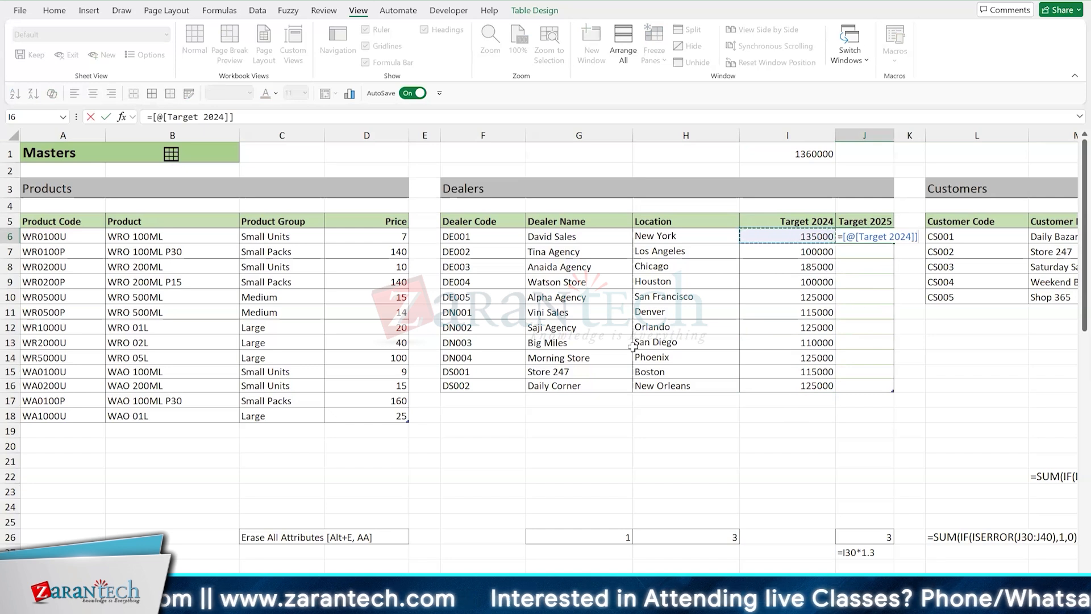
key(Escape)
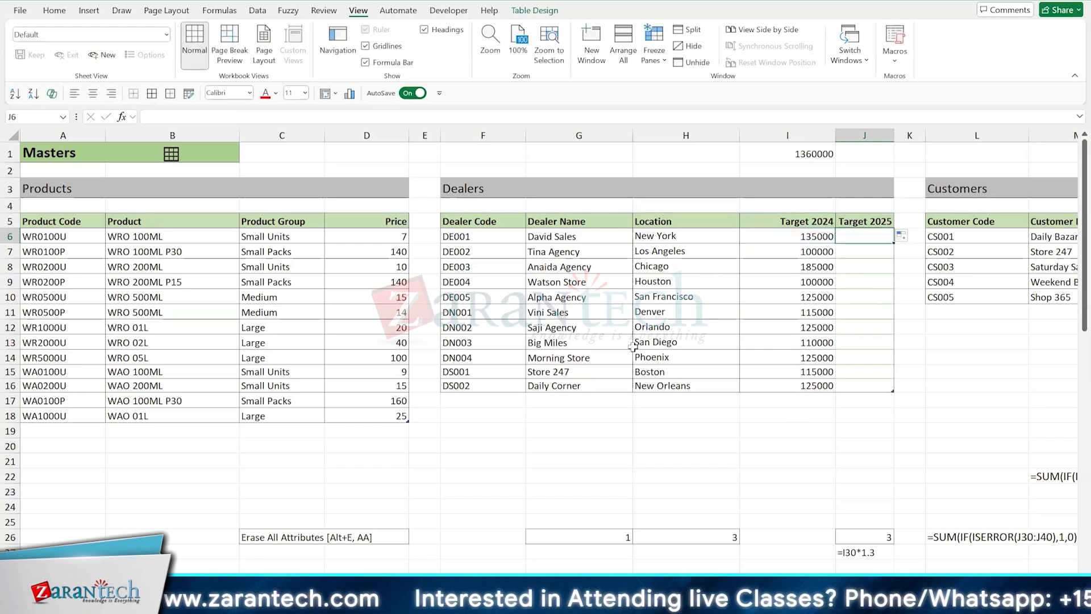
text(=)
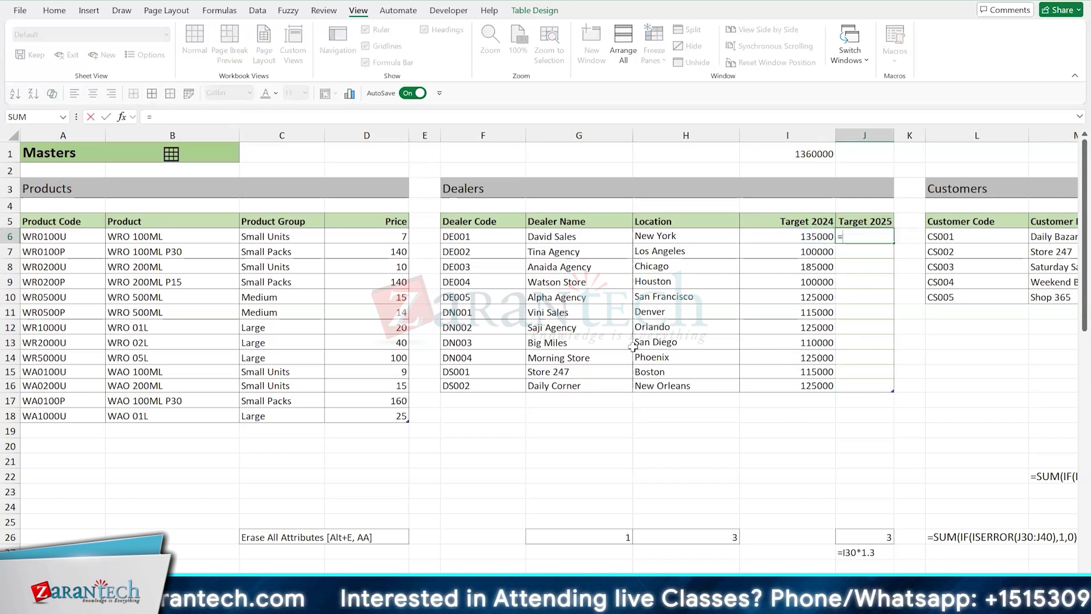
key(Left)
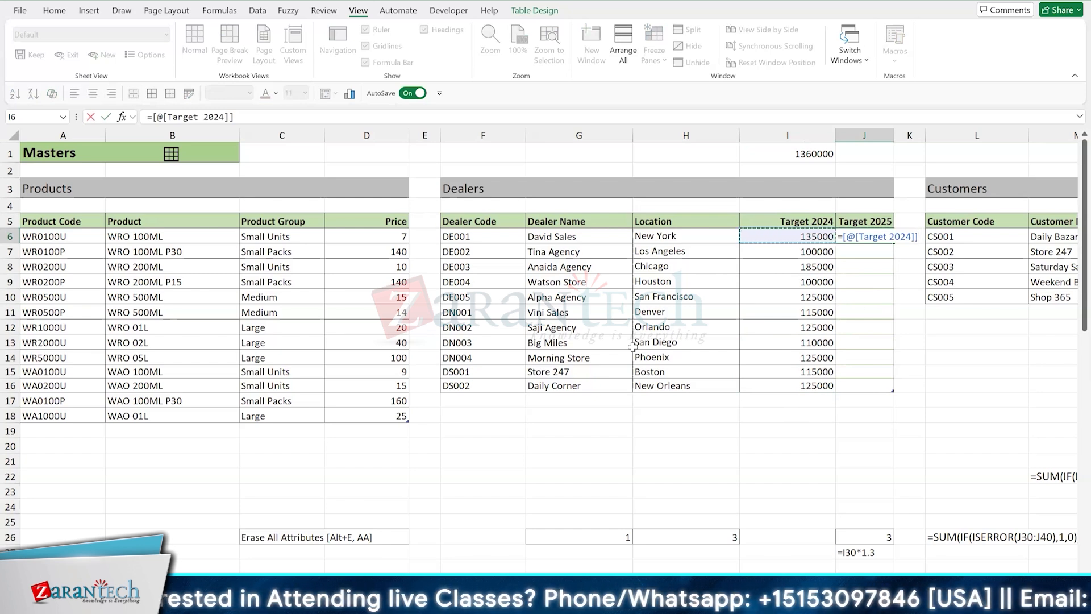
key(Escape)
Enter the structured formula =[@[Target 2024]]*1.3 in the first Target 2025 cell to calculate the whole column
text(=)
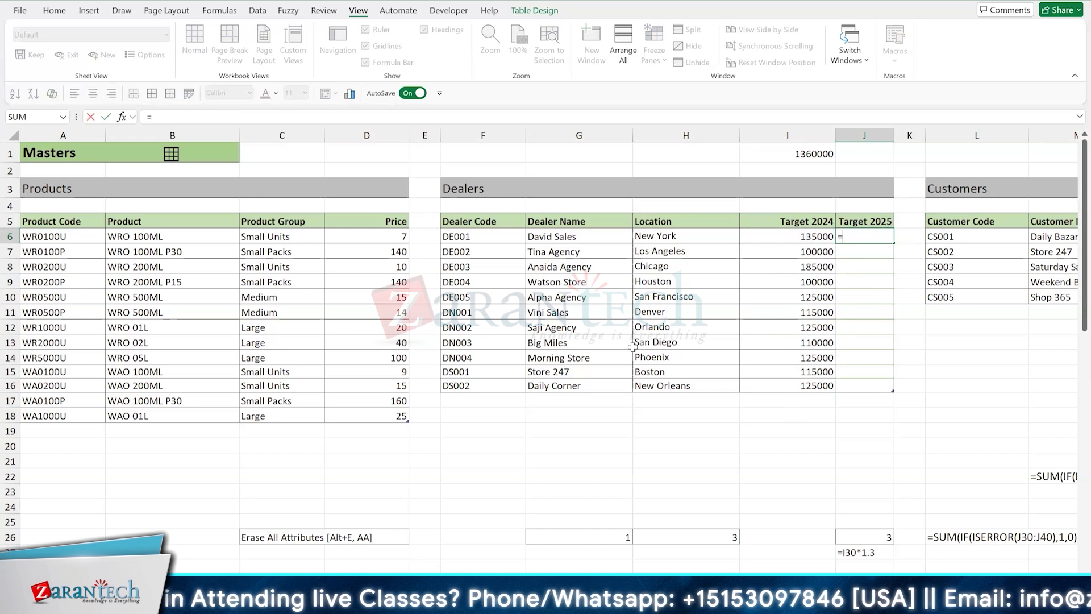
text([@)
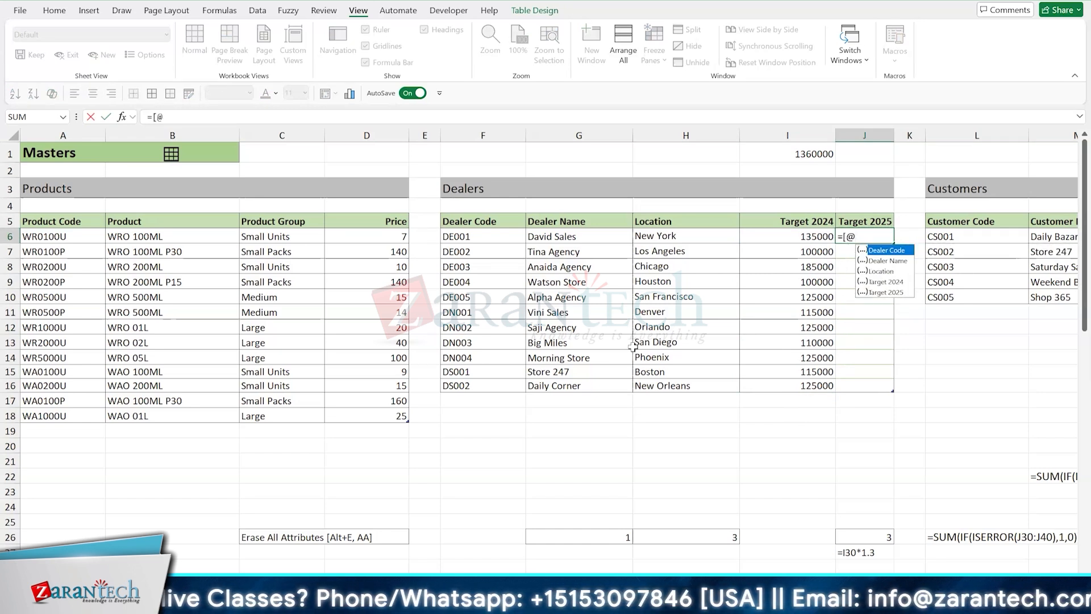
key(Down)
key(Down)
key(Down)
key(Tab)
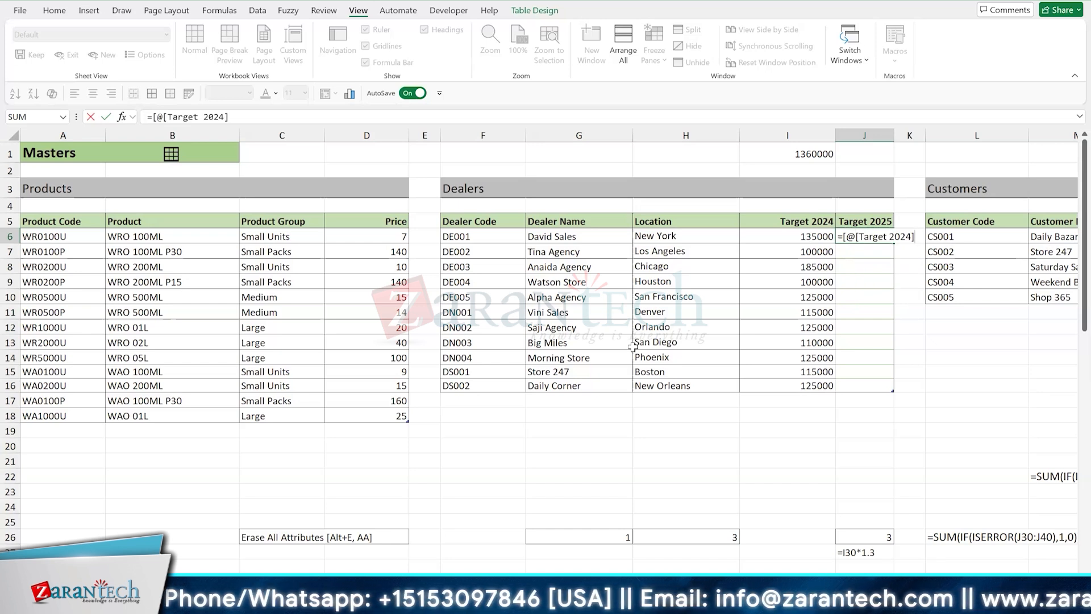
text(])
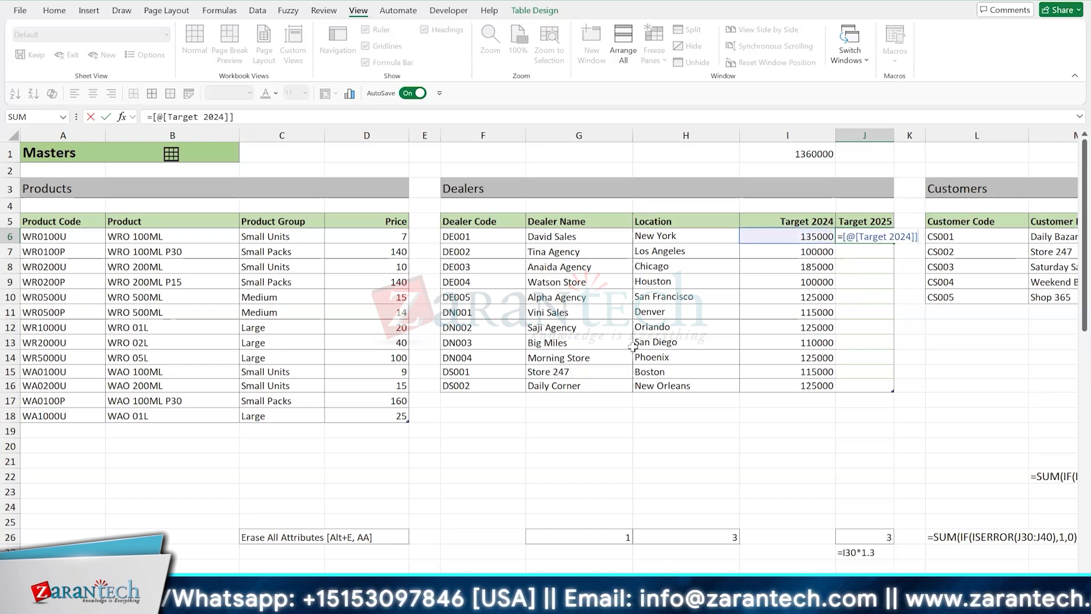
text(*1.)
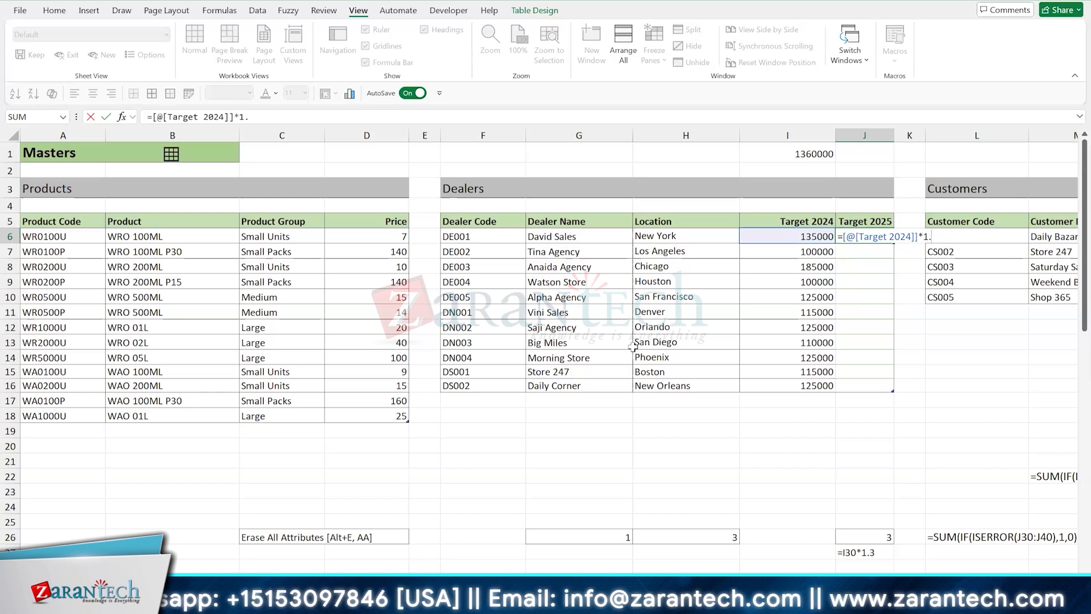
text(3)
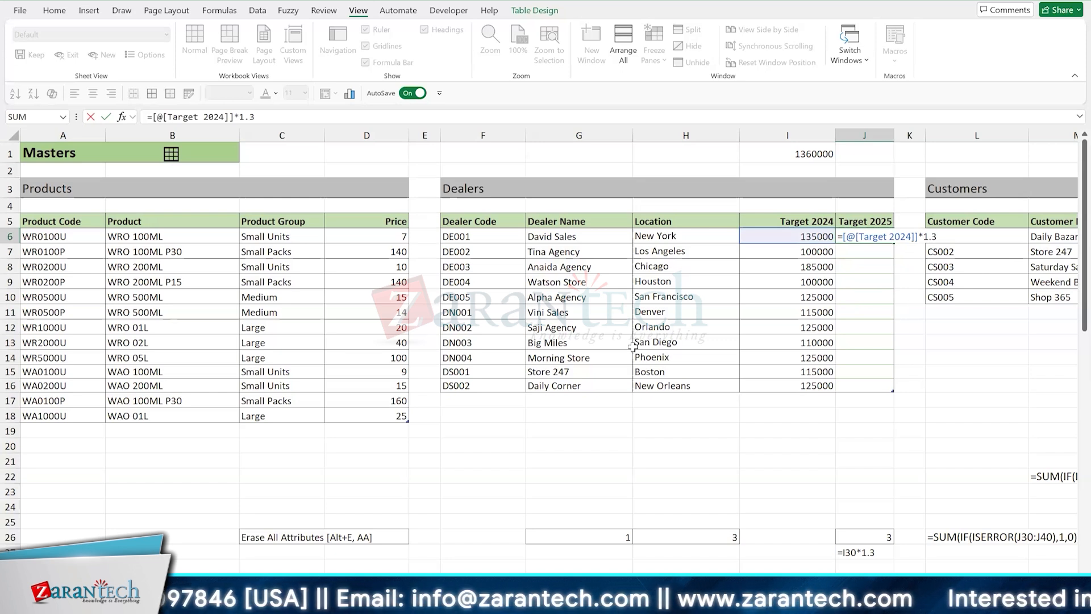
key(Return)
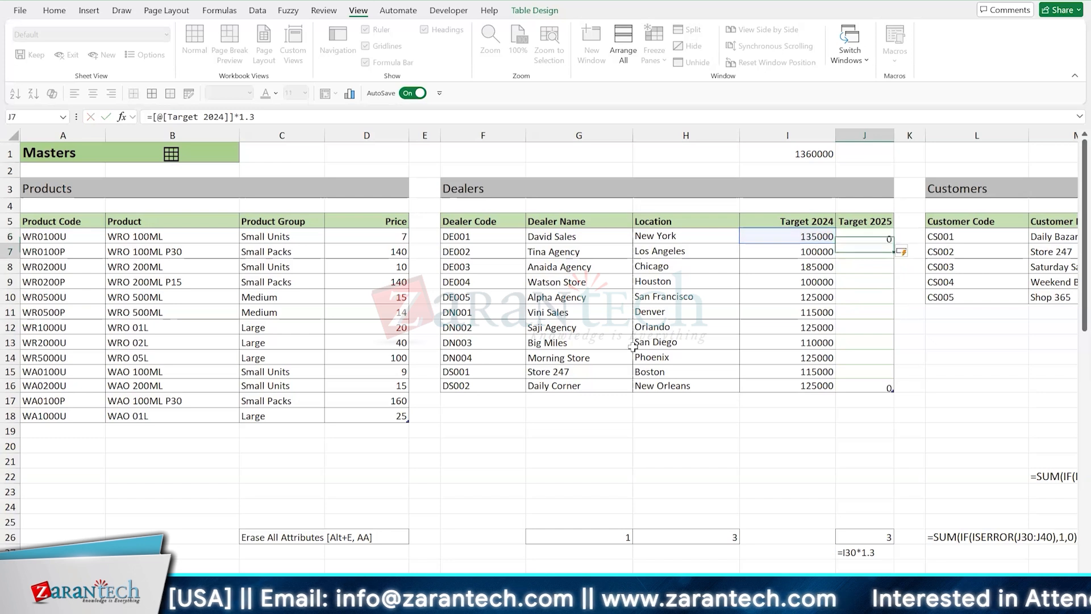
Check the formulas of the Target 2025 column and the dealer table's column headings while scrolling
key(Up)
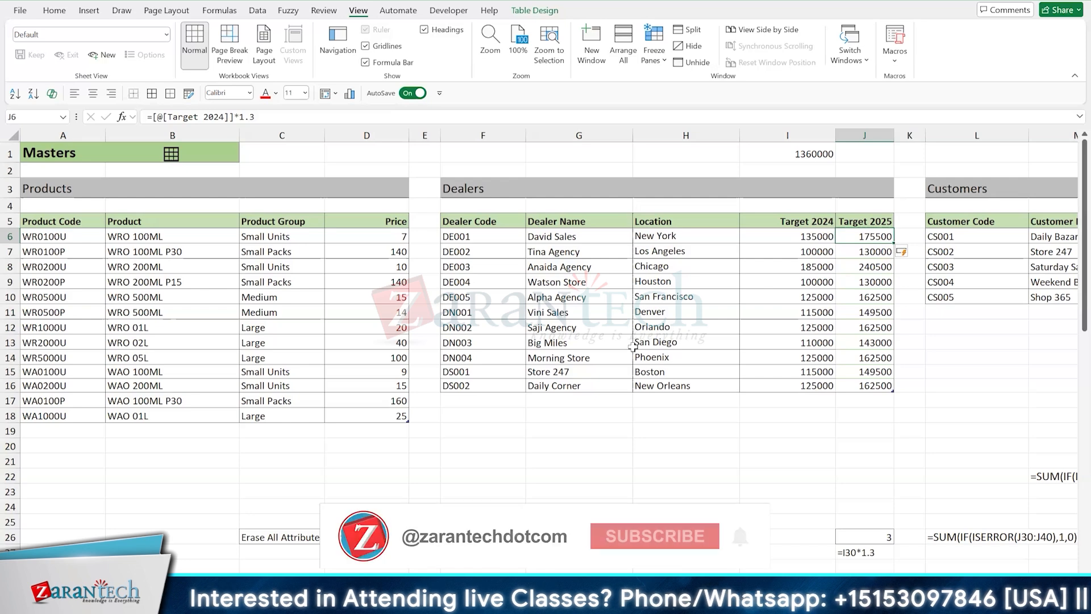
click(633, 347)
scroll(633, 348, down, 3)
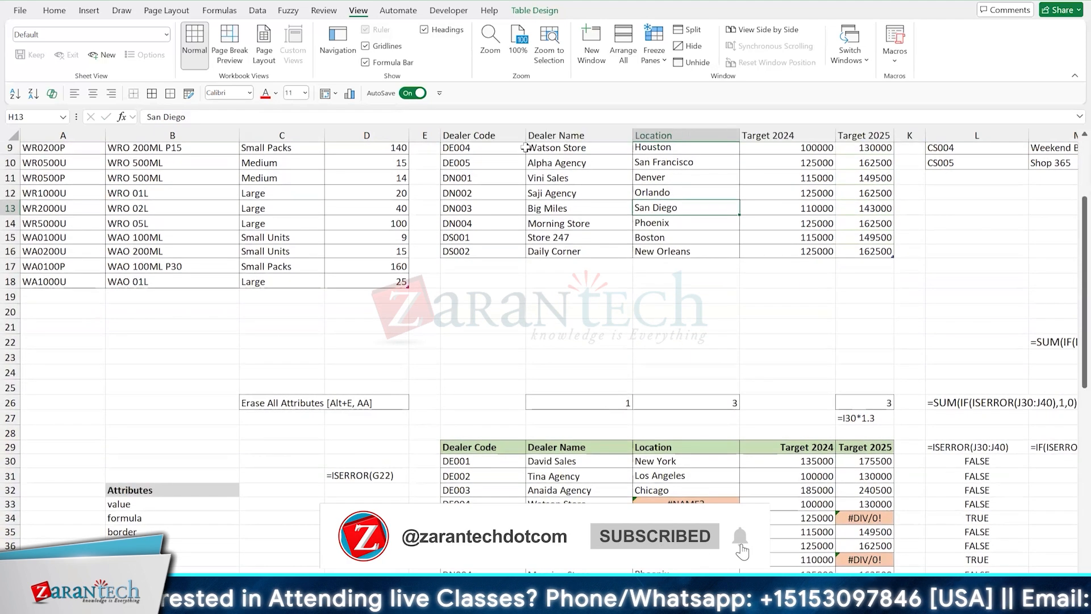
scroll(719, 208, up, 3)
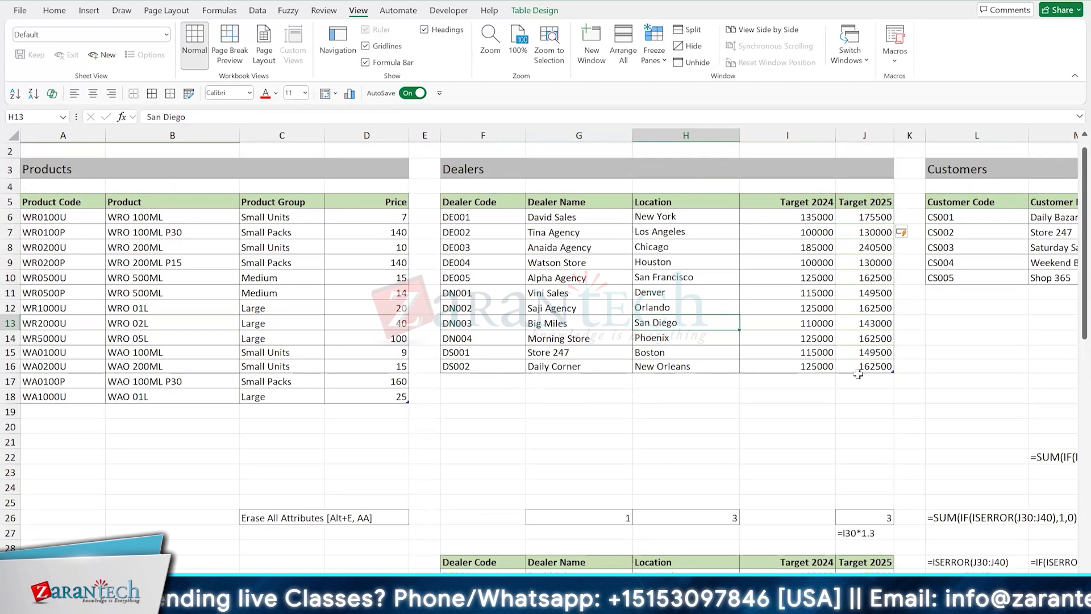
scroll(848, 263, up, 1)
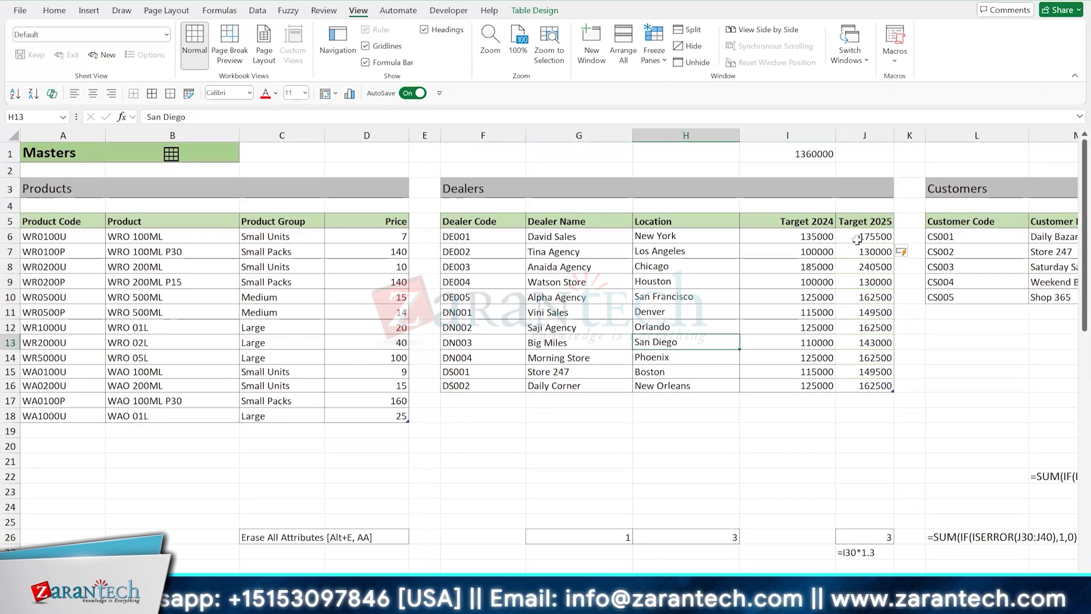
click(871, 371)
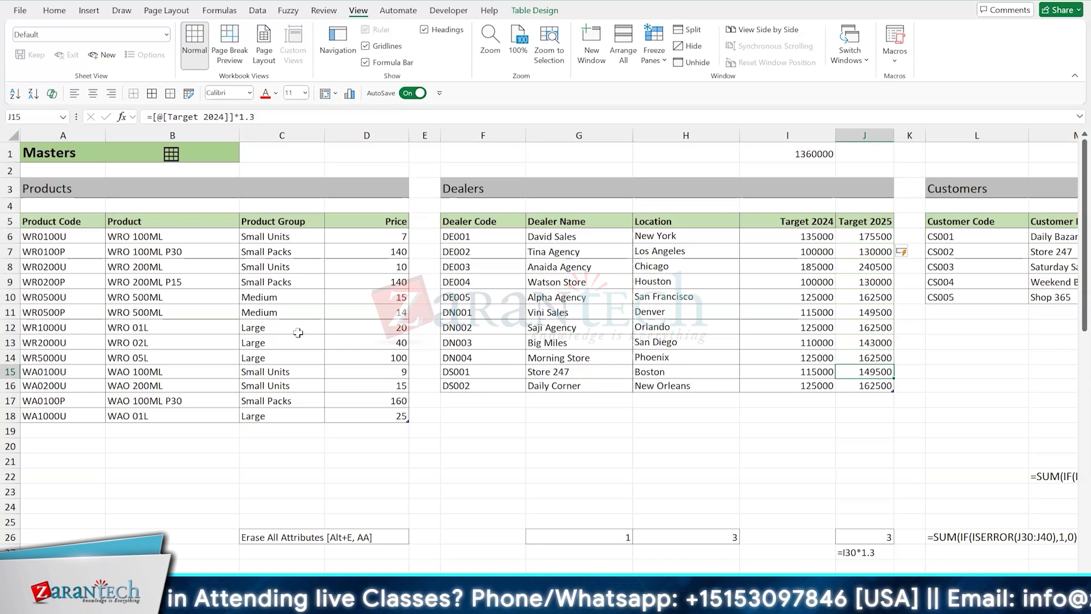
Switch to the Transactions sheet and select a Price cell inside the transaction data
click(489, 265)
click(345, 284)
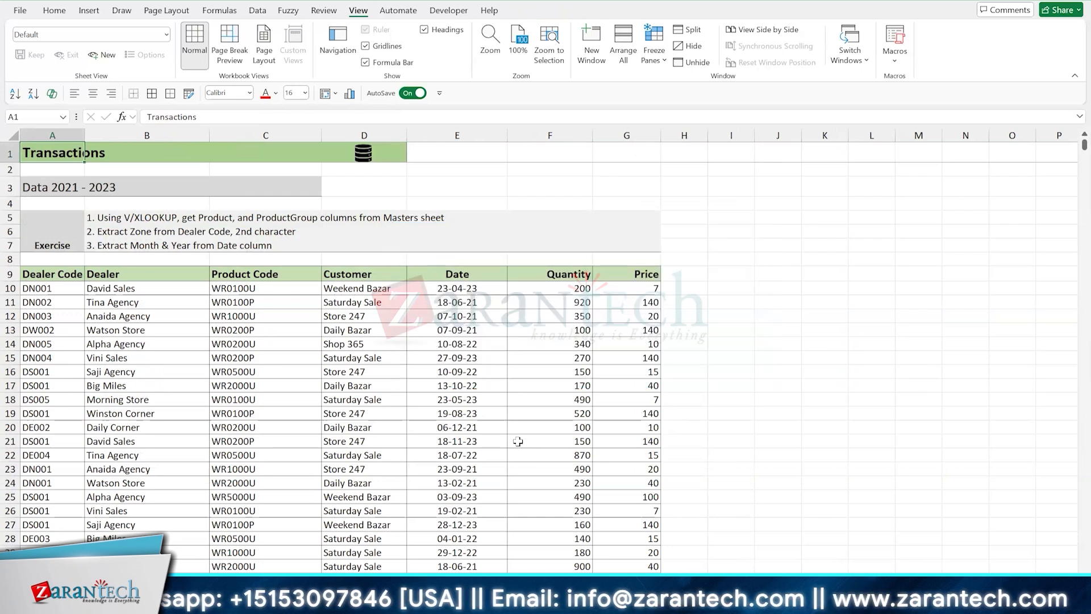
click(595, 413)
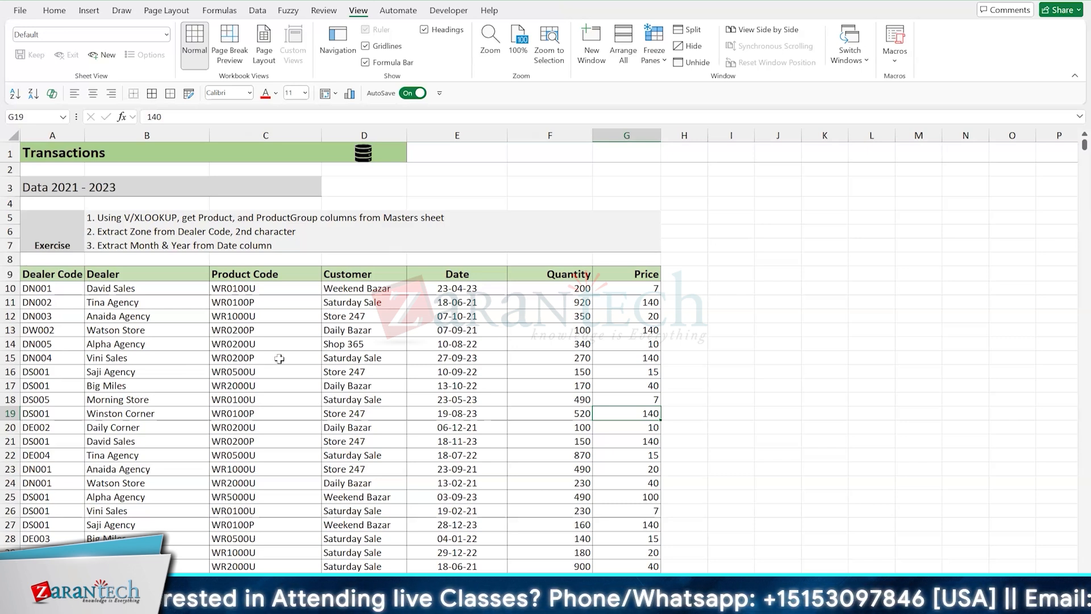
Convert the transaction data in A9:G5713, with headers, into a table using a light green style
click(427, 340)
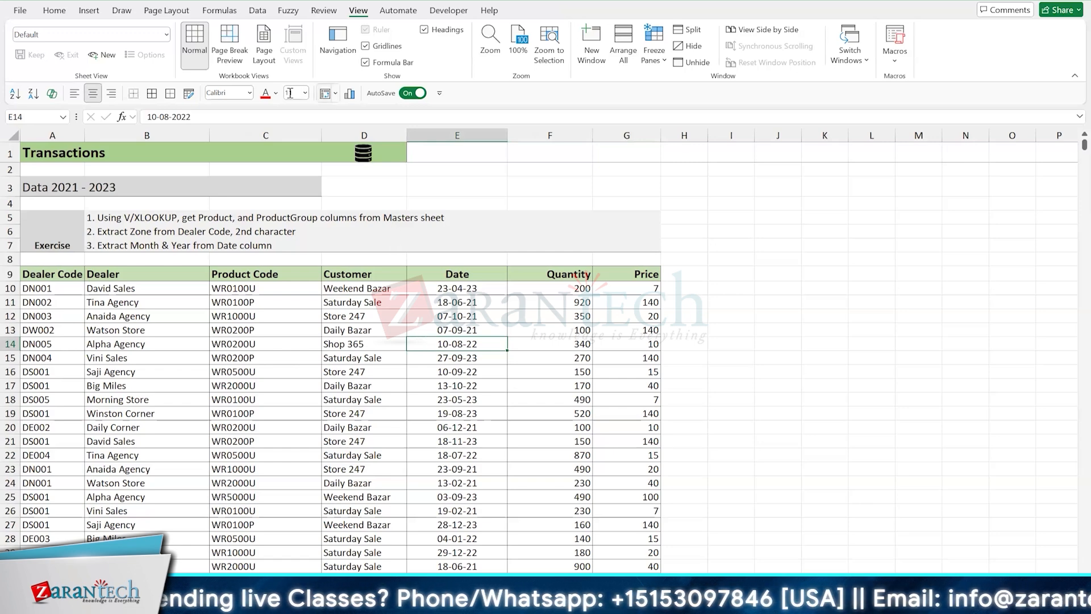
click(54, 13)
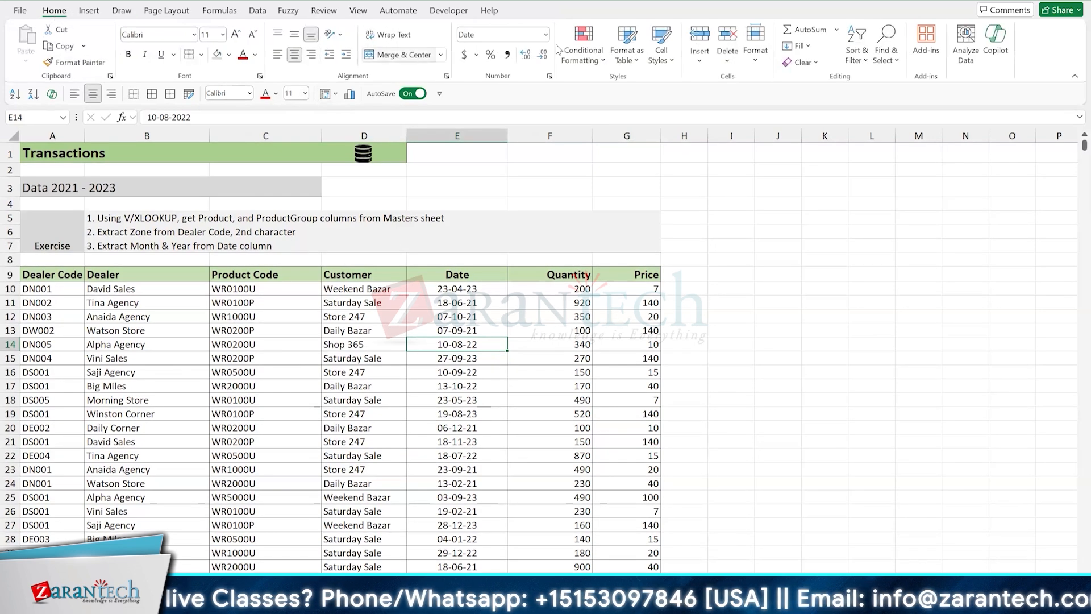
click(627, 55)
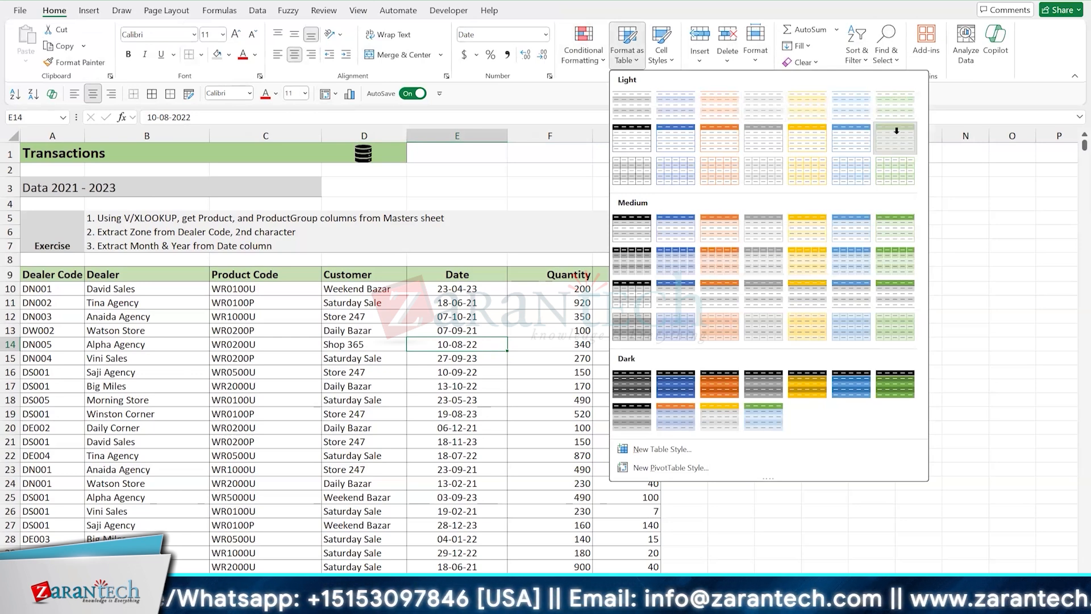
click(897, 138)
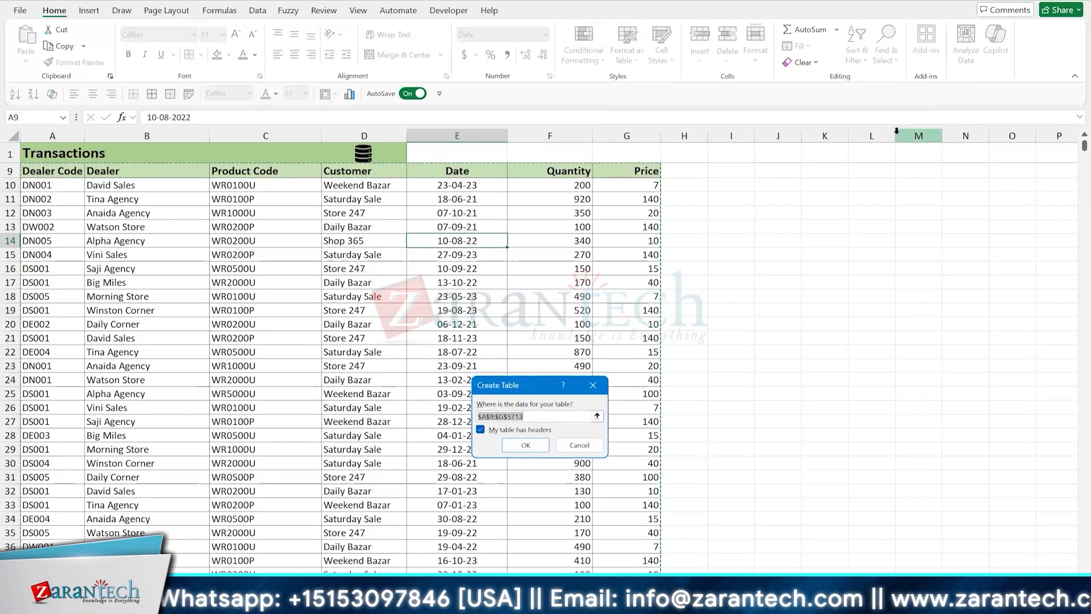
click(525, 446)
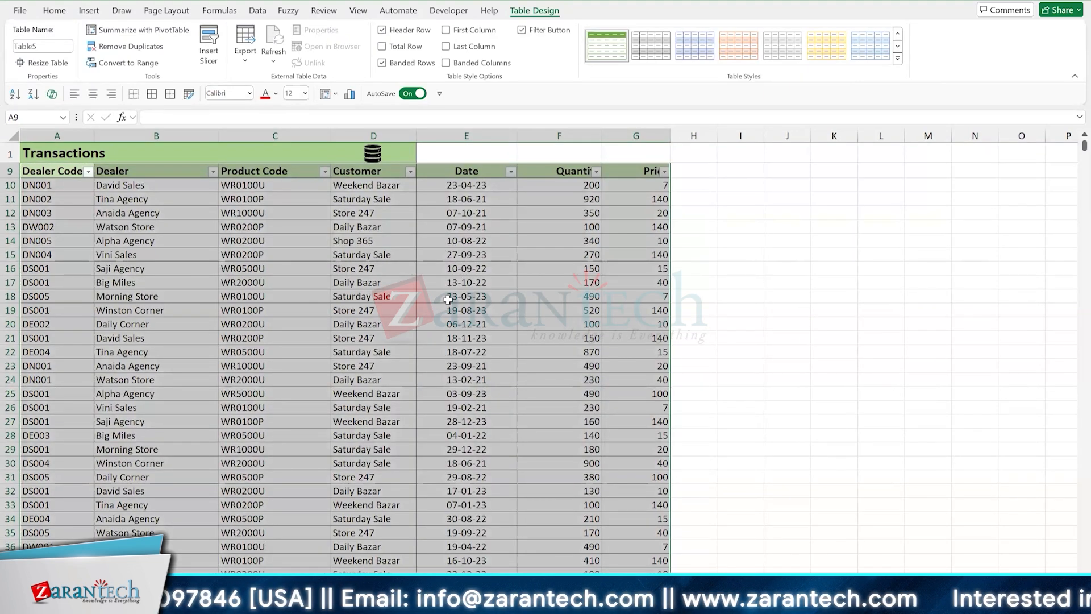
Hide the filter buttons of the transaction table and name the table tData
key(ctrl+shift+l)
scroll(466, 303, up, 3)
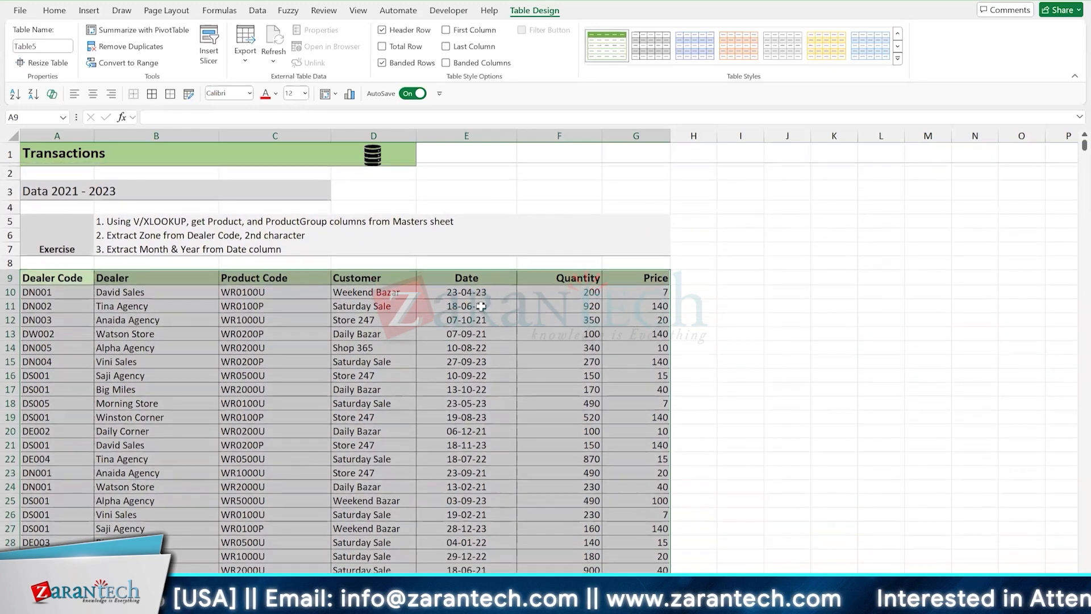
click(481, 306)
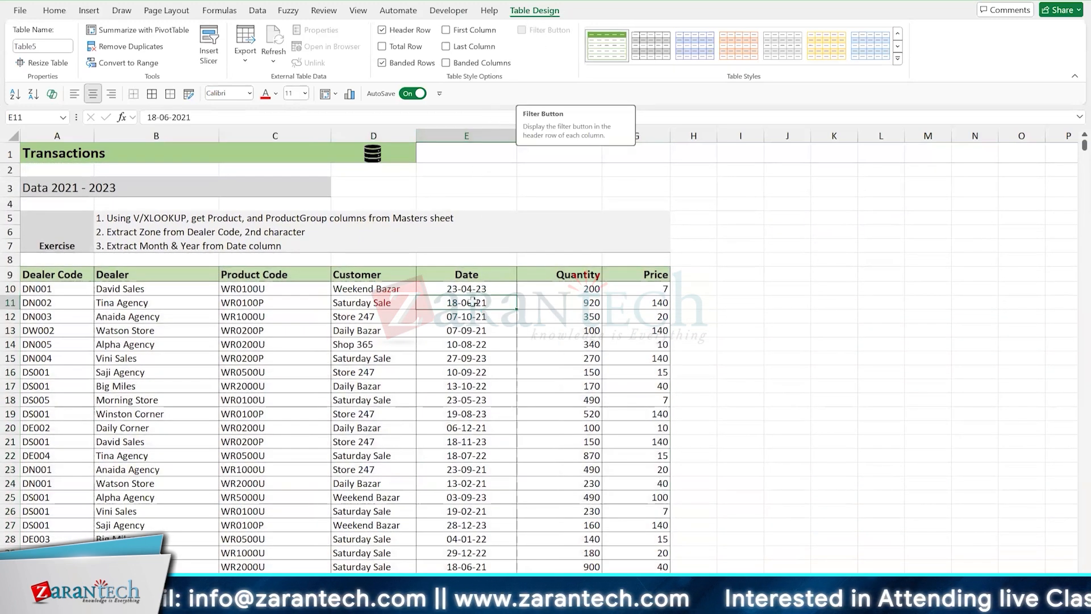
click(41, 46)
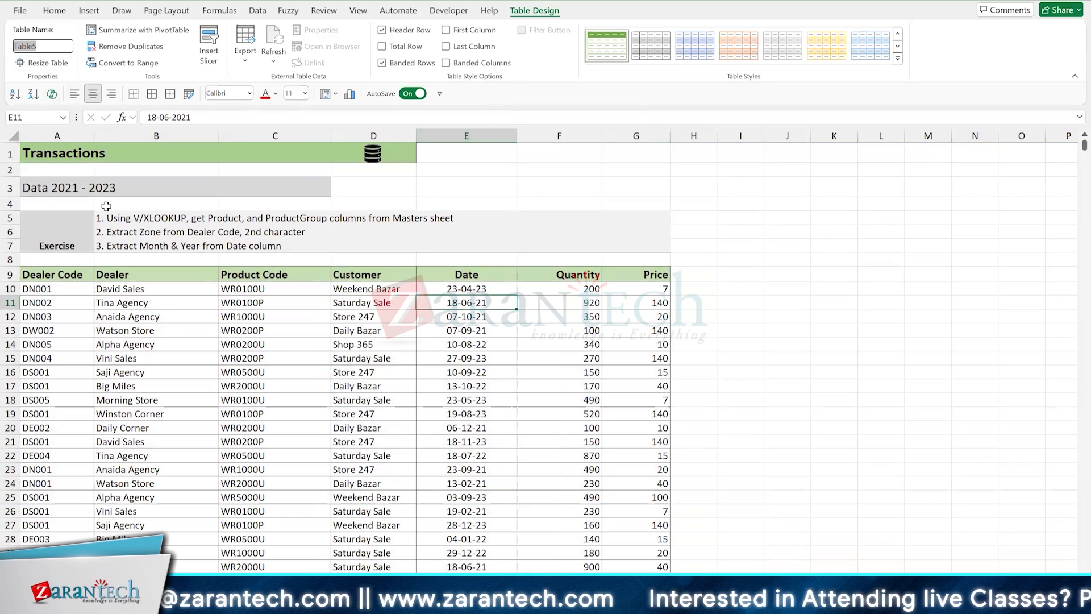
text(tData)
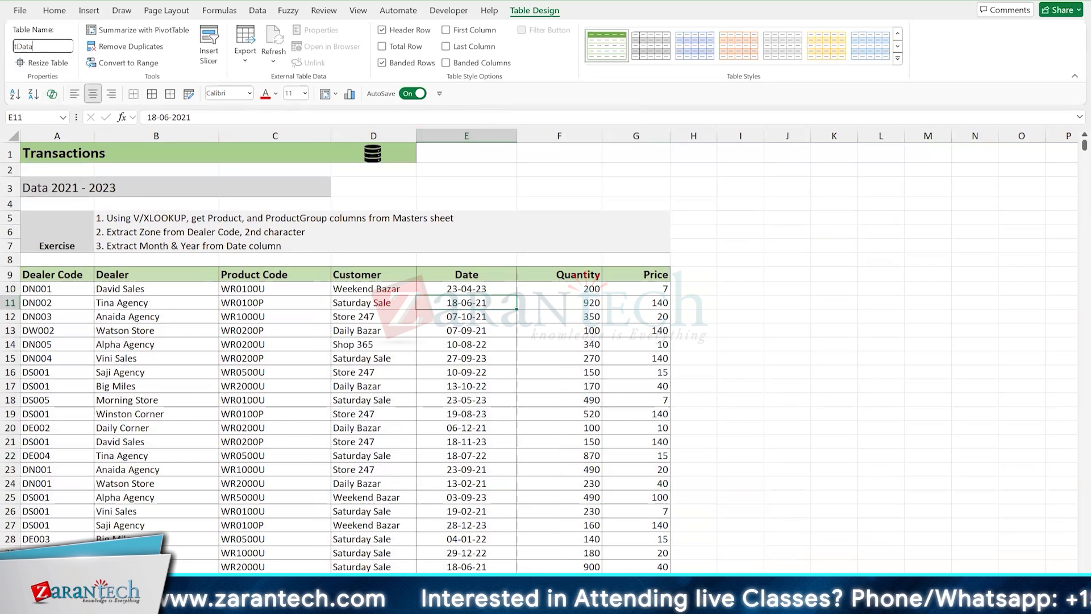
key(Return)
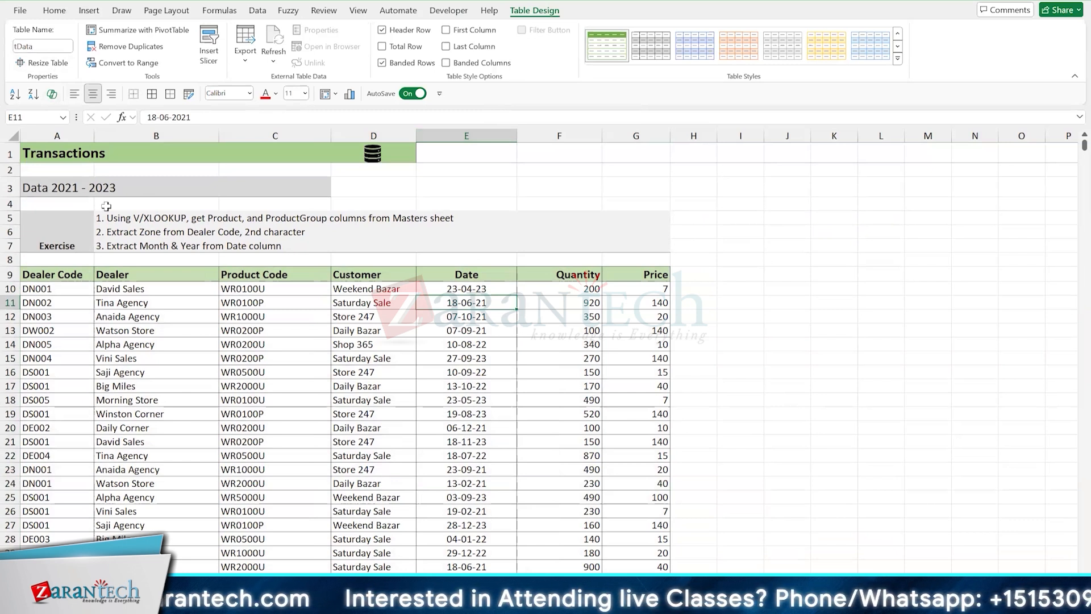
Check the tData table in the Name Manager, then return to the table on the sheet
click(374, 368)
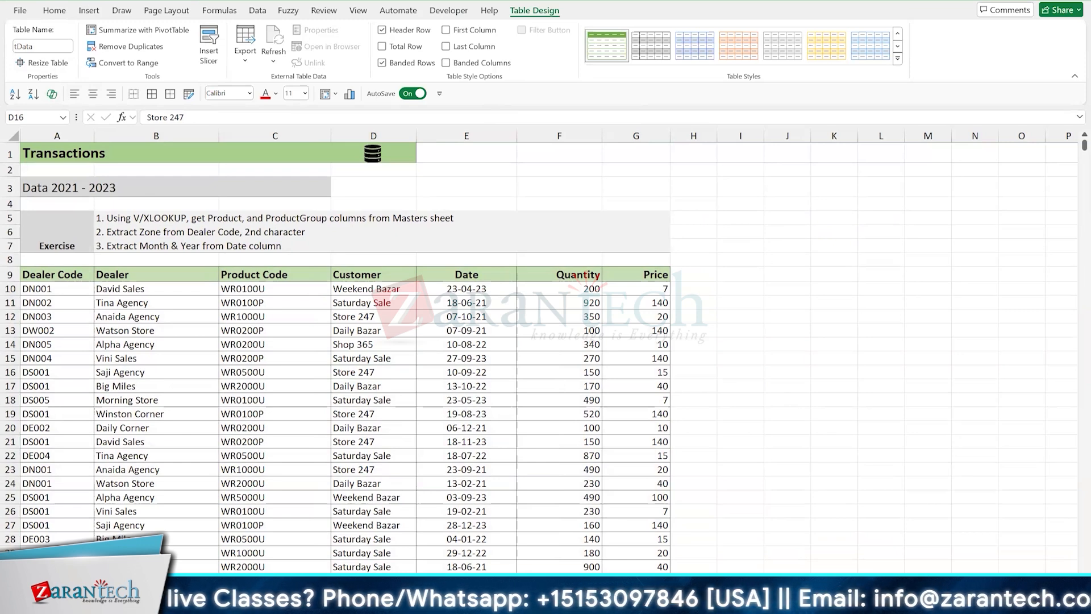
click(309, 317)
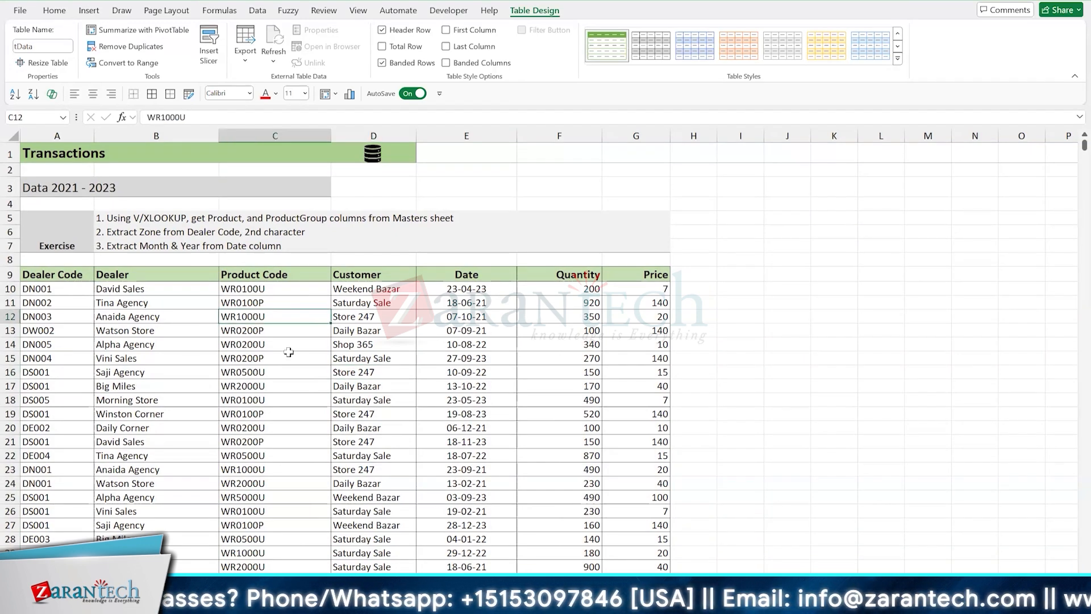
key(ctrl+F3)
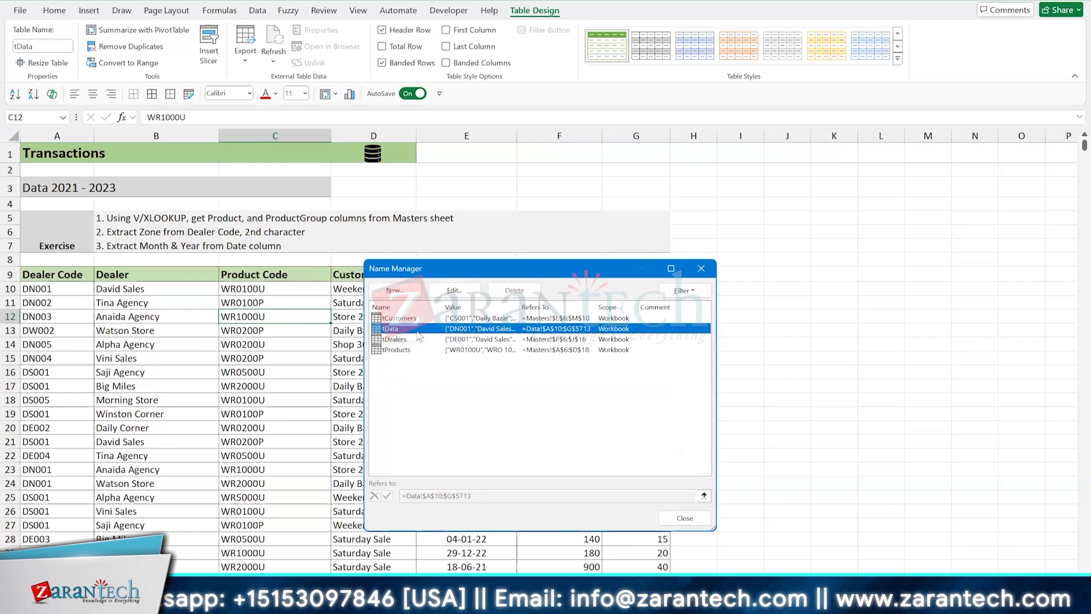
key(Escape)
click(388, 316)
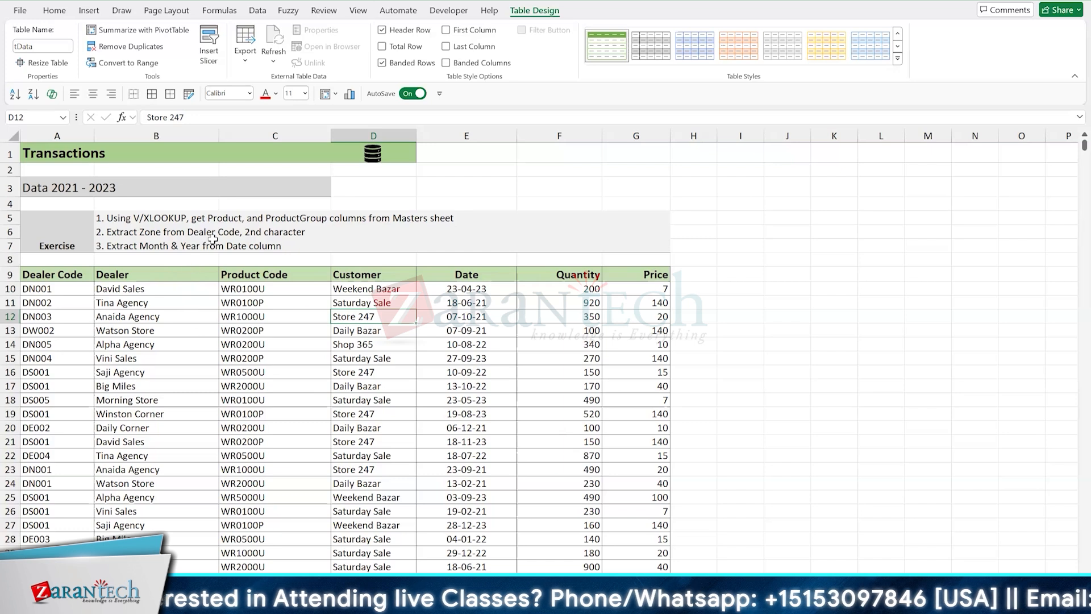
Insert a new column before Date in the tData table and title it Region
click(457, 331)
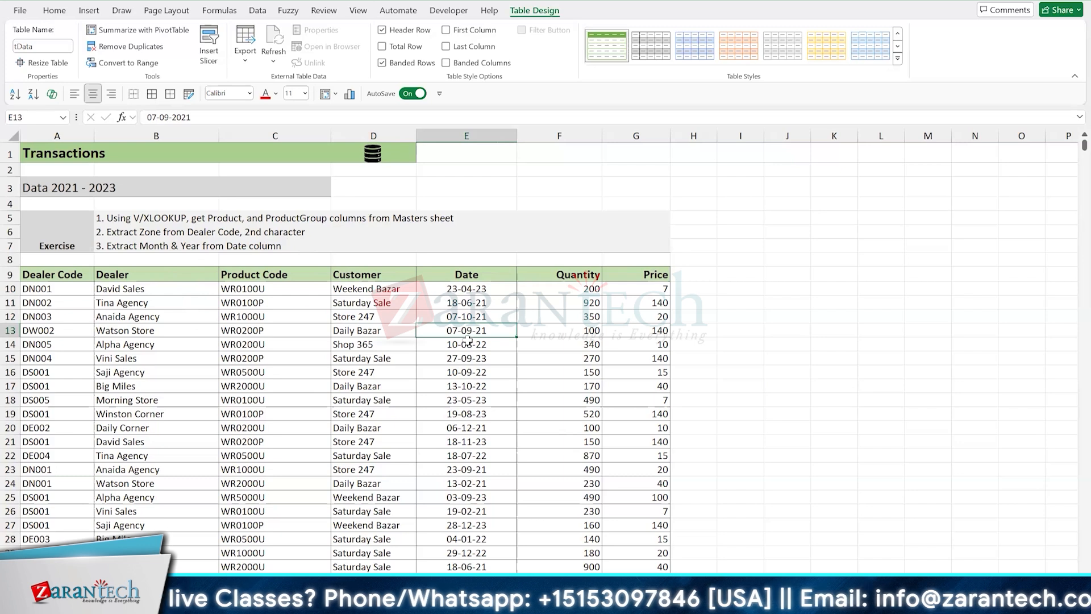
click(465, 300)
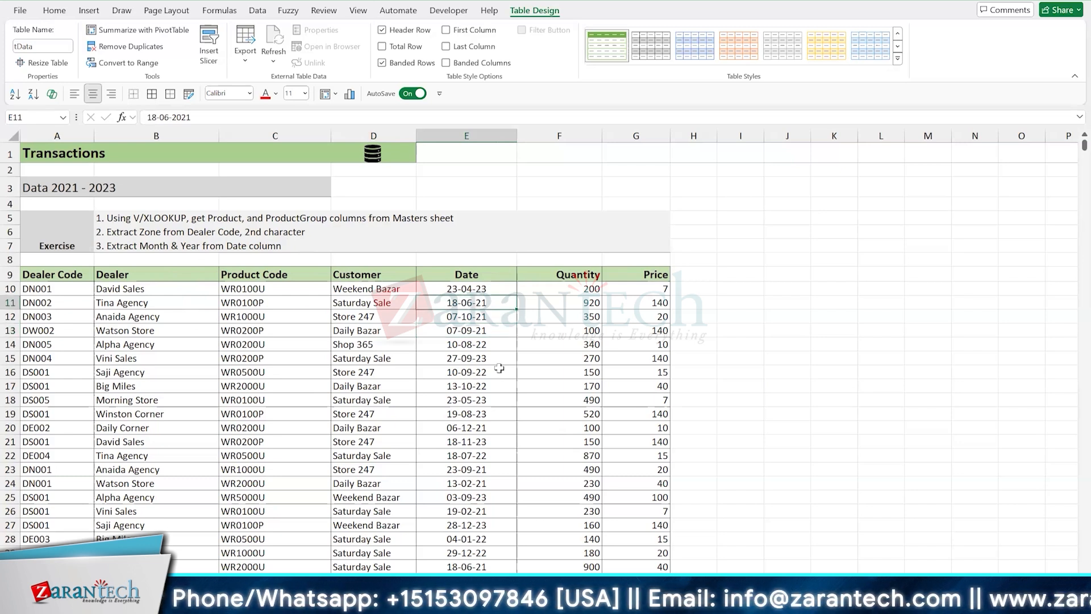
key(c)
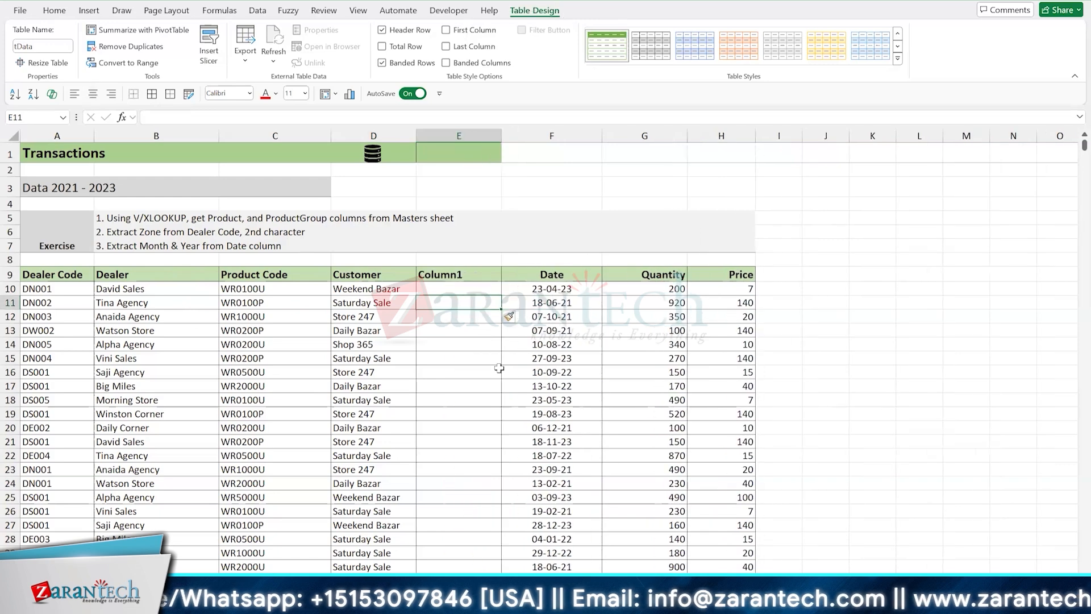
key(ctrl+z)
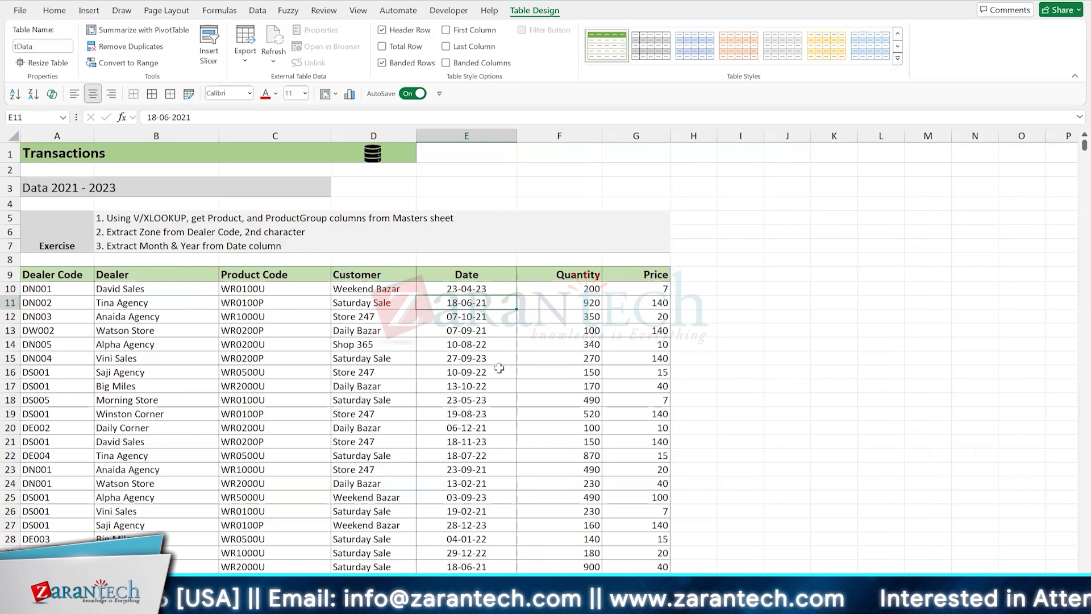
key(ctrl+y)
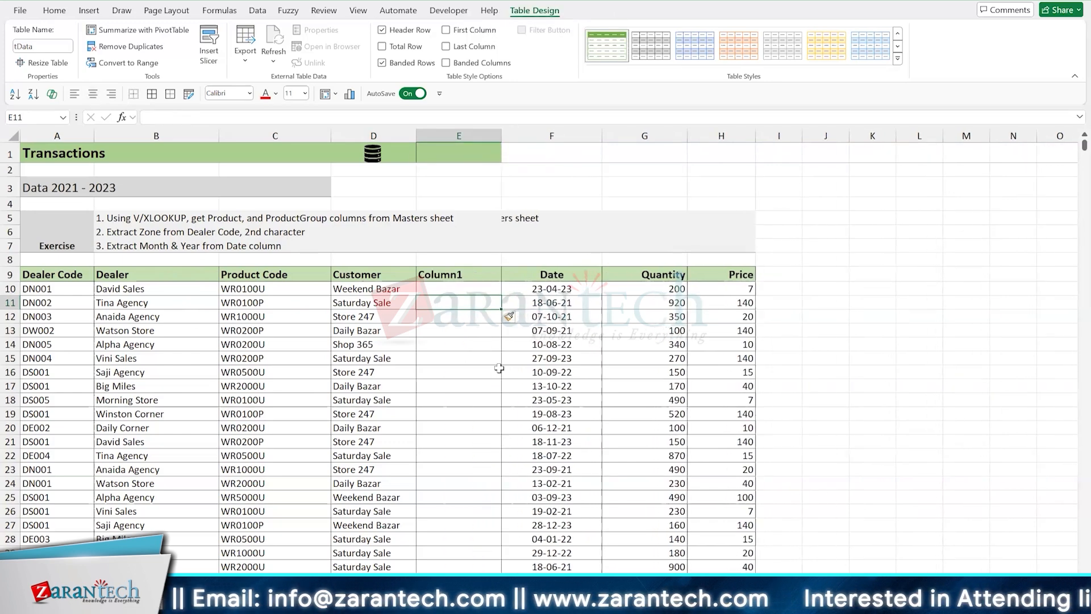
key(Up)
key(Up)
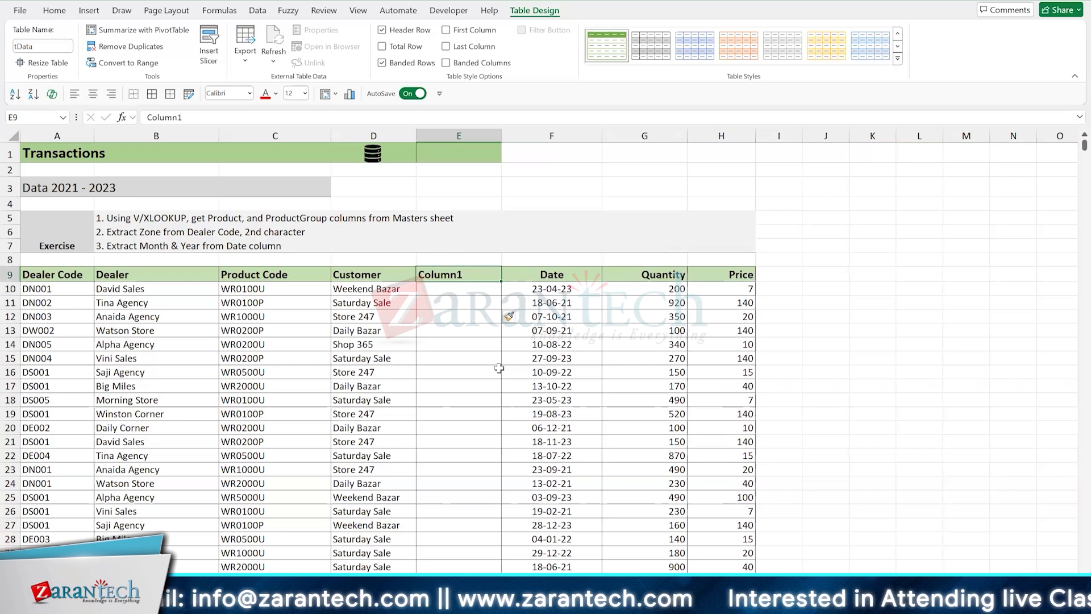
text(Region)
key(Return)
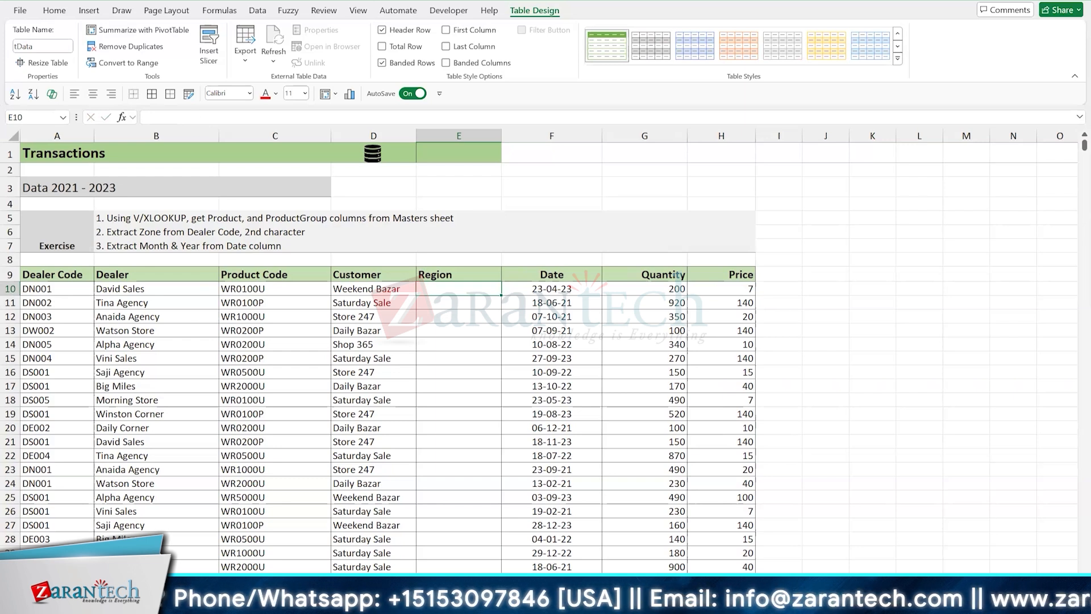
click(431, 341)
click(369, 188)
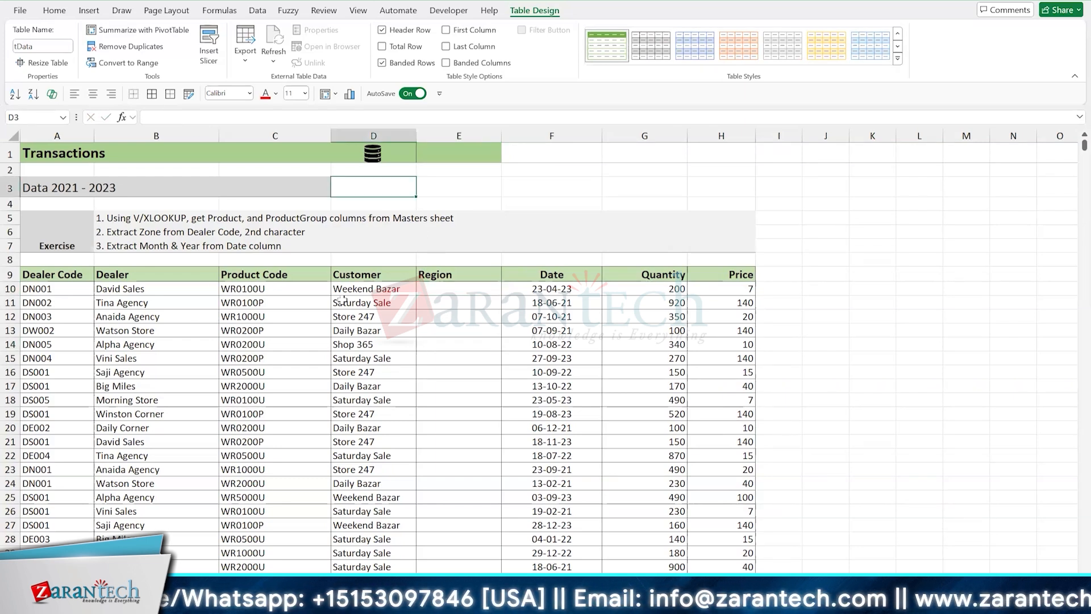
text(=IFS()
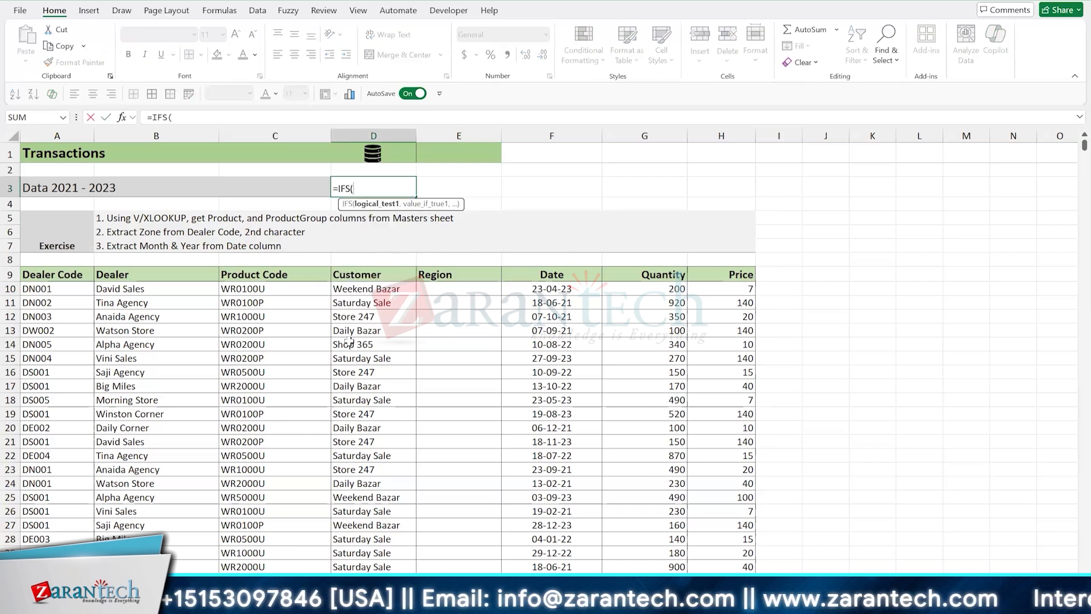
text(MID()
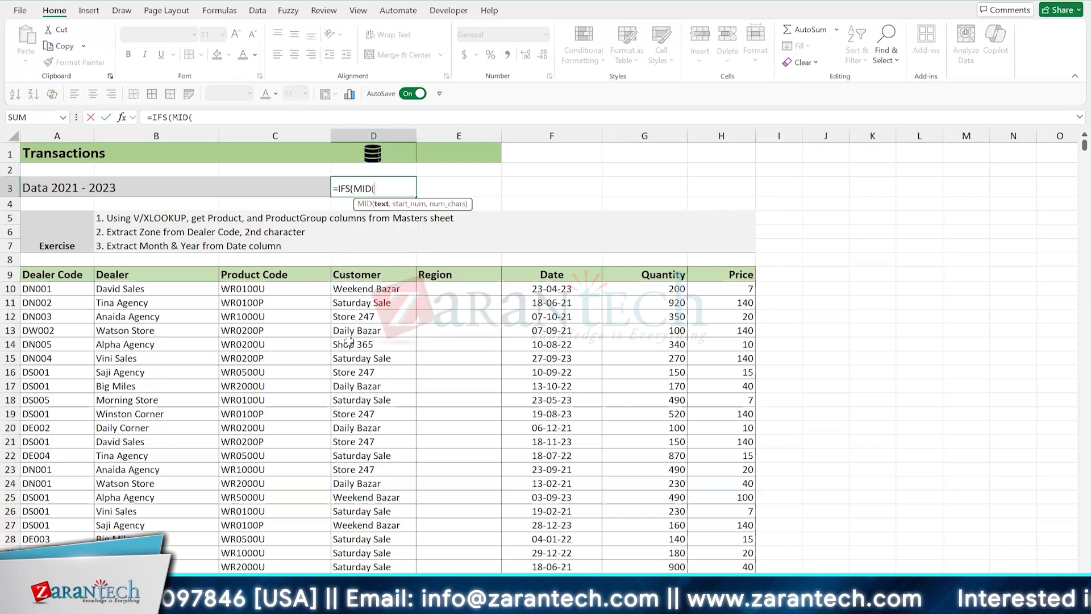
click(58, 290)
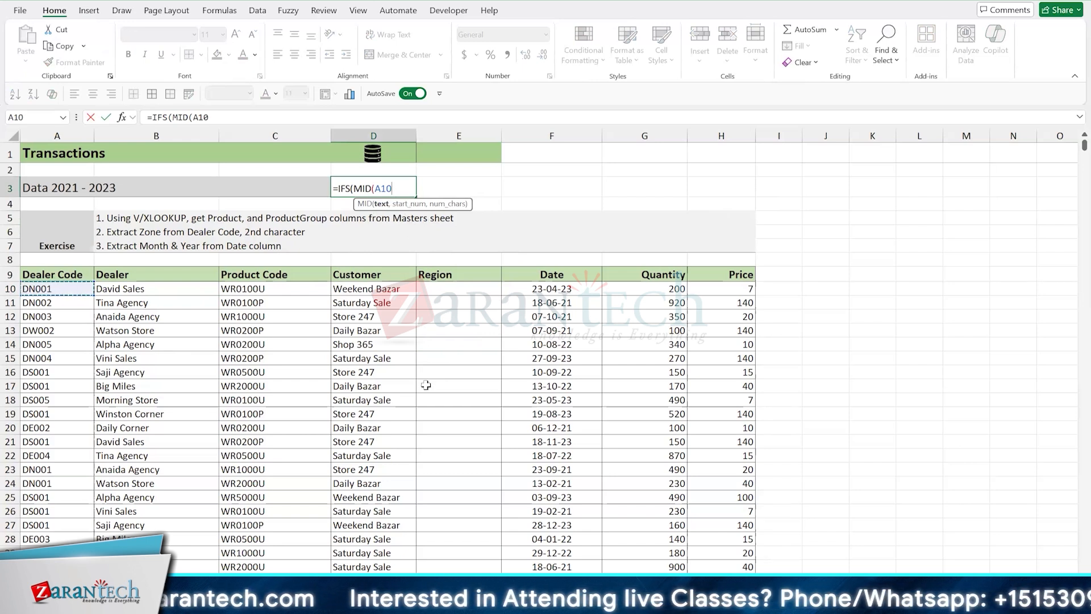
text(,2,1)
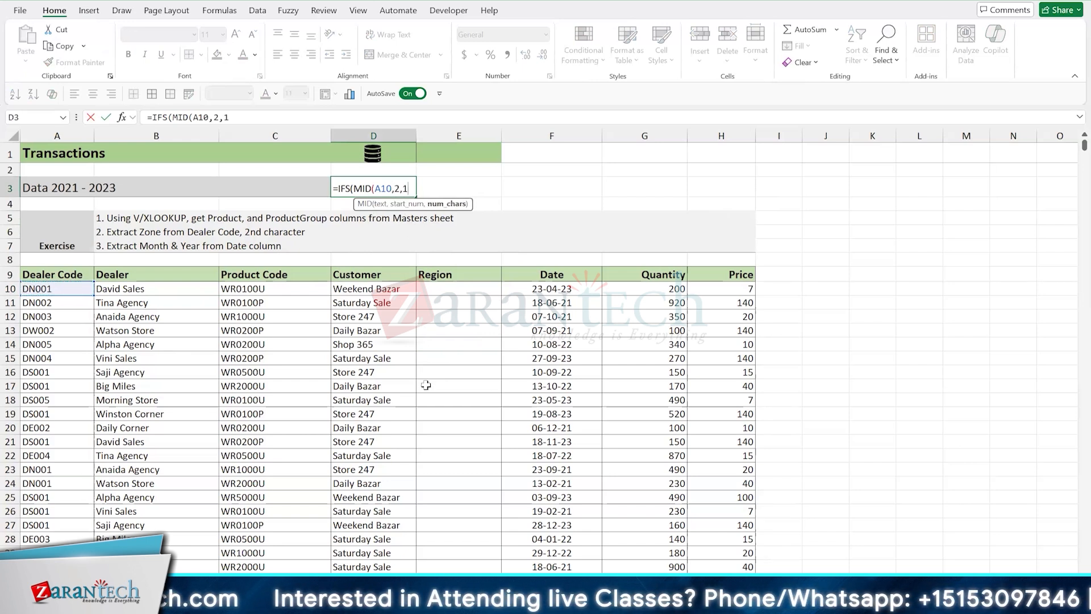
key(Escape)
Enter =MID(A10,2,1) in cell D3 to extract the second character of the first dealer code
text(=M)
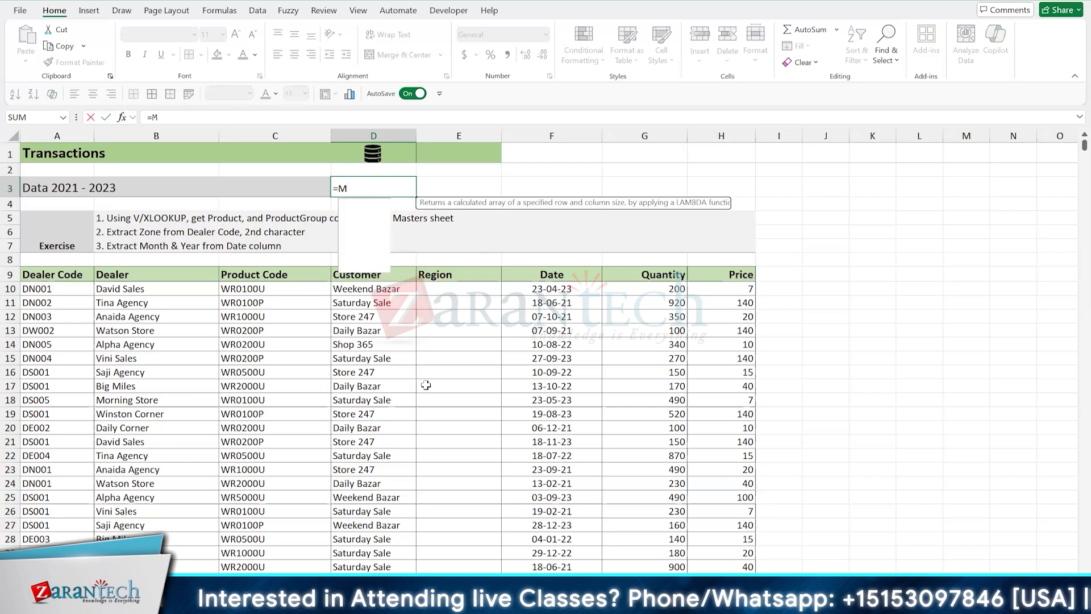
text(ID()
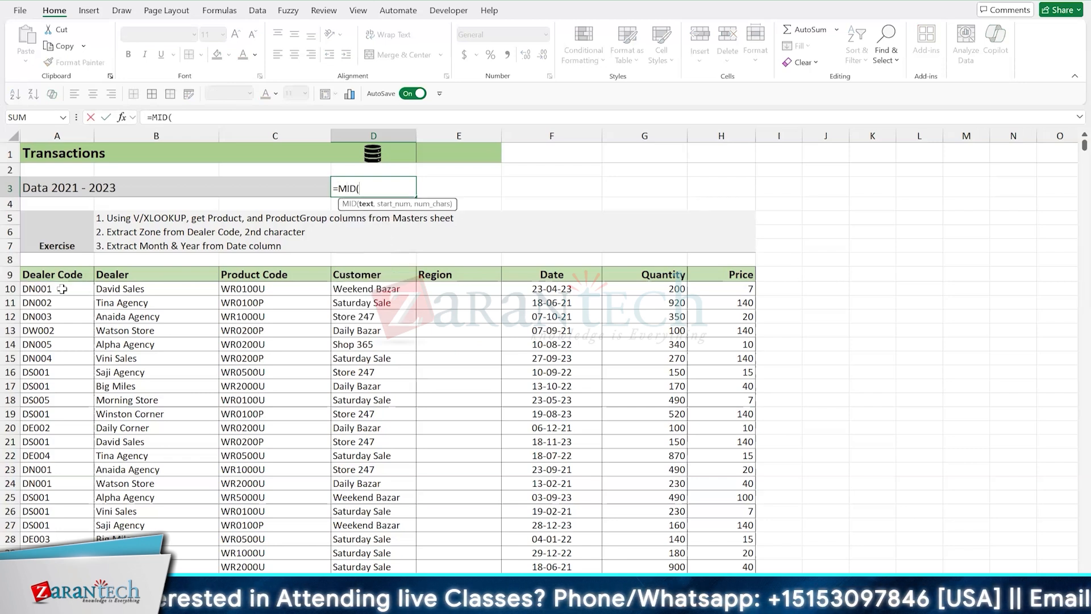
click(80, 290)
text(,2,1))
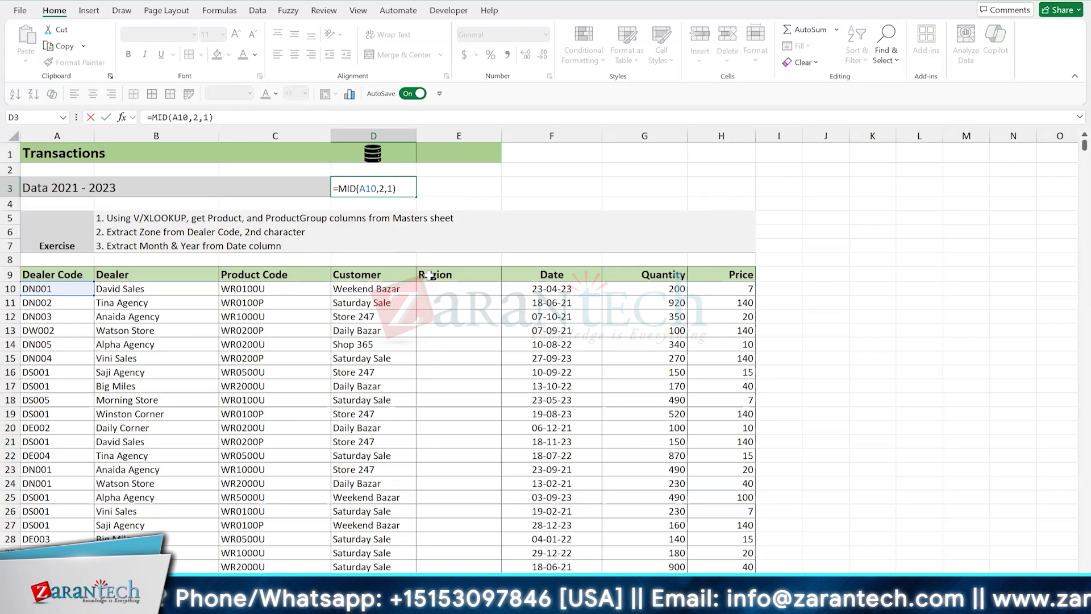
key(ctrl+Return)
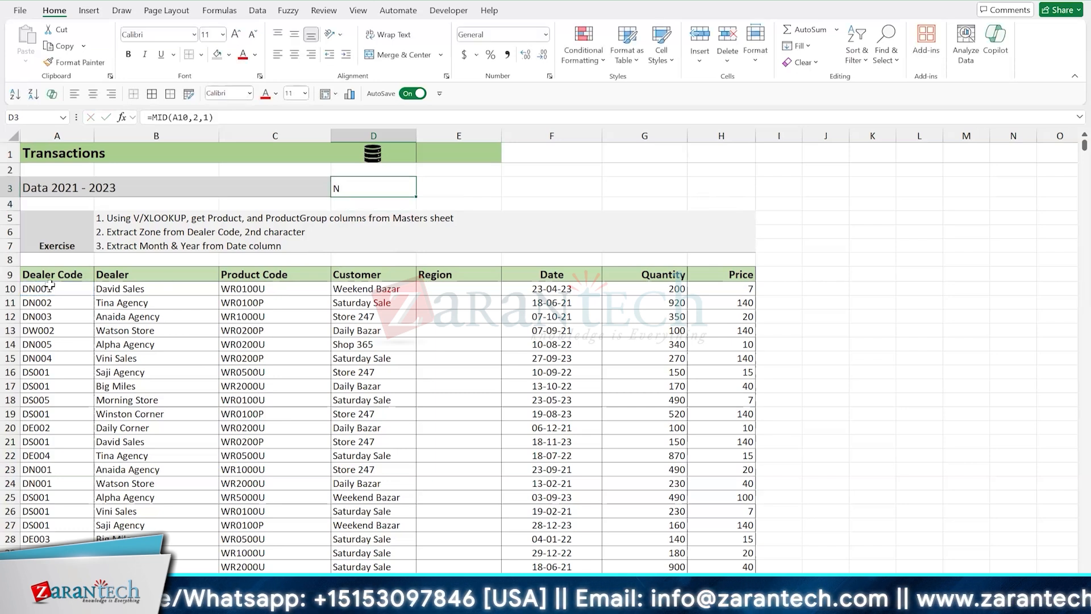
Point the MID formula in D3 at the dealer code in A16
click(53, 375)
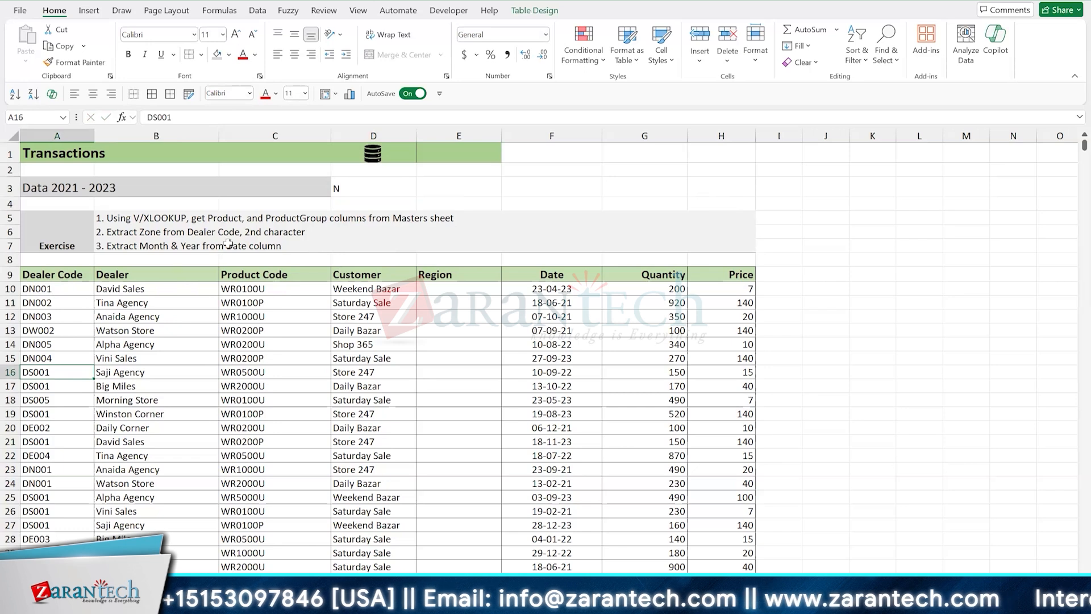
click(367, 180)
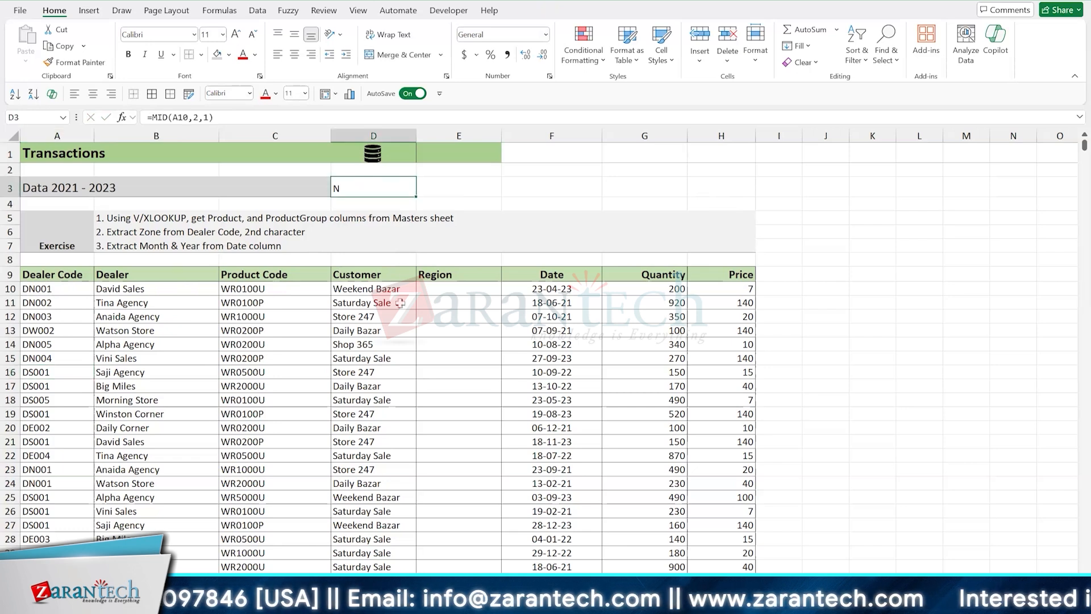
key(F2)
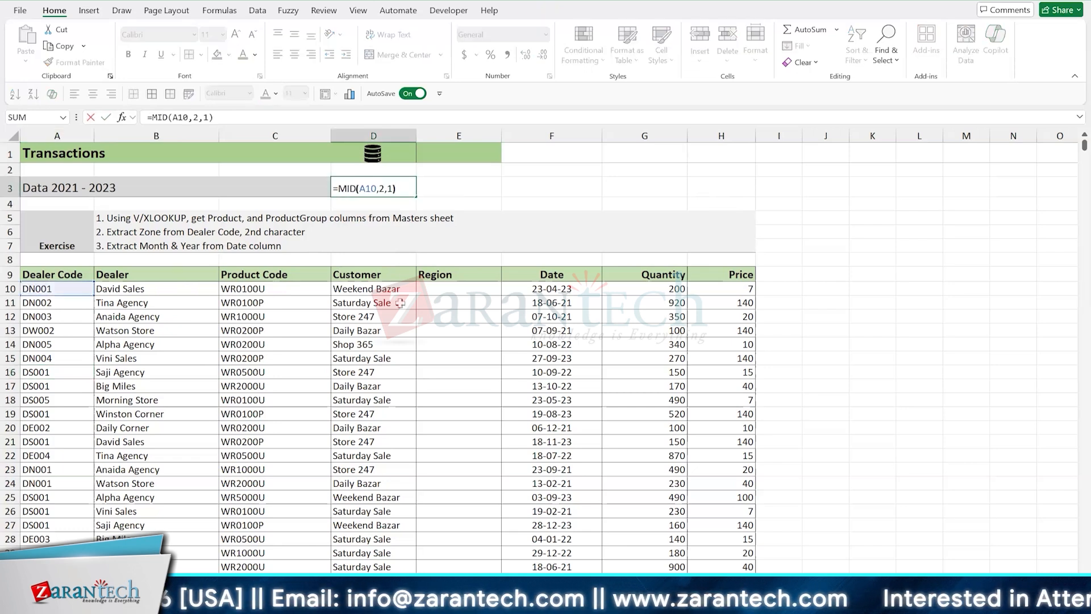
key(BackSpace)
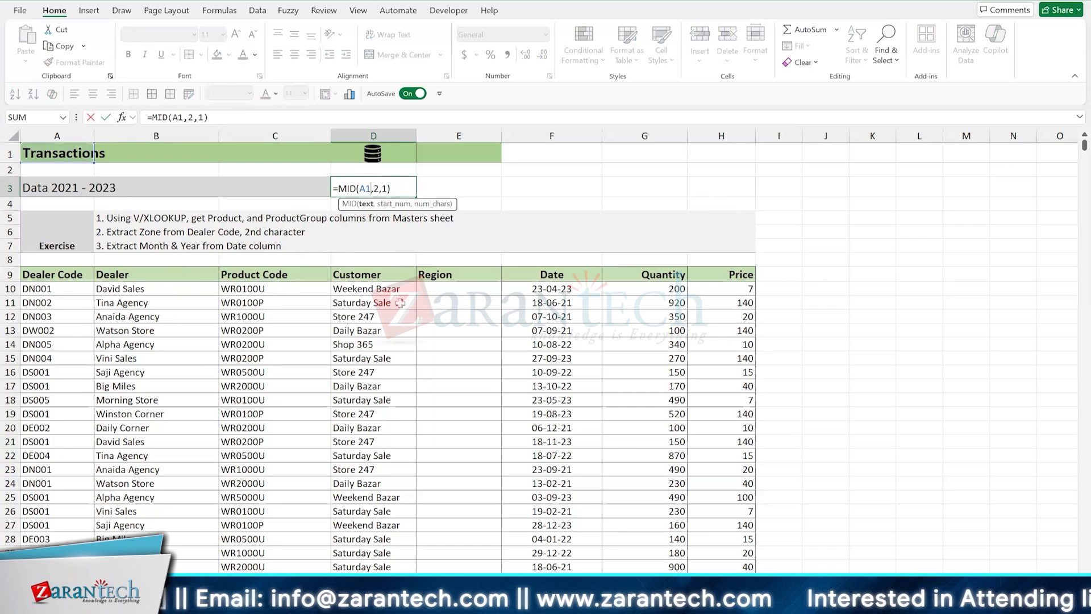
key(Return)
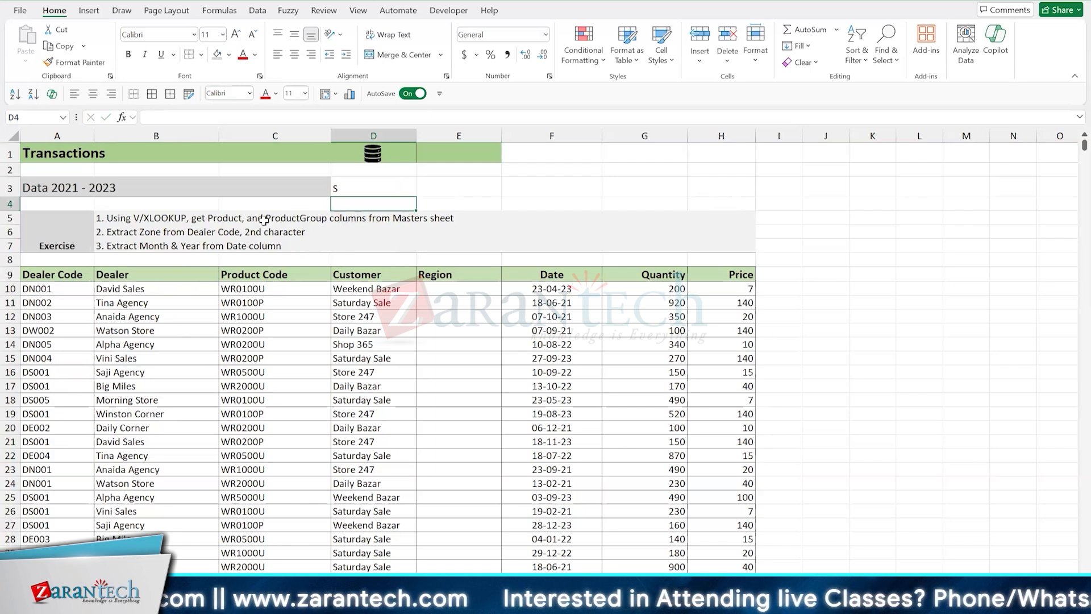
Set the number of characters in D3's MID formula to 3, making it =MID(A16,2,3)
click(350, 186)
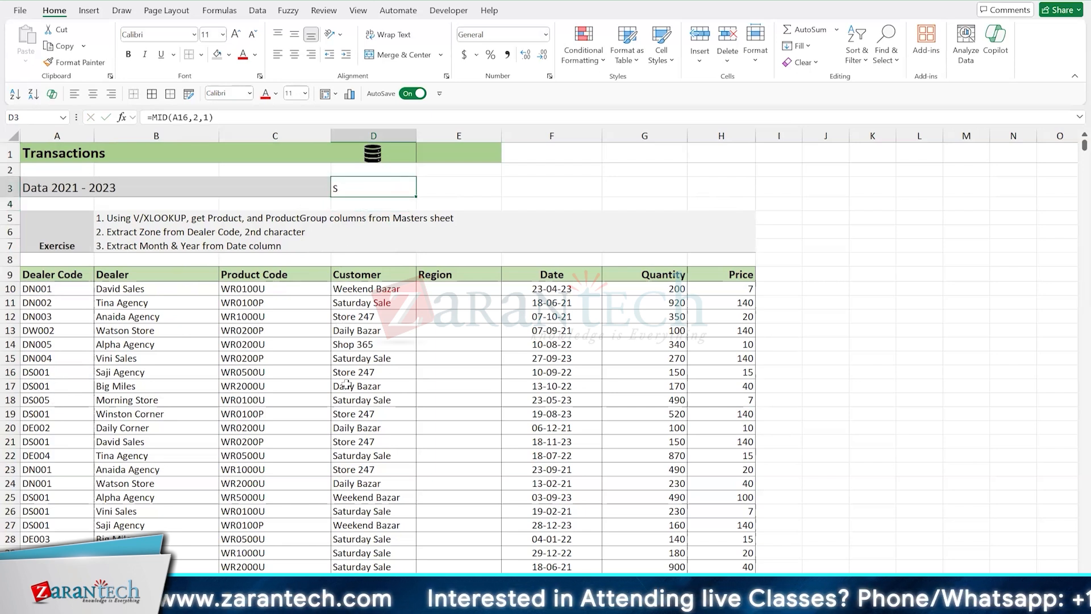
key(F2)
key(BackSpace)
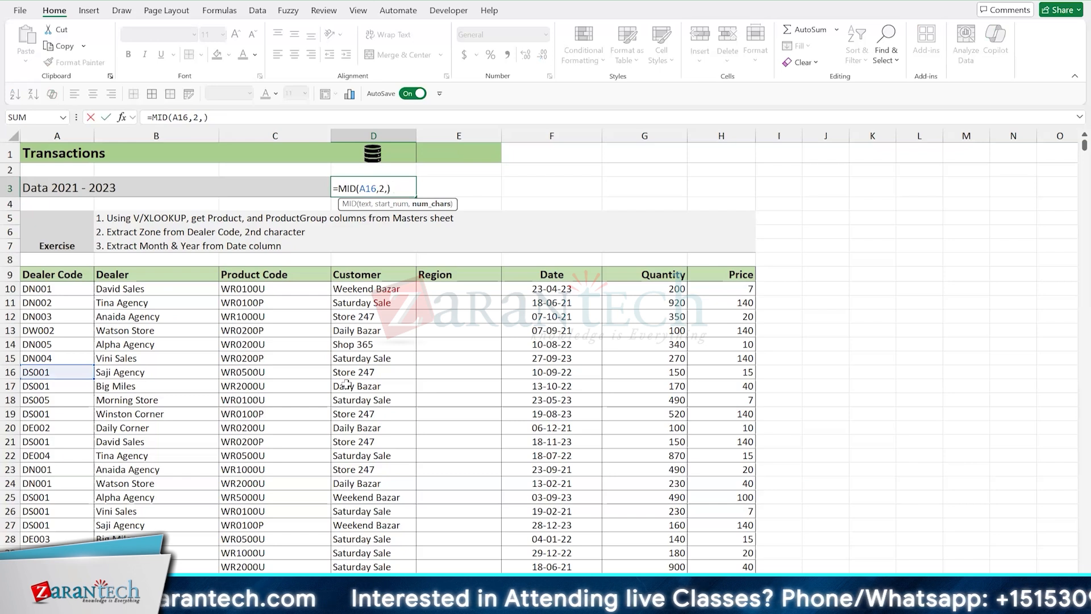
text(3)
key(Return)
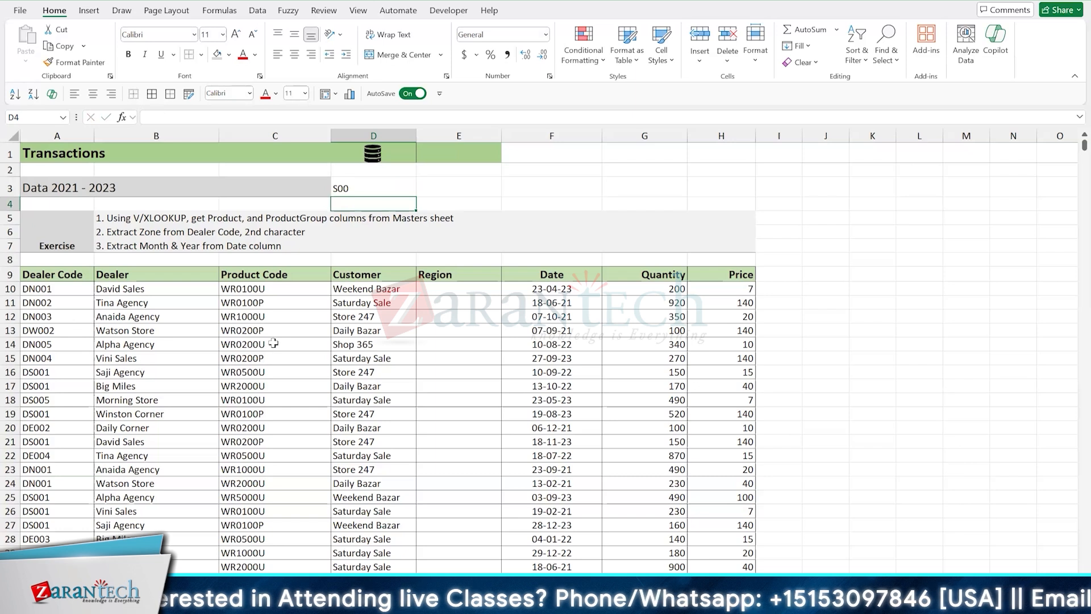
key(Up)
key(F2)
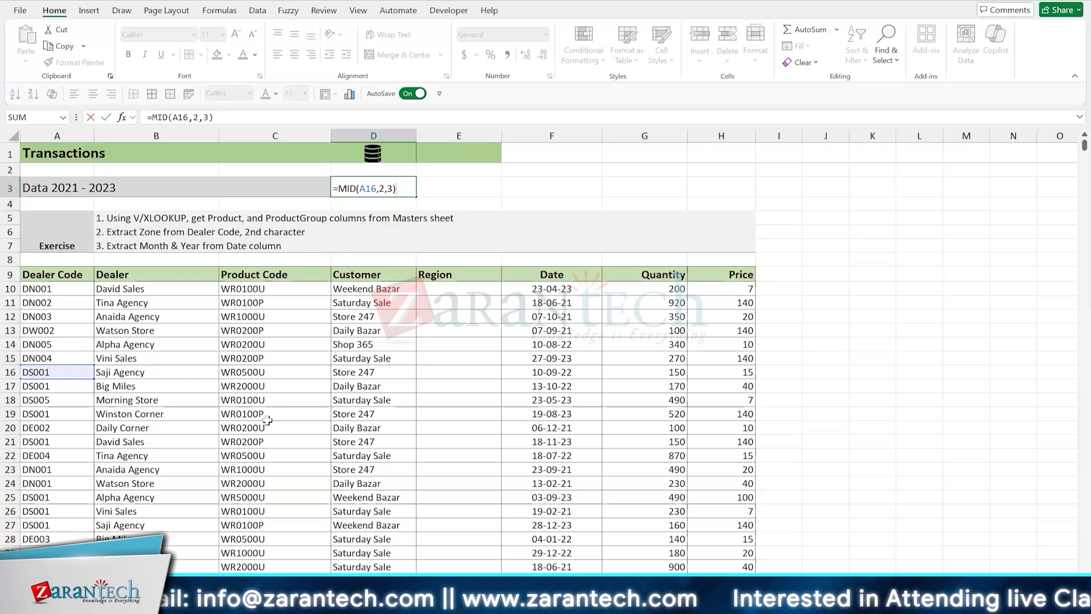
key(ctrl+Return)
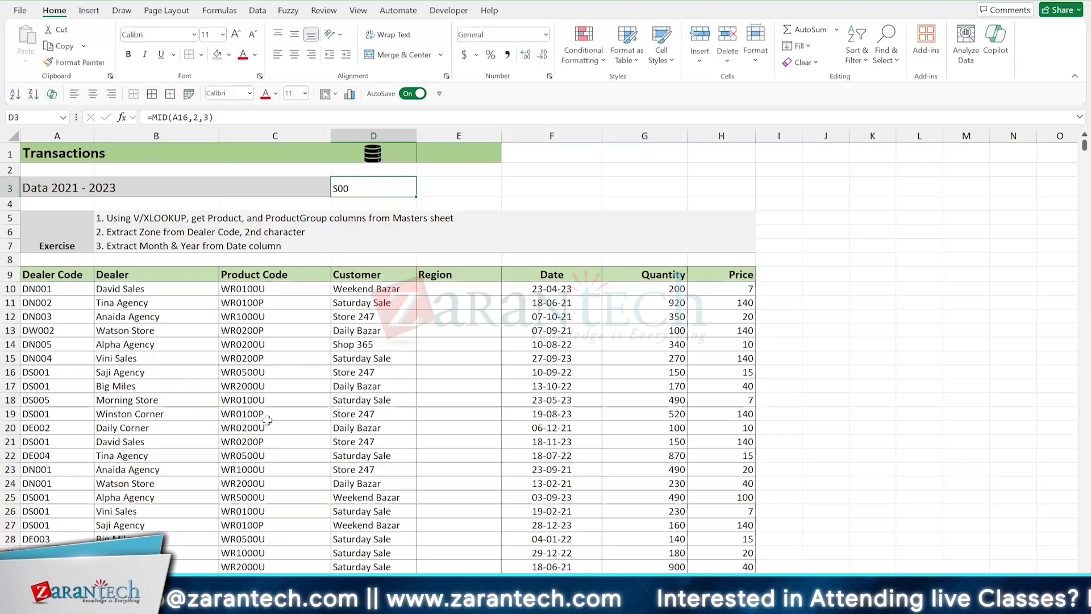
Replace the formula in D3 with the start of an IFS formula, =IFS(MID(A10, testing the first dealer code
text(=IFS)
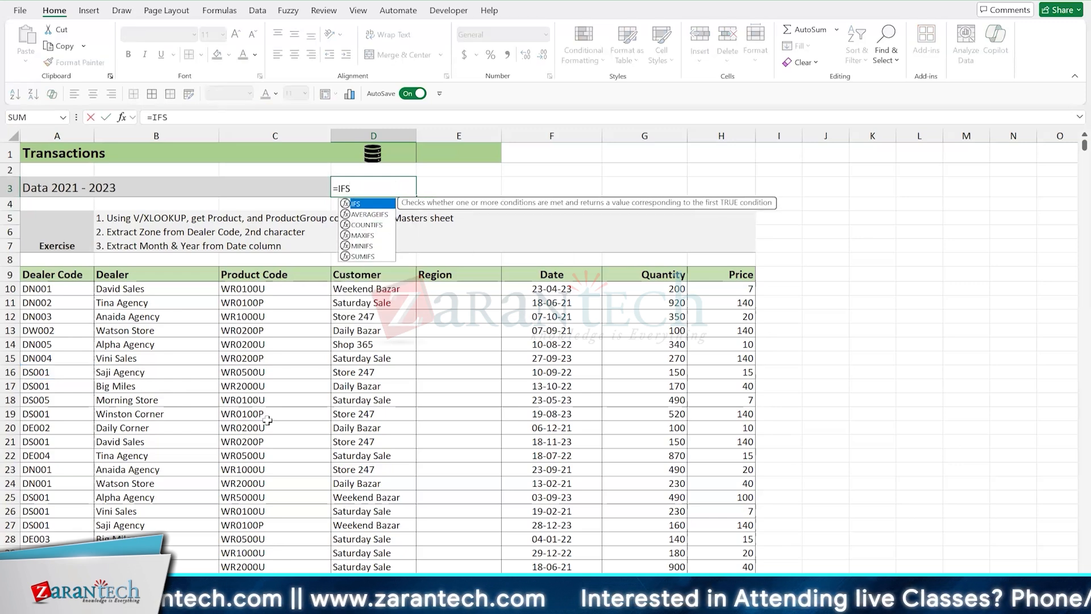
text((MID()
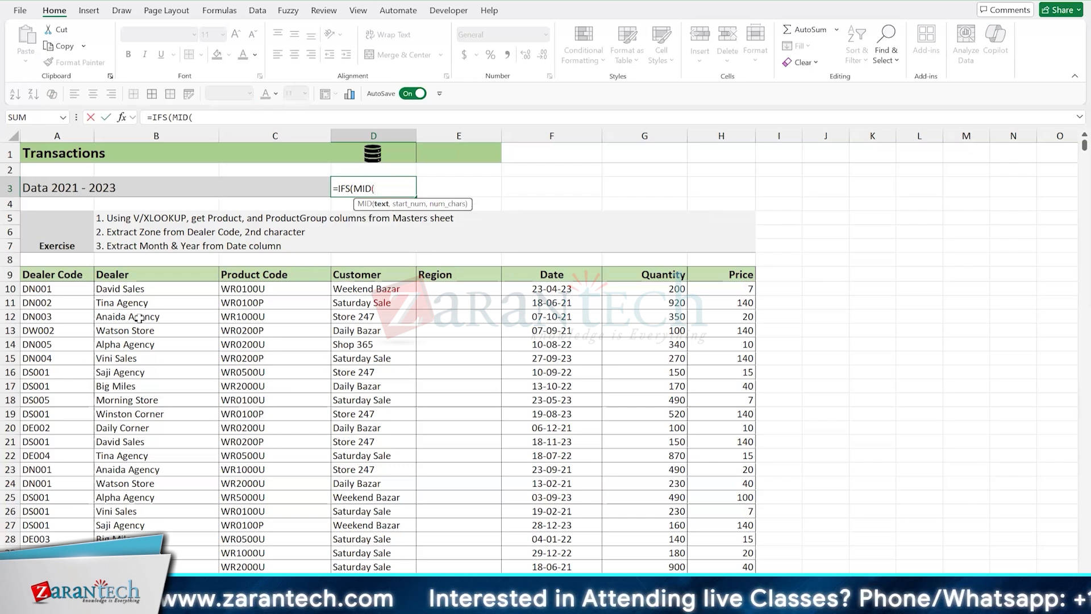
click(68, 291)
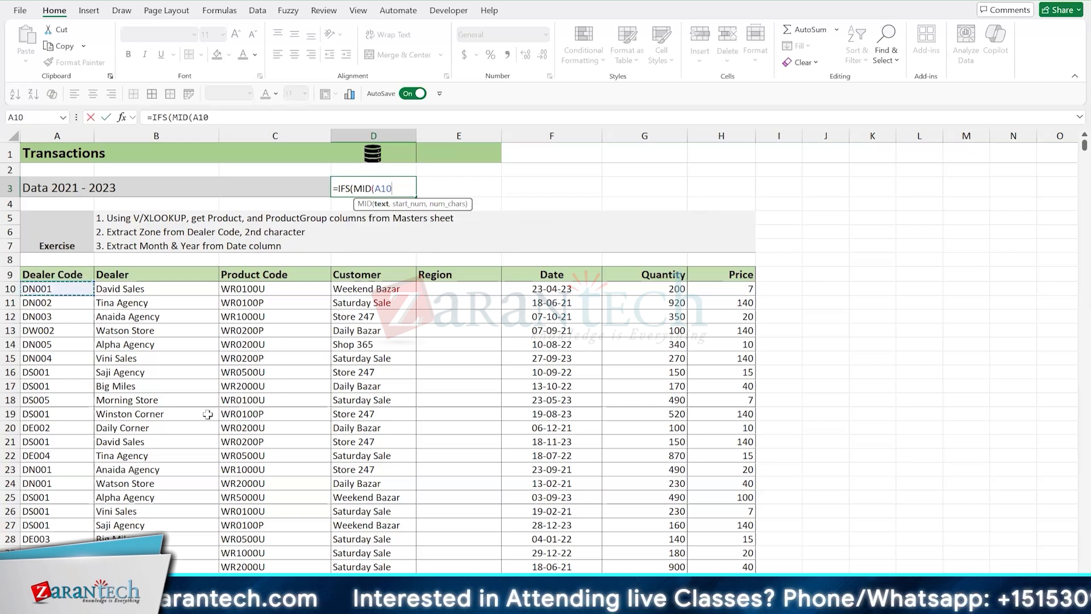
Complete the first condition of the IFS formula in D3 so MID(A10,2,1)="W" returns "West"
text(,2,1)=)
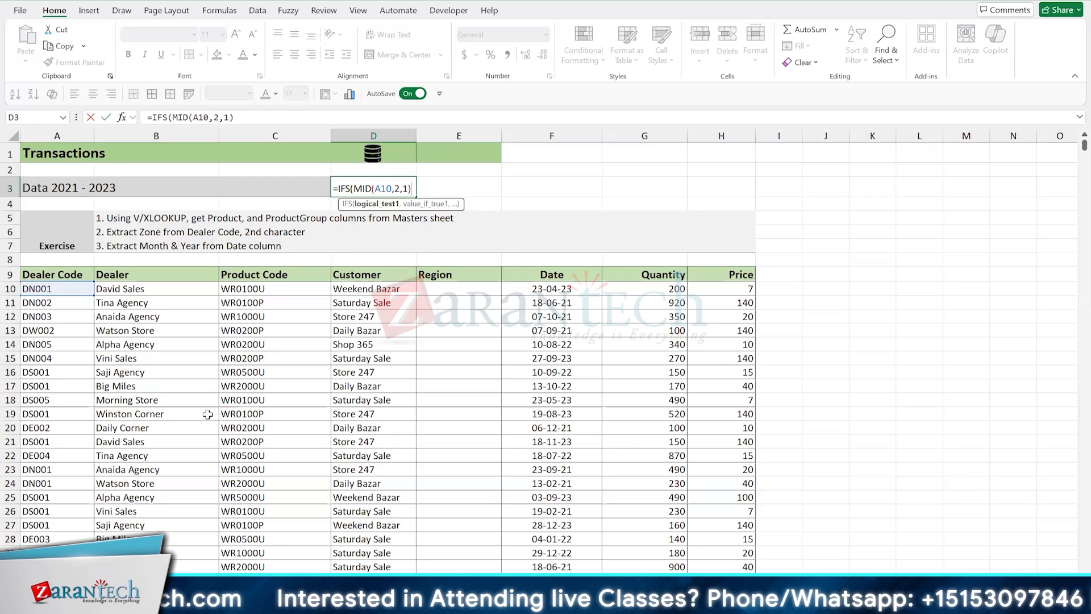
text("W",)
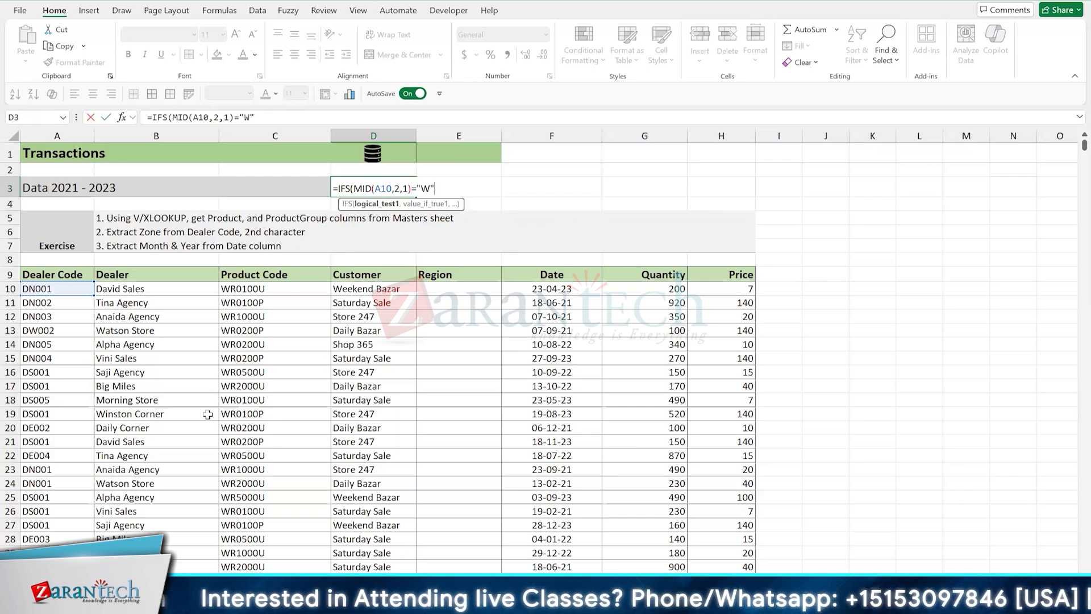
text( "West)
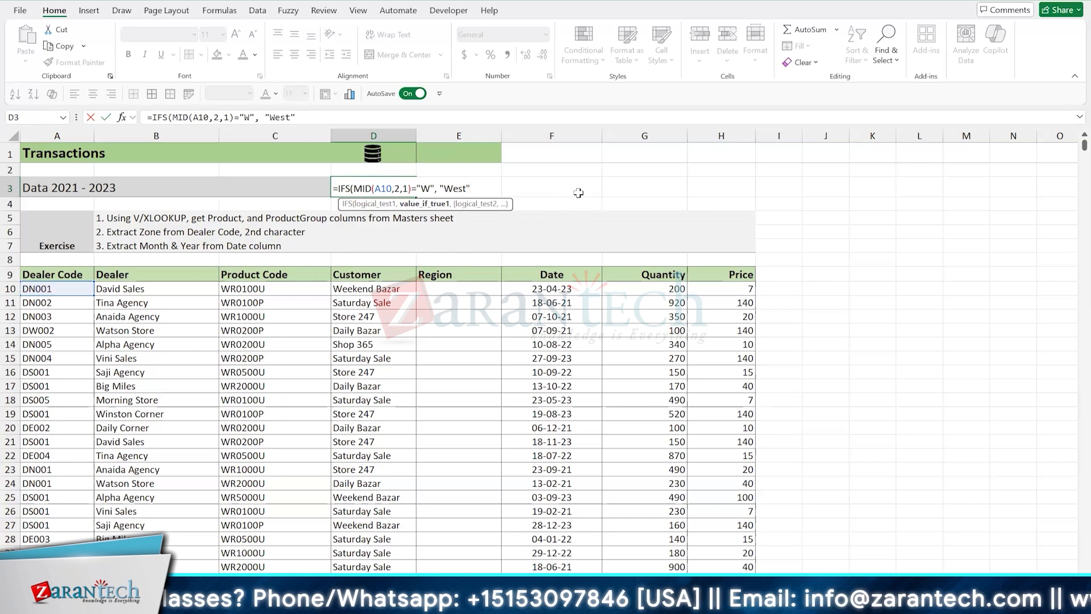
text(,)
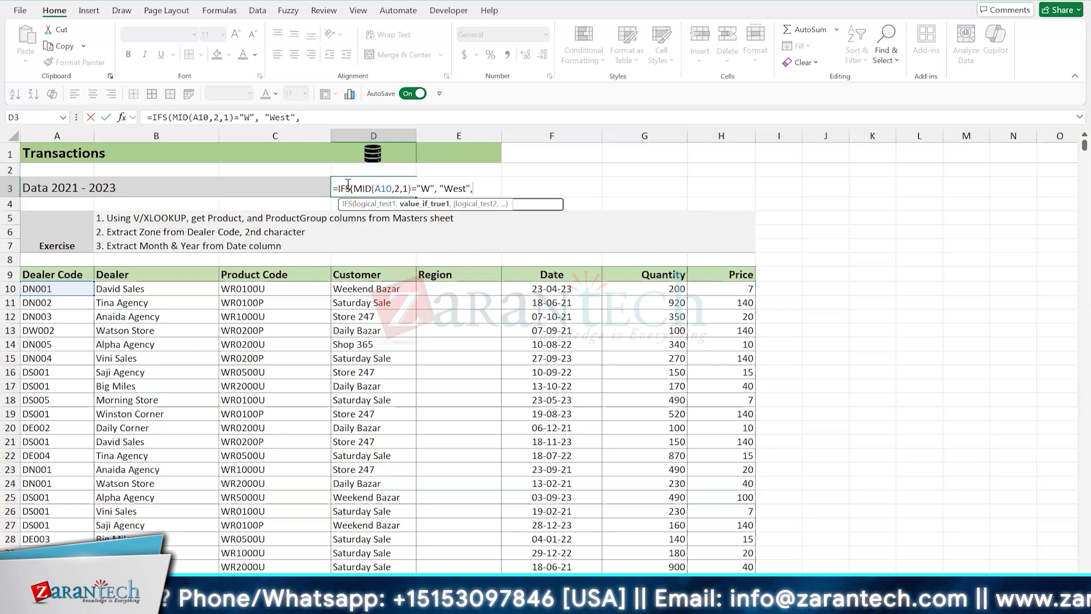
Duplicate the West condition and its result as the second pair in D3's formula, and change its test letter to "E"
drag(354, 183, 471, 188)
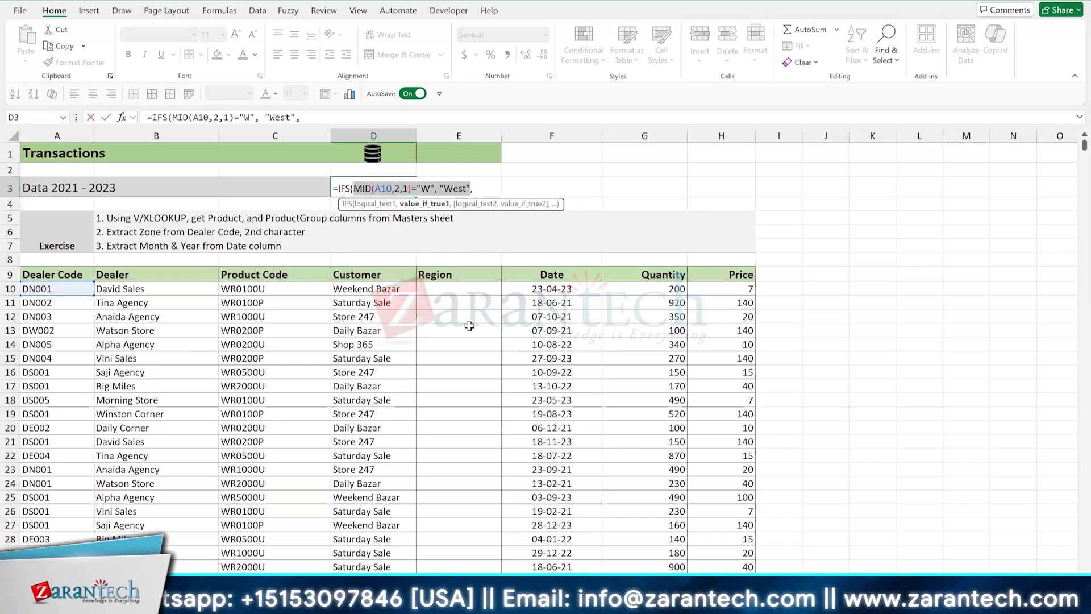
click(478, 191)
key(ctrl+v)
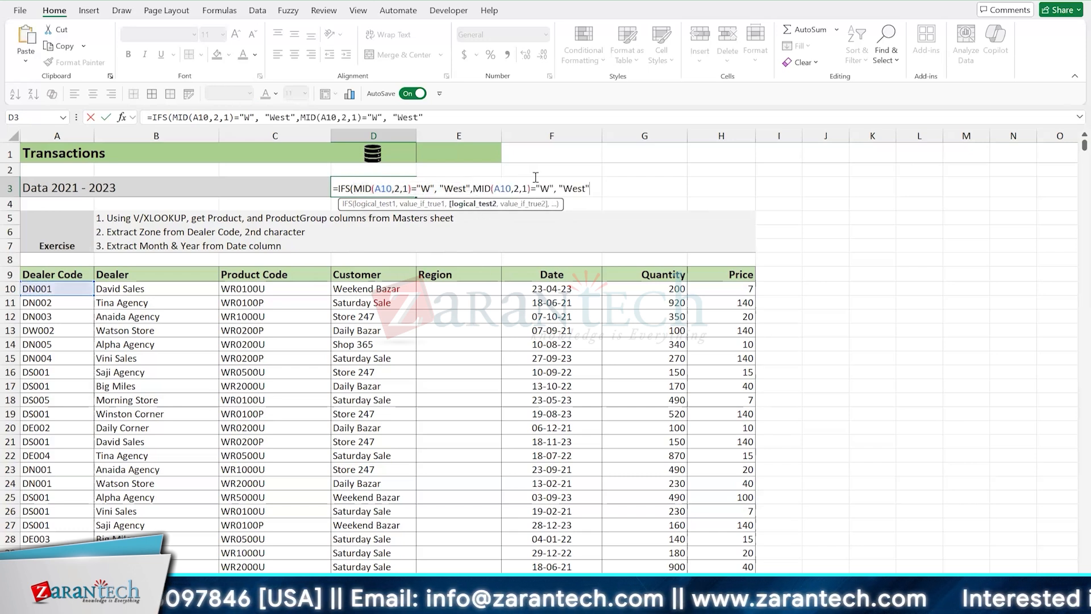
click(549, 188)
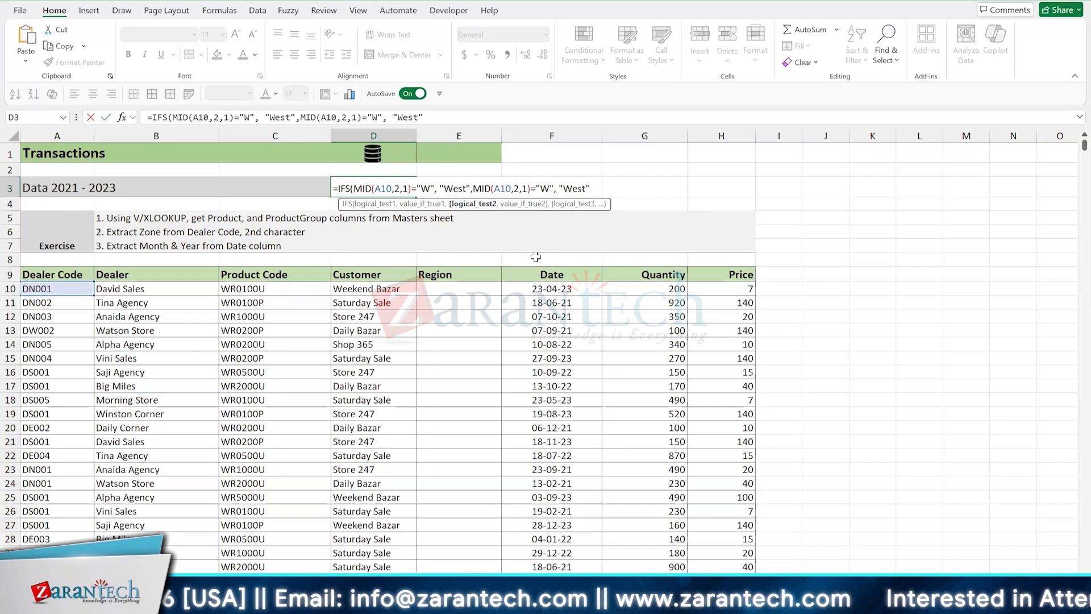
key(BackSpace)
text(E)
key(End)
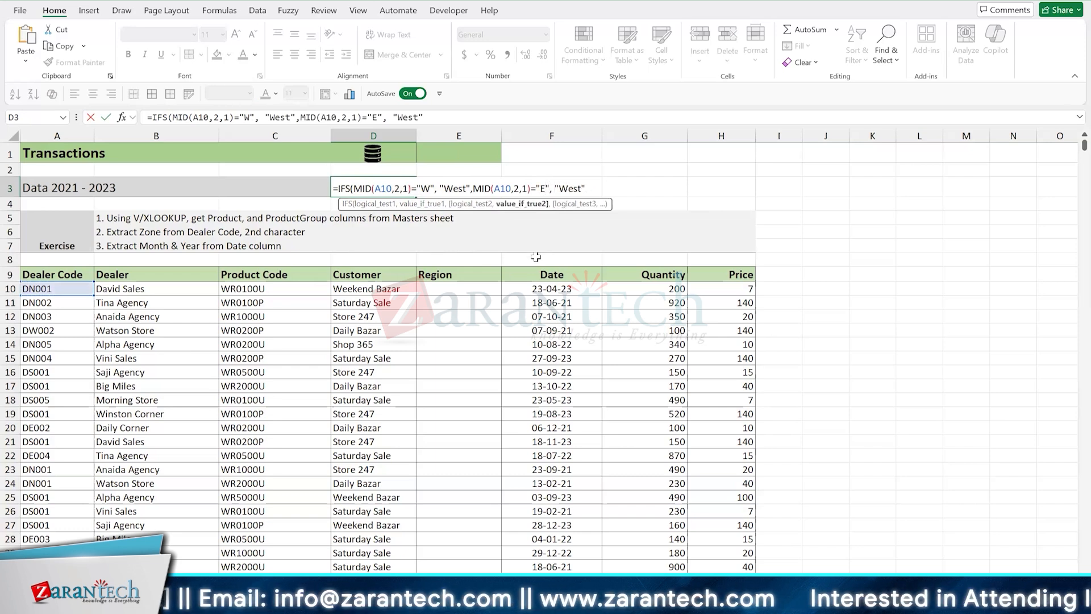
Change the result of the second condition in D3's formula to "East"
key(Left)
key(shift+Left)
key(shift+Left)
key(shift+Left)
key(shift+Left)
text(East)
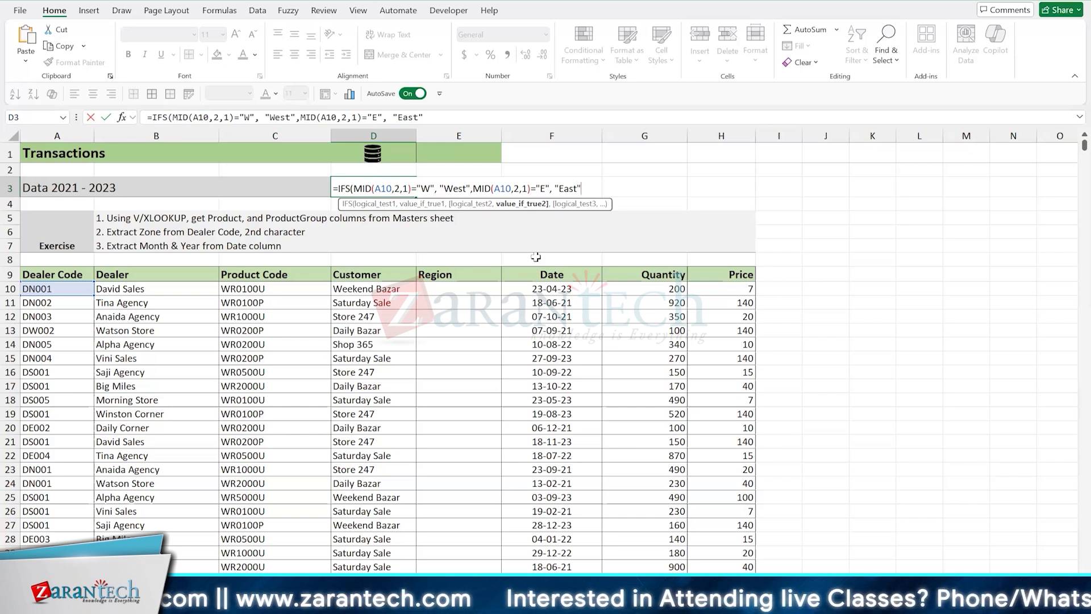
Close the IFS formula in D3 and store it as plain text with a leading apostrophe
text())
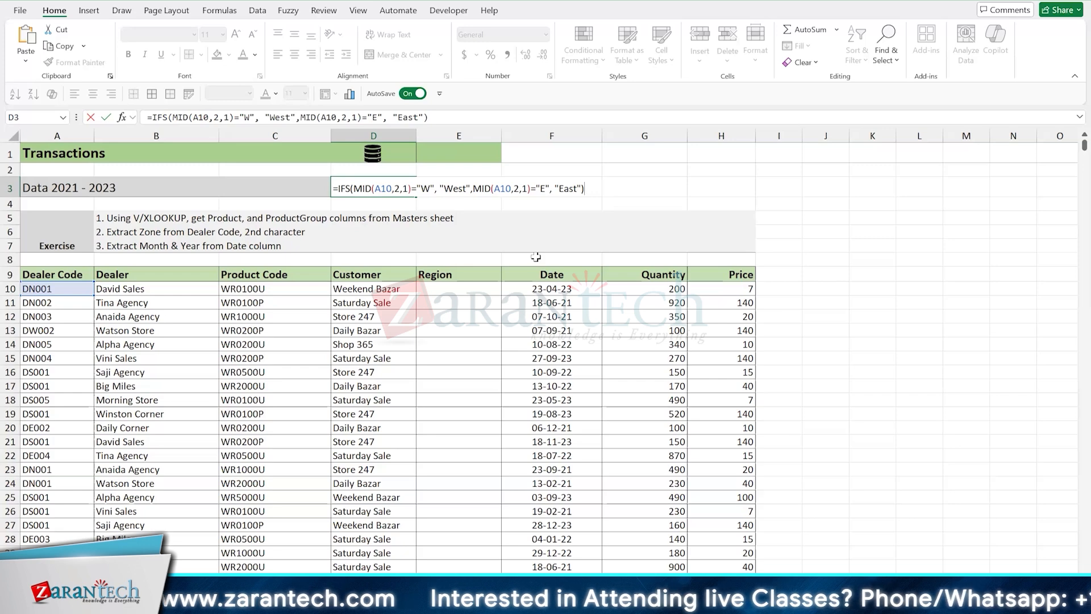
key(shift+Return)
key(Down)
key(F2)
key(Home)
text(')
key(Return)
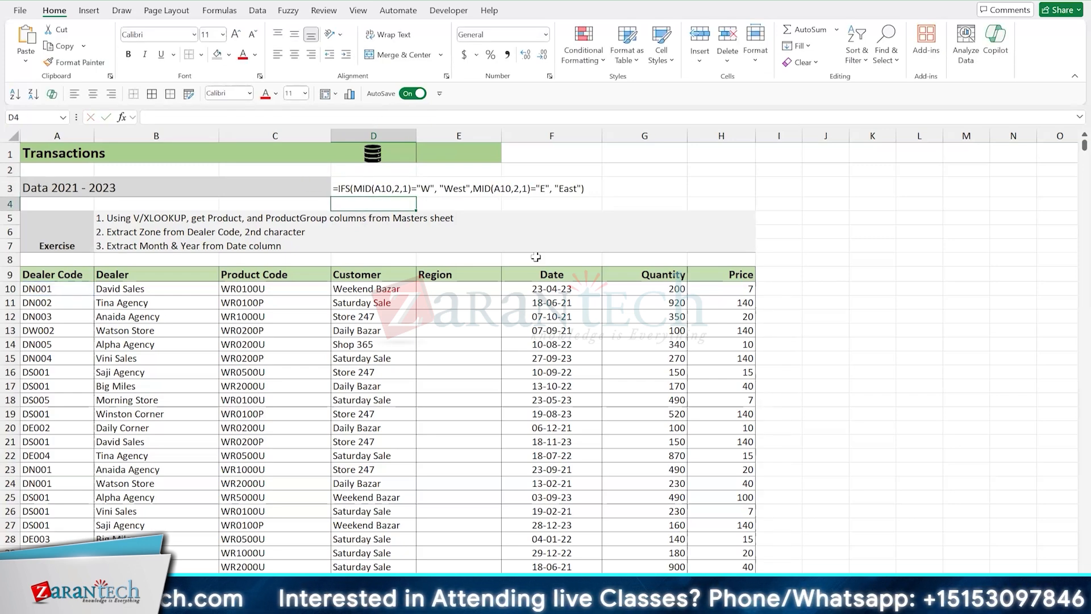
Start an IFS formula in Region cell E10 that tests MID of the row's Dealer Code, with start 2 and length 1
click(453, 290)
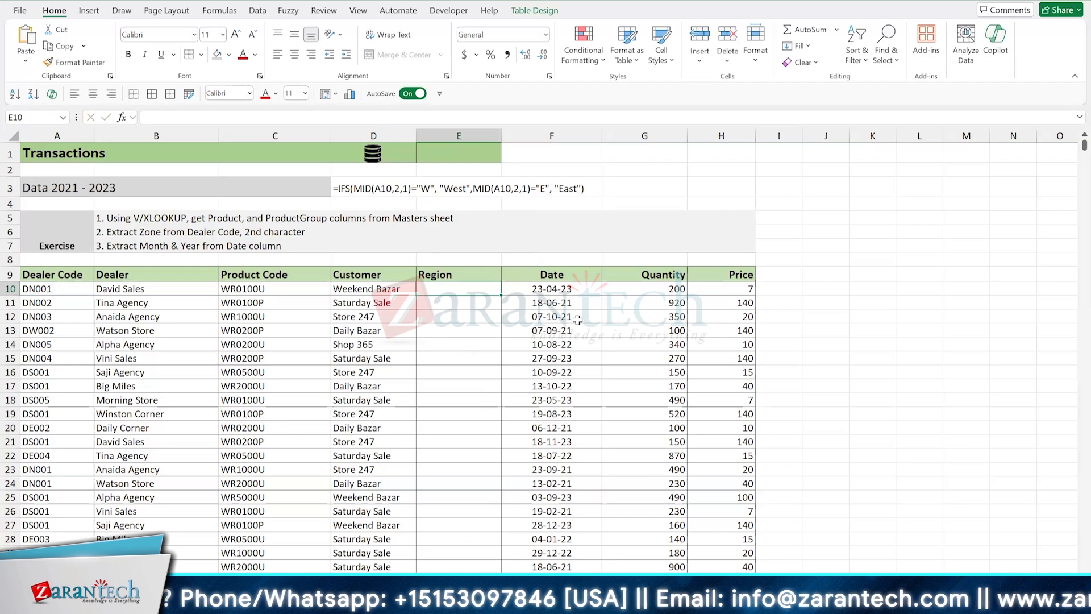
text(=)
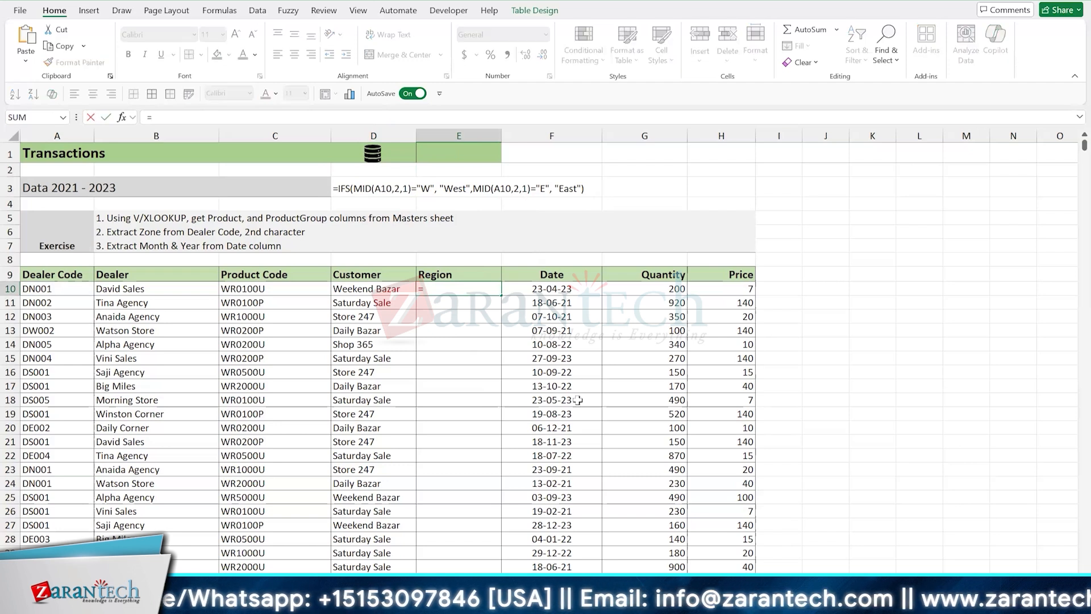
text(ifs)
key(Tab)
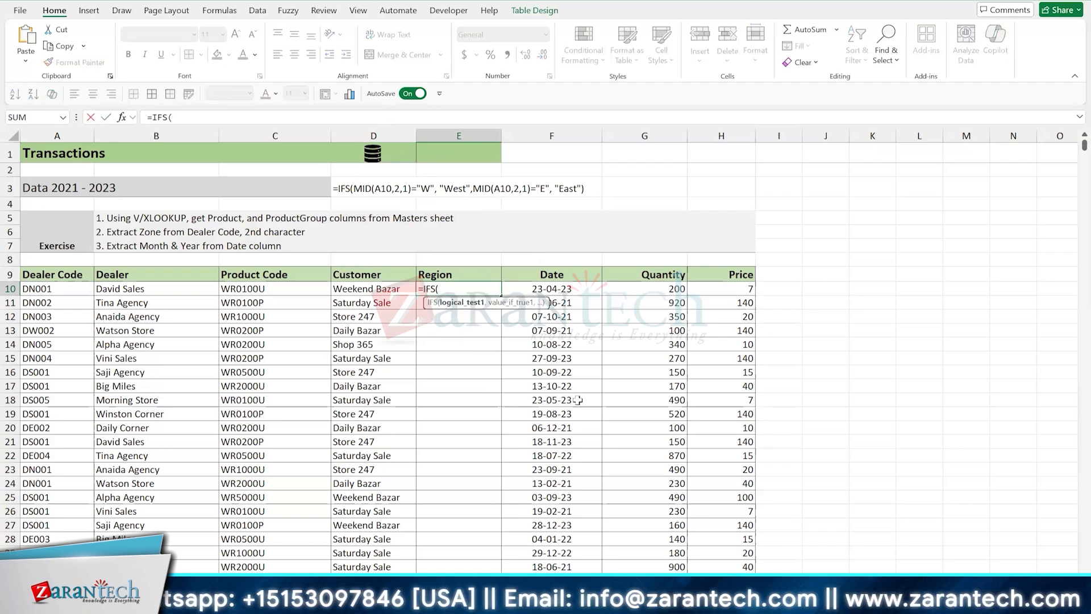
text(mid)
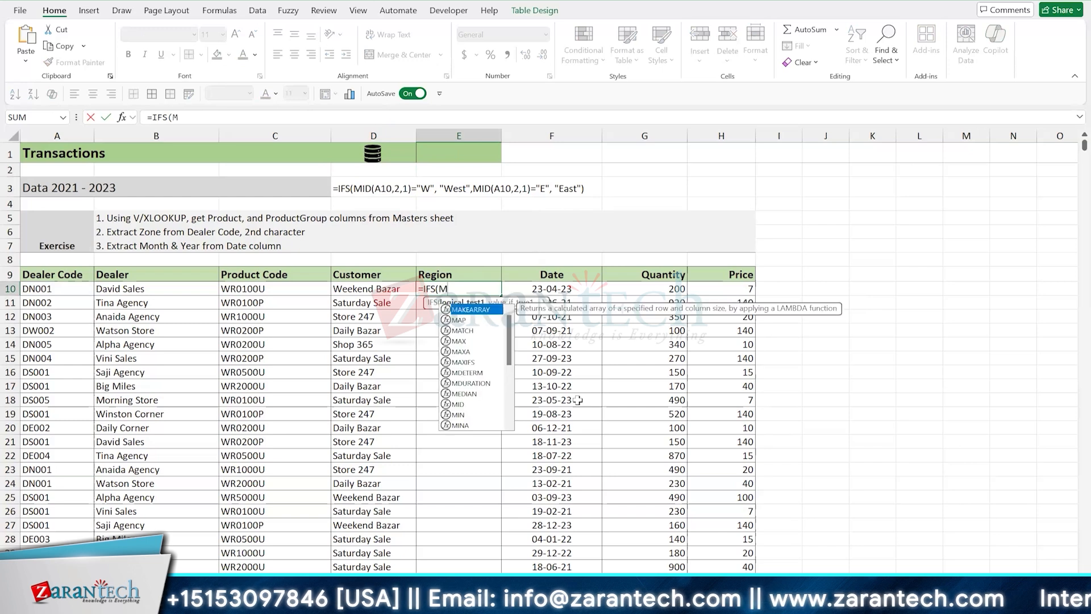
key(Tab)
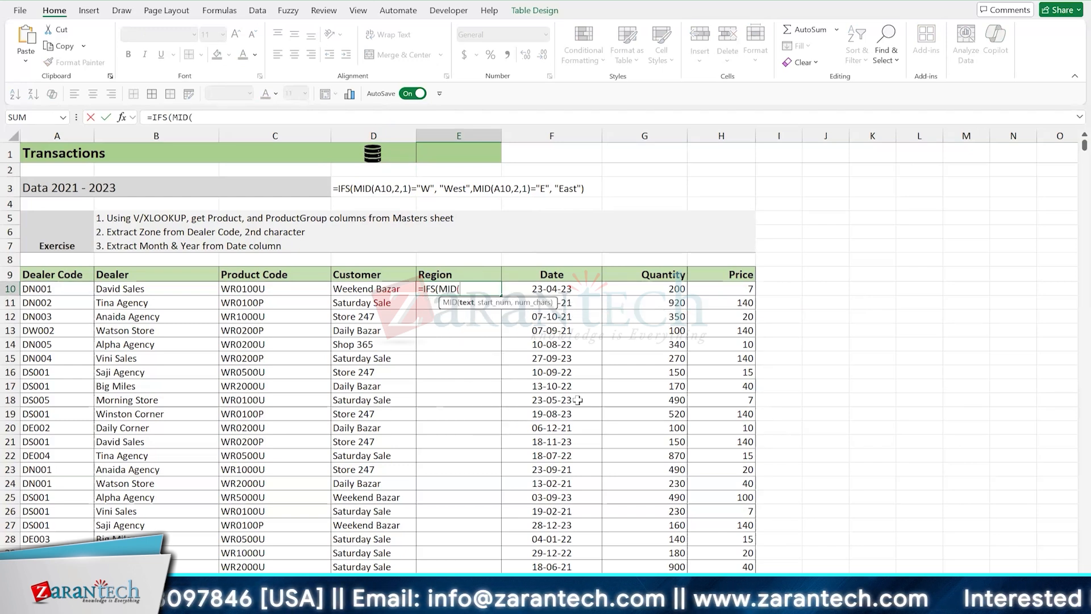
key(Left)
key(Left)
key(Left)
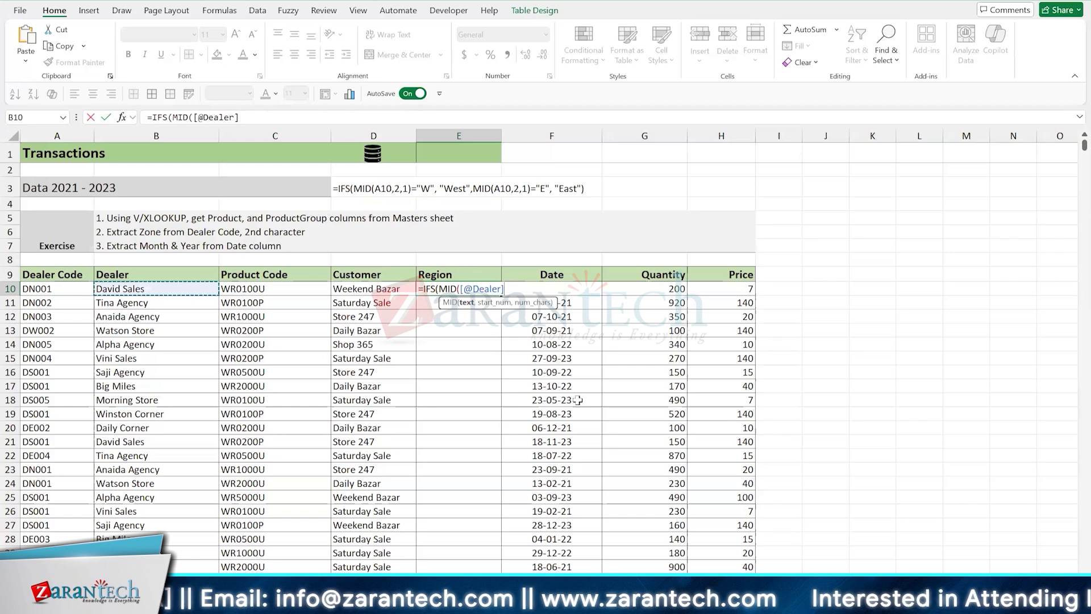
key(Left)
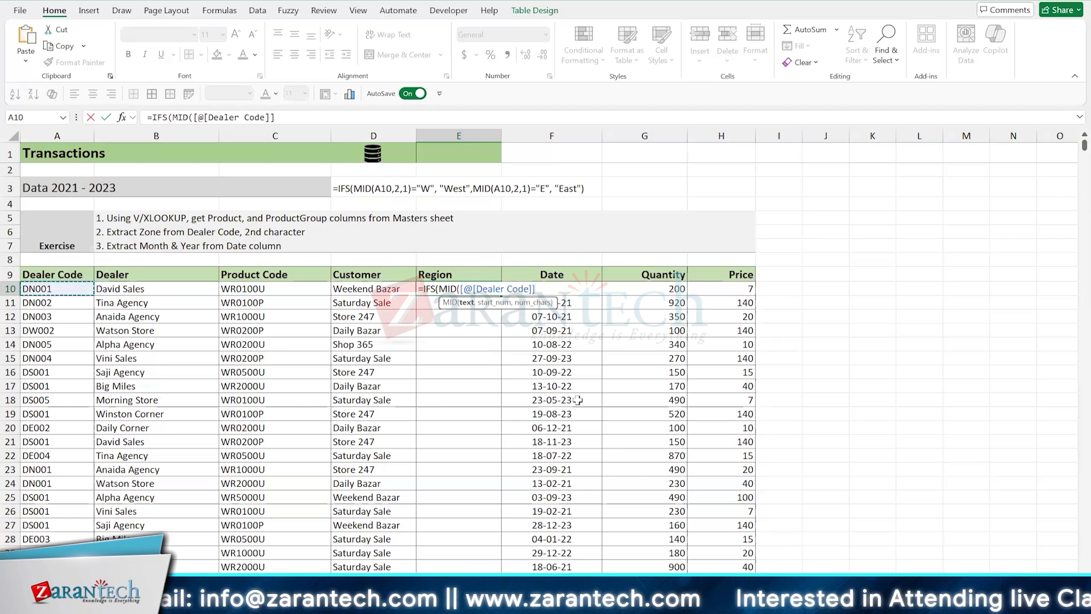
text(,2,1)
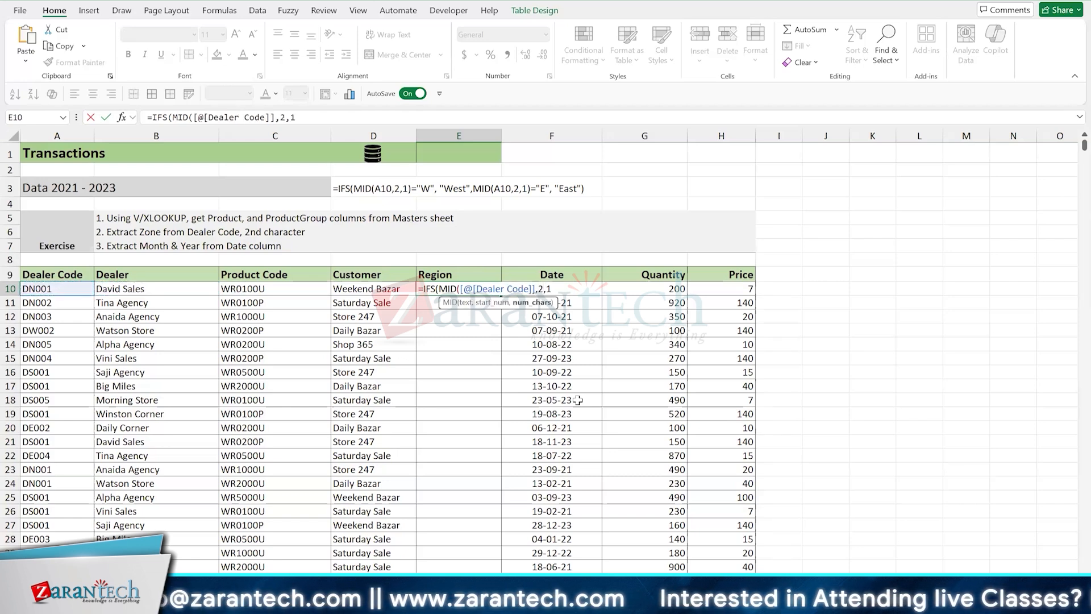
text()=)
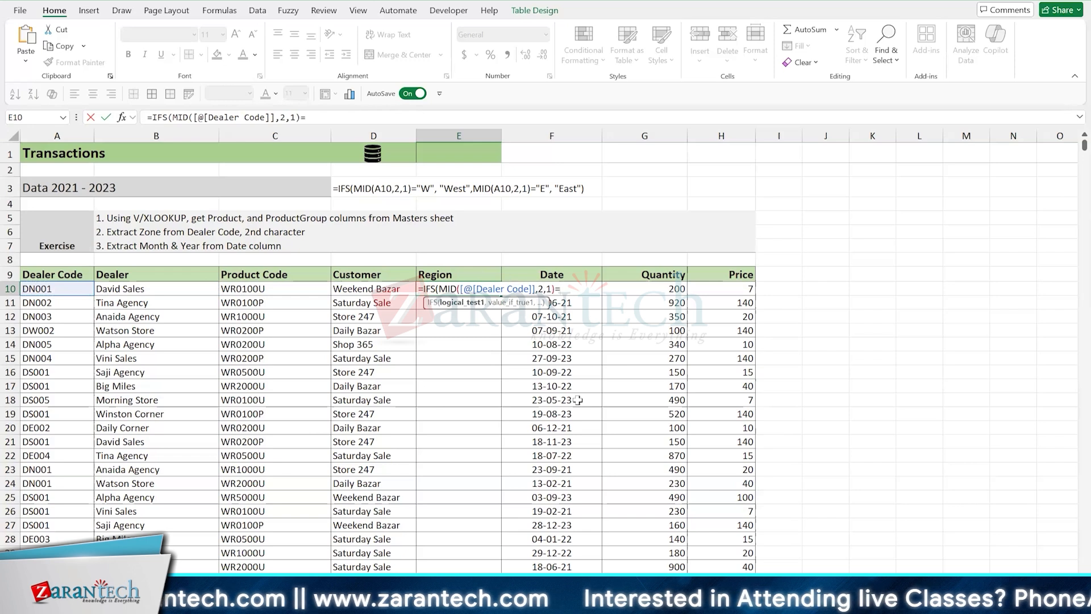
Complete the first condition of E10's formula so the letter "N" returns "North"
text("N")
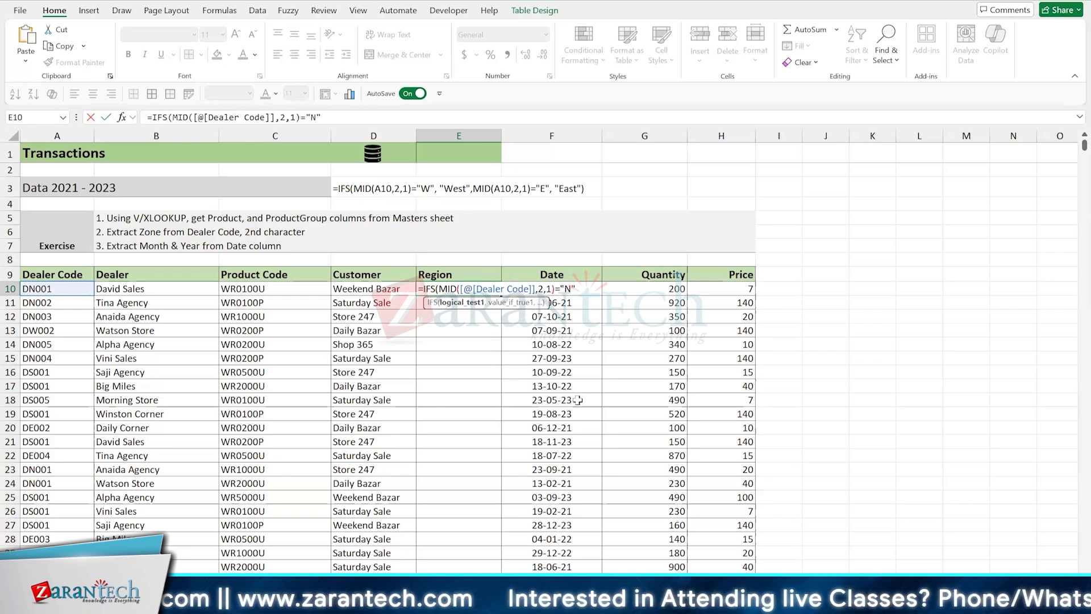
text(, "Bor)
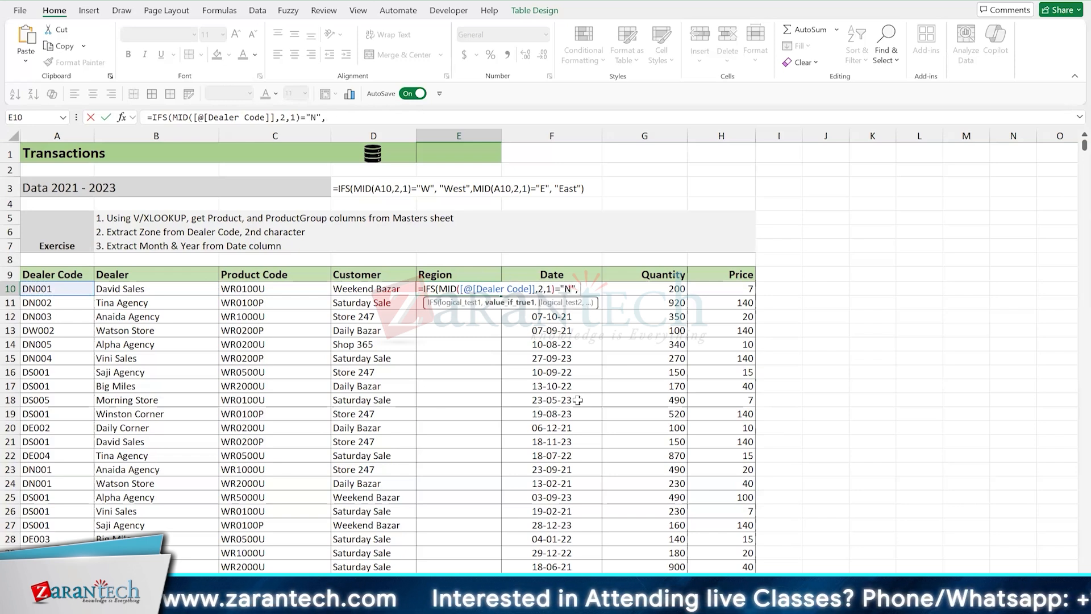
key(BackSpace)
key(BackSpace)
key(BackSpace)
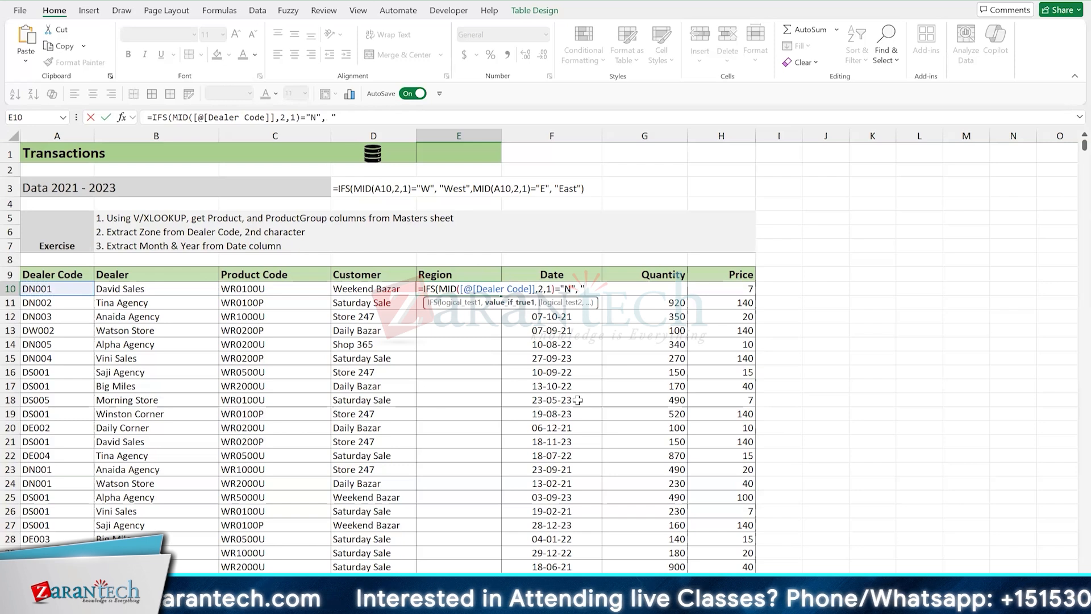
text(North)
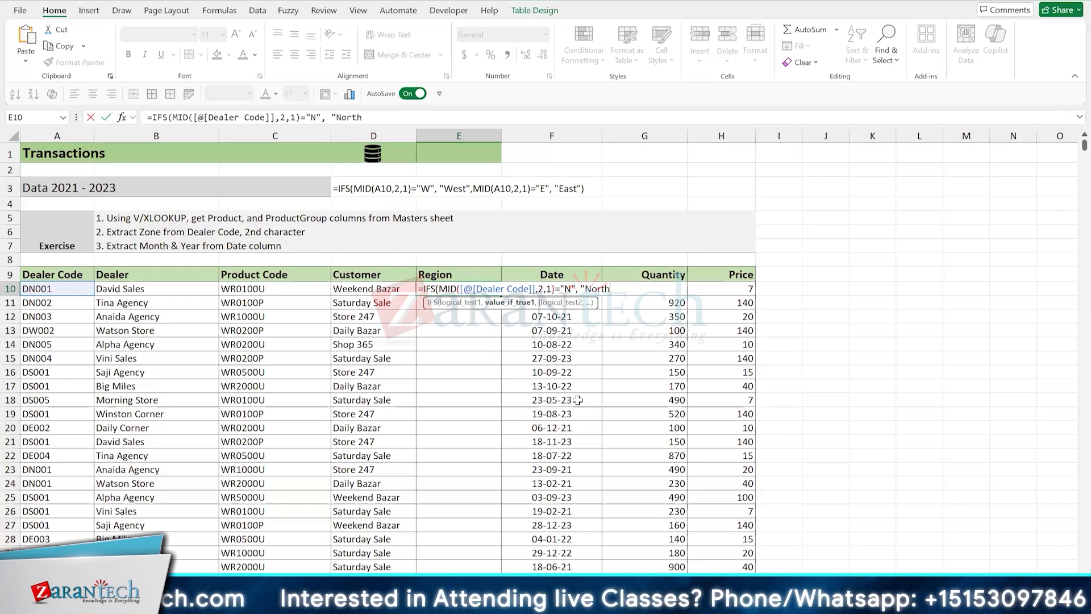
text(",)
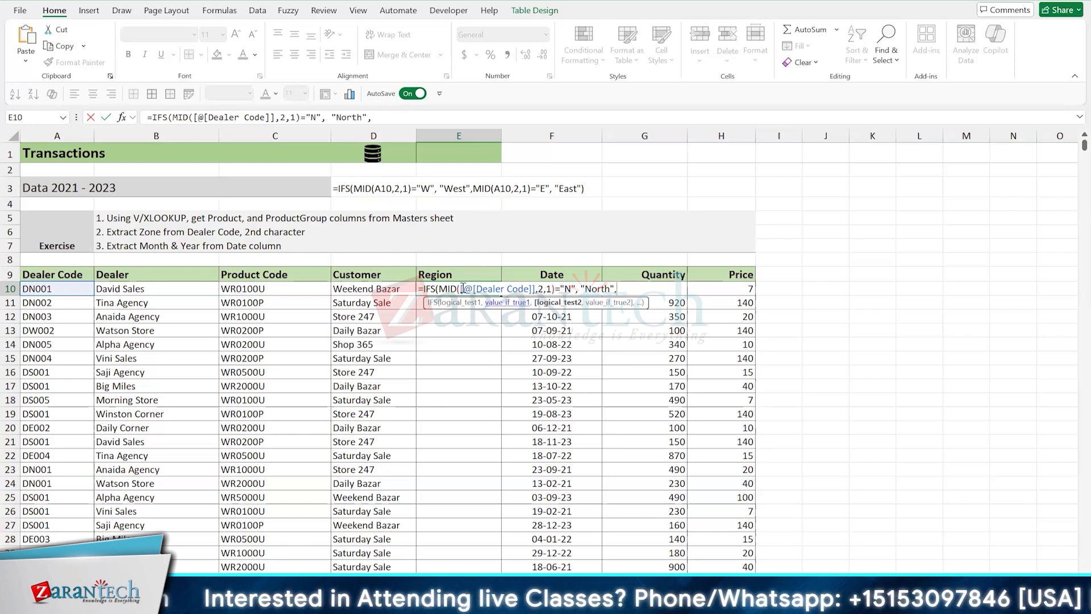
Duplicate the North condition as the second pair in E10's formula and set its result to "West"
drag(440, 288, 617, 287)
key(ctrl+c)
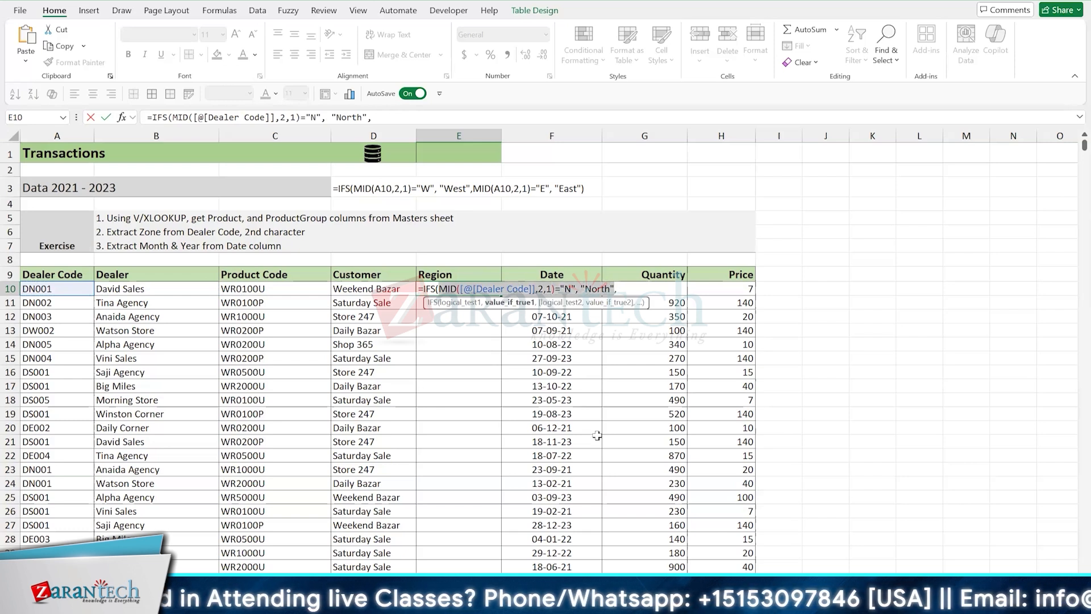
click(623, 289)
key(ctrl+v)
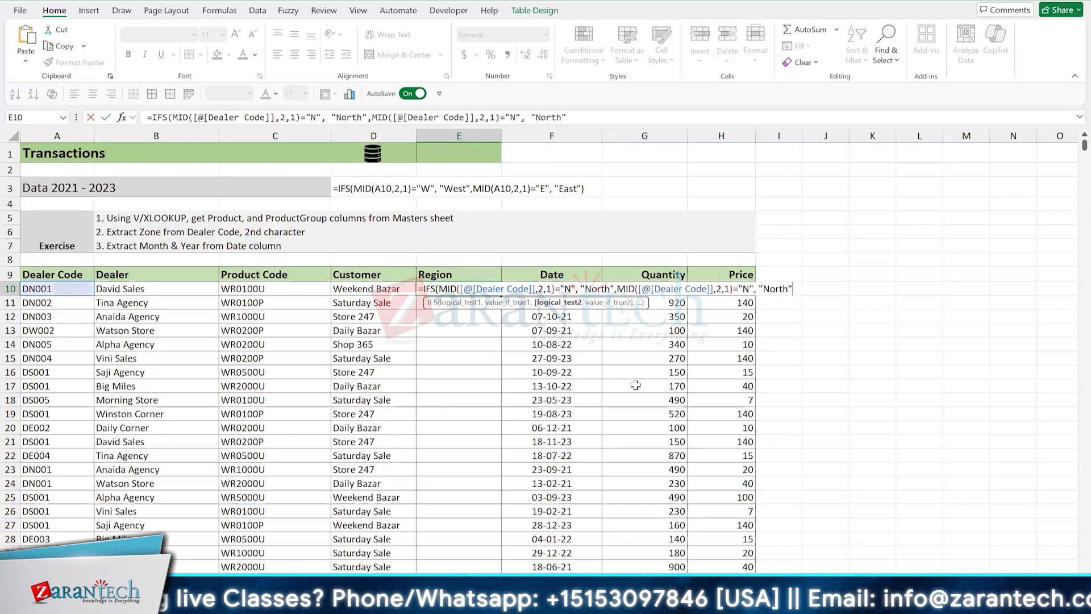
key(Left)
key(shift+Left)
key(shift+Left)
key(shift+Left)
key(shift+Left)
key(shift+Left)
text(West)
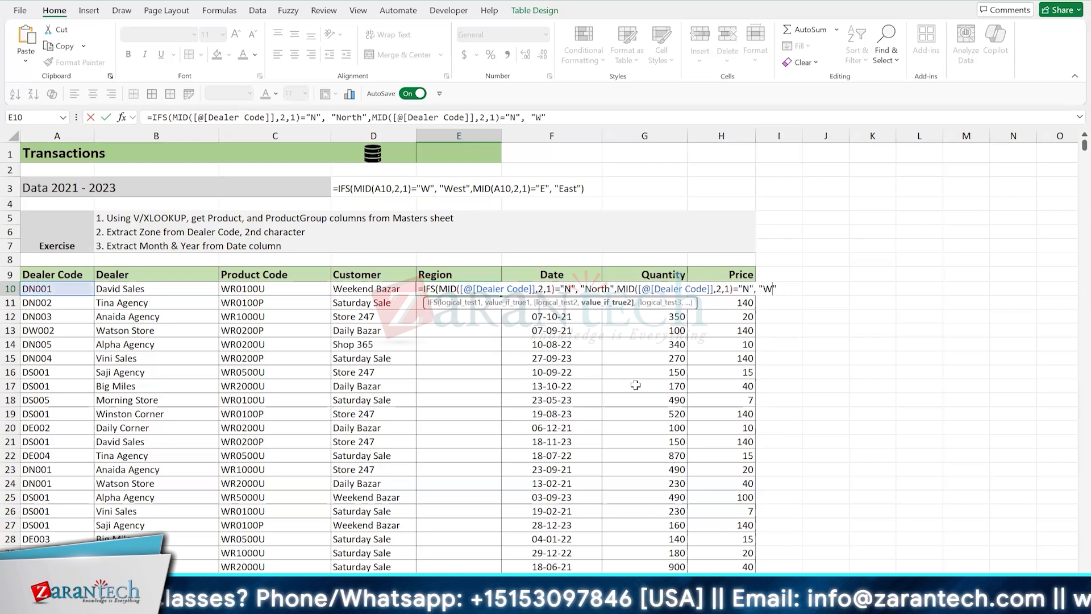
Change the test letter of the second condition in E10's formula to "W"
key(Left)
key(Left)
key(Left)
key(Left)
key(Left)
key(Left)
key(Left)
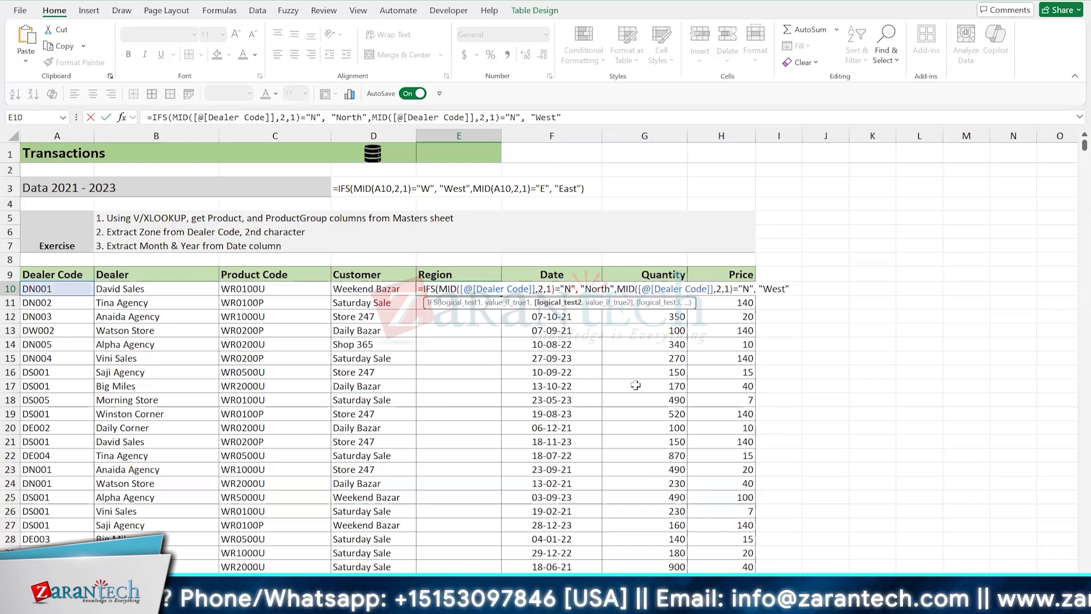
key(Left)
key(shift+Left)
text(W)
key(Right)
key(Right)
key(Right)
key(Right)
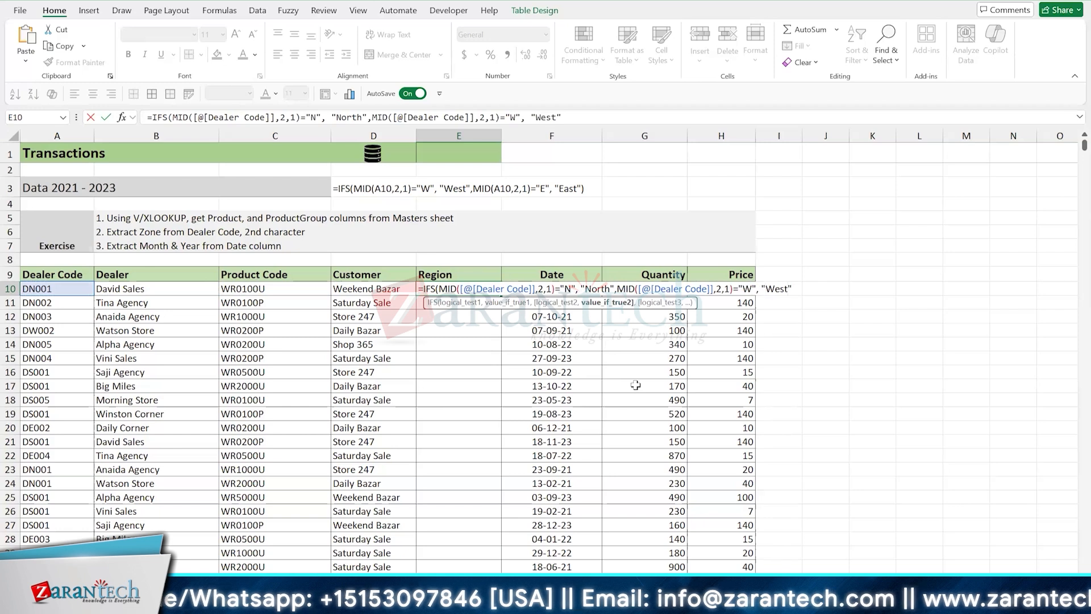
Add another copy of the North condition as the third pair in E10's formula and set its result to "South"
text(,)
key(ctrl+v)
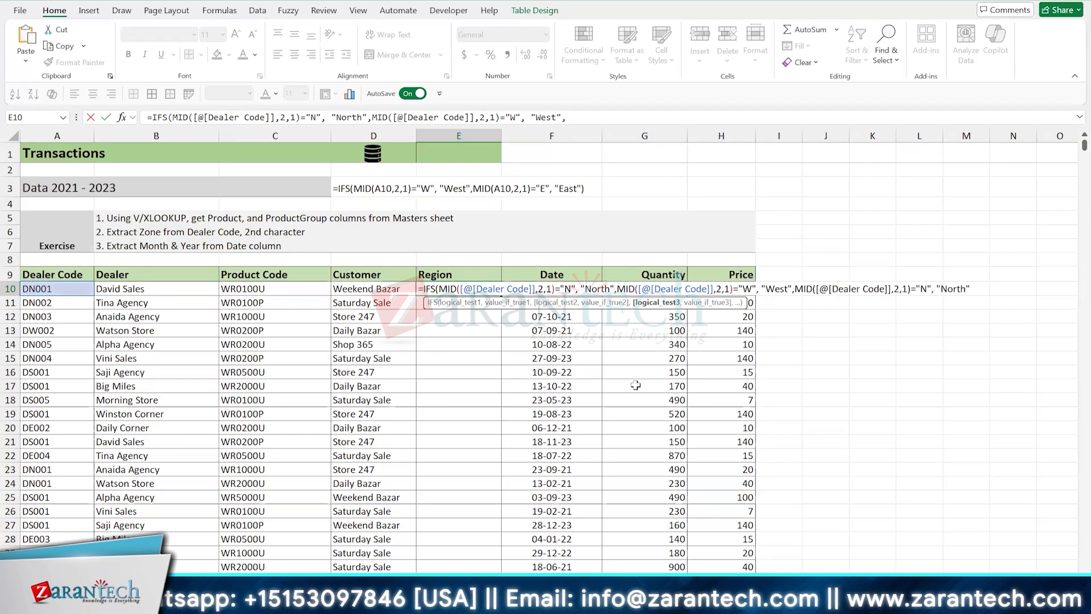
key(Left)
key(shift+Left)
key(shift+Left)
key(shift+Left)
key(shift+Left)
key(shift+Left)
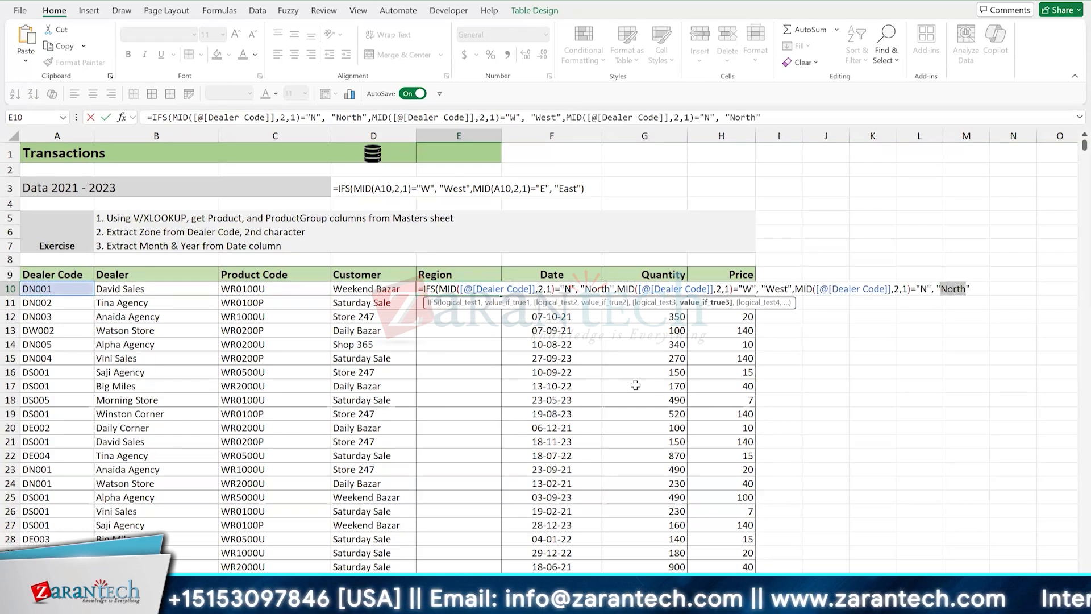
text(South)
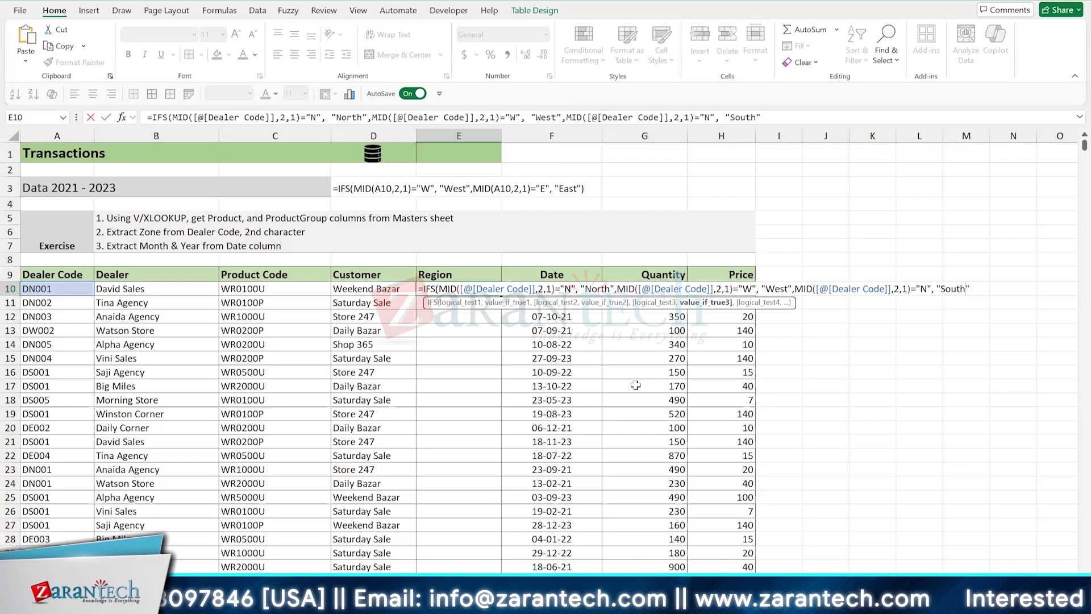
Change the test letter of the third condition in E10's formula to "S"
key(Left)
key(Left)
key(Left)
key(Left)
key(Left)
key(Left)
key(Left)
key(Left)
key(Left)
key(shift+Left)
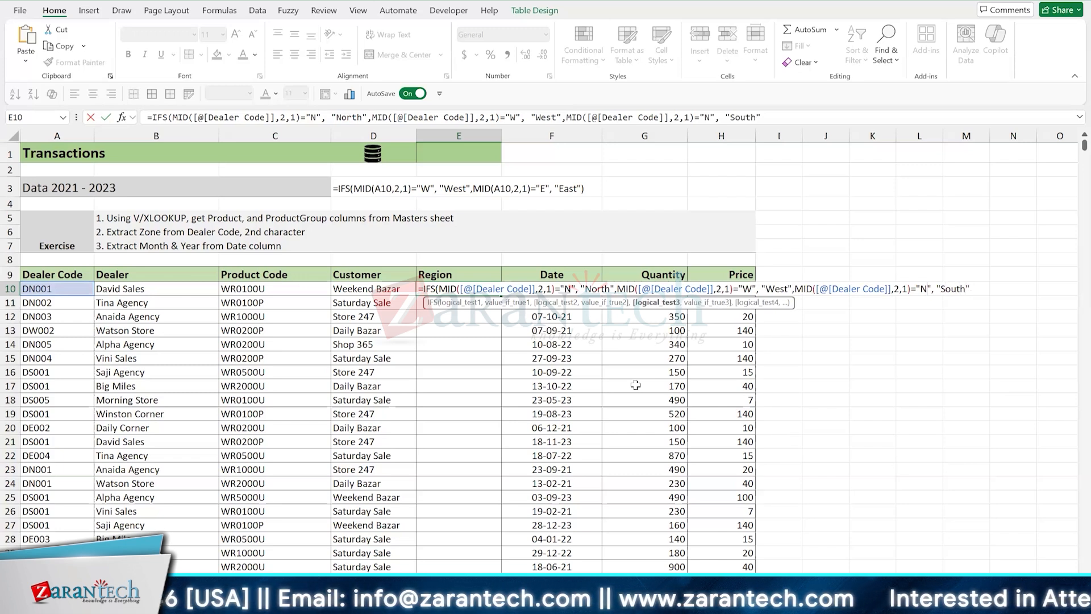
text(S)
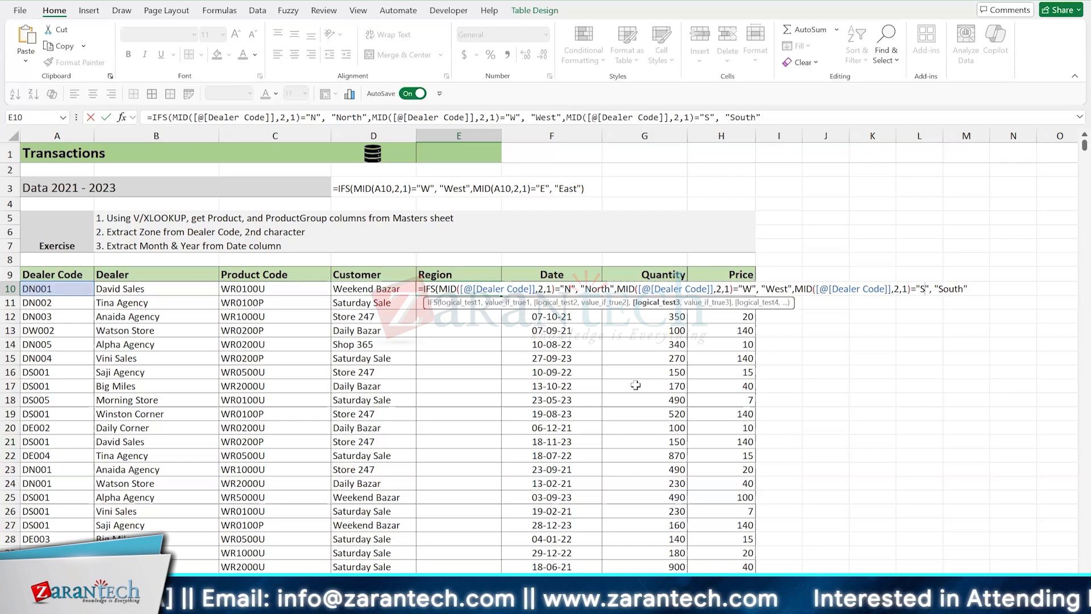
Add another copy of the North condition as the fourth pair in E10's formula and set its result to "East"
key(Right)
key(Right)
key(Right)
key(Right)
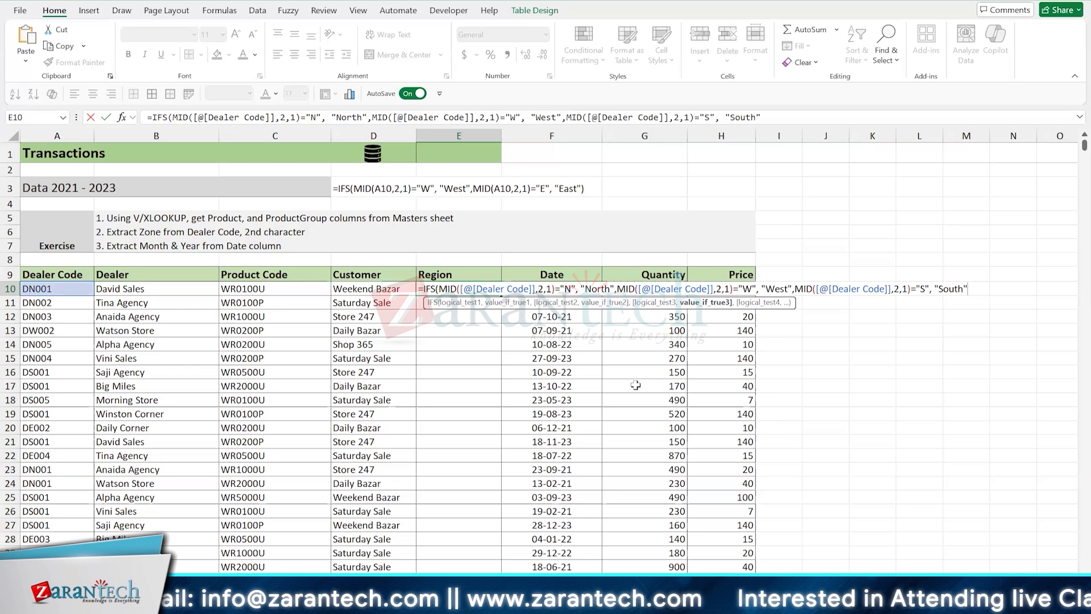
text(,)
key(ctrl+v)
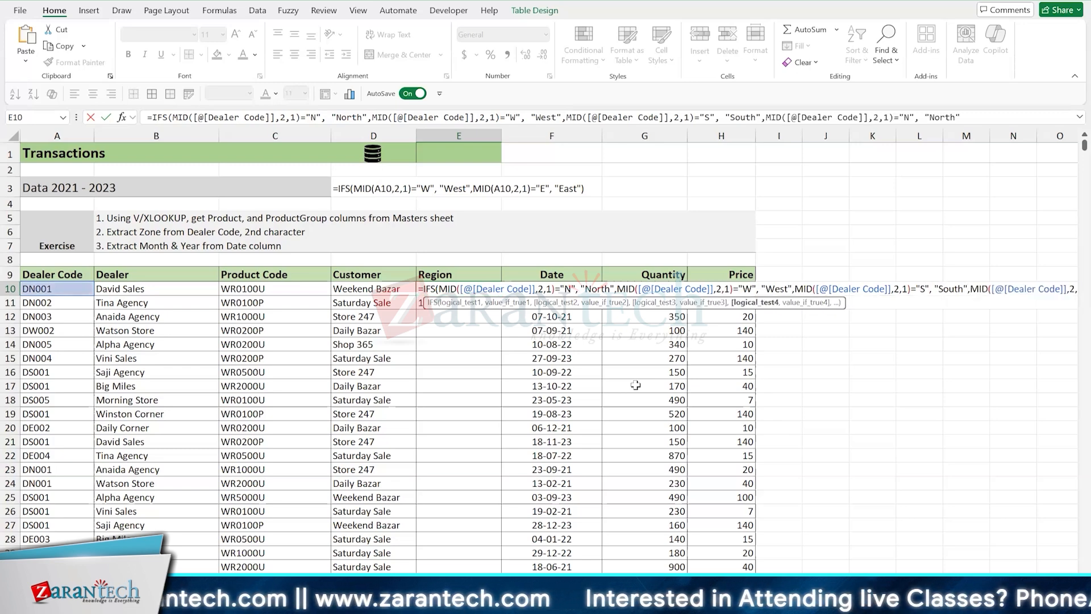
scroll(636, 385, right, 3)
key(Left)
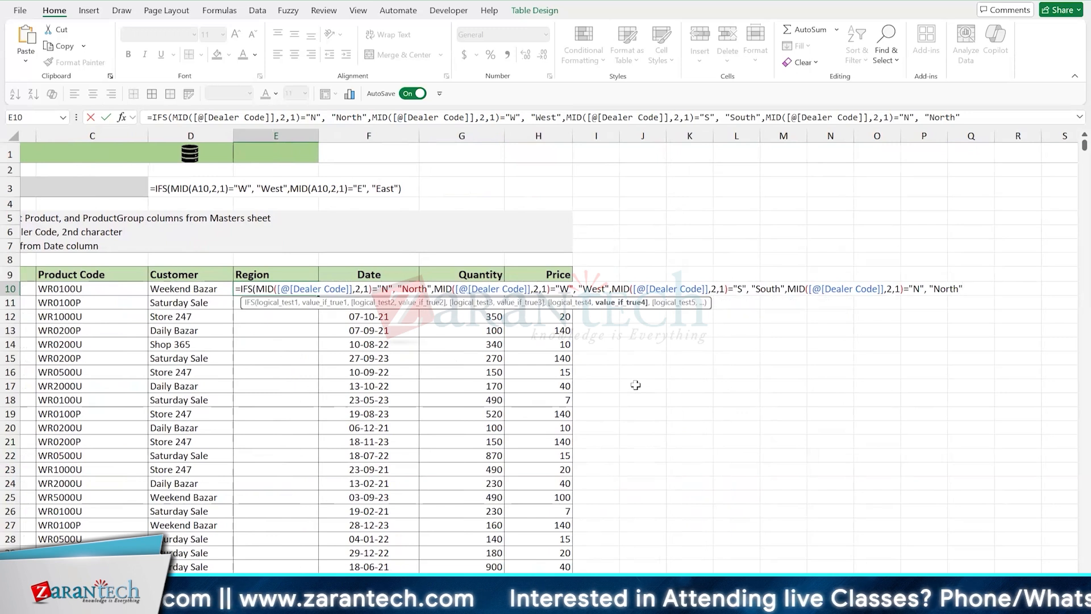
key(shift+Left)
key(shift+Left)
key(shift+Left)
key(shift+Left)
key(shift+Left)
key(shift+Left)
key(shift+Right)
text(East)
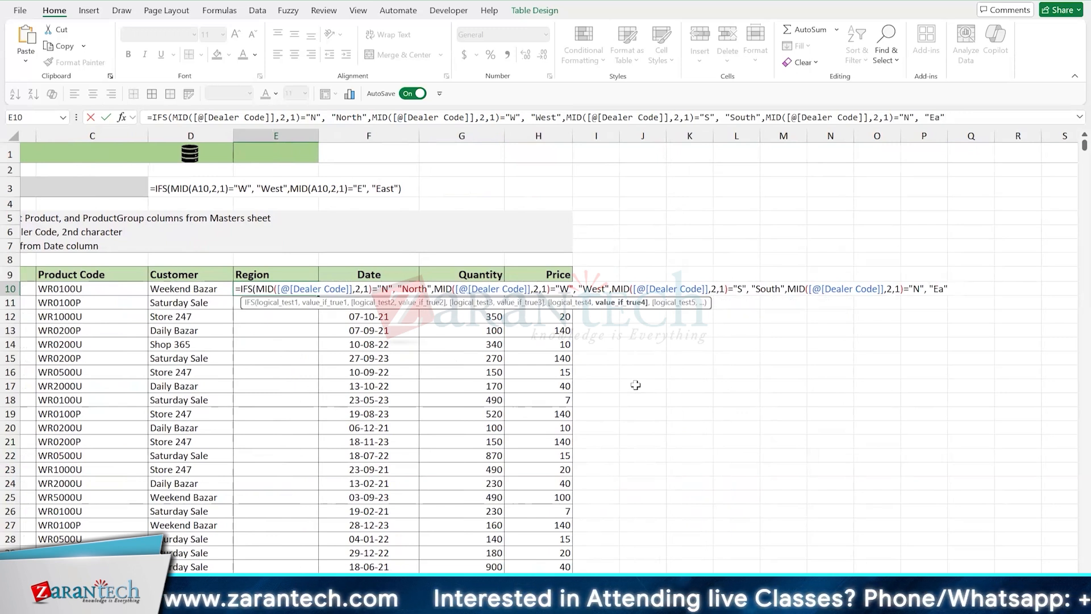
Change the test letter of the fourth condition to "E", then close and enter the IFS formula in E10
key(Left)
key(Left)
key(Left)
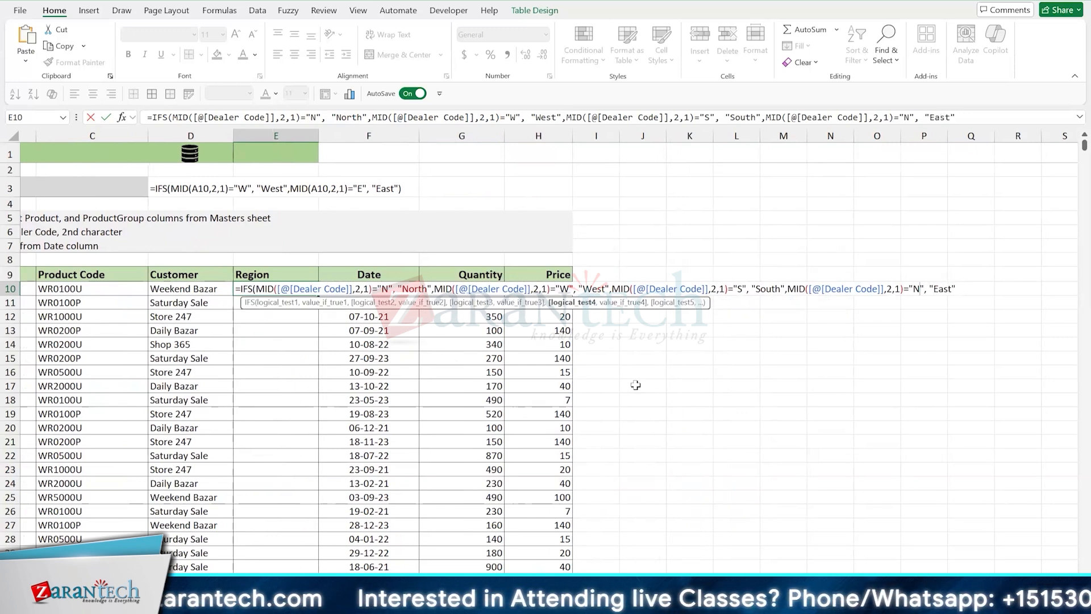
key(BackSpace)
text(E)
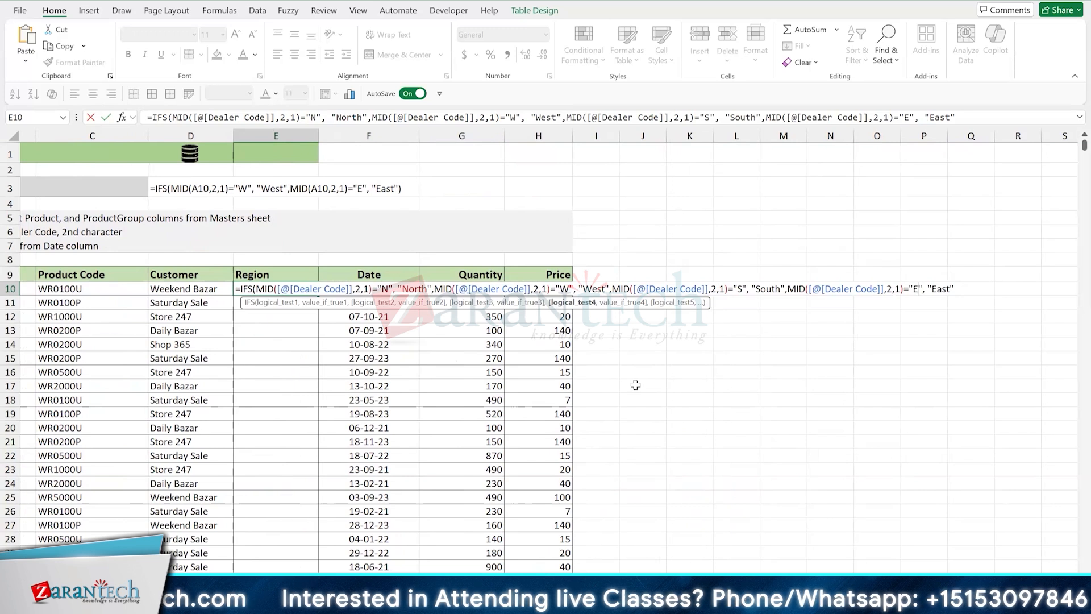
key(Right)
key(Right)
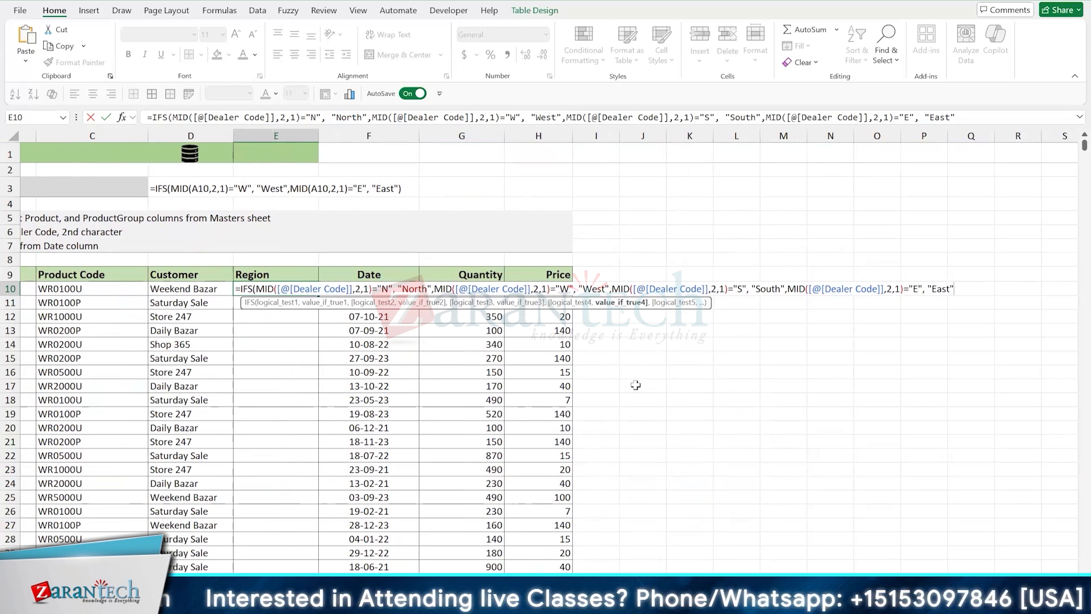
text())
key(Return)
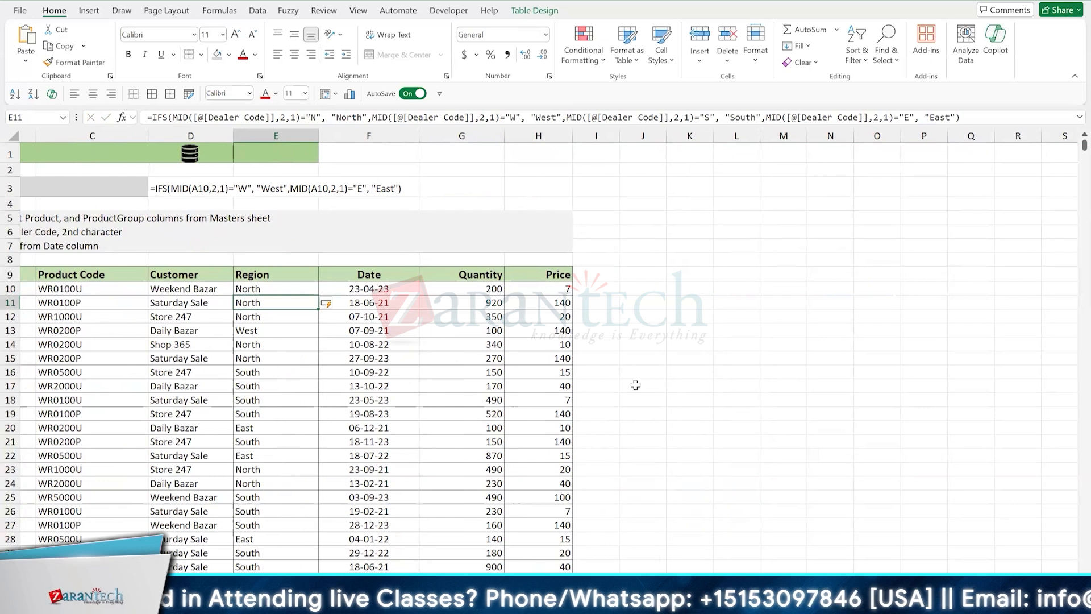
Reopen E10's formula and copy its first MID([@[Dealer Code]],2,1) expression
key(Up)
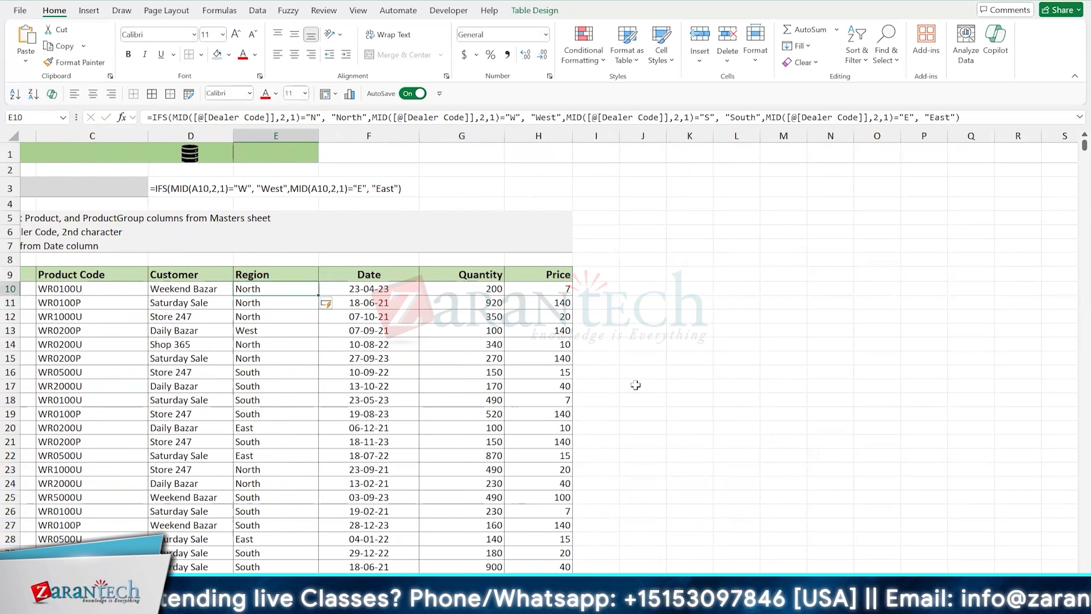
key(F2)
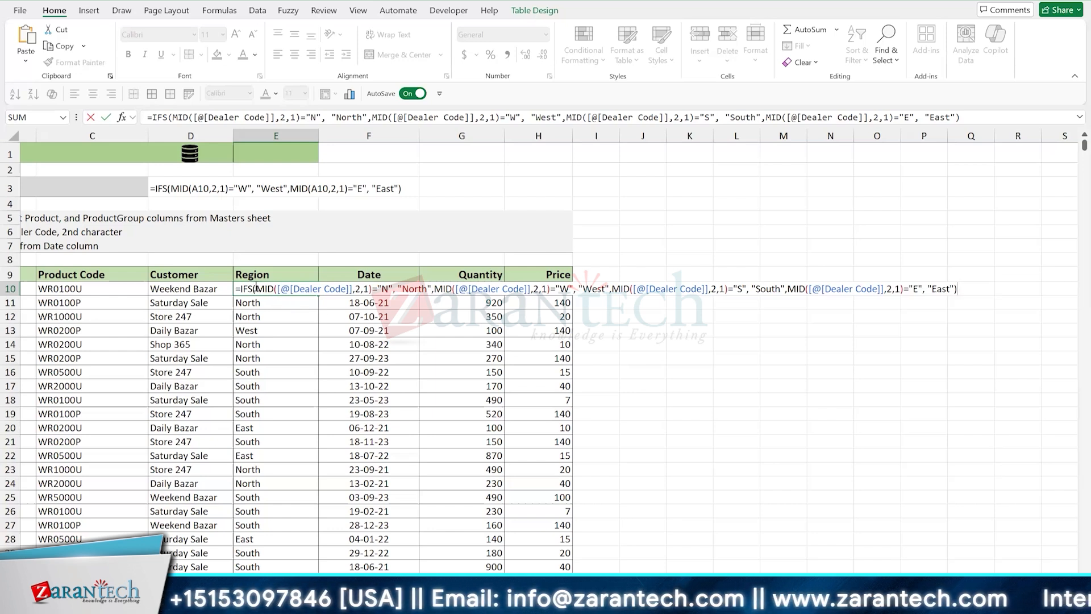
drag(275, 288, 374, 288)
key(ctrl+c)
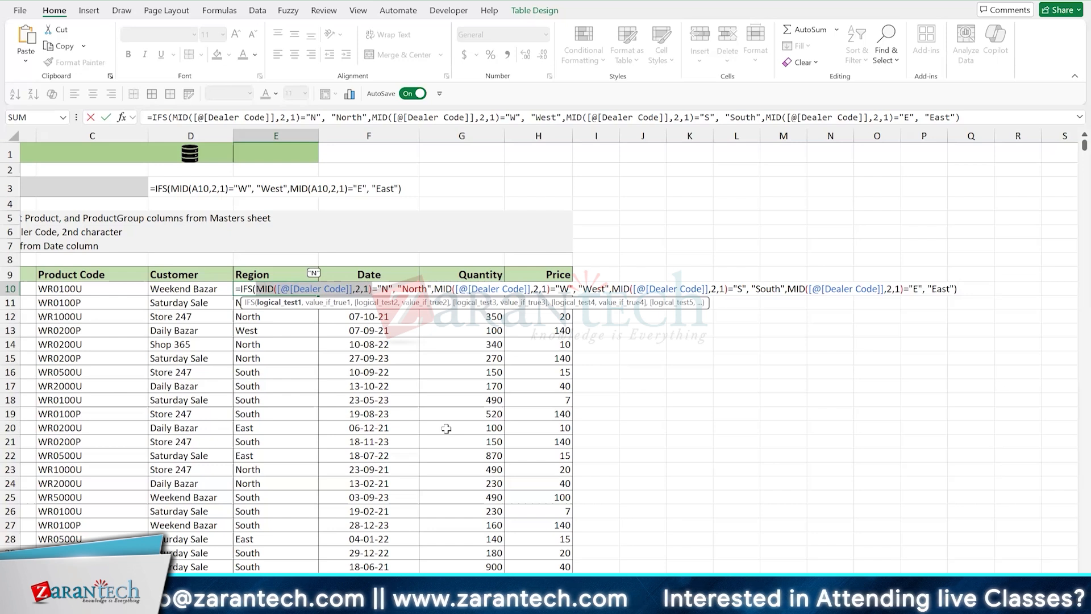
Wrap E10's IFS formula in a LET function that defines Rgn as MID([@[Dealer Code]],2,1)
key(End)
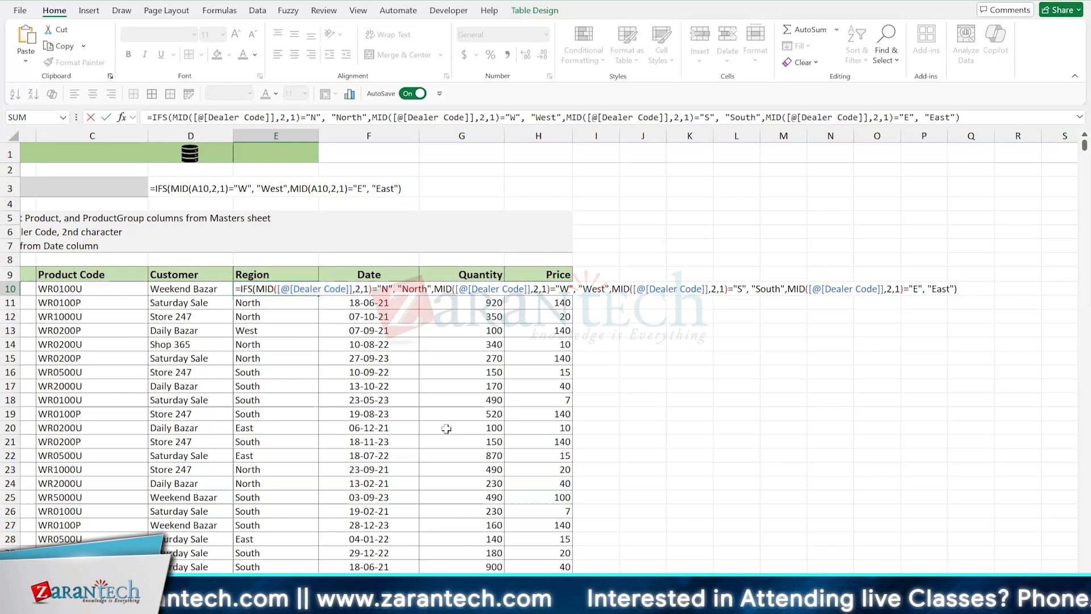
text(LET()
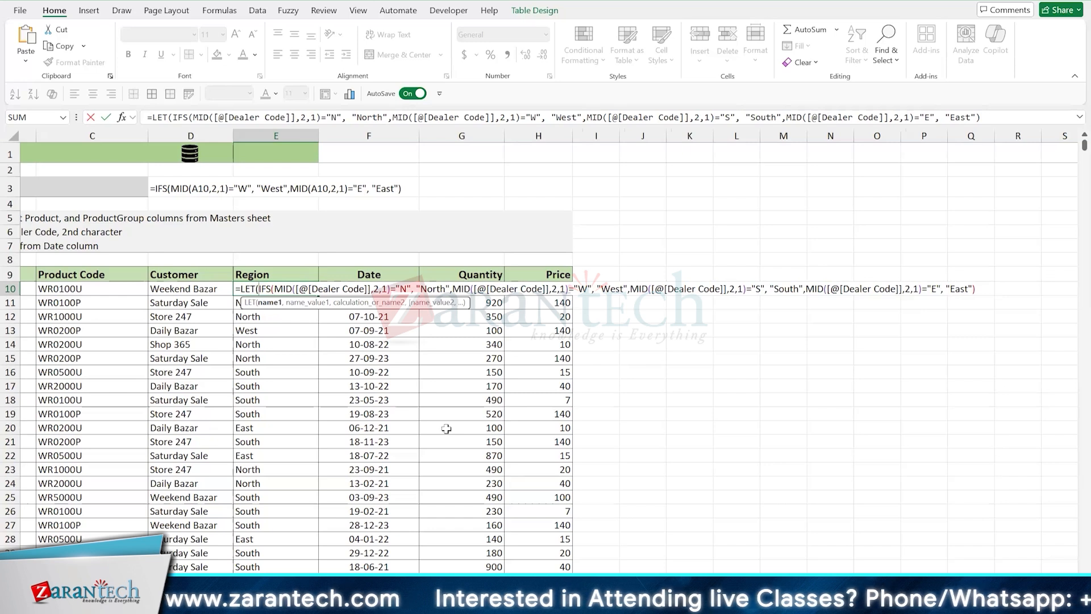
text(Rgn)
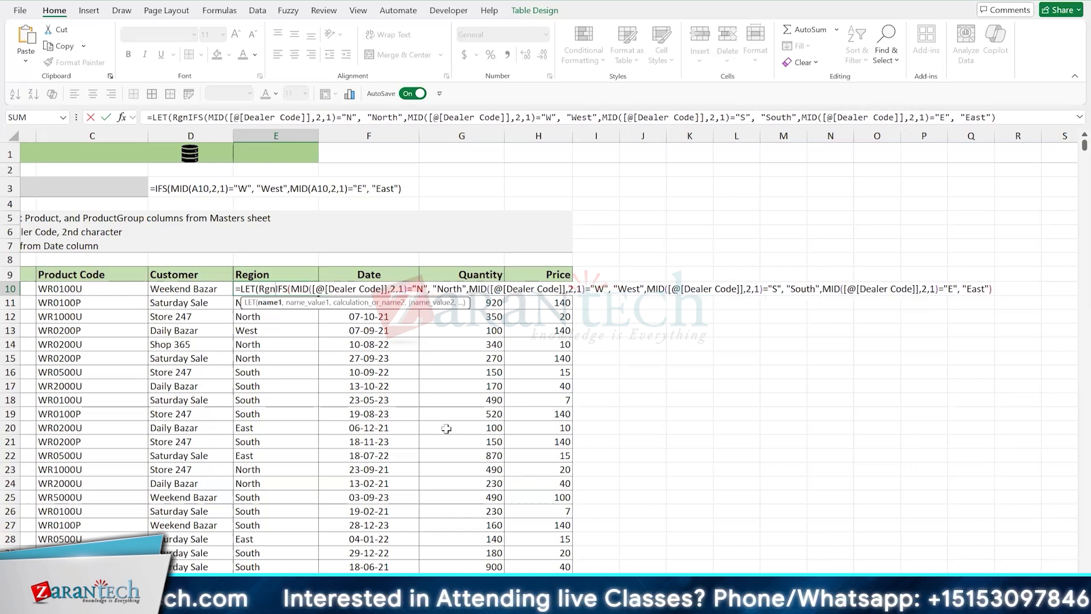
text(,)
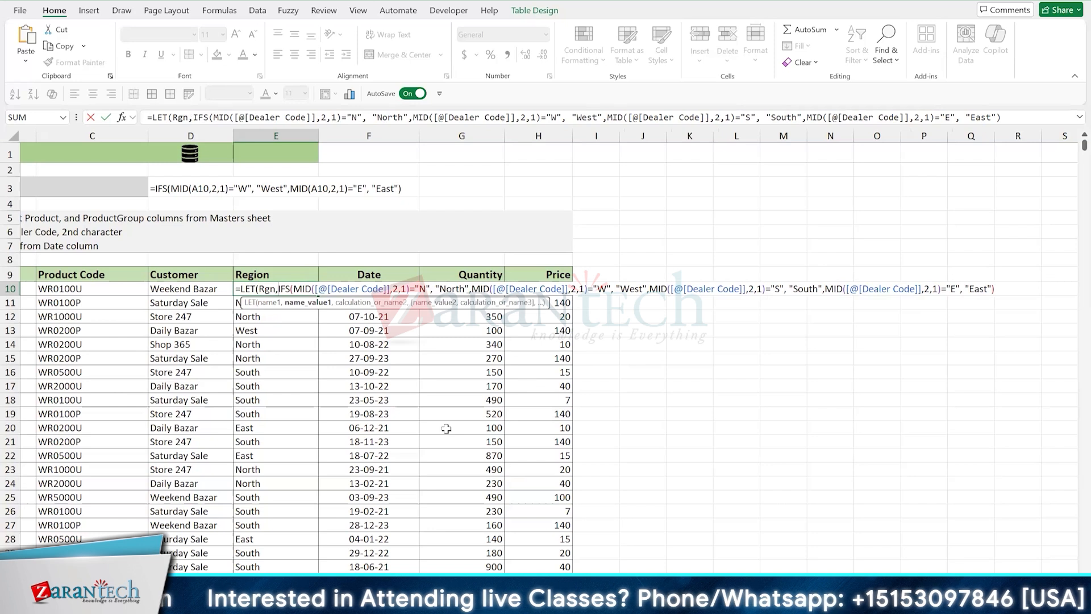
key(ctrl+v)
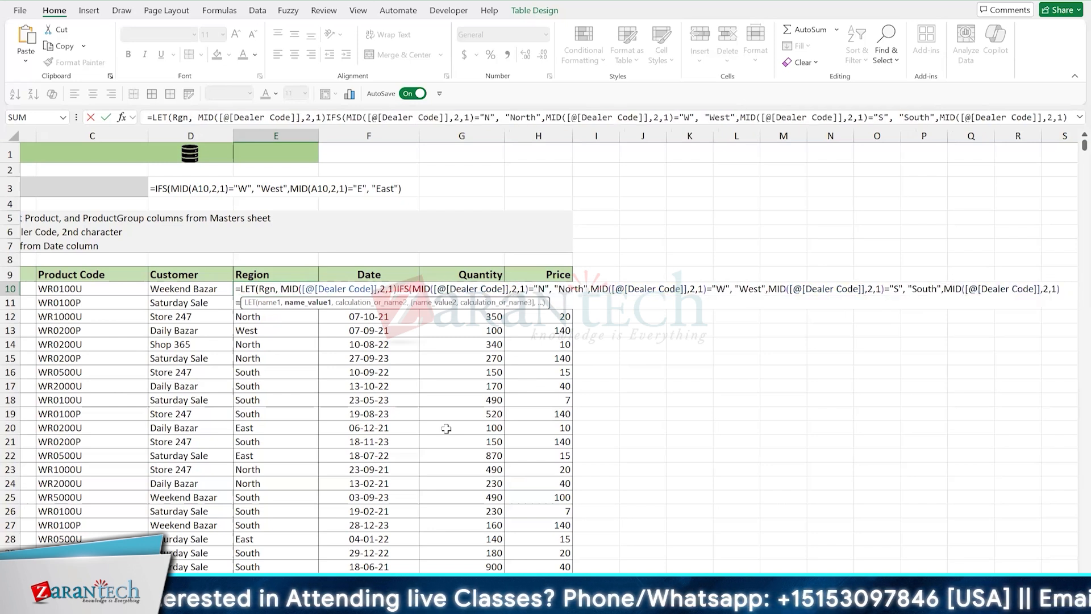
text(,)
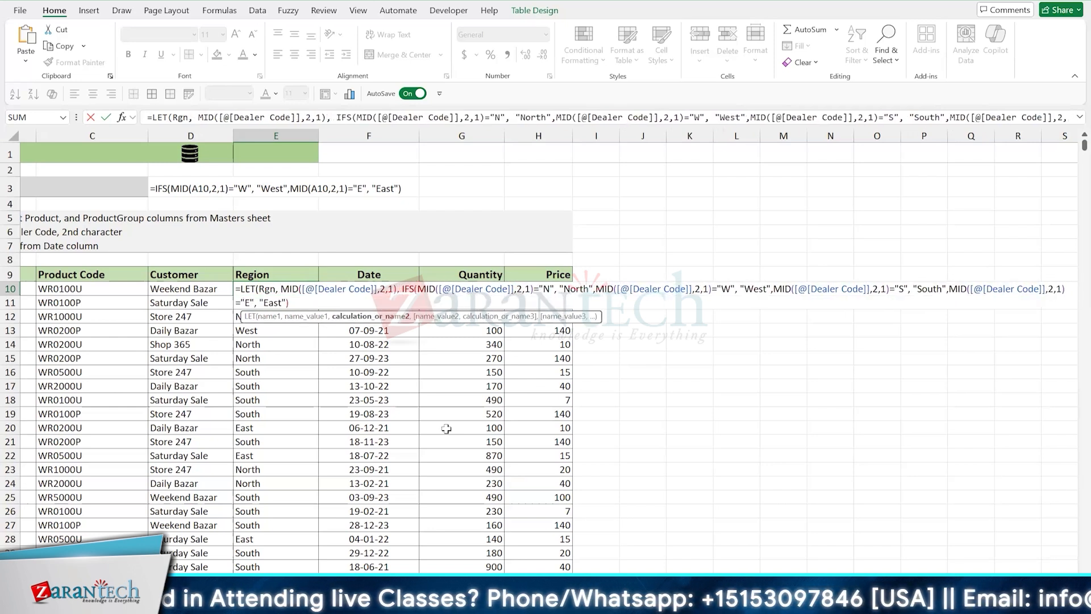
Enter the LET formula in E10, adding its closing parenthesis at the end
key(Return)
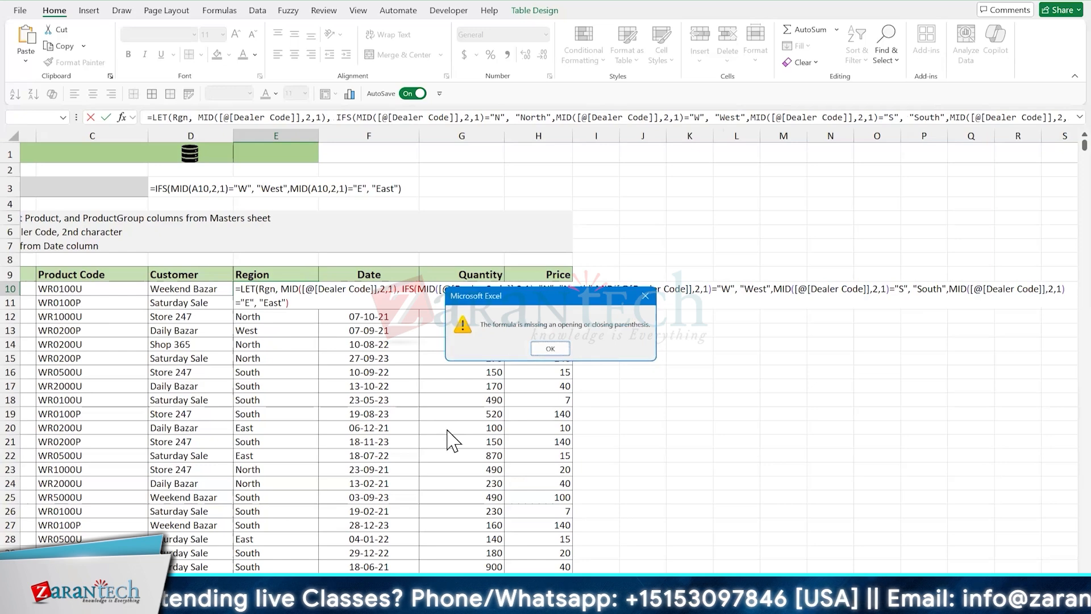
key(Return)
key(End)
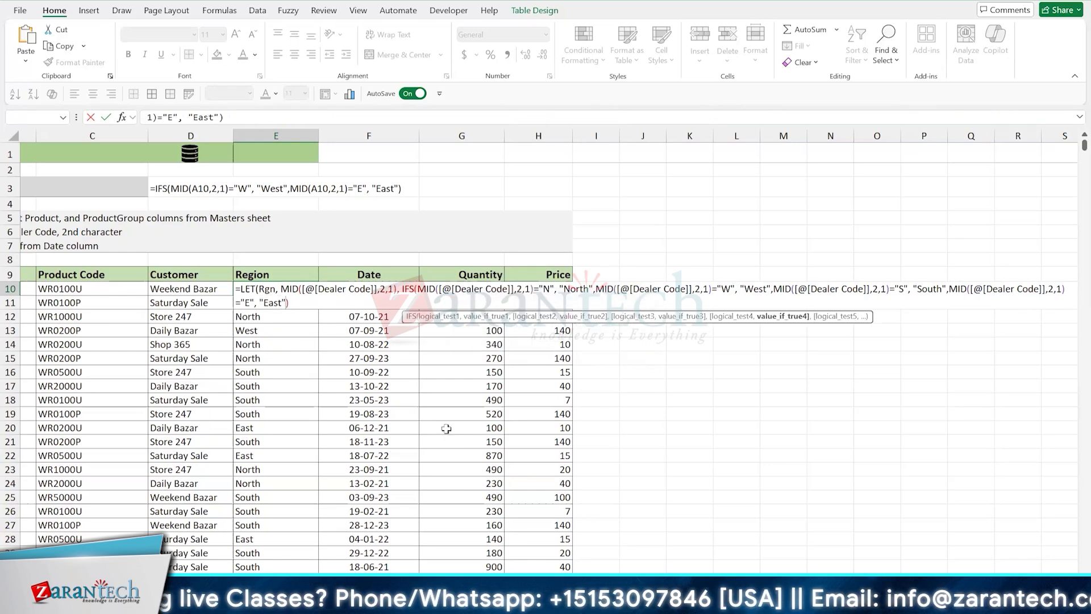
text())
key(ctrl+Return)
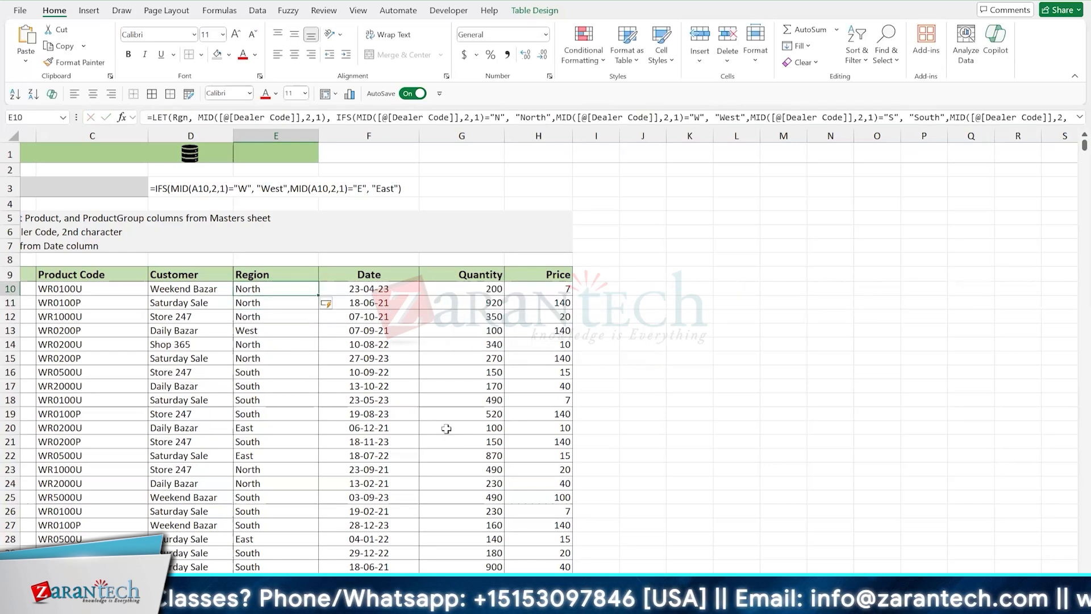
Replace the MID expression in the North condition of E10's IFS formula with the name Rgn
key(F2)
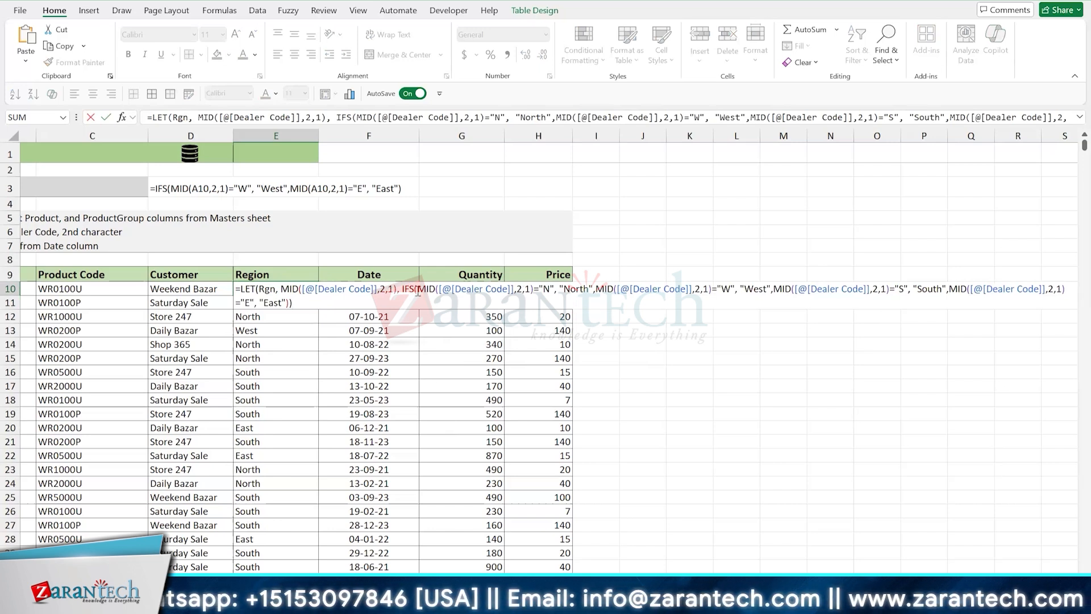
drag(417, 291, 535, 289)
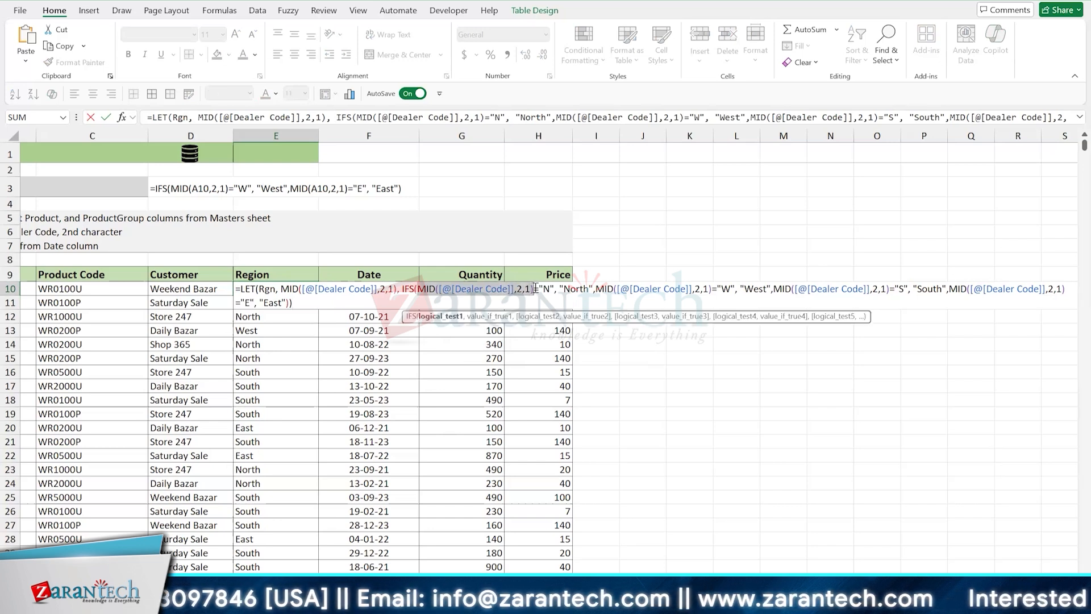
text(Rgn)
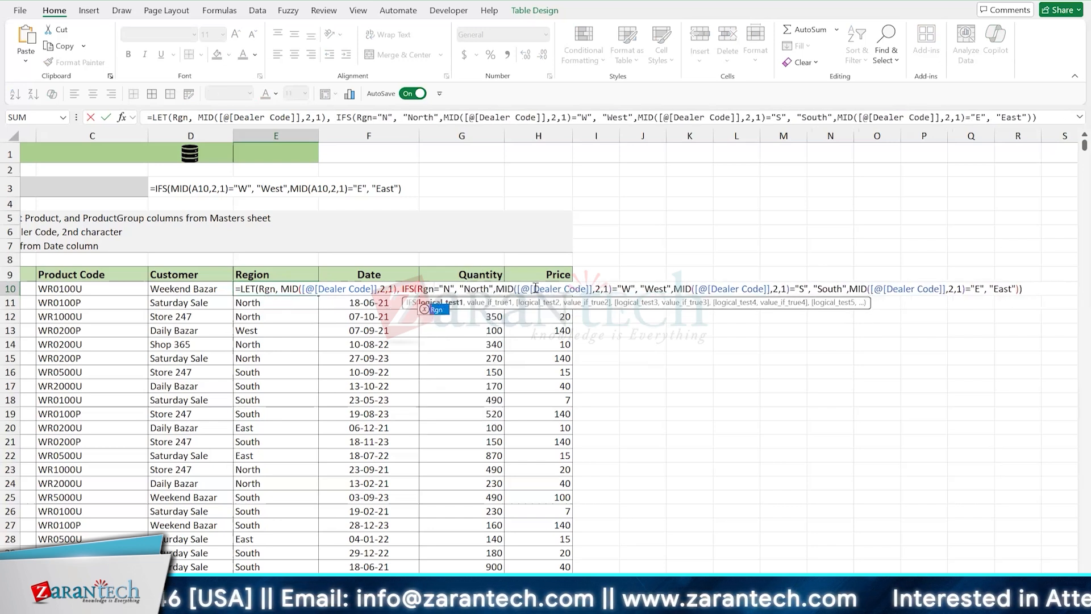
key(ctrl+shift+Left)
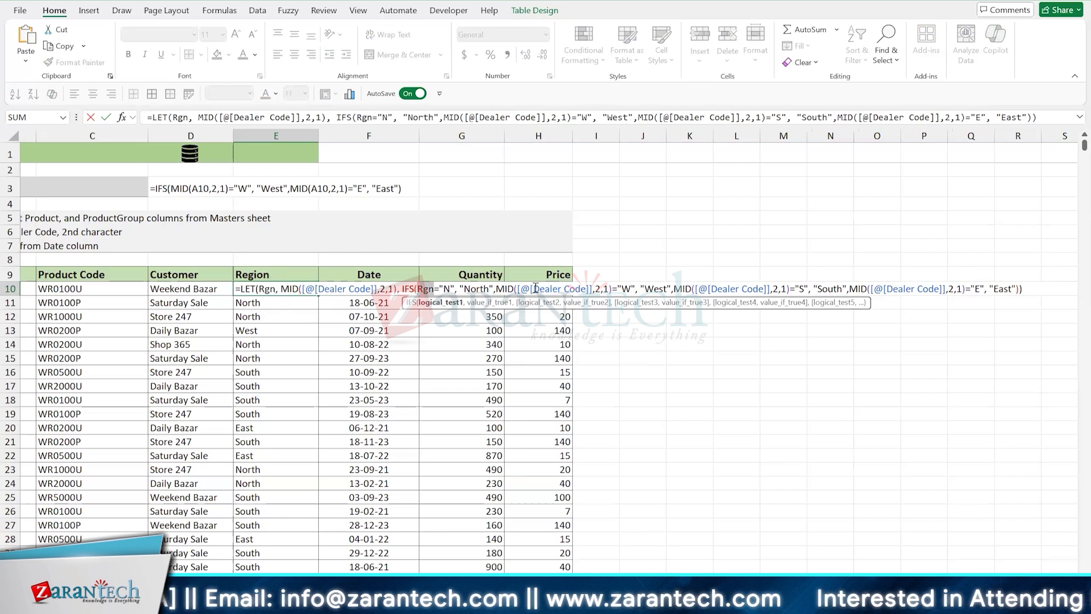
Replace the MID expression in the West condition of E10's formula with Rgn
key(ctrl+Right)
key(ctrl+Right)
key(ctrl+Right)
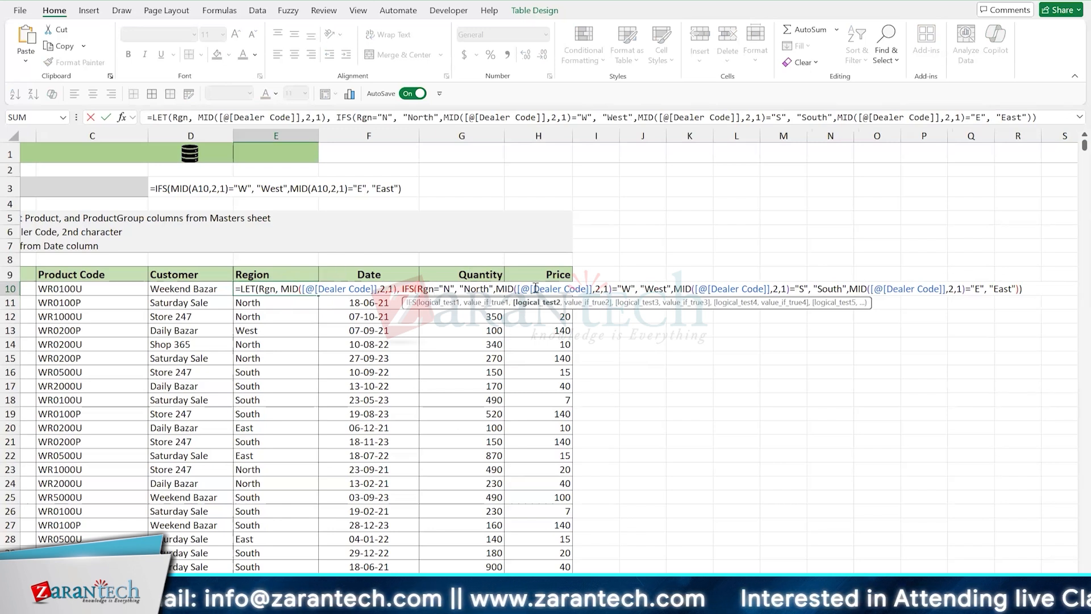
key(ctrl+shift+Right)
key(ctrl+shift+Right)
key(ctrl+shift+Right)
key(ctrl+shift+Right)
key(ctrl+shift+Right)
key(ctrl+shift+Right)
key(ctrl+shift+Right)
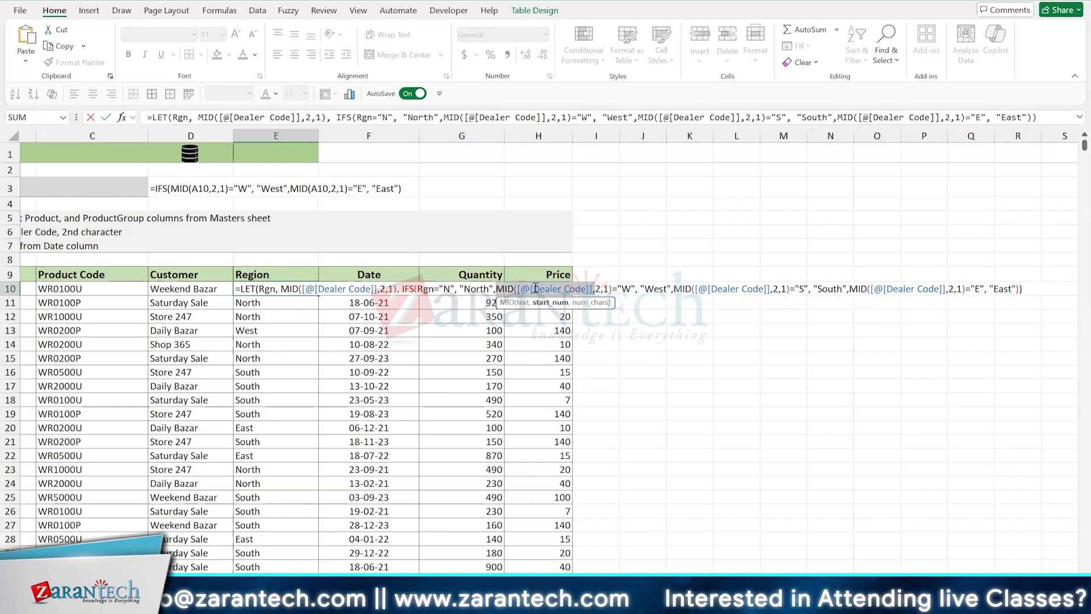
key(ctrl+shift+Right)
key(ctrl+shift+Right)
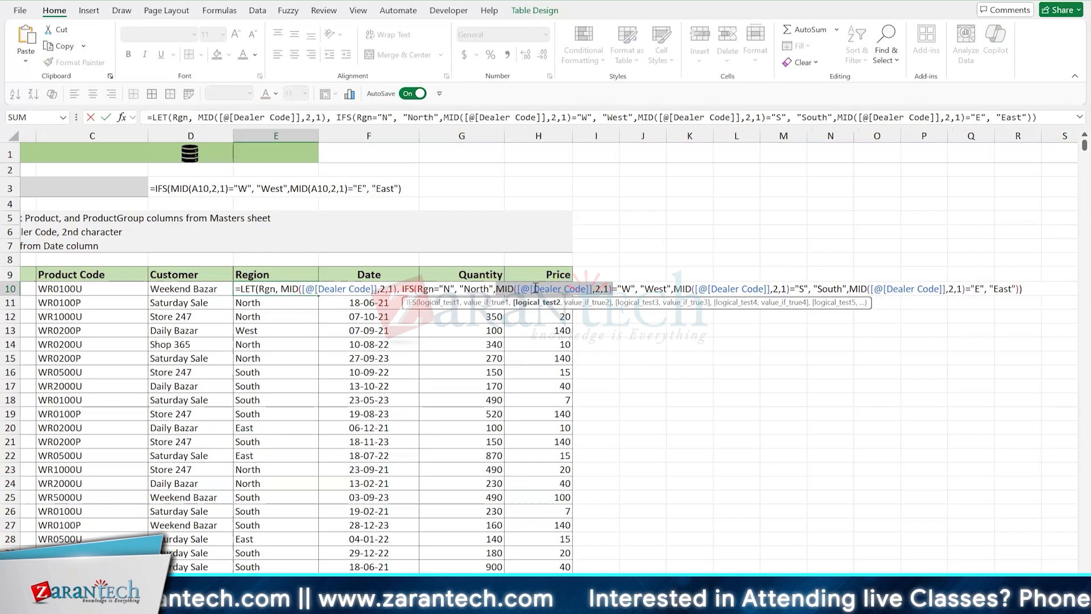
text(Rgn)
Replace the MID expression in the South condition of E10's formula with Rgn
key(ctrl+Right)
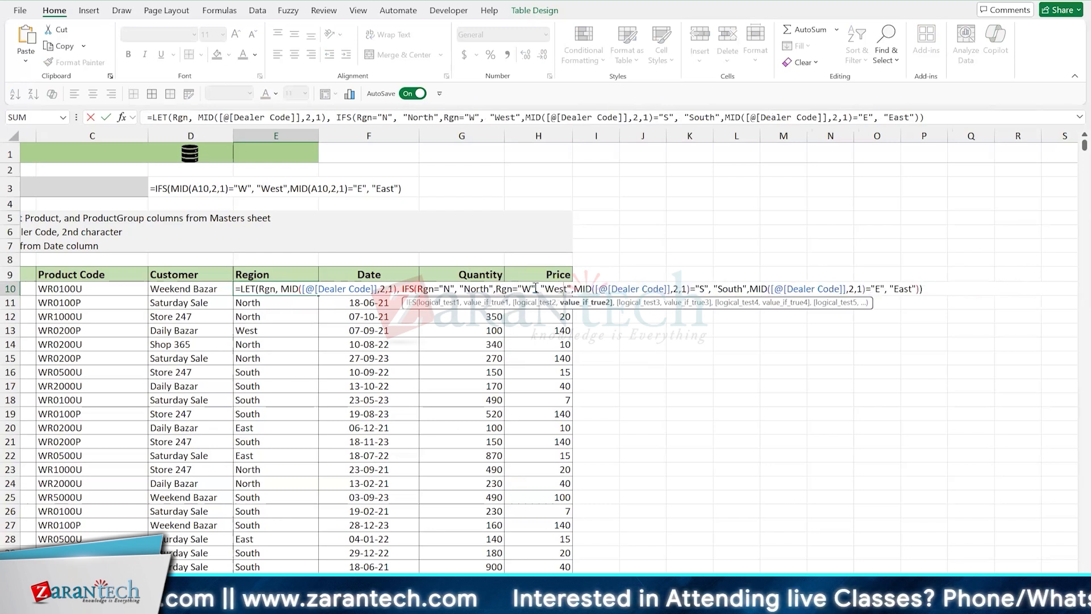
key(ctrl+Right)
key(ctrl+shift+Right)
key(ctrl+shift+Right)
key(ctrl+shift+Right)
key(ctrl+shift+Right)
key(ctrl+shift+Right)
key(ctrl+shift+Right)
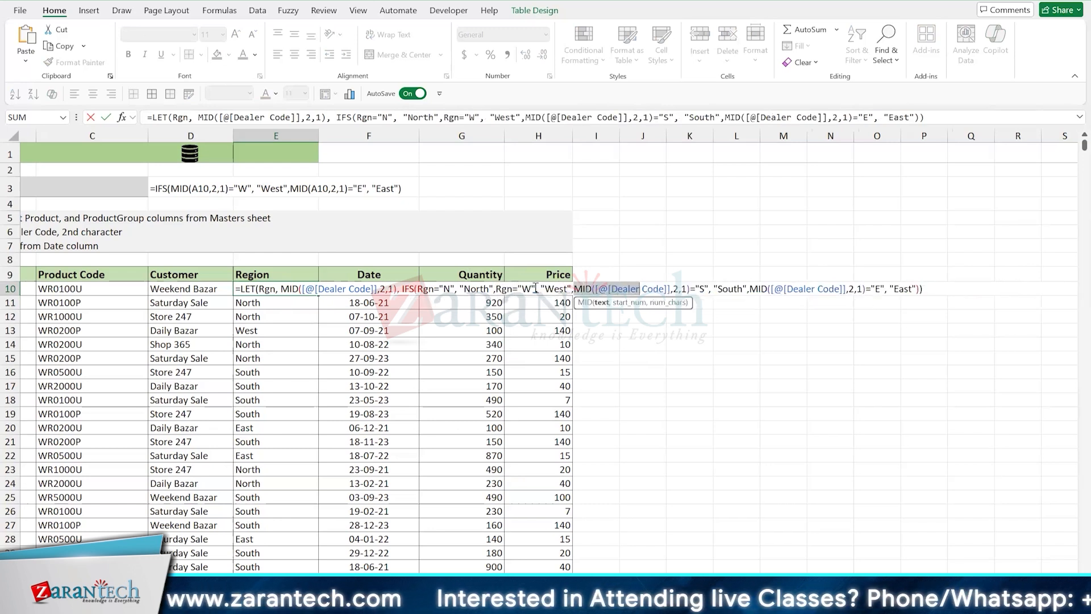
key(ctrl+shift+Right)
key(ctrl+shift+Right)
text(Rgn)
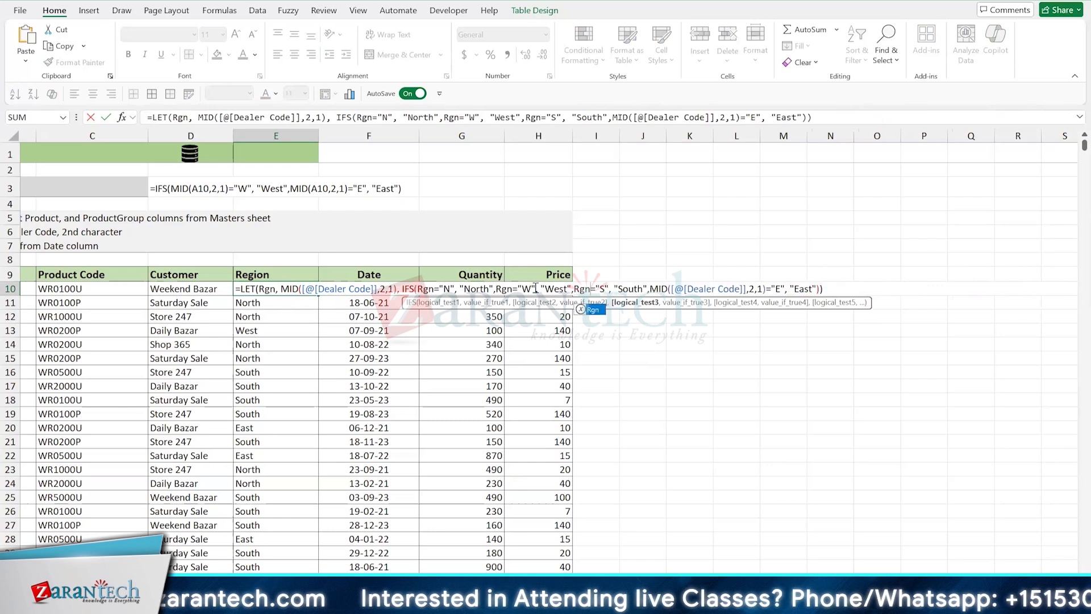
Replace the MID expression in the East condition with Rgn and enter the shortened formula in E10
key(ctrl+Right)
key(ctrl+Right)
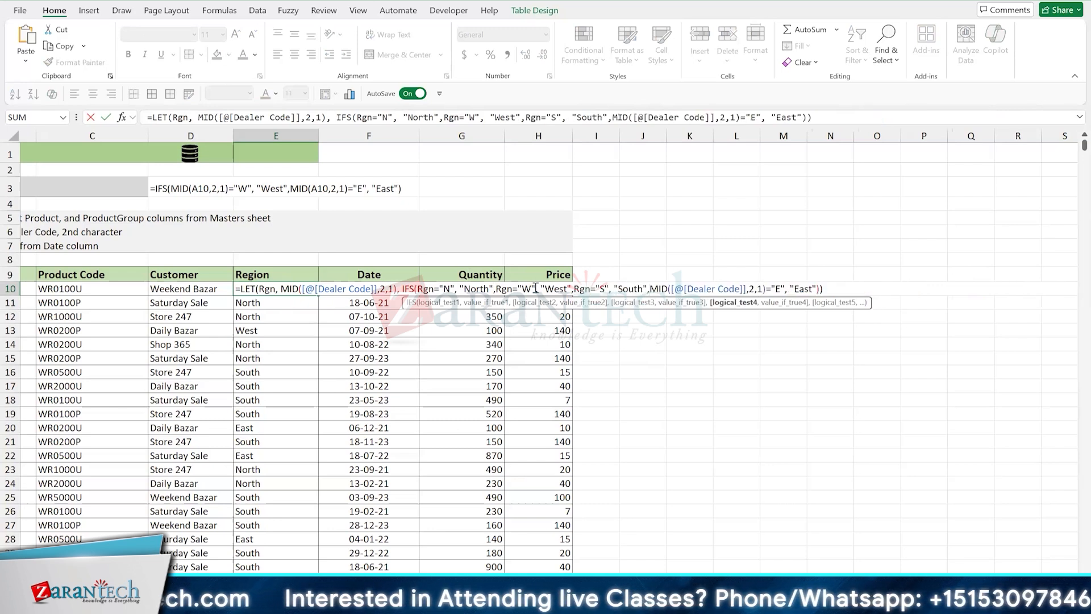
key(ctrl+shift+Right)
key(ctrl+shift+Right)
key(ctrl+shift+Right)
key(ctrl+shift+Right)
key(ctrl+shift+Right)
key(ctrl+shift+Right)
key(ctrl+shift+Right)
key(ctrl+shift+Right)
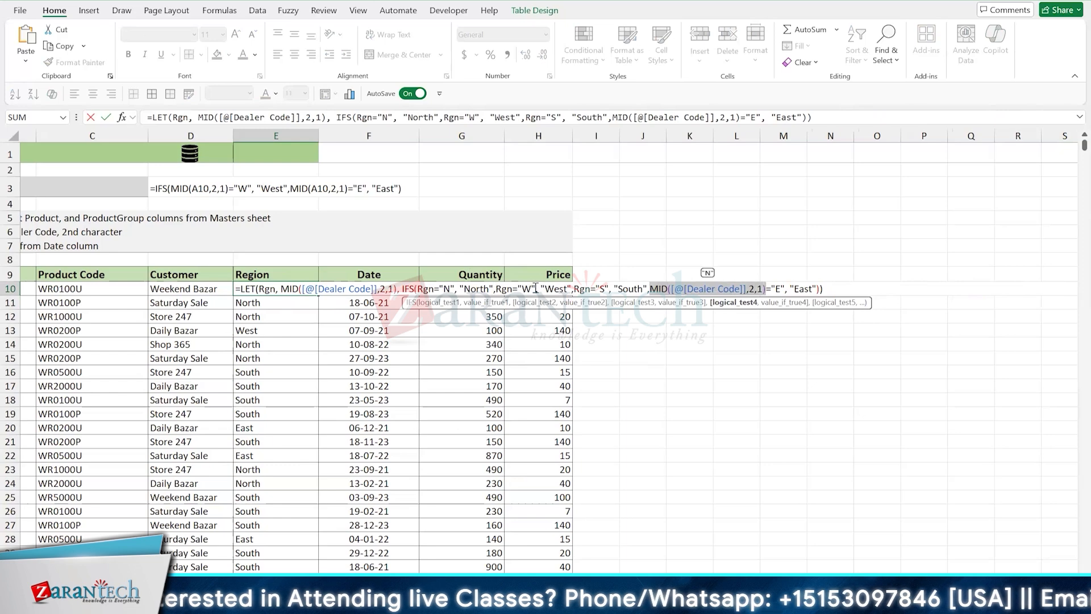
text(Rgn)
key(ctrl+Return)
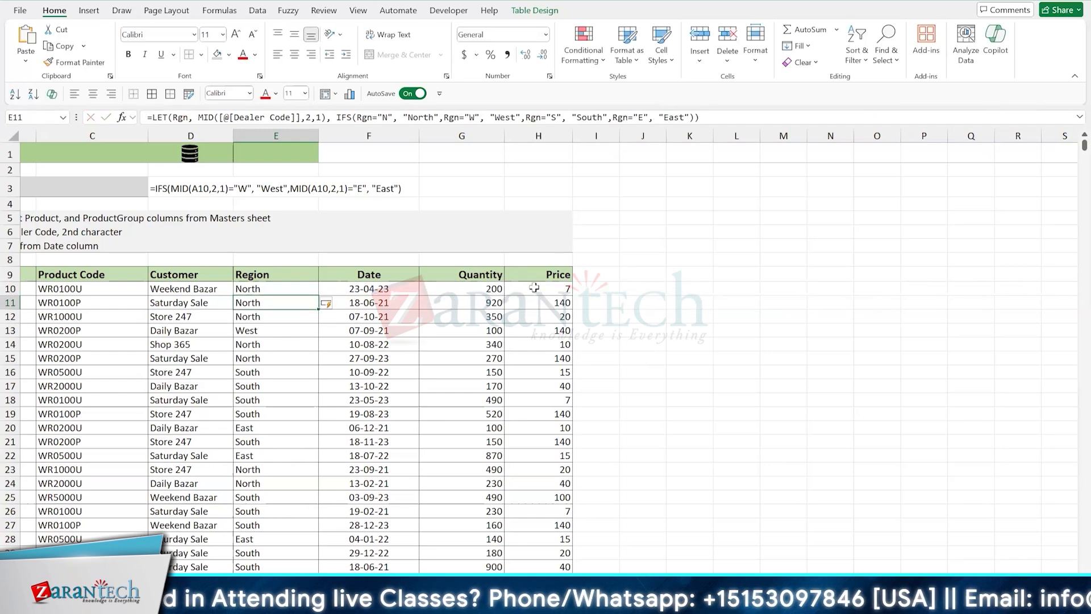
Review the LET formula in E10, close it without edits and select cell E7
key(F2)
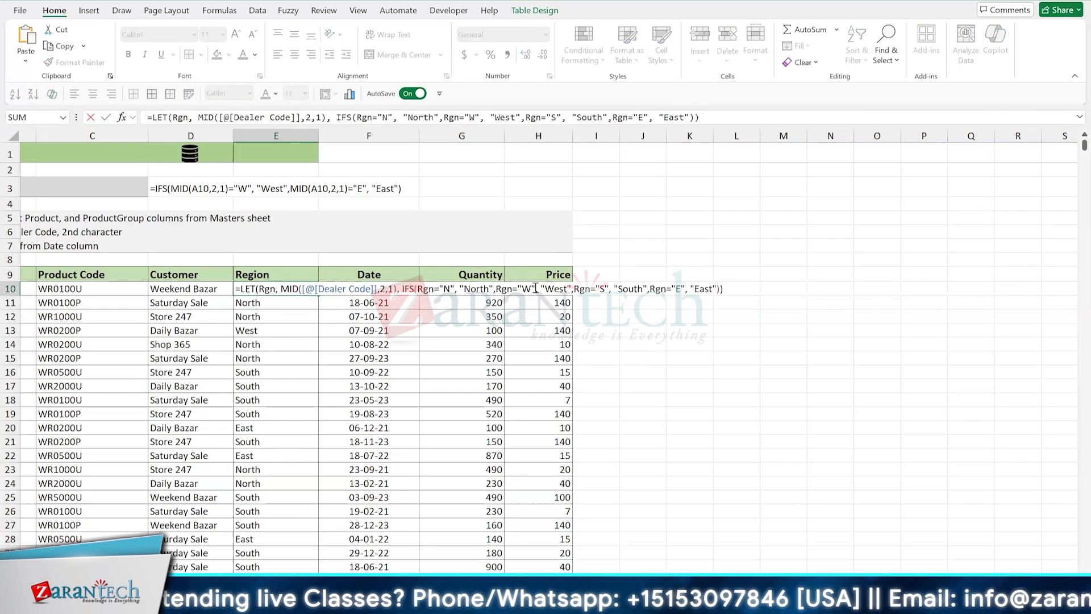
key(Return)
key(Up)
key(Up)
key(Up)
key(Up)
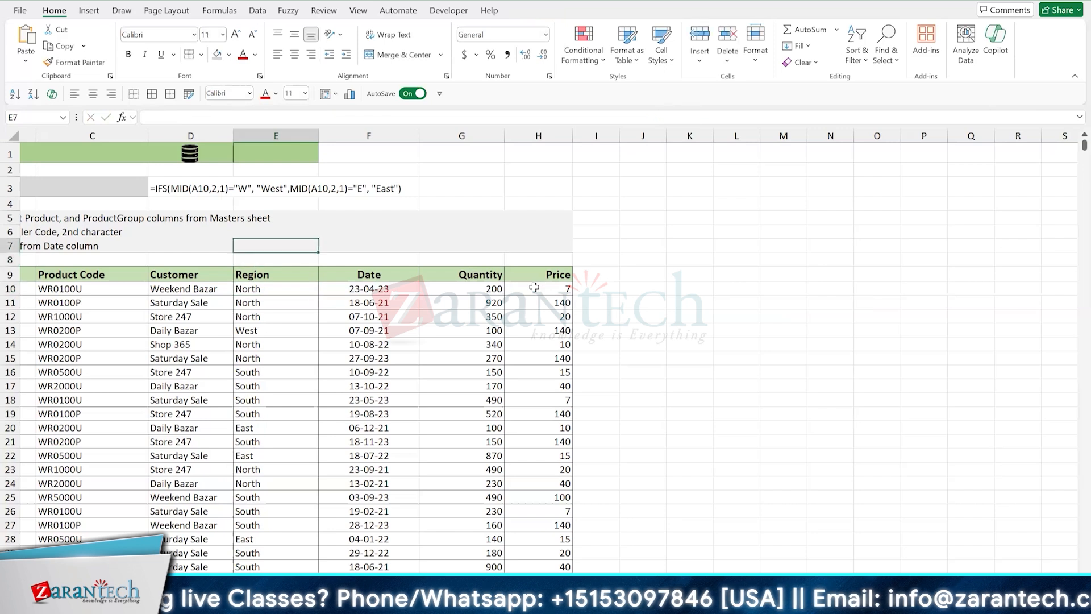
Put E10's full LET formula with the Rgn variable into cell E7 as visible text and return to E10
text(=LET(Rgn, MID([@[Dealer Code]],2,1), IFS(Rgn="N", "North",Rgn="W", "West",Rgn="S", "South",Rgn="E", "East")))
key(Return)
key(Down)
key(Down)
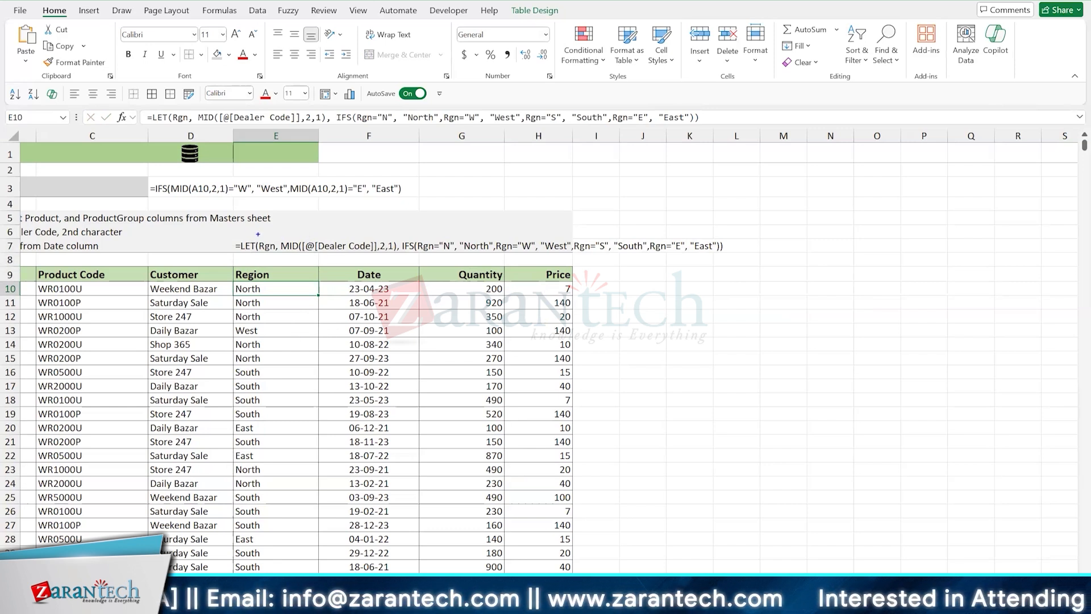
Mark up the E7 formula text: box Rgn and its MID expression, link them with an arrow and underline each Rgn in the IFS conditions
mouse_move(258, 232)
mouse_down()
mouse_move(273, 262)
mouse_move(398, 256)
mouse_move(329, 214)
mouse_move(281, 229)
mouse_move(296, 231)
mouse_up()
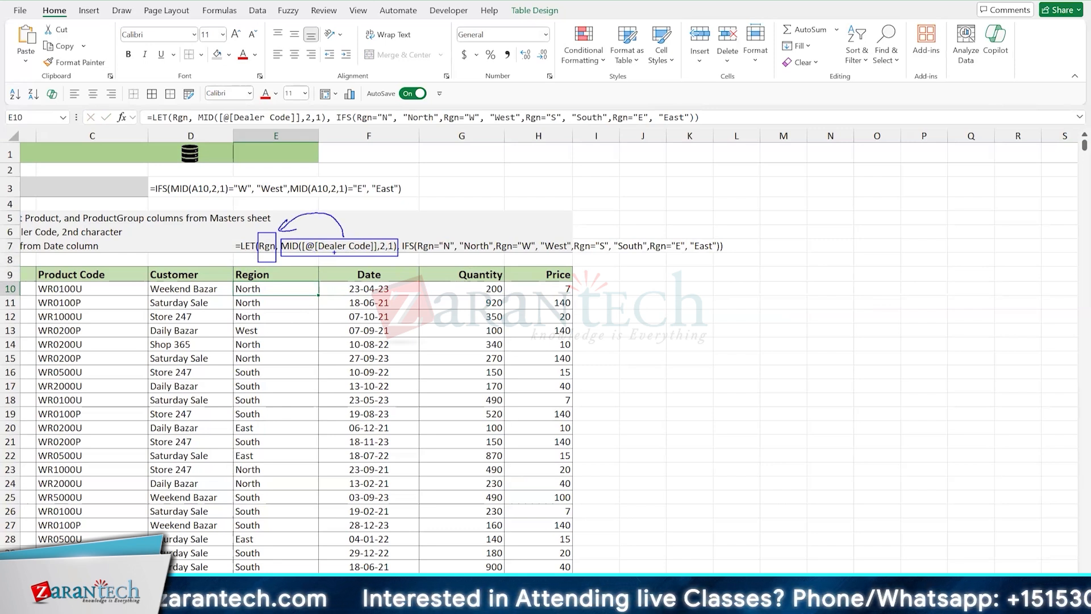
drag(418, 256, 435, 256)
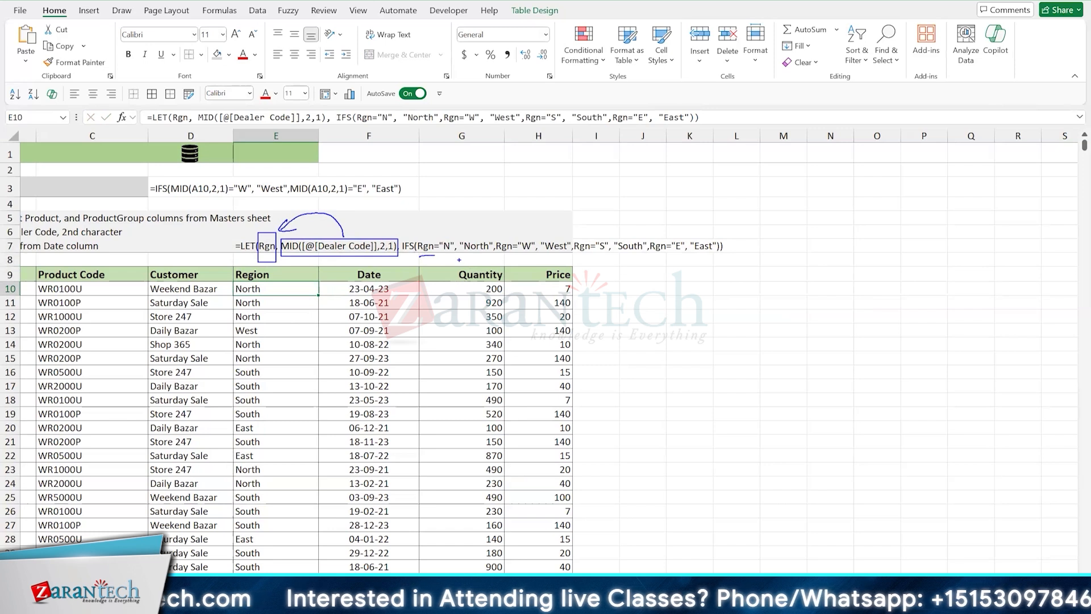
drag(503, 259, 669, 255)
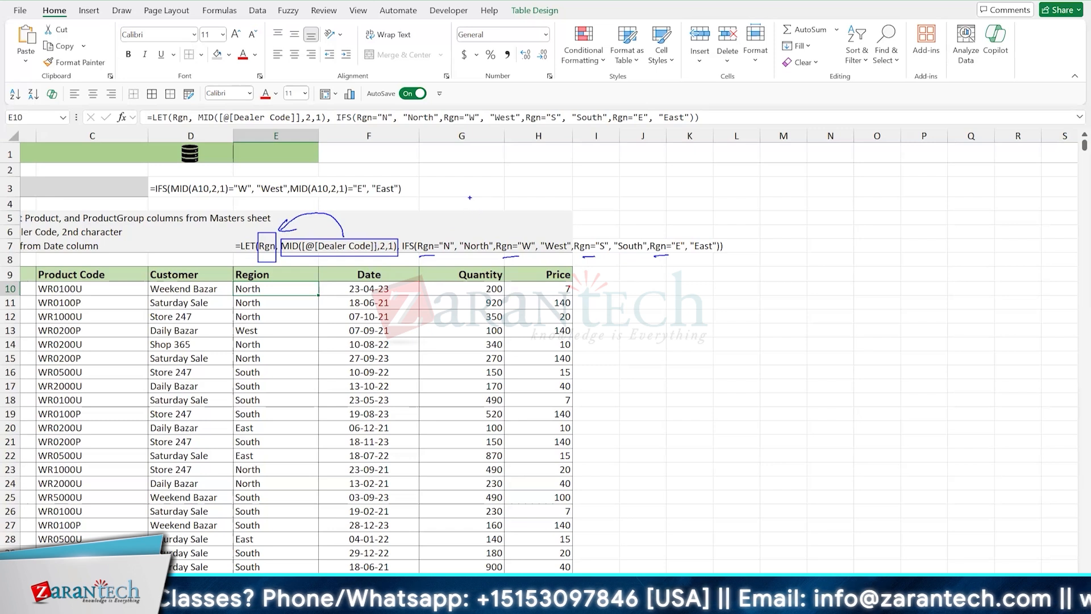
Handwrite the general syntax LET(VAR, EXP, FUNCTION(VAR ---)) on screen above the formula text
mouse_move(463, 188)
mouse_down()
mouse_move(515, 206)
mouse_move(540, 180)
mouse_move(552, 195)
mouse_up()
drag(544, 192, 562, 192)
mouse_move(560, 190)
mouse_down()
mouse_move(575, 202)
mouse_move(596, 189)
mouse_up()
mouse_move(598, 183)
mouse_down()
mouse_move(608, 197)
mouse_move(599, 198)
mouse_up()
mouse_move(613, 185)
mouse_down()
mouse_move(614, 199)
mouse_move(624, 189)
mouse_up()
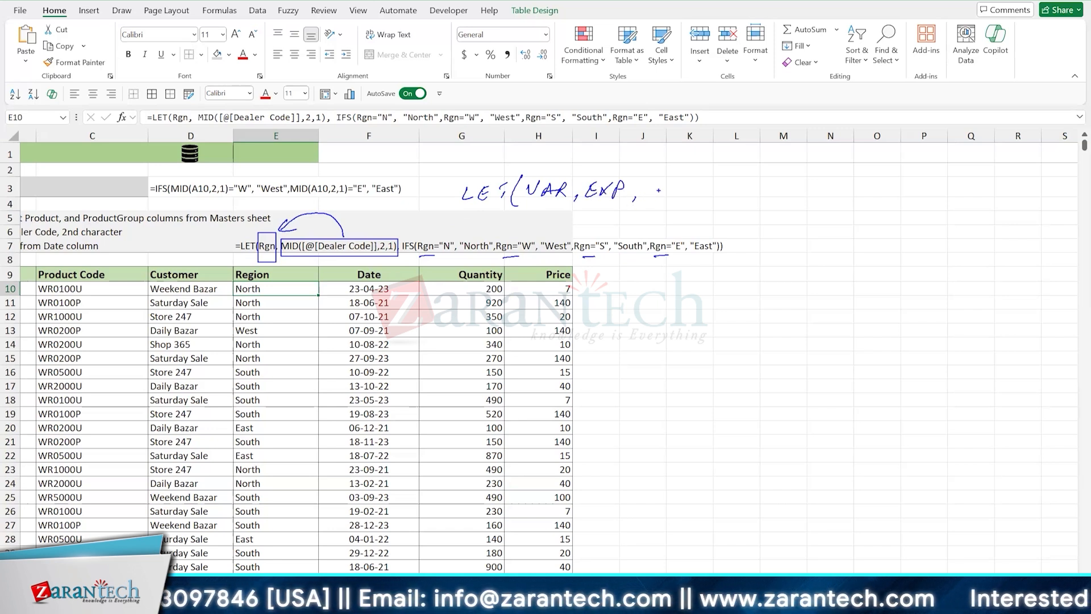
mouse_move(658, 182)
mouse_down()
mouse_move(647, 200)
mouse_move(690, 189)
mouse_move(708, 198)
mouse_up()
mouse_move(706, 187)
mouse_down()
mouse_move(719, 181)
mouse_move(717, 199)
mouse_up()
mouse_move(735, 185)
mouse_down()
mouse_move(756, 184)
mouse_move(774, 202)
mouse_move(796, 184)
mouse_move(853, 193)
mouse_up()
drag(857, 192, 865, 192)
drag(869, 192, 903, 198)
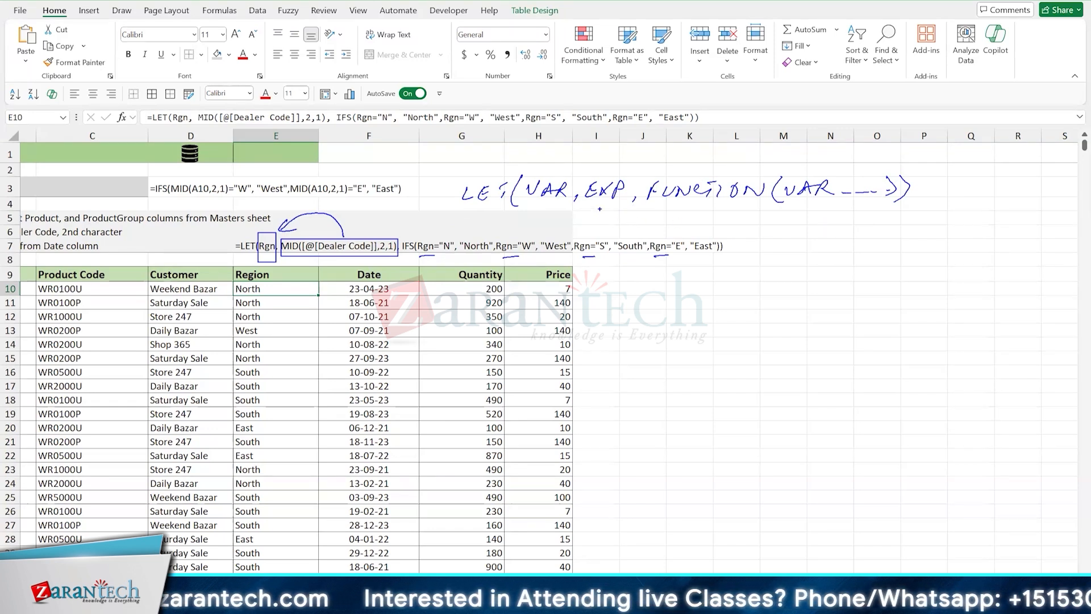
Underline EXP, draw an arrow from it to VAR, and clear all the on-screen annotations
drag(594, 205, 607, 203)
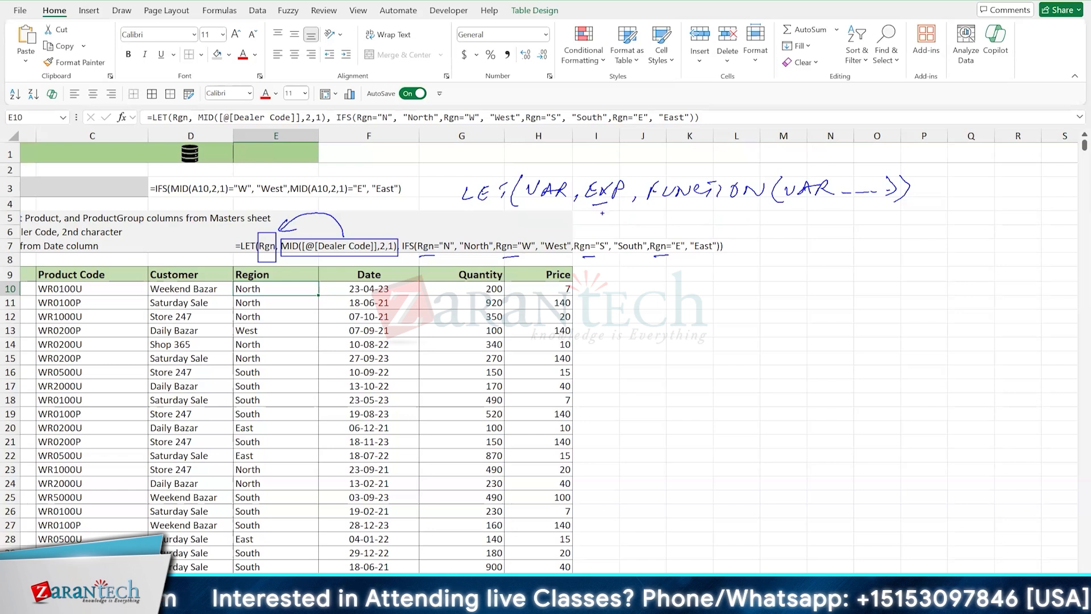
mouse_move(602, 210)
mouse_down()
mouse_move(558, 215)
mouse_move(550, 204)
mouse_up()
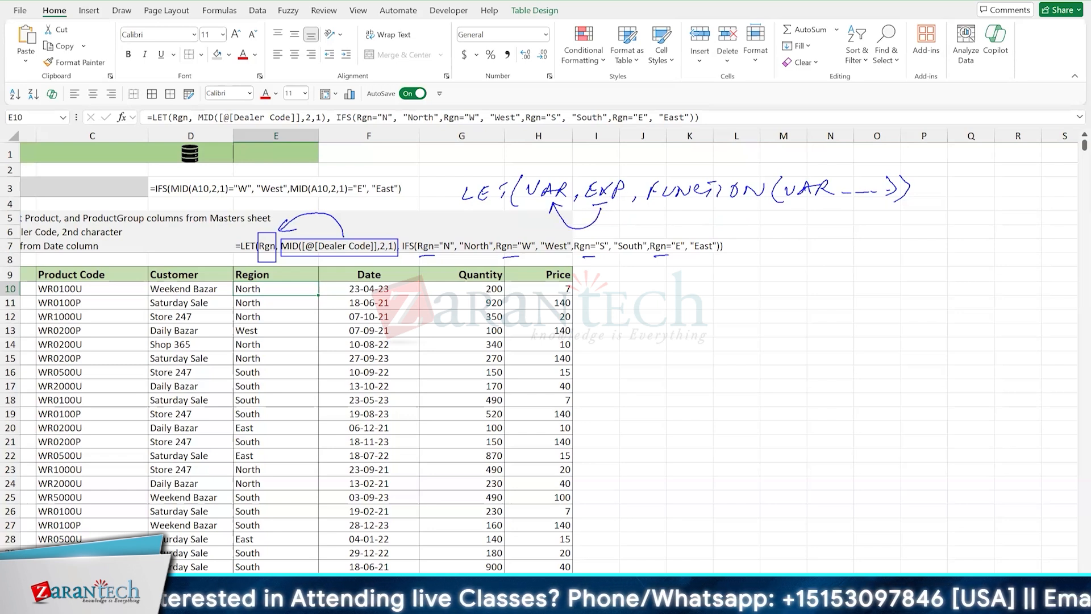
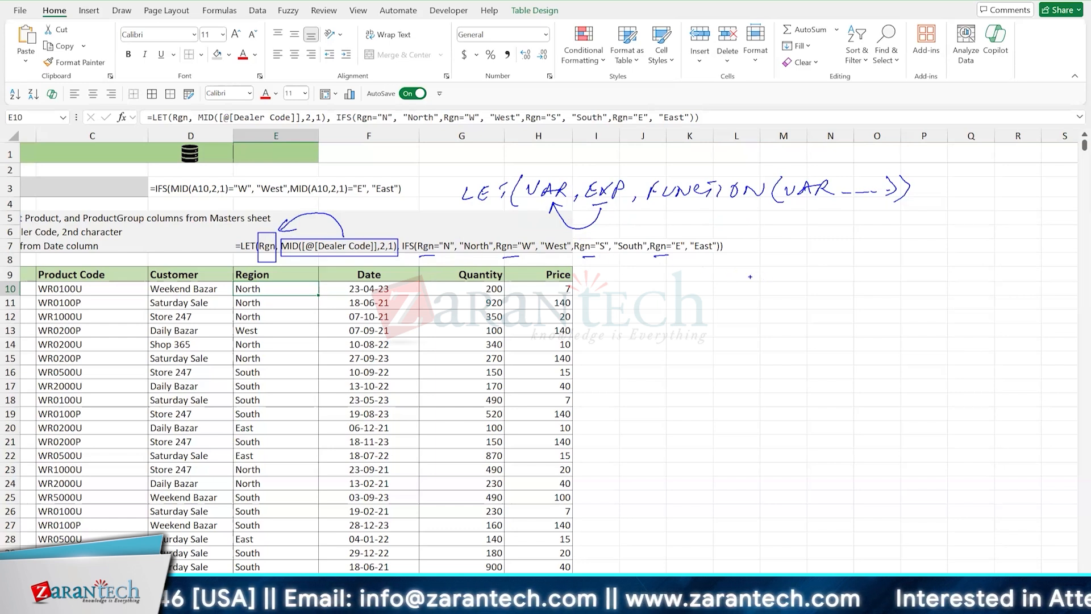
key(Escape)
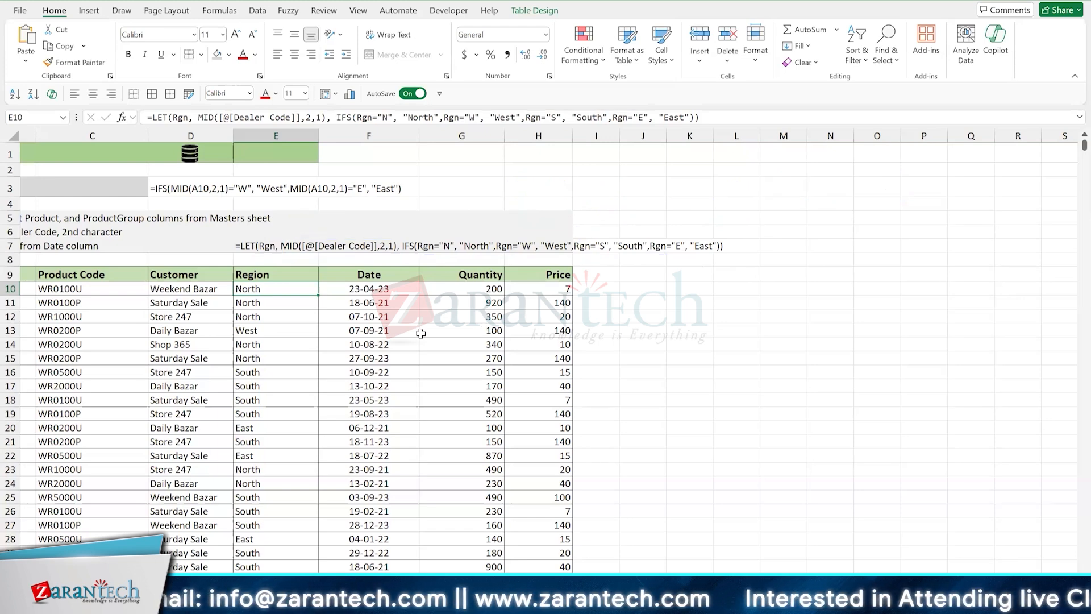
Insert a blank column between the Customer and Date columns of the Transactions data
scroll(420, 332, left, 3)
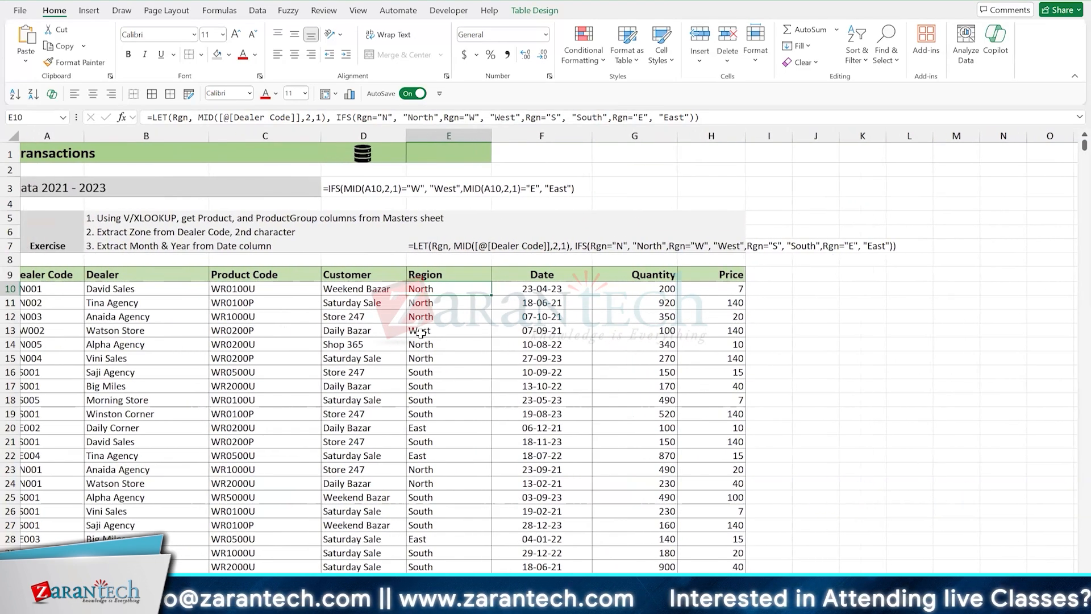
key(Right)
key(Right)
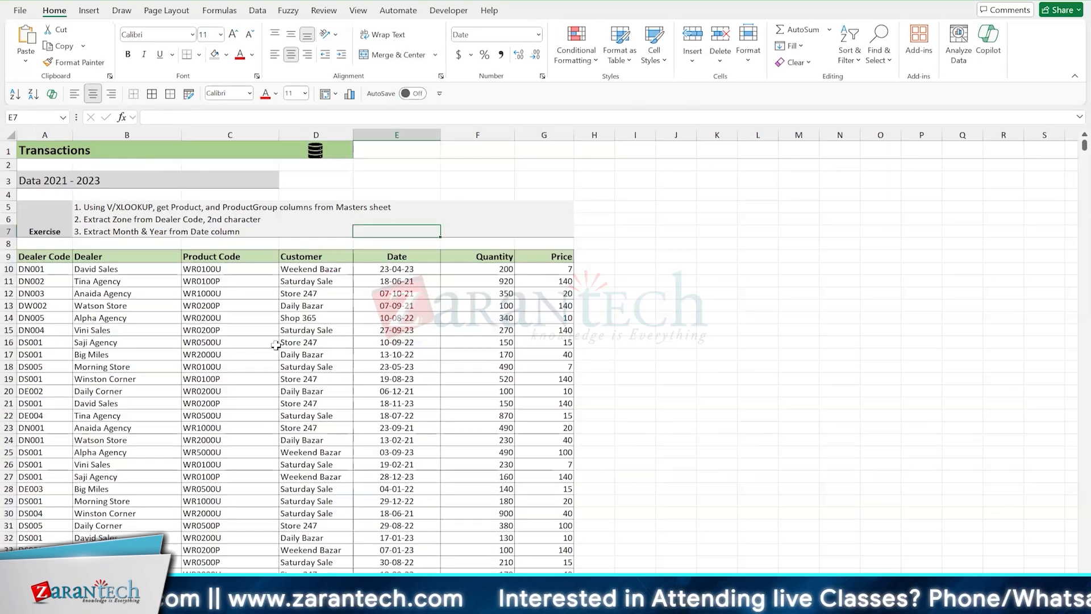
key(Down)
key(Down)
key(alt+h)
key(i)
key(c)
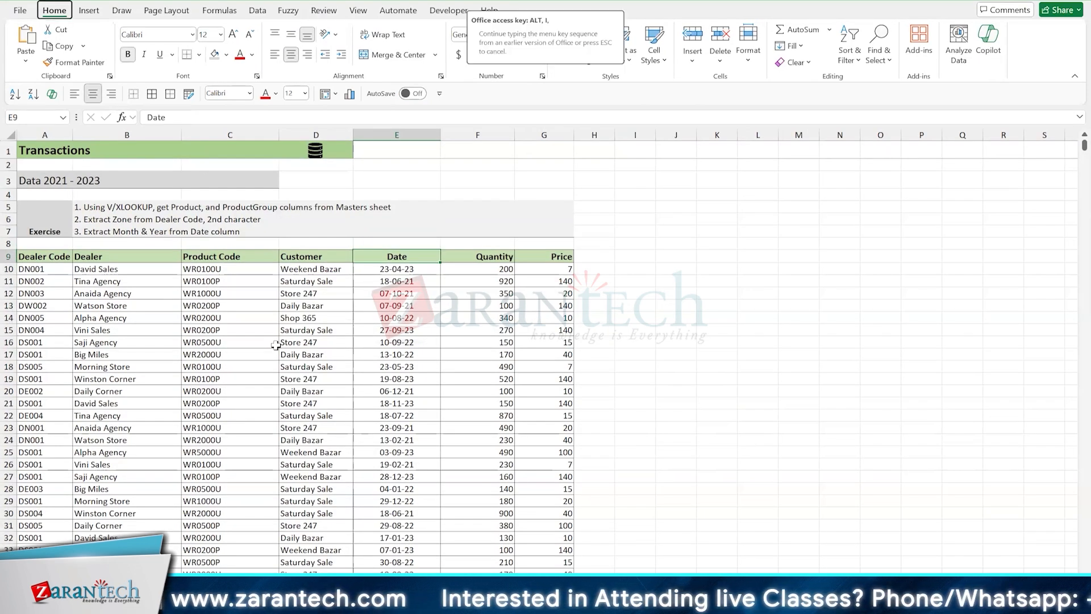
Enter =FORMULATEXT(E10) in cell E7 to display the formula of the new column's first data cell
key(Up)
key(Up)
text(=FORMULATEXT()
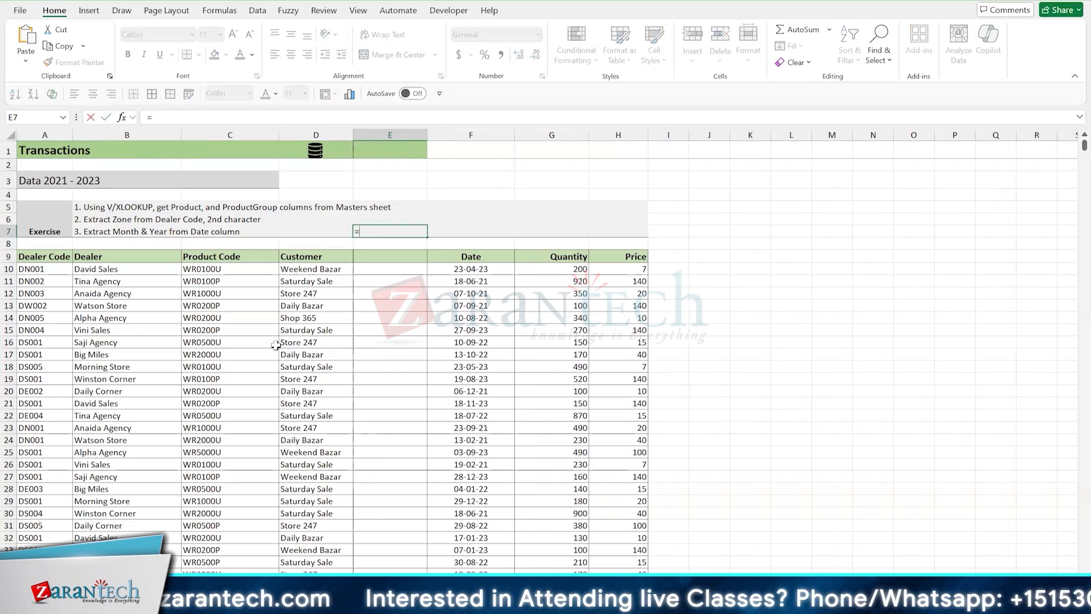
key(Down)
key(Down)
key(Down)
key(Down)
key(Up)
text())
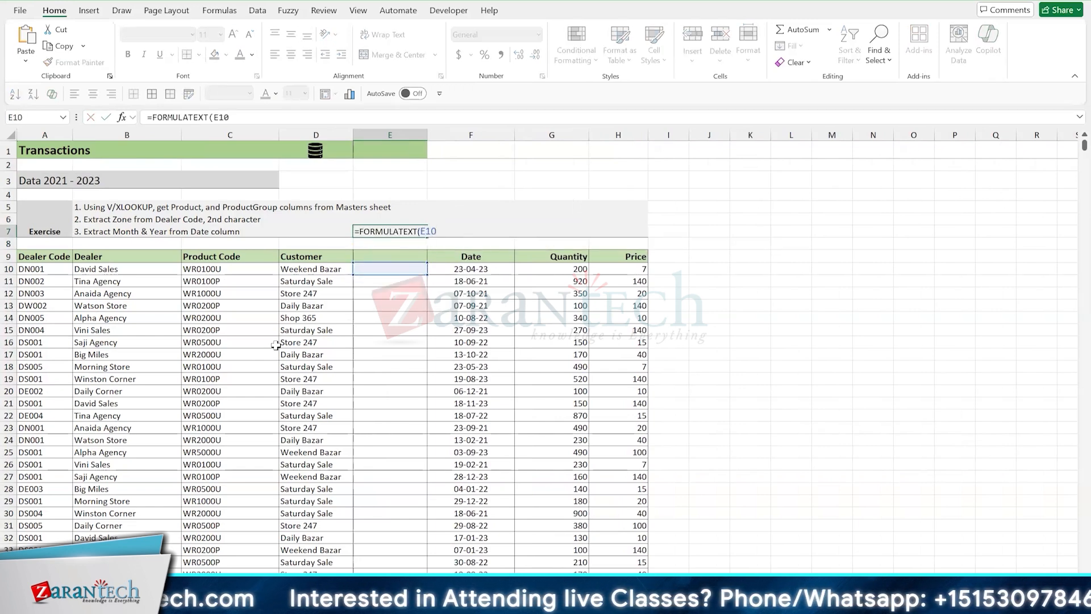
key(Return)
Enter Region as the new column's heading in E9
key(Down)
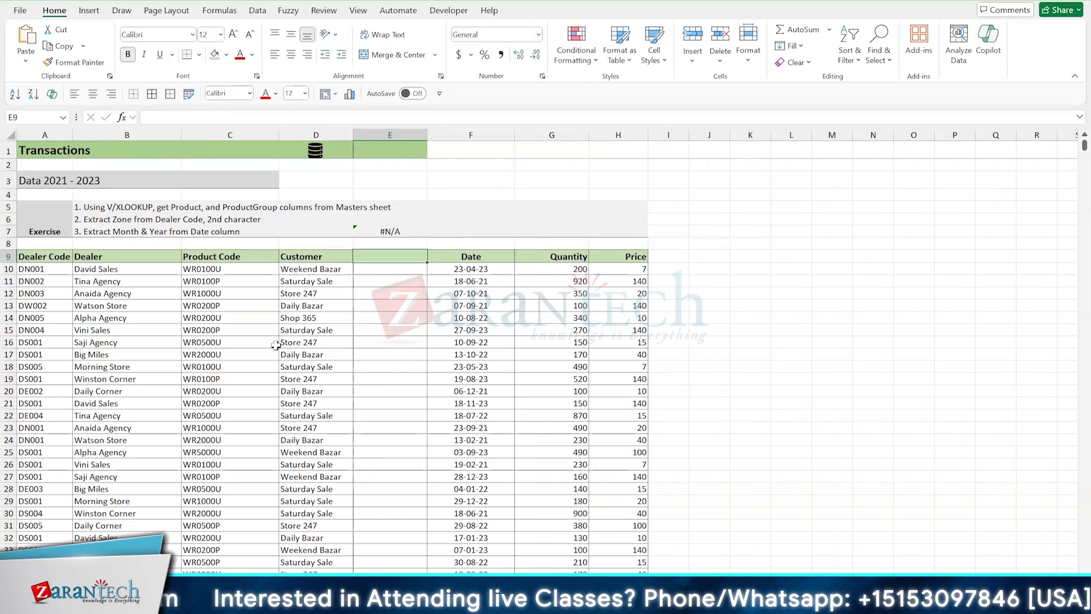
text(Region)
key(Return)
text(=)
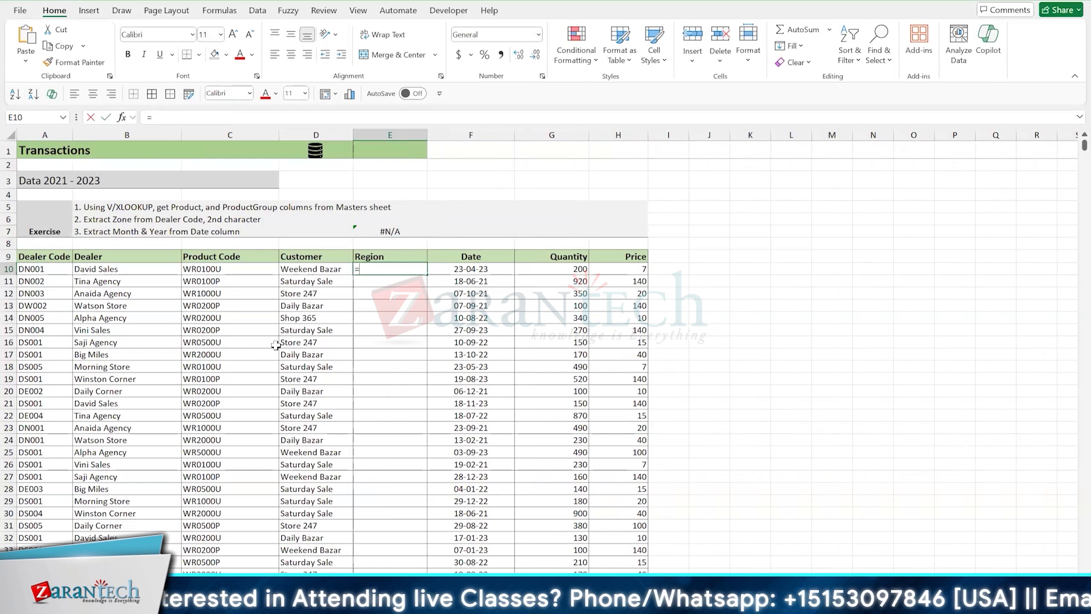
text(I)
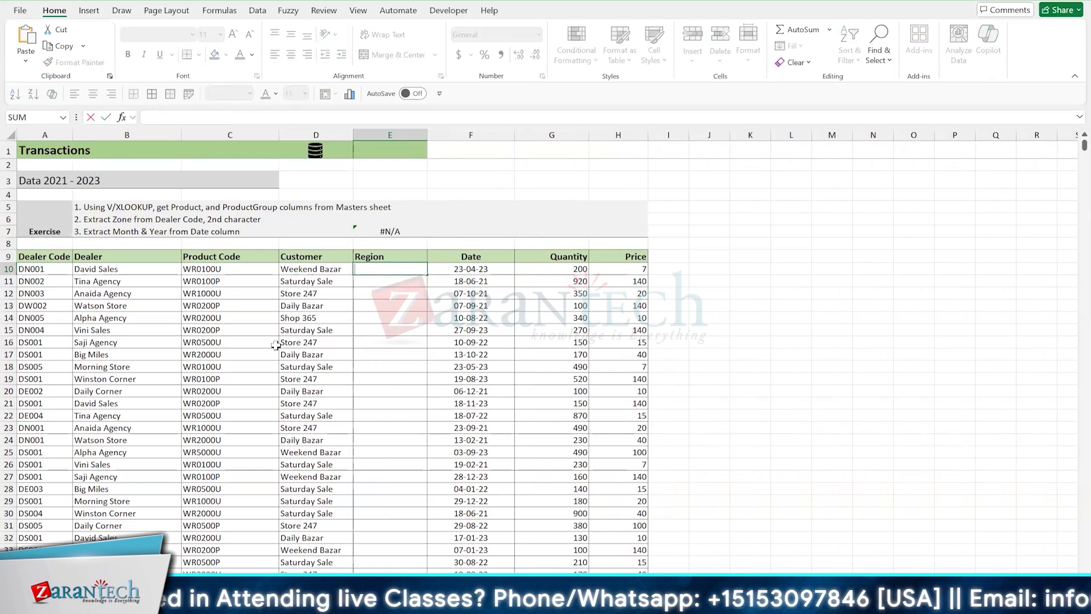
key(Escape)
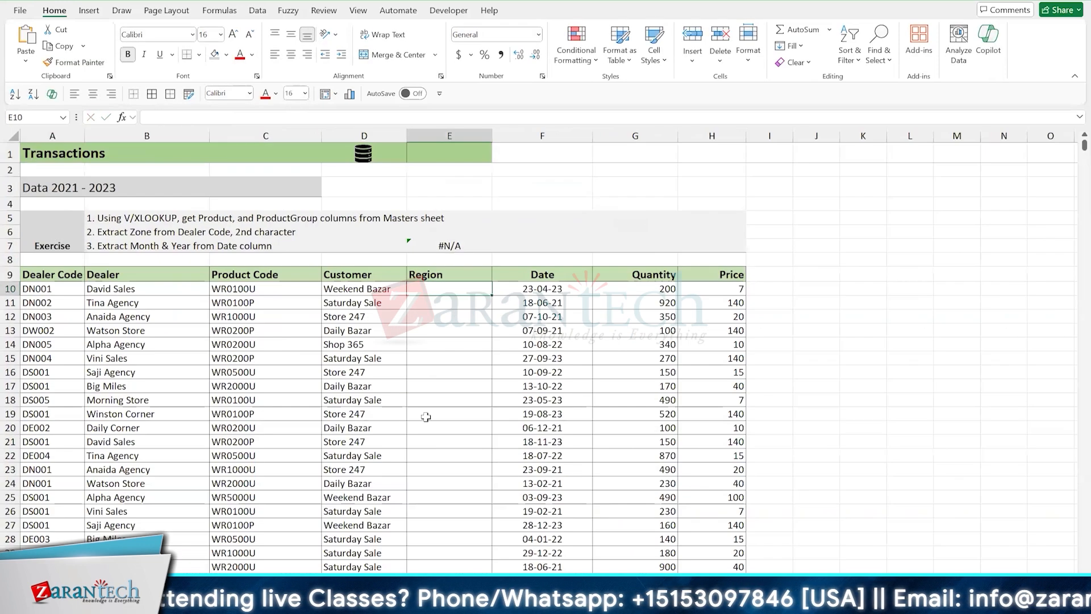
Enter the LET formula with Rgn defined as MID([@[Dealer Code]],2,1) in E10 and keep it as plain text in E6 and E7
text(=LET(Rgn, MID([@[Dealer Code]],2,1), IFS(Rgn="N", "North",Rgn="W", "West",Rgn="S", "South",Rgn="E", "East")))
key(Return)
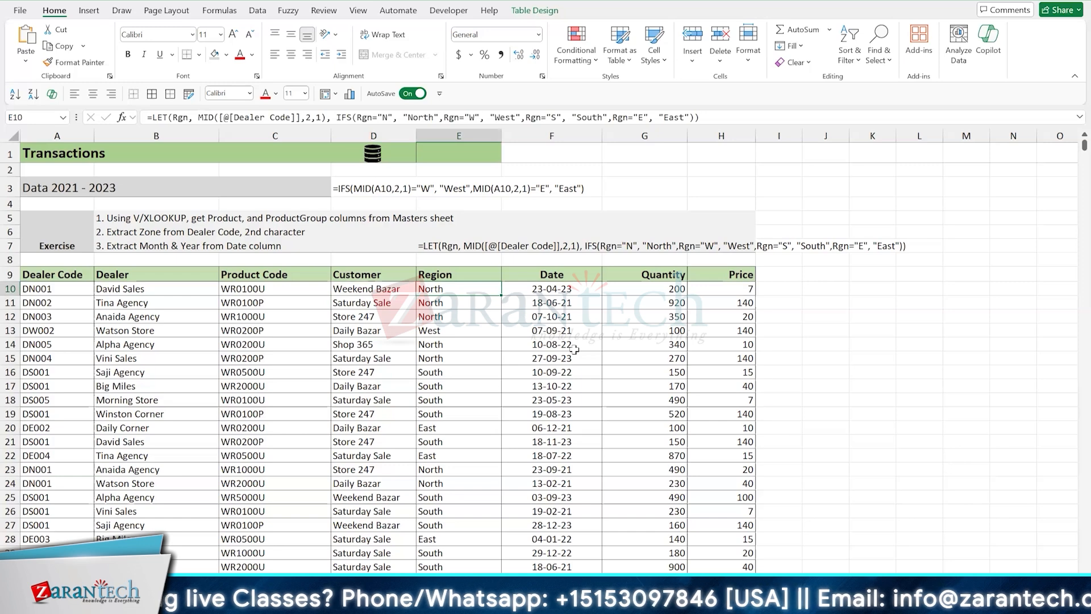
key(F2)
key(shift+Home)
key(Escape)
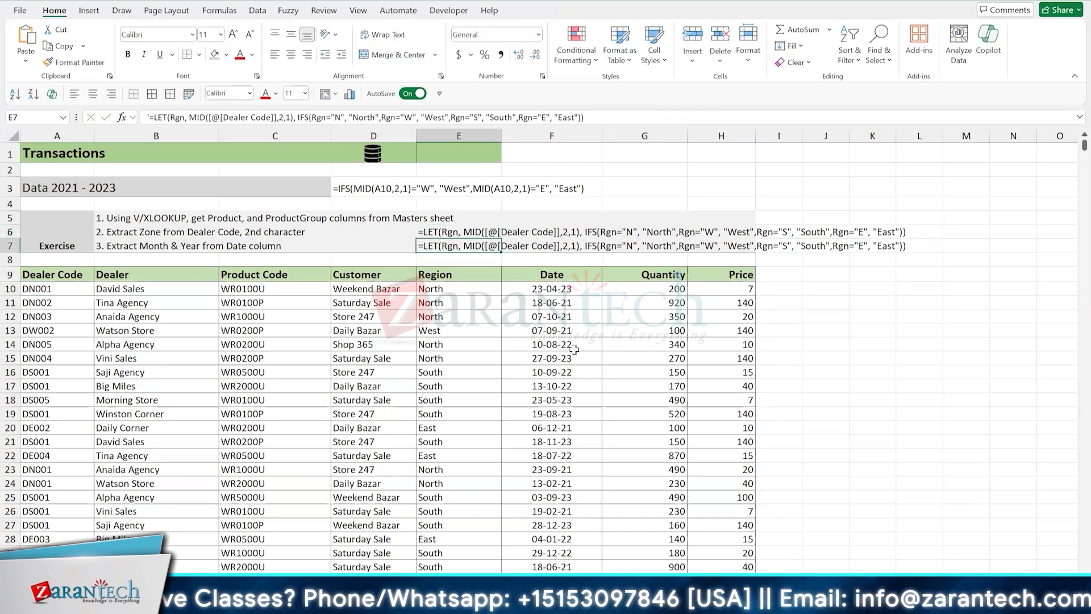
Copy the MID([@[Dealer Code]],2,1) expression from the formula text in E6
key(Up)
key(F2)
key(Home)
key(Right)
key(Right)
key(shift+Right)
key(shift+Right)
key(shift+Right)
key(shift+Right)
key(shift+Right)
key(shift+Right)
key(shift+Right)
key(shift+Right)
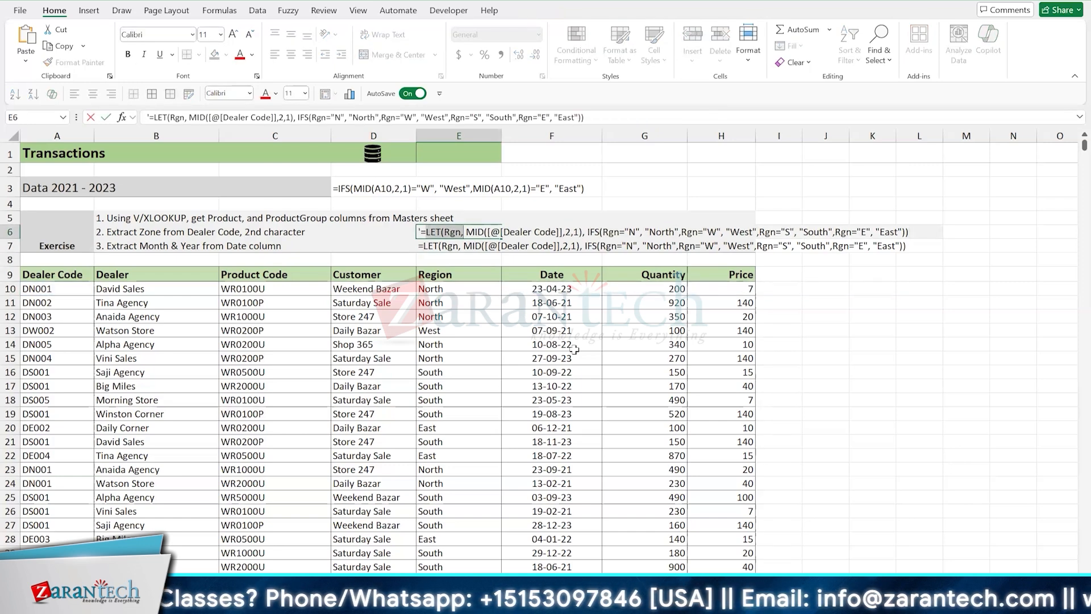
key(ctrl+shift+Right)
key(ctrl+shift+Right)
key(Right)
key(Left)
key(Left)
key(ctrl+shift+Left)
key(ctrl+shift+Left)
key(ctrl+shift+Left)
key(ctrl+shift+Left)
key(ctrl+shift+Left)
key(ctrl+c)
Delete the LET opening with the Rgn name and its MID definition from E6's text so that it starts with =IFS
key(Home)
key(Right)
key(Right)
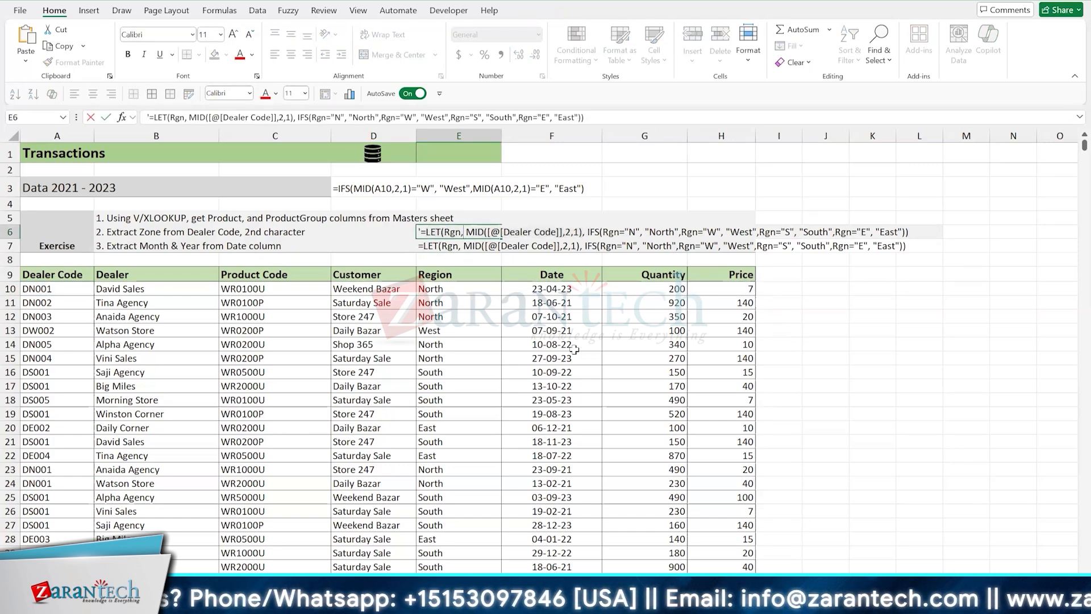
key(ctrl+shift+Right)
key(ctrl+shift+Right)
key(ctrl+shift+Right)
key(ctrl+shift+Right)
key(ctrl+shift+Right)
key(ctrl+shift+Right)
key(ctrl+shift+Right)
key(Delete)
Replace Rgn in the North condition of E6's text with the copied MID([@[Dealer Code]],2,1)
key(Right)
key(Right)
key(Right)
key(Right)
key(shift+Right)
key(shift+Right)
key(shift+Right)
key(ctrl+v)
Replace Rgn in the West condition of E6's text with the copied MID([@[Dealer Code]],2,1)
key(ctrl+Right)
key(ctrl+Right)
key(ctrl+Right)
key(ctrl+Right)
key(shift+Right)
key(shift+Right)
key(shift+Right)
key(ctrl+v)
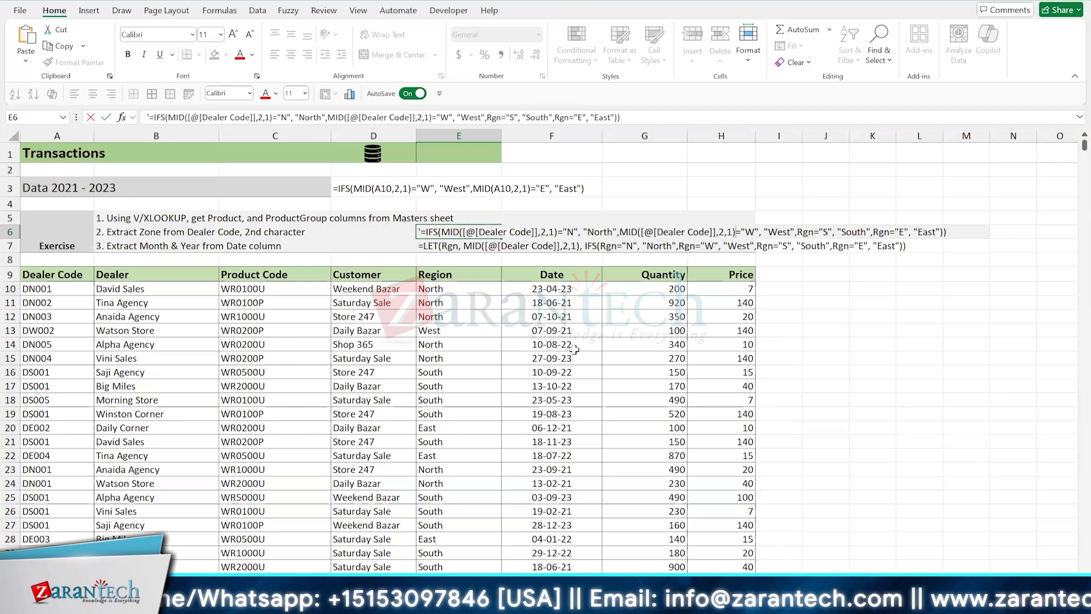
Replace Rgn in the South condition of E6's text with the copied MID([@[Dealer Code]],2,1)
key(ctrl+Right)
key(ctrl+Right)
key(ctrl+Right)
key(ctrl+Right)
key(shift+Right)
key(shift+Right)
key(shift+Right)
key(ctrl+v)
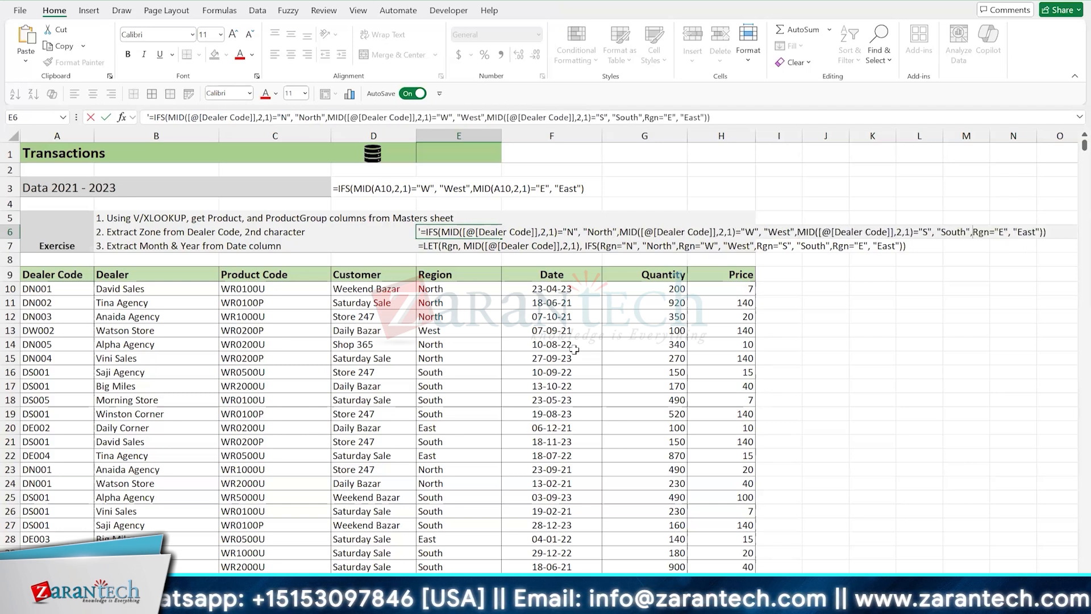
Replace Rgn in the East condition with the copied MID([@[Dealer Code]],2,1) and enter the long IFS text in E6
key(shift+Right)
key(shift+Right)
key(shift+Right)
key(ctrl+v)
key(ctrl+Return)
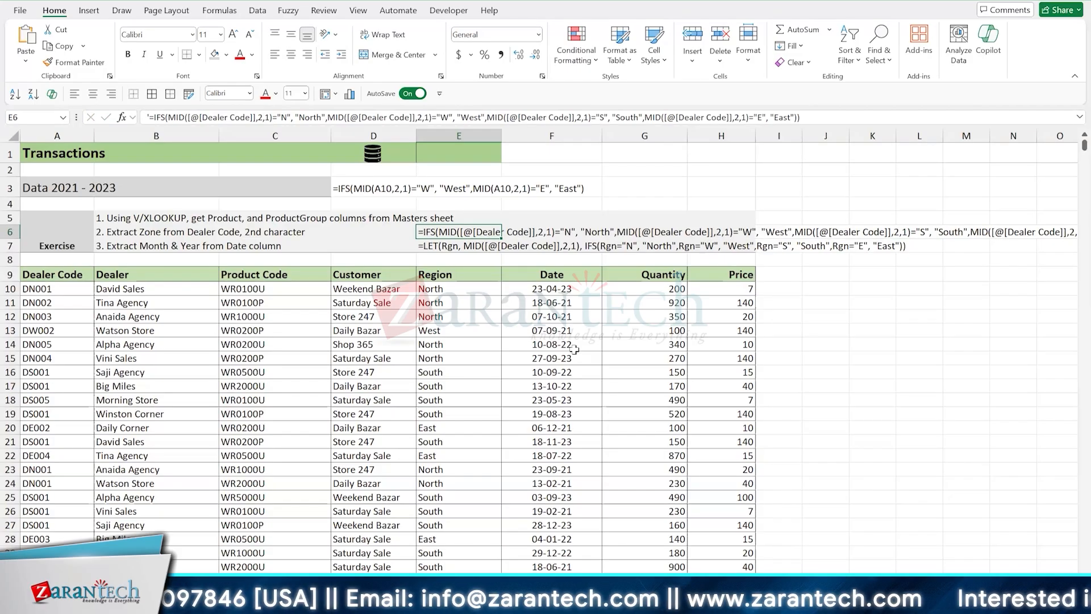
Insert two blank columns before the Date column of the Transactions table
click(552, 288)
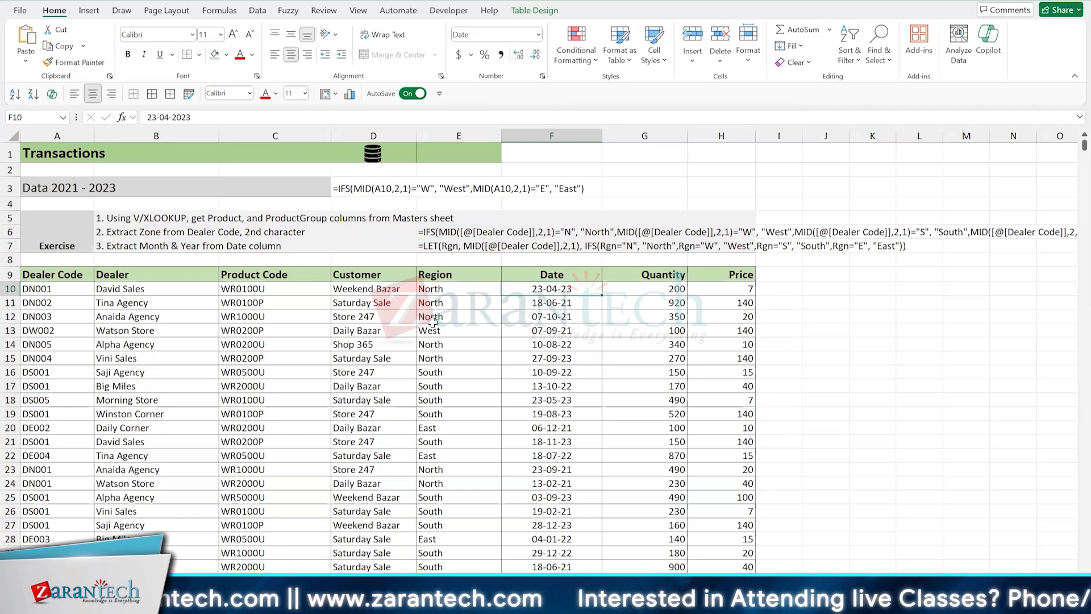
key(alt+i)
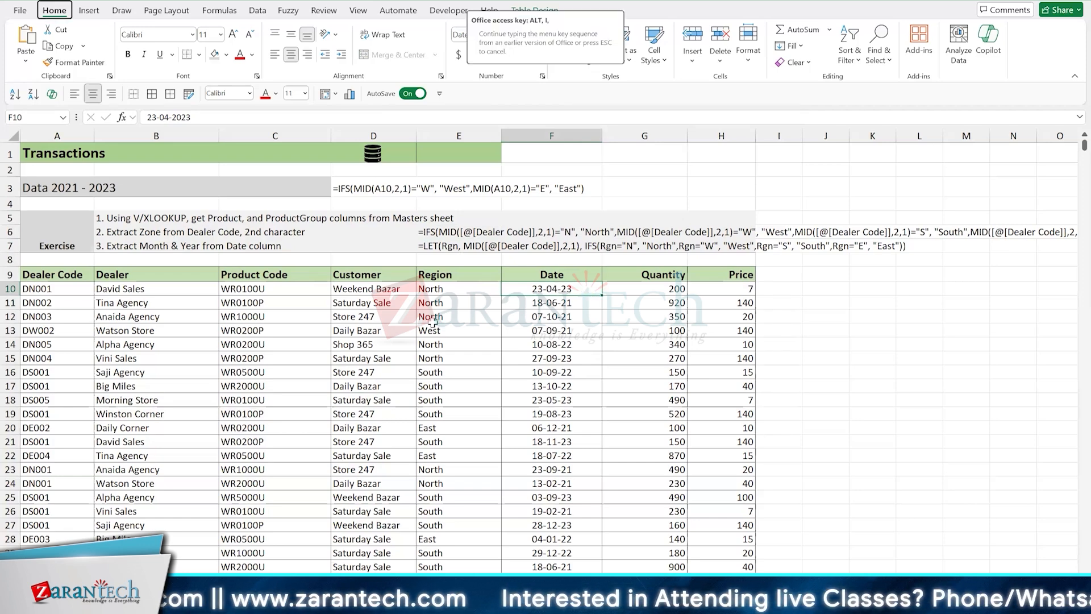
key(c)
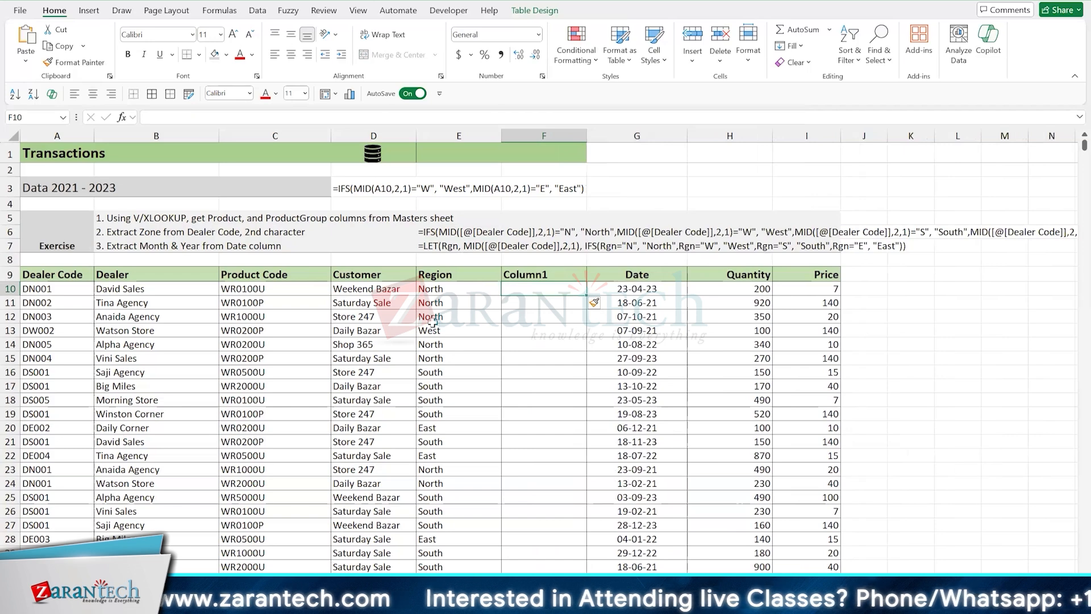
key(alt+i)
key(c)
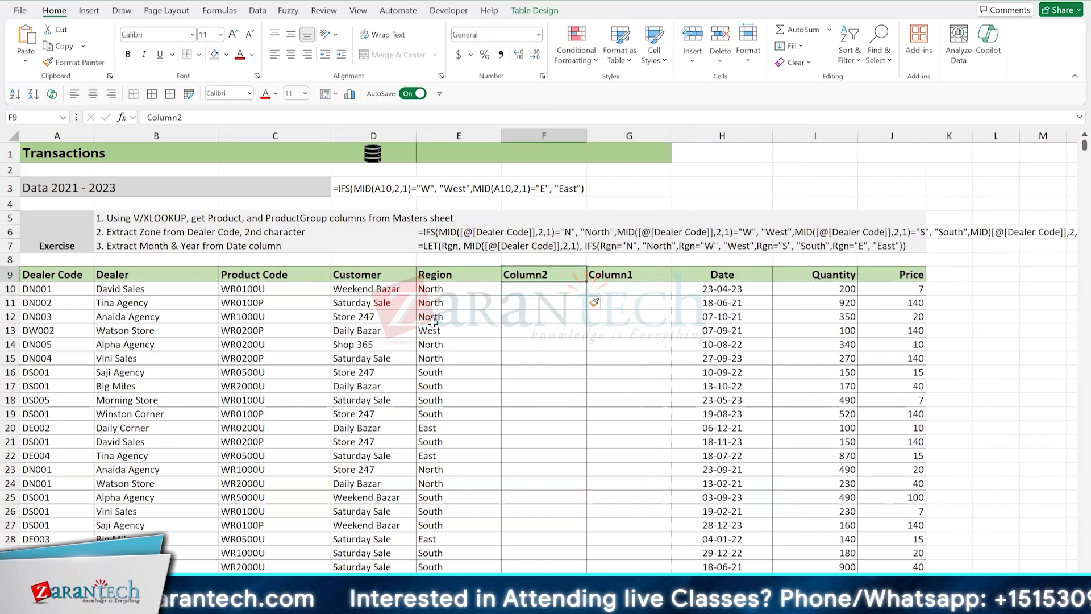
Name the two new columns ProductGroup in F9 and Product in G9
text(ProductGroup)
key(Tab)
text(Pr)
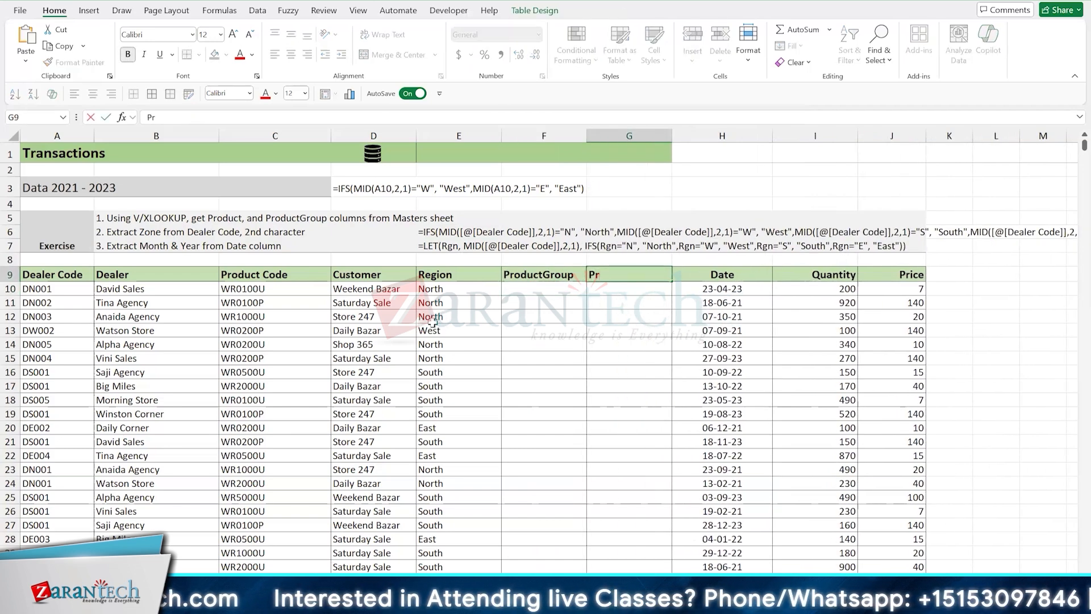
text(oduct)
key(Return)
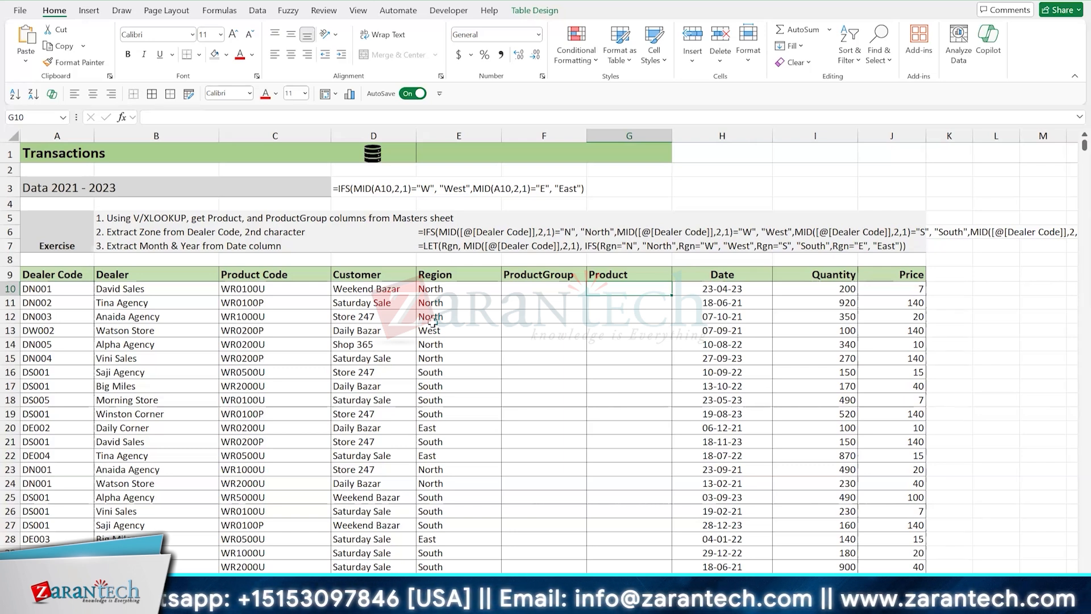
Start an XLOOKUP formula in F10 of the ProductGroup column with [@[Product Code]] as the lookup value
key(Left)
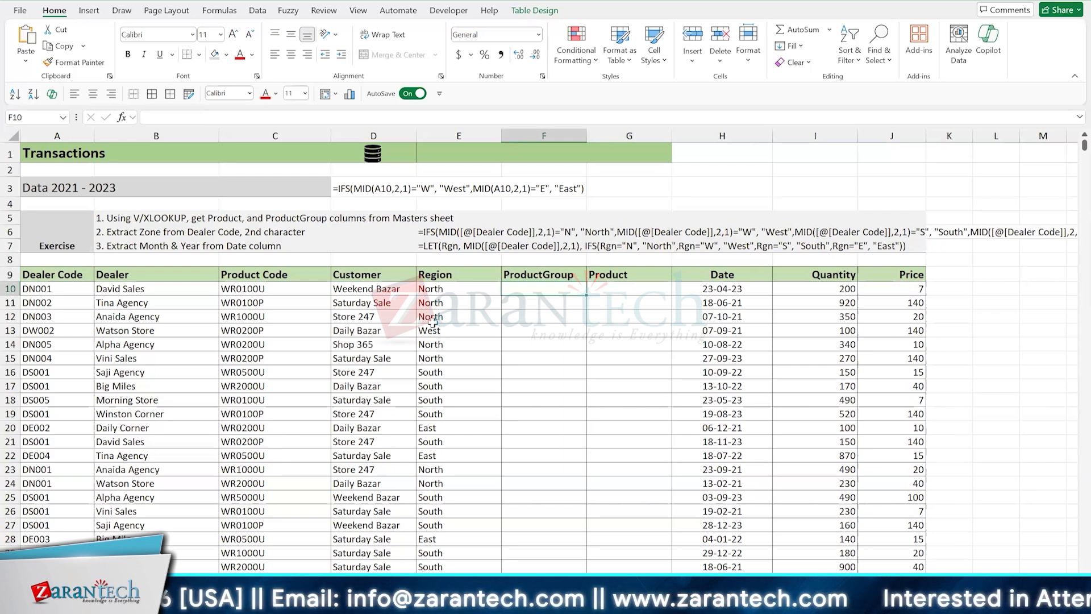
text(=xl)
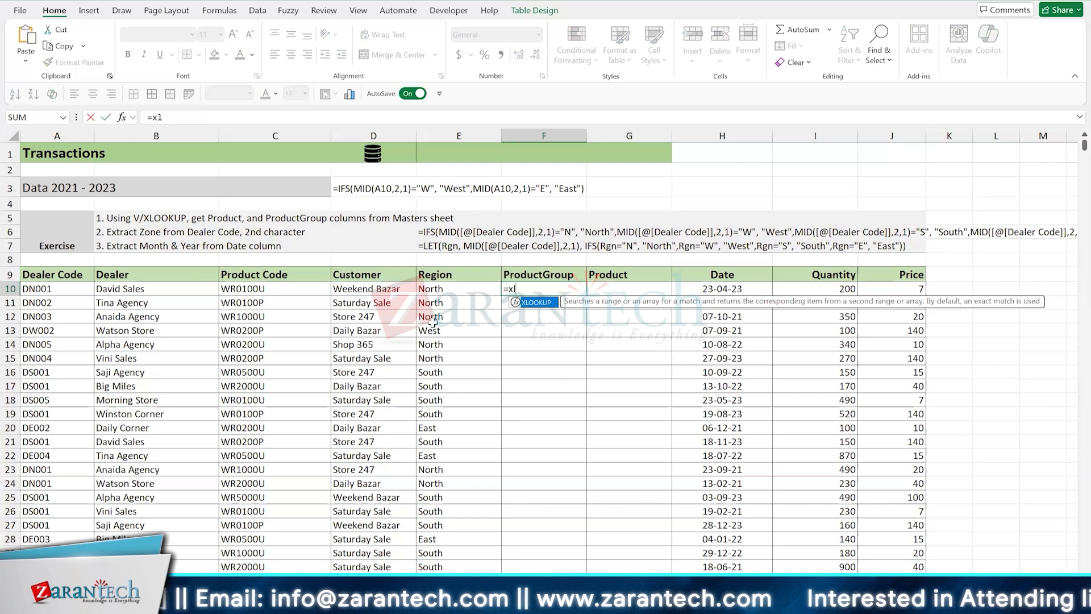
key(Tab)
key(Left)
key(Left)
key(Left)
key(Left)
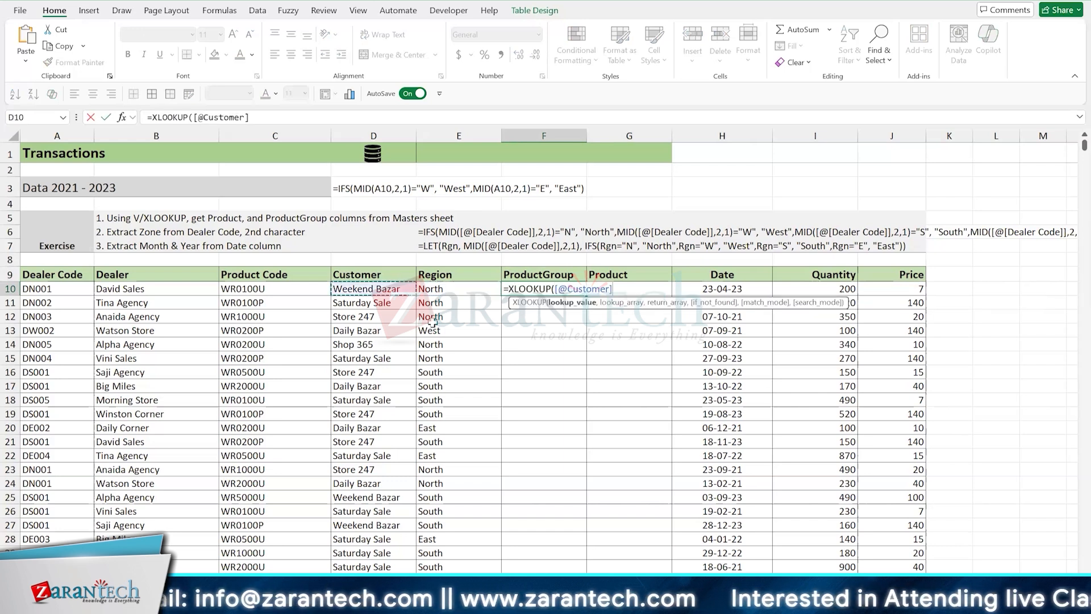
key(Right)
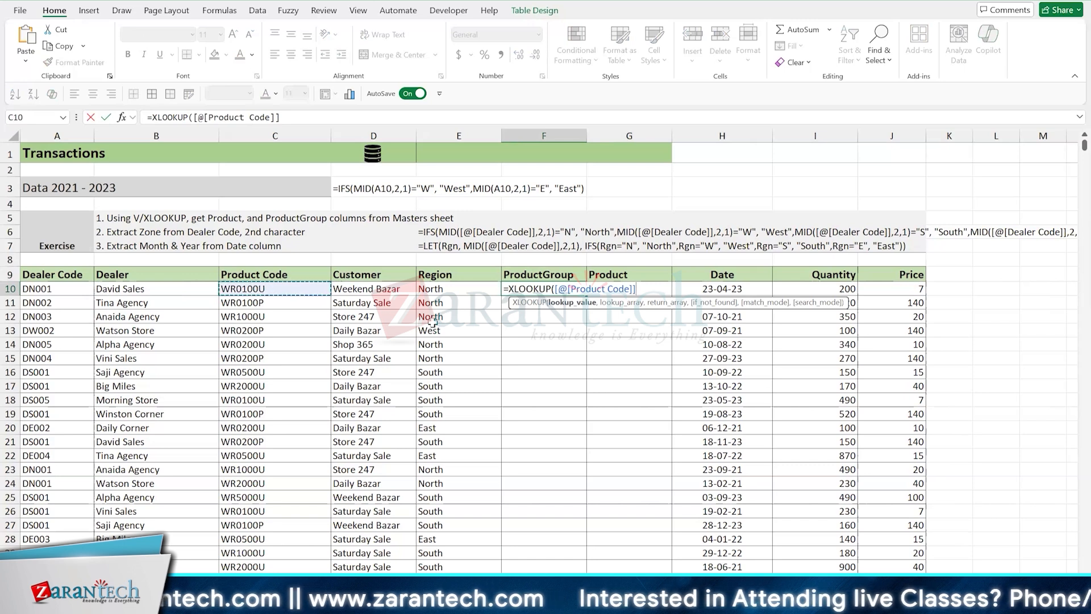
text(,)
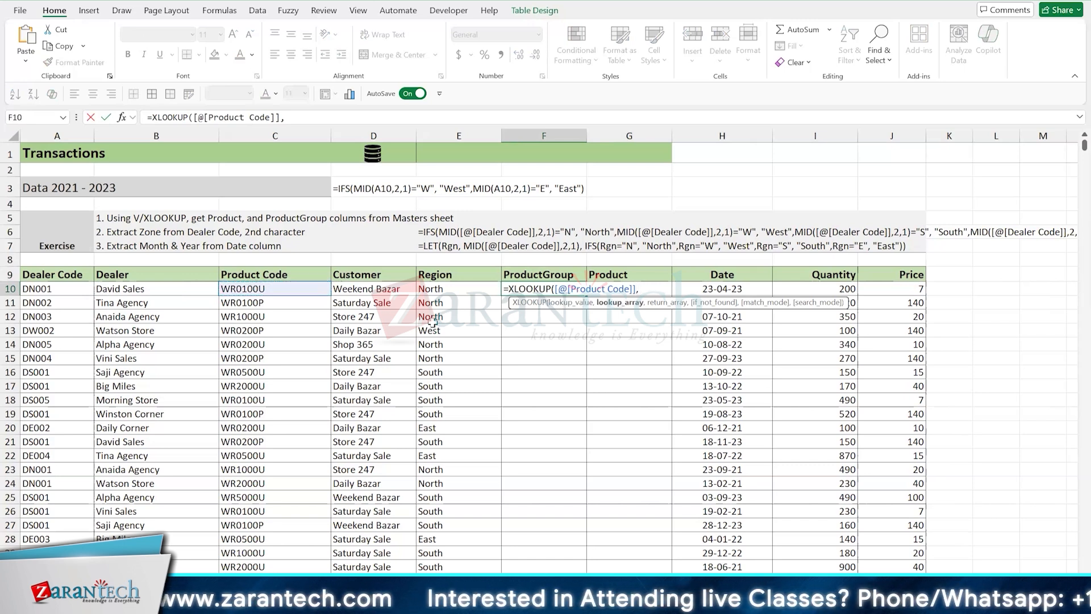
Set the lookup array of F10's XLOOKUP to tProducts[Product Code]
text( [)
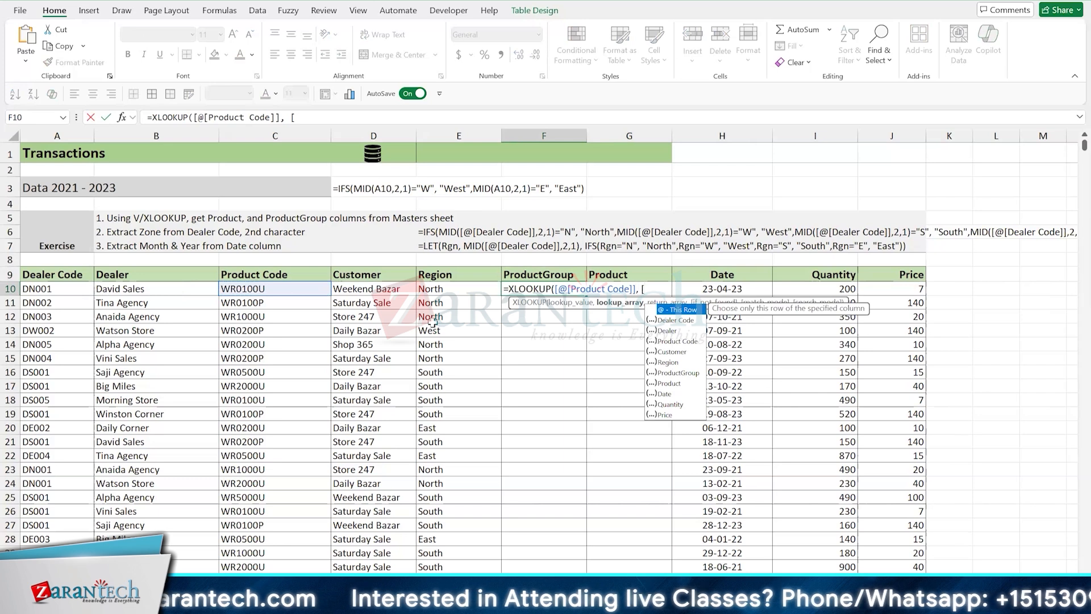
key(BackSpace)
text(t)
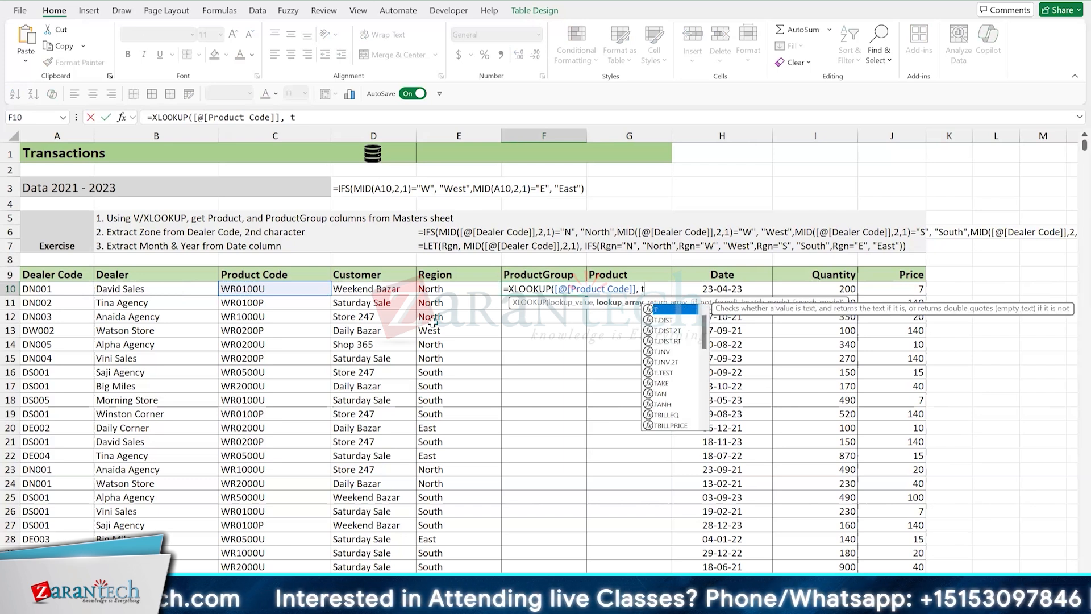
text(p)
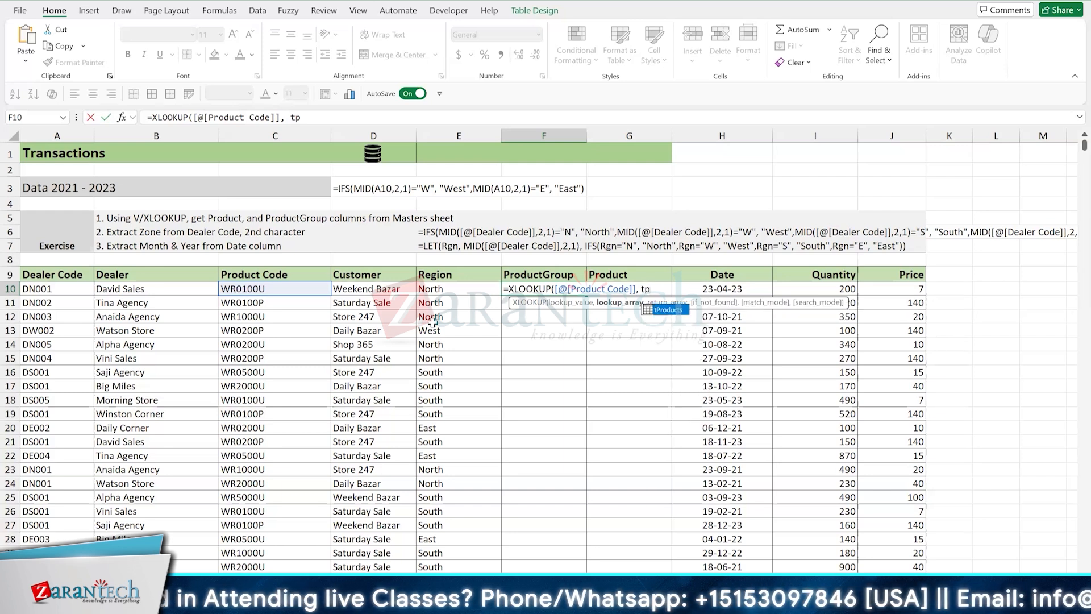
key(Tab)
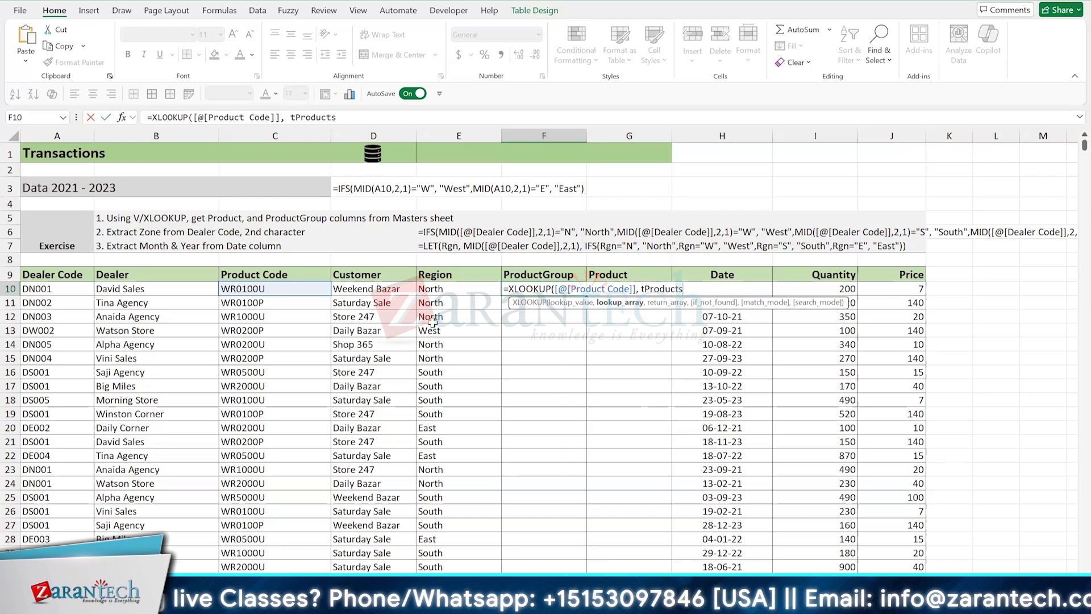
text([)
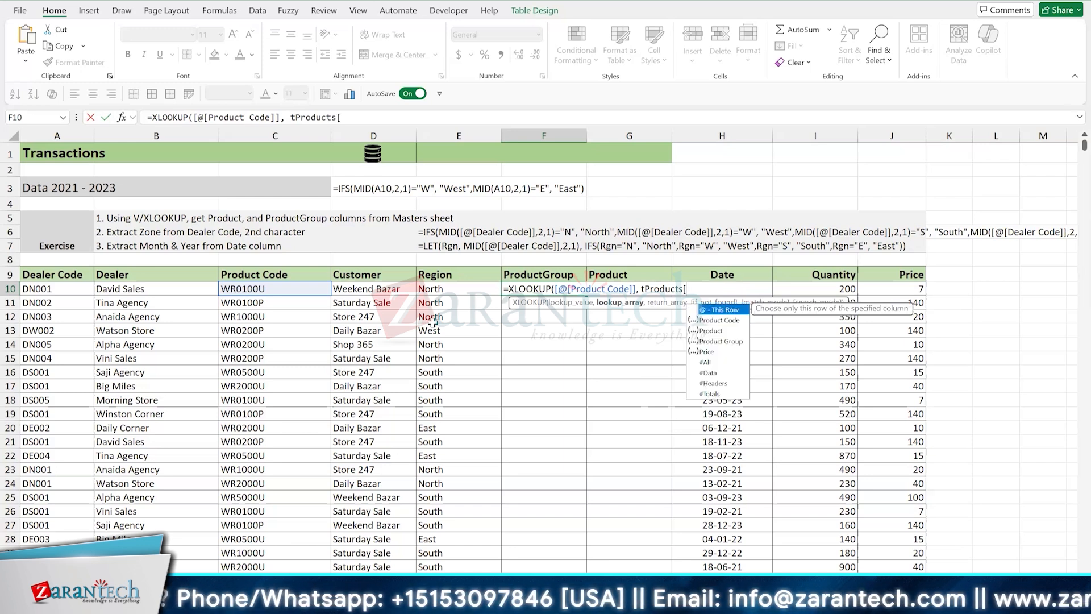
key(Down)
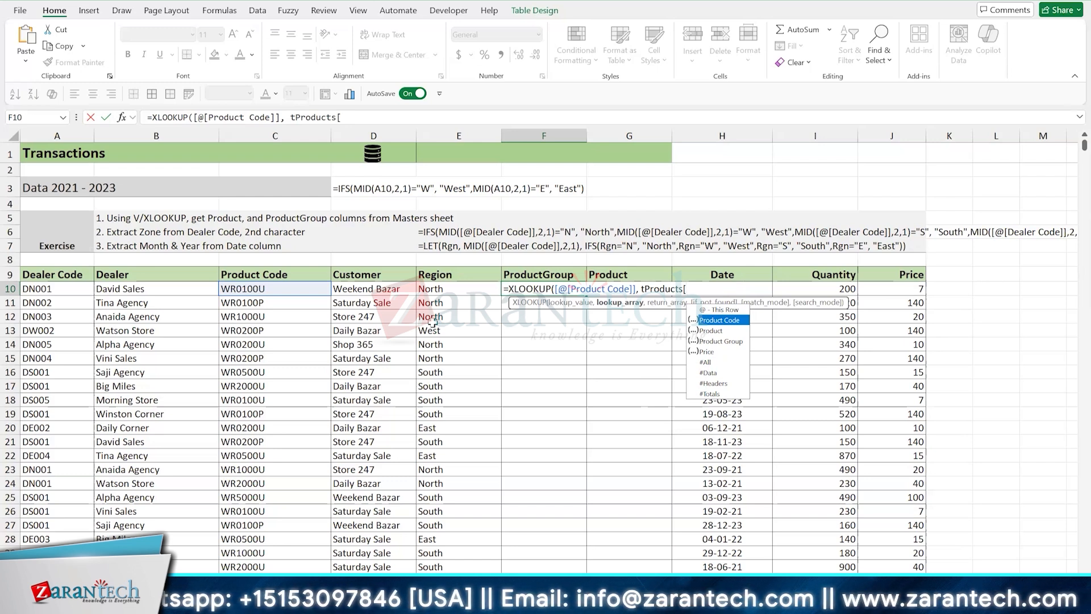
key(Tab)
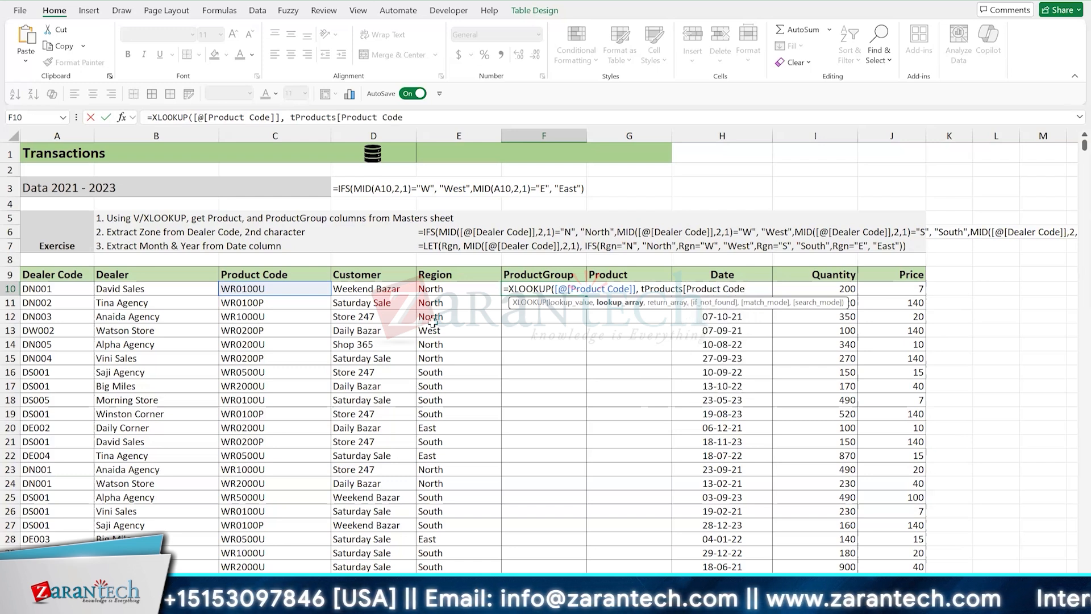
text(],)
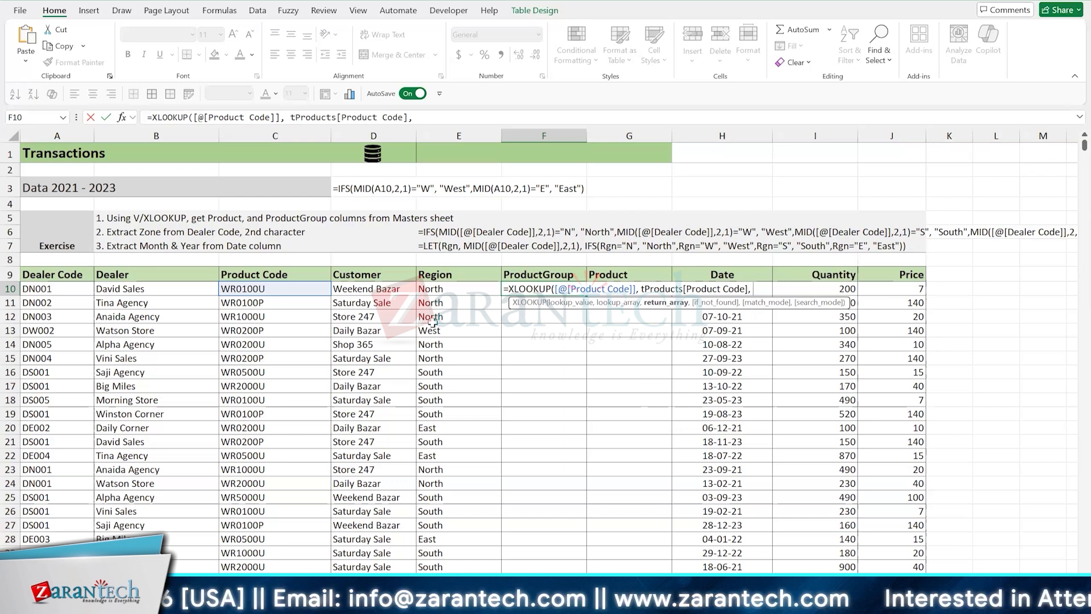
Set tProducts[Product Group] as the return array, close the XLOOKUP and enter the formula in F10
text( tpro)
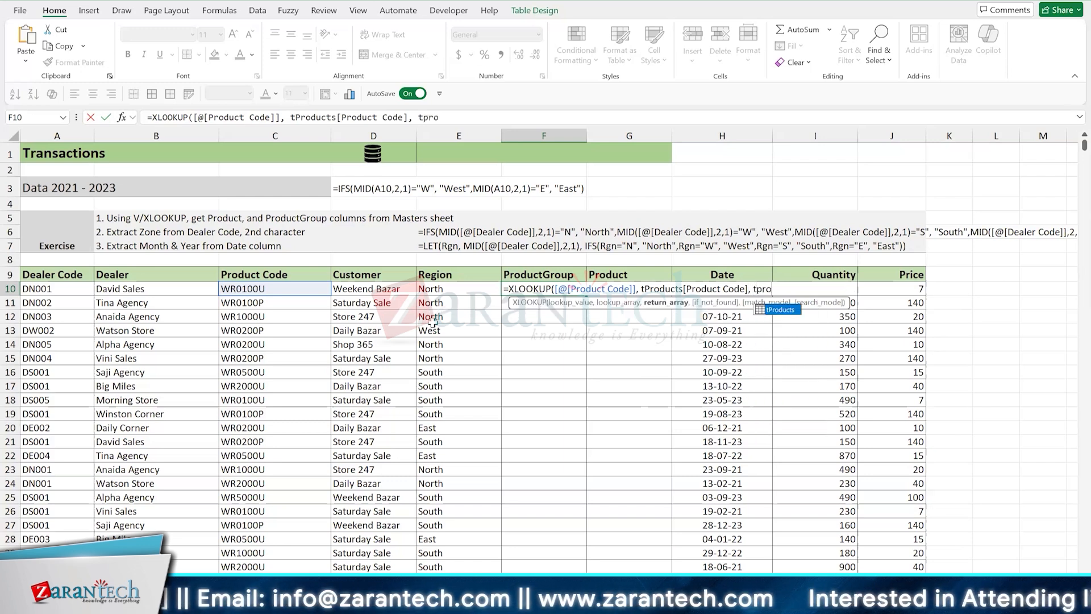
key(Tab)
text([)
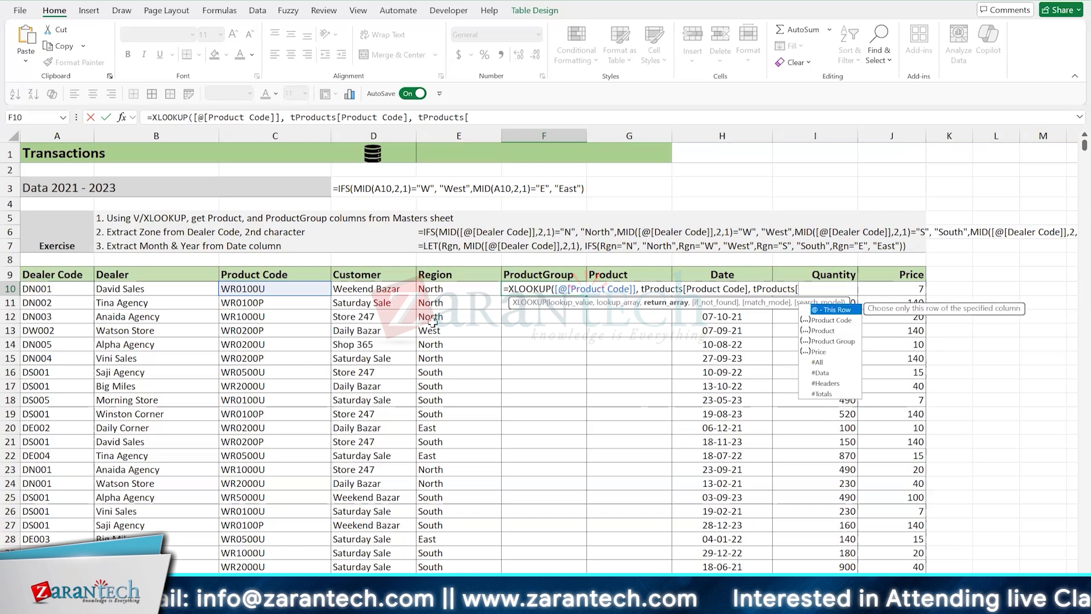
key(Down)
key(Down)
key(Down)
key(Tab)
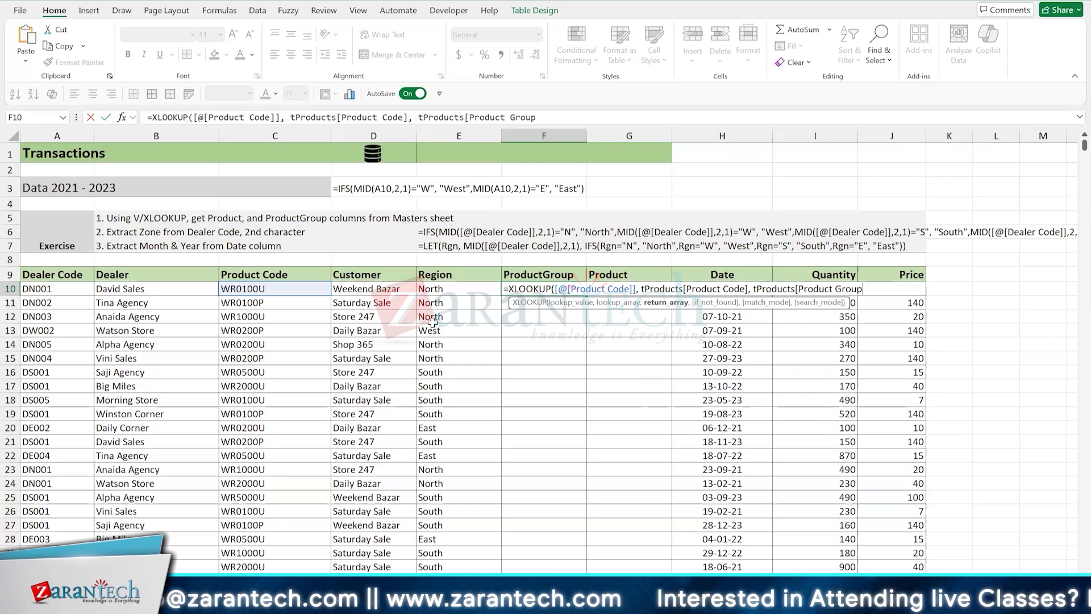
text(])
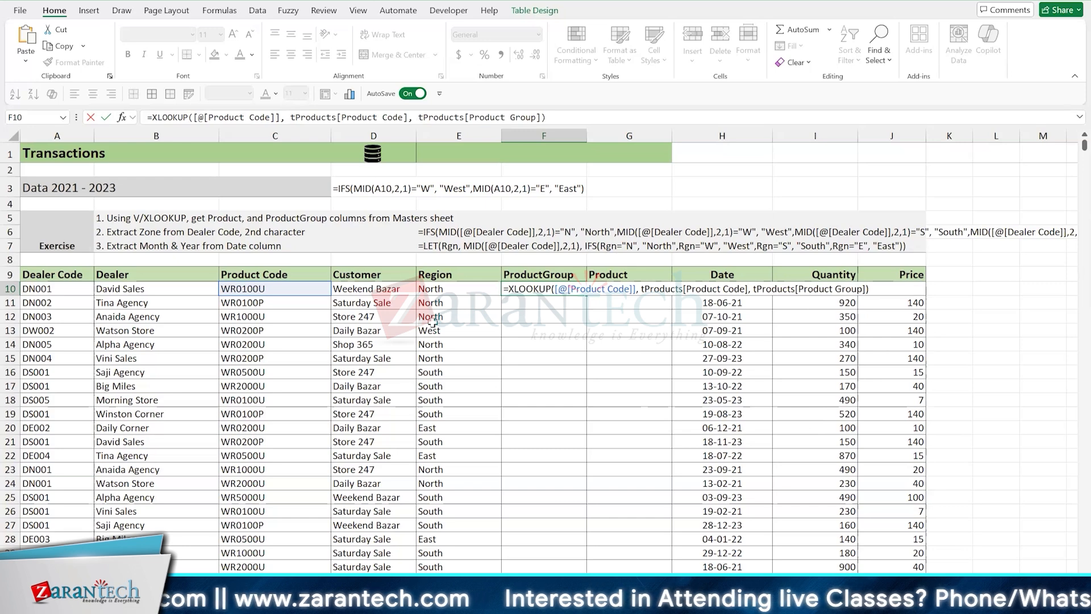
key(Return)
Begin re-entering the ProductGroup formula in F10 with a fresh XLOOKUP
key(Up)
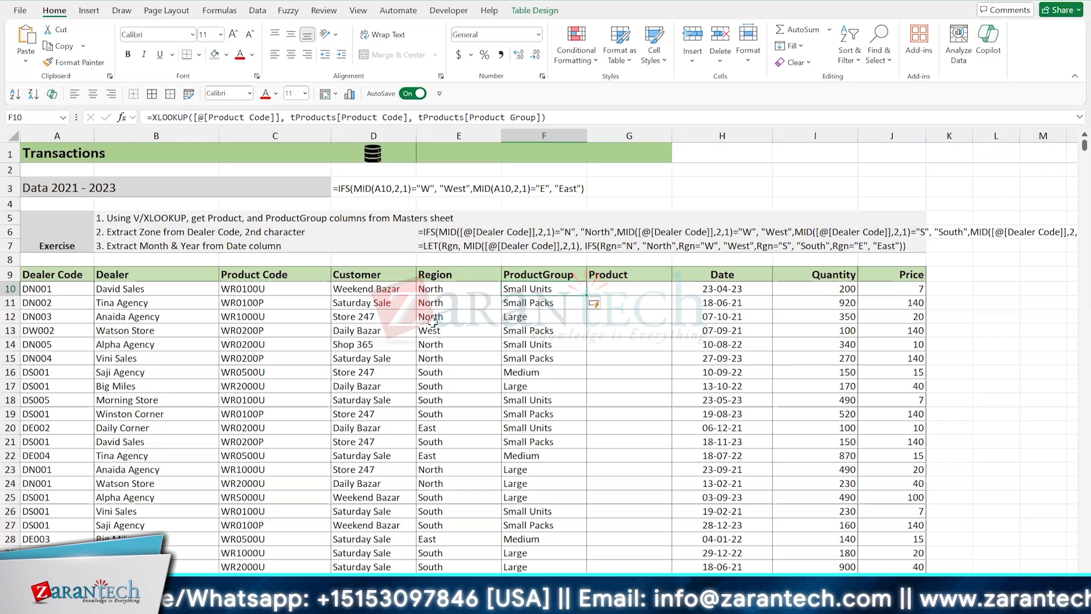
text(=)
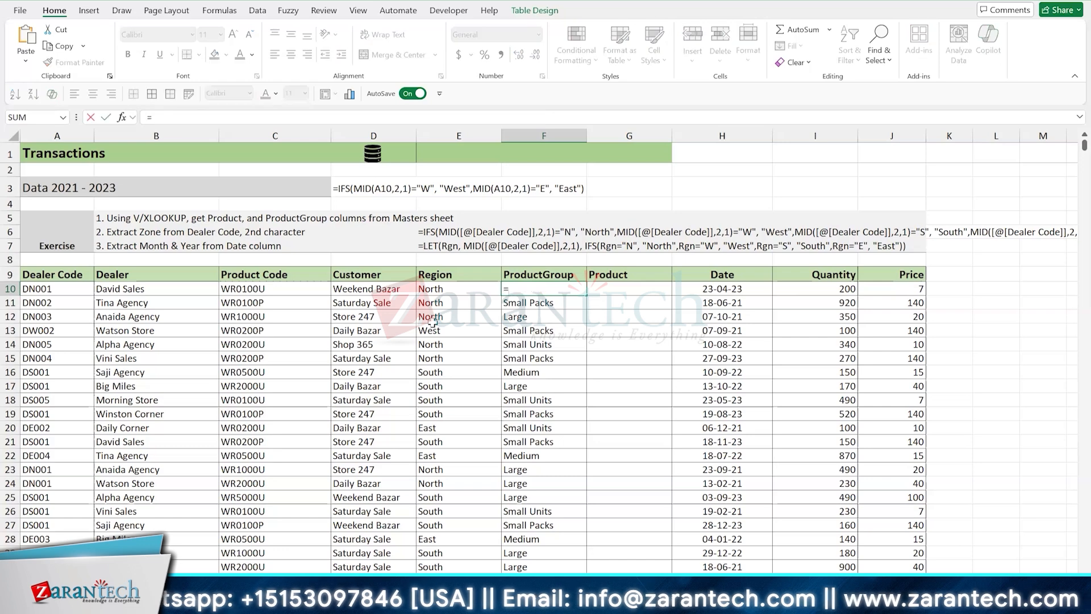
text(XLOOKUP()
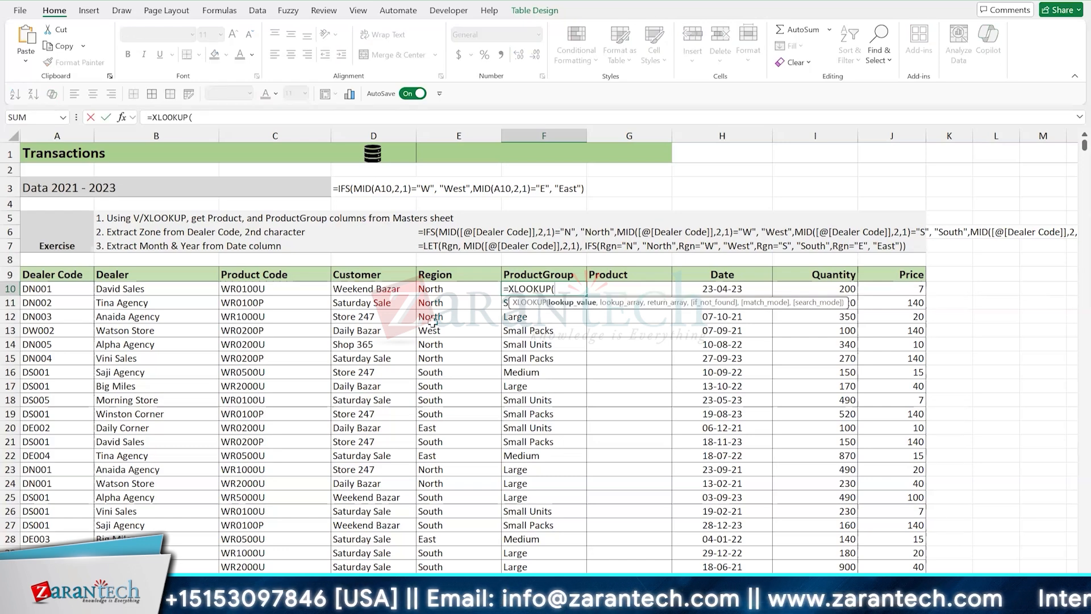
key(Left)
key(Left)
key(Left)
key(Left)
key(Left)
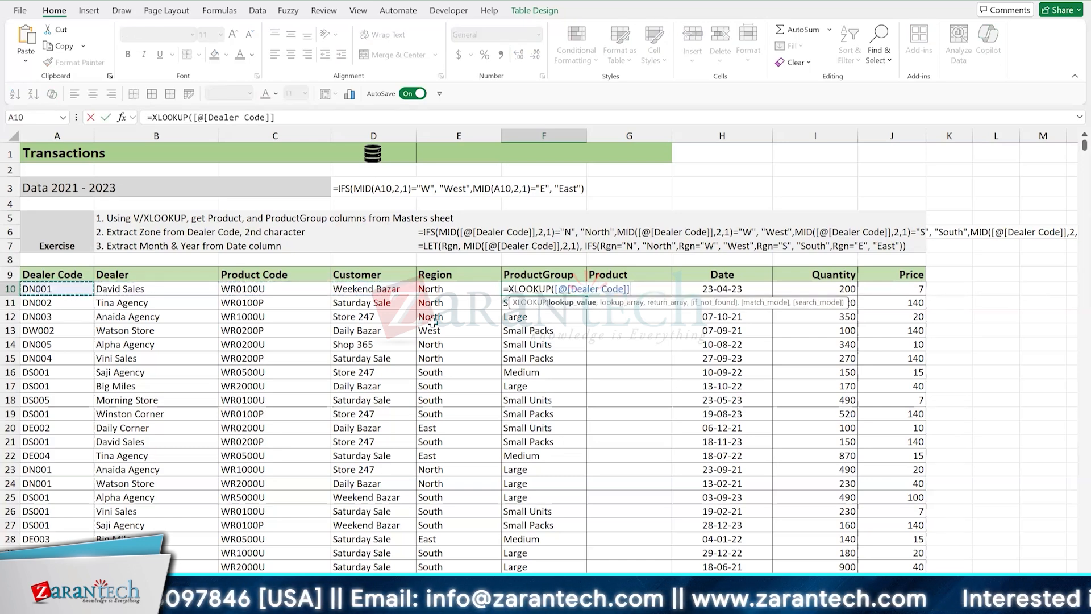
text(,)
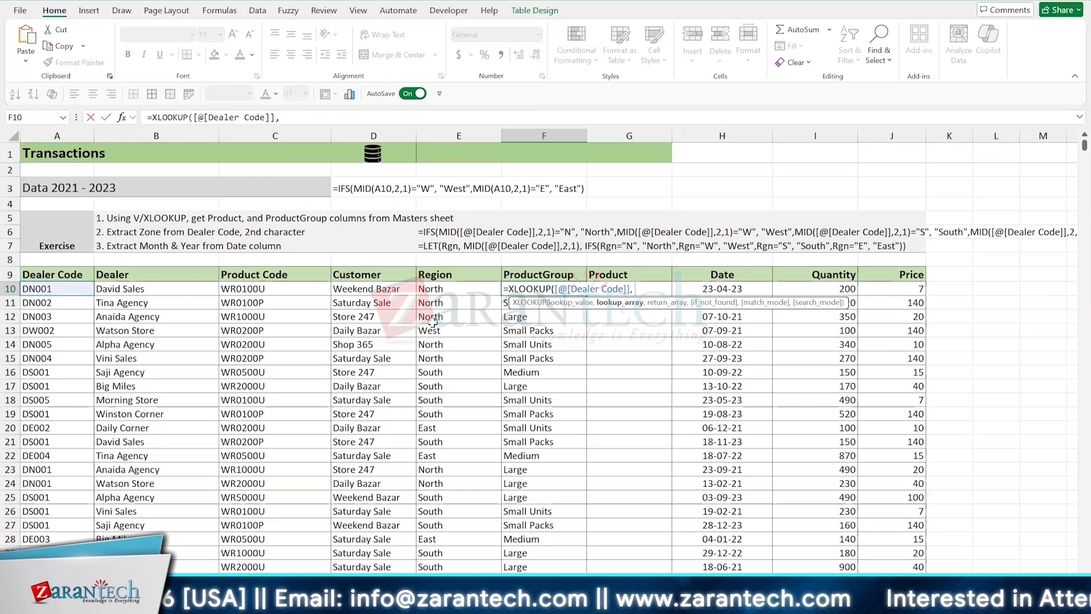
text( tp)
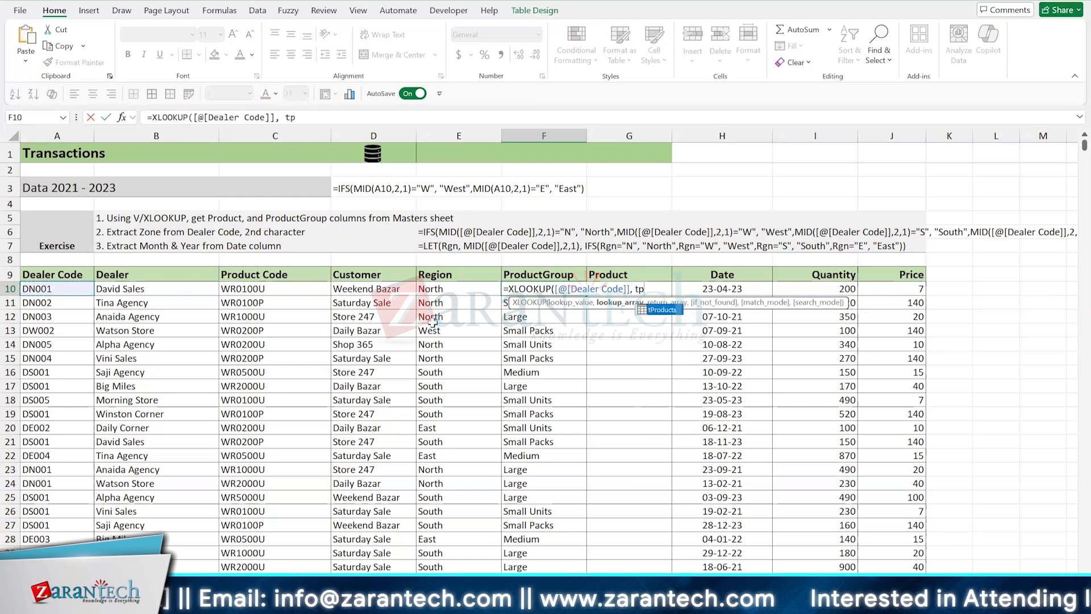
key(Tab)
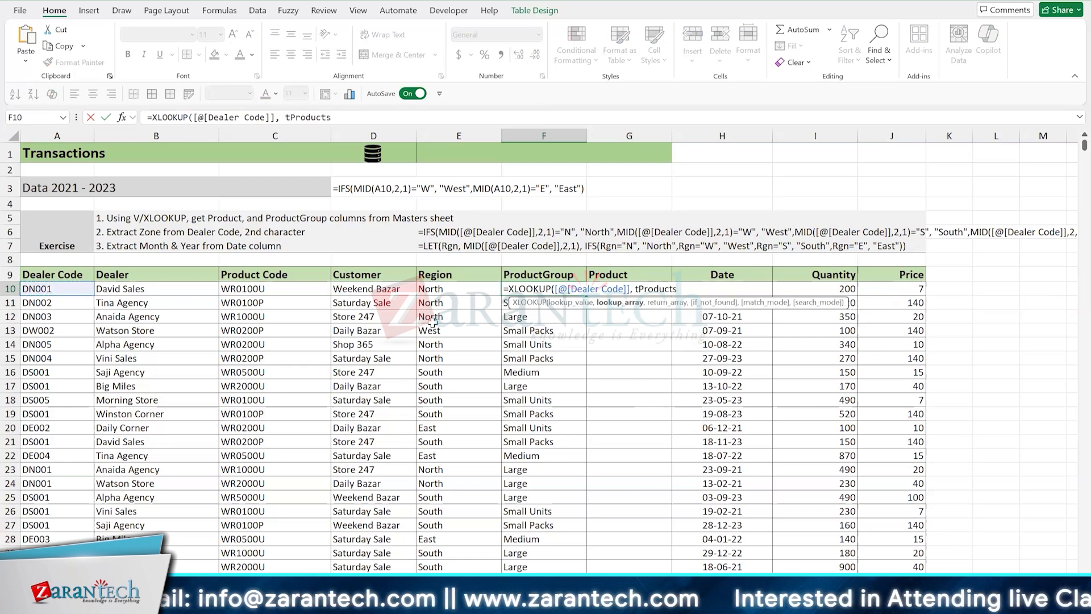
key(BackSpace)
key(BackSpace)
key(BackSpace)
key(BackSpace)
key(BackSpace)
key(BackSpace)
key(BackSpace)
key(BackSpace)
key(BackSpace)
key(BackSpace)
key(BackSpace)
key(BackSpace)
key(BackSpace)
key(BackSpace)
key(BackSpace)
key(BackSpace)
key(BackSpace)
key(BackSpace)
key(BackSpace)
key(BackSpace)
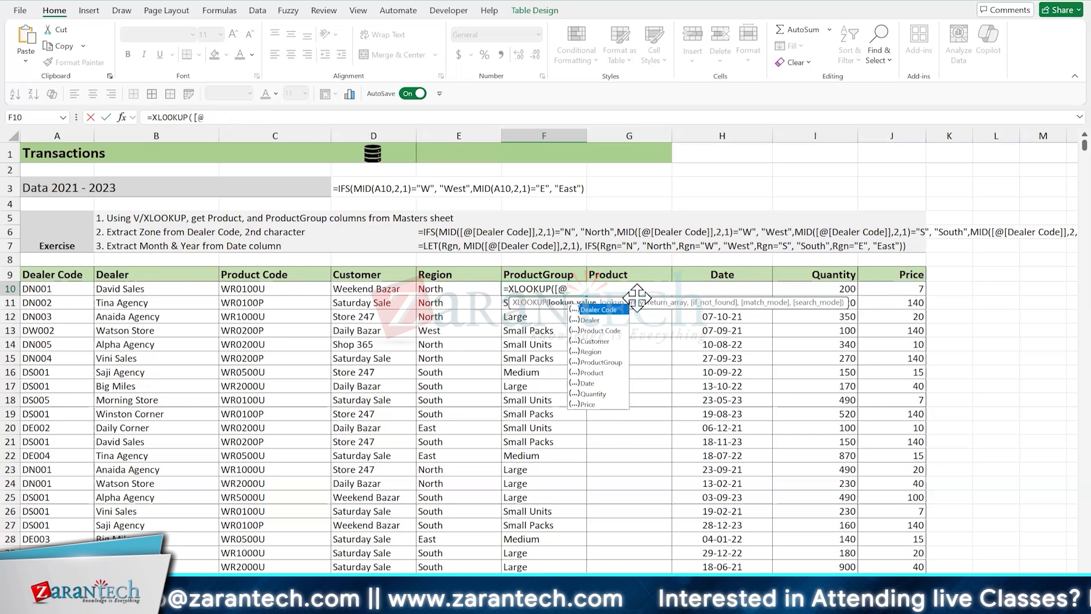
Give the re-entered XLOOKUP [@[Product Code]] as lookup value and tProducts[Product Code] as lookup array
key(Down)
key(Down)
key(Tab)
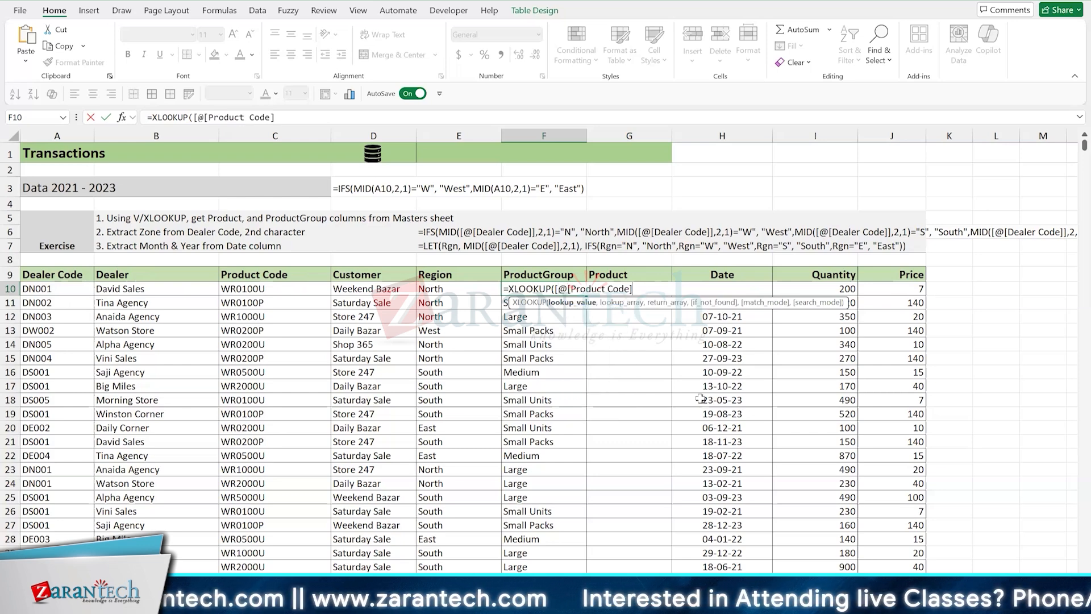
text(],)
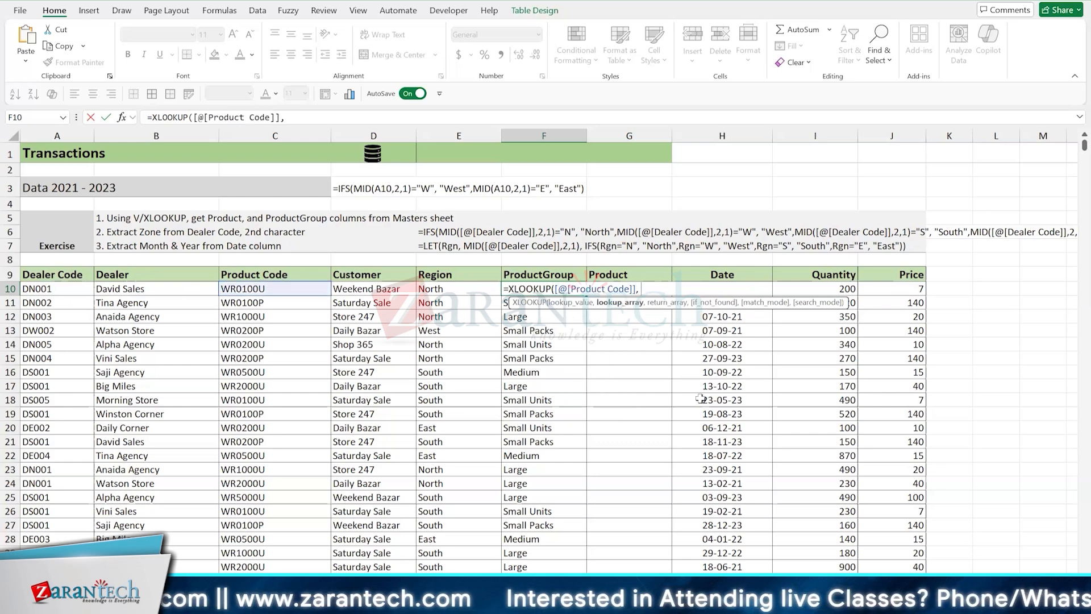
text( tpro)
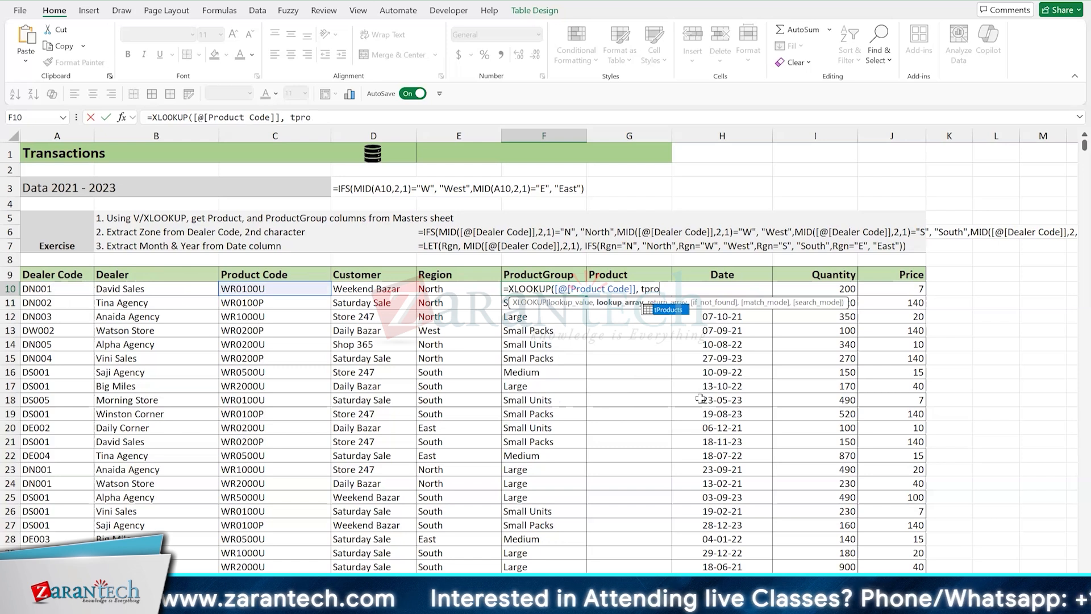
key(Tab)
text([)
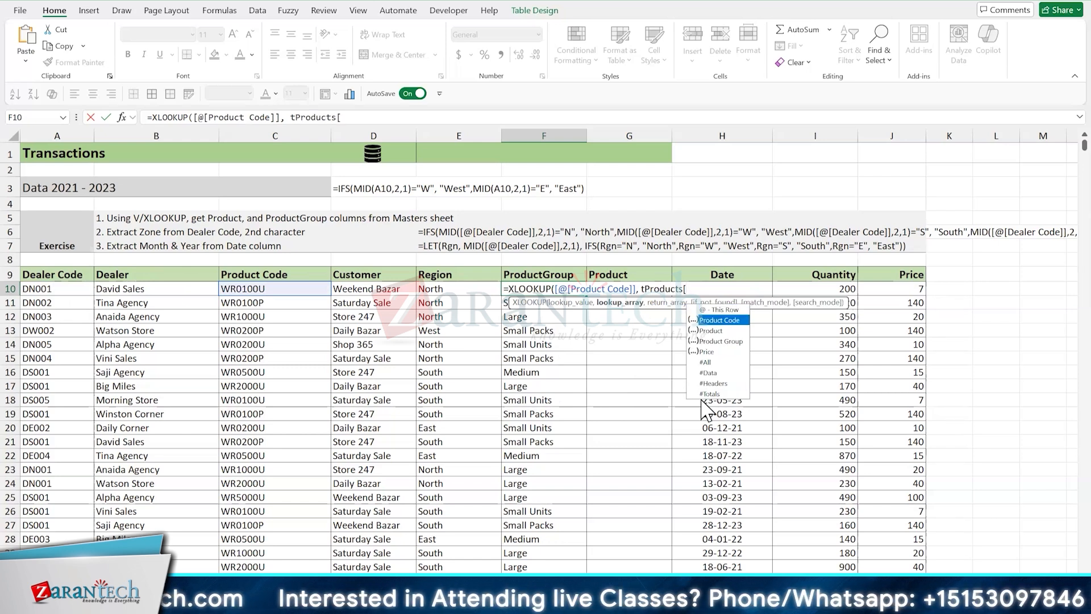
key(Tab)
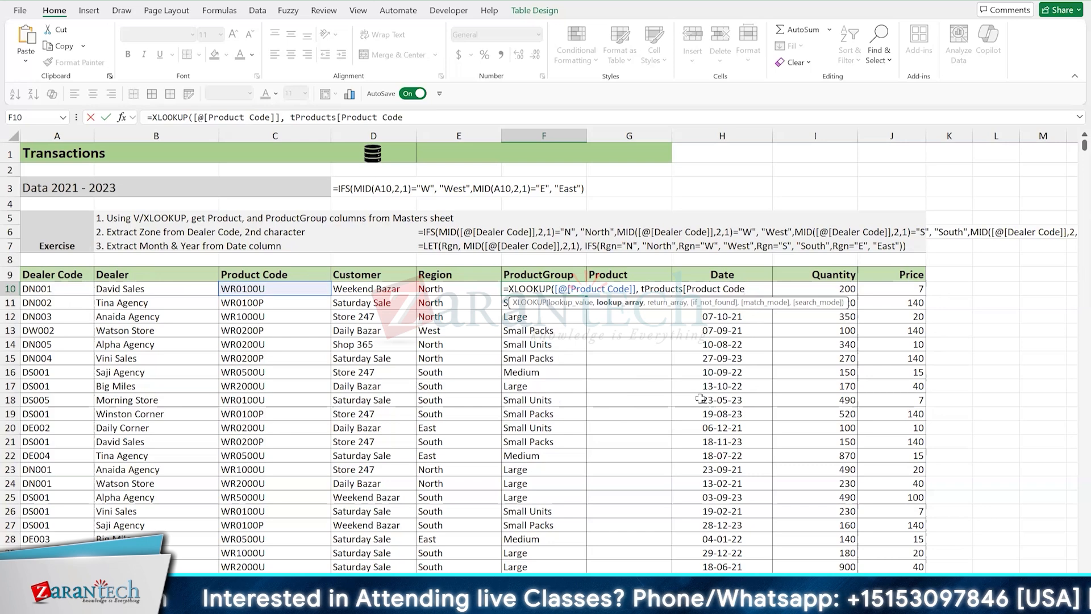
text(],)
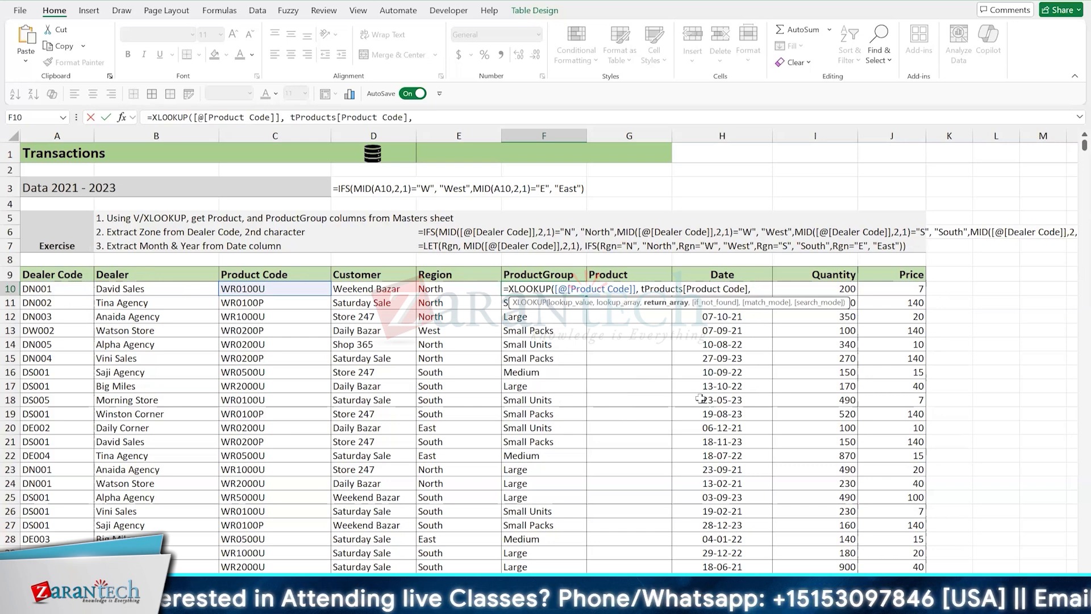
Add tProducts[Product Group] as the return array of the re-entered XLOOKUP and close its parenthesis
text(tProducts)
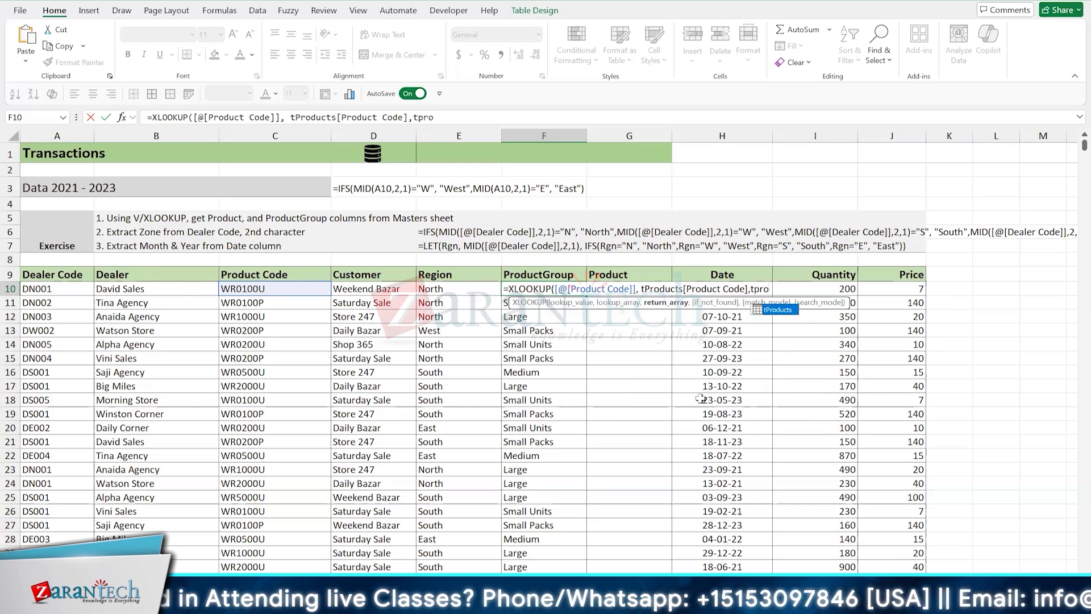
text([)
key(Down)
key(Down)
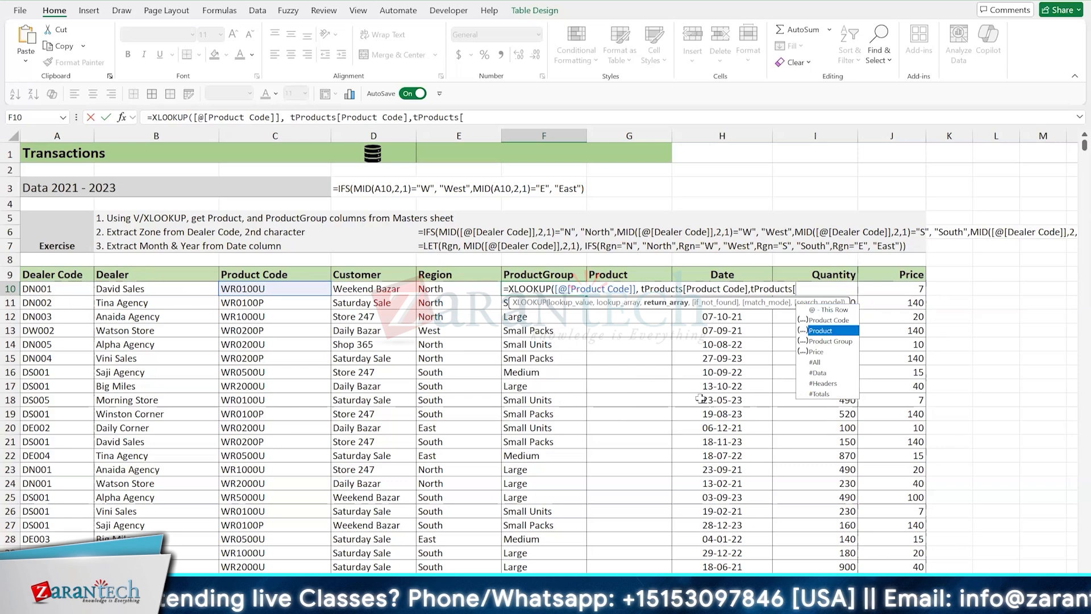
key(Tab)
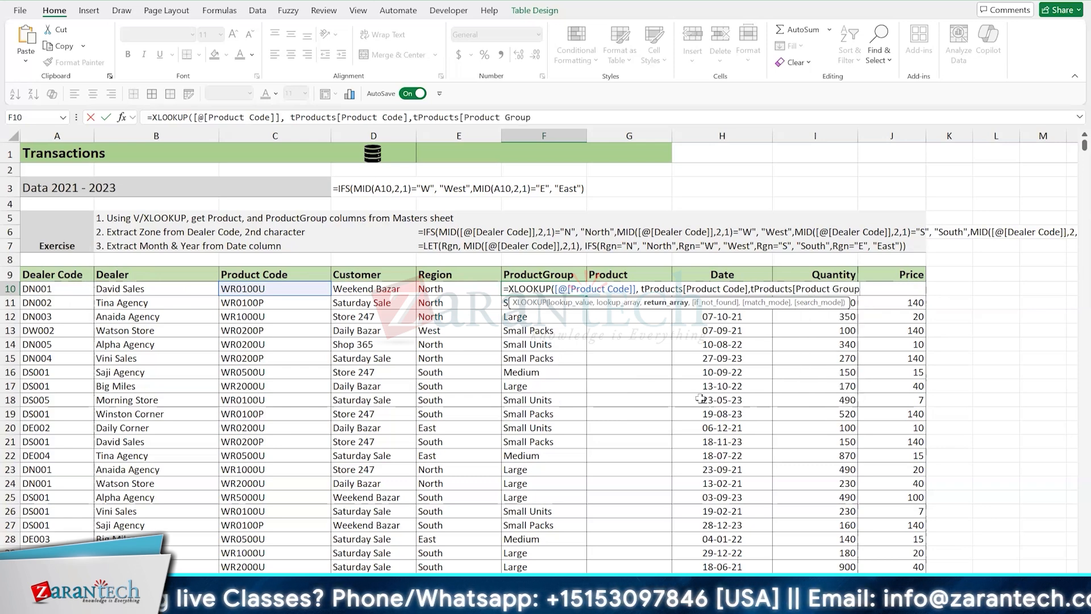
text(]))
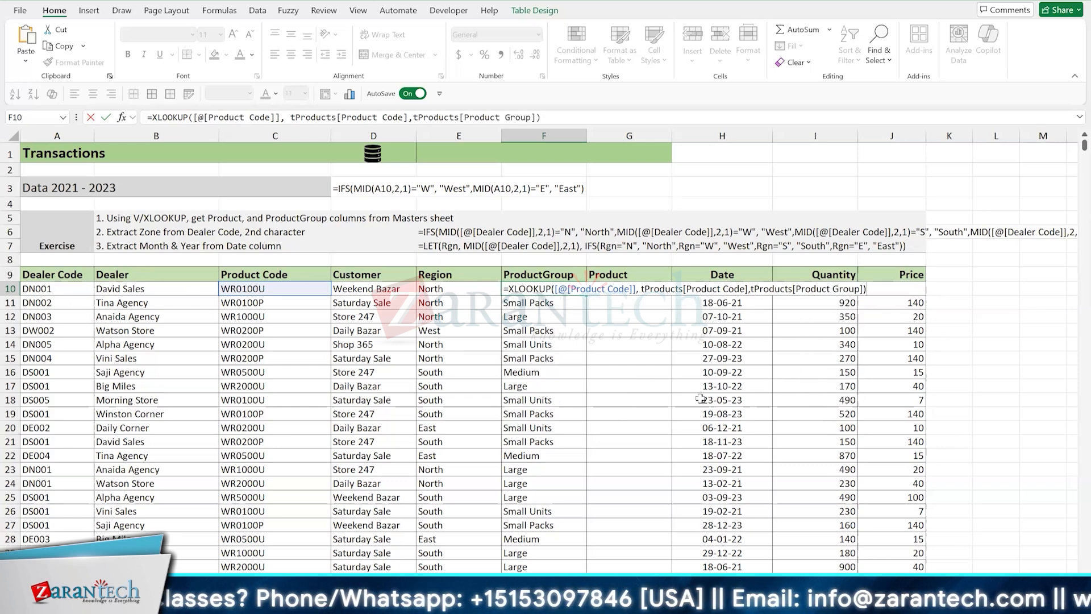
Enter the ProductGroup formula in F10 and begin an XLOOKUP in G10 with [@[Product Code]] as the lookup value
key(ctrl+Return)
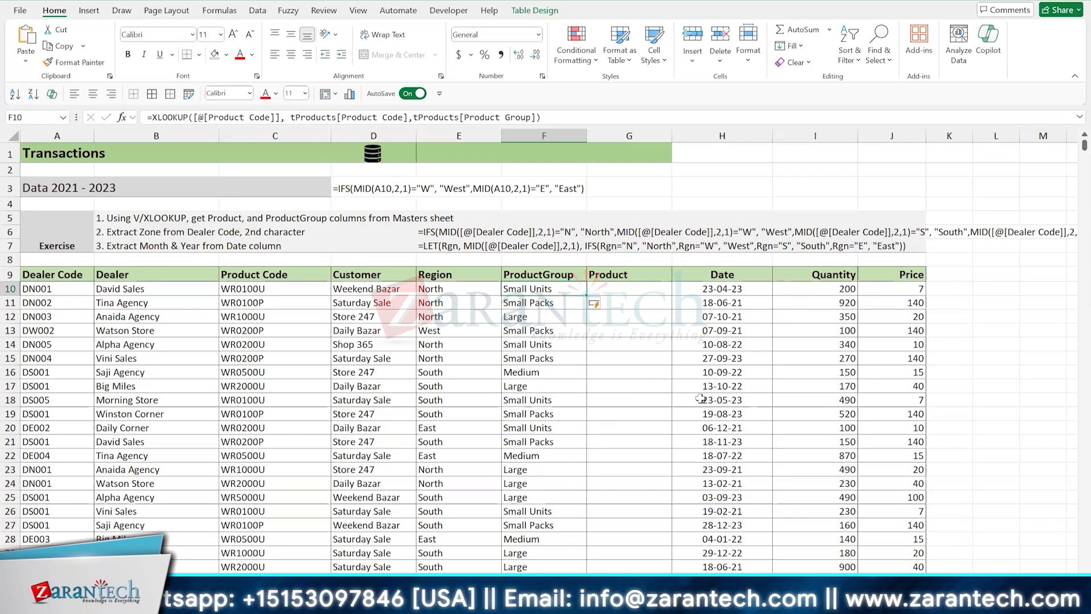
key(Right)
text(=XLOOKUP()
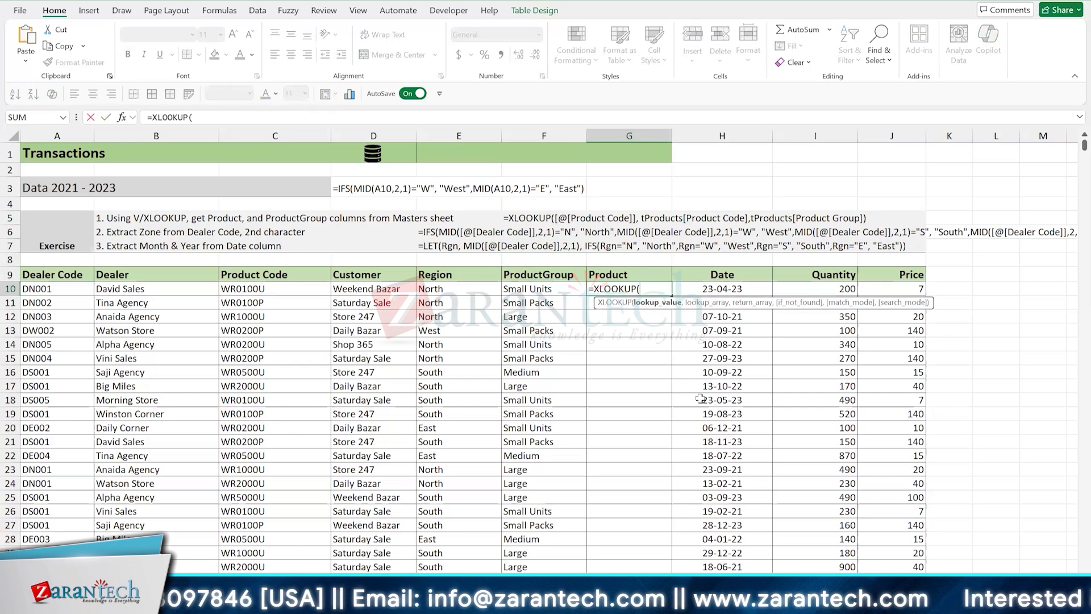
key(Left)
key(Left)
key(Left)
key(Left)
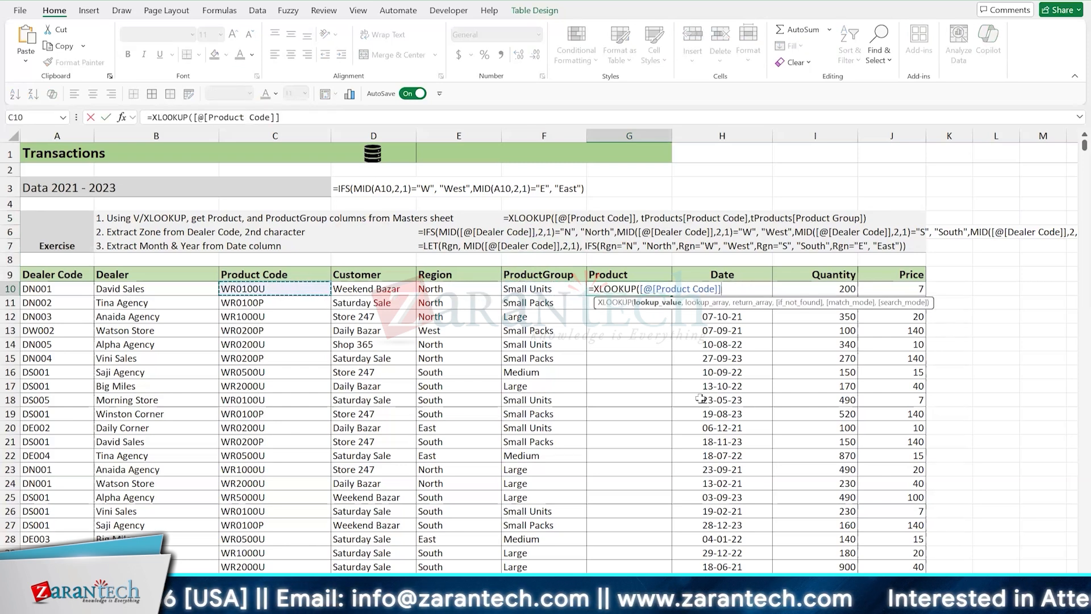
Set tProducts[Product Code] as the lookup array of the Product column's XLOOKUP in G10
text(, tp)
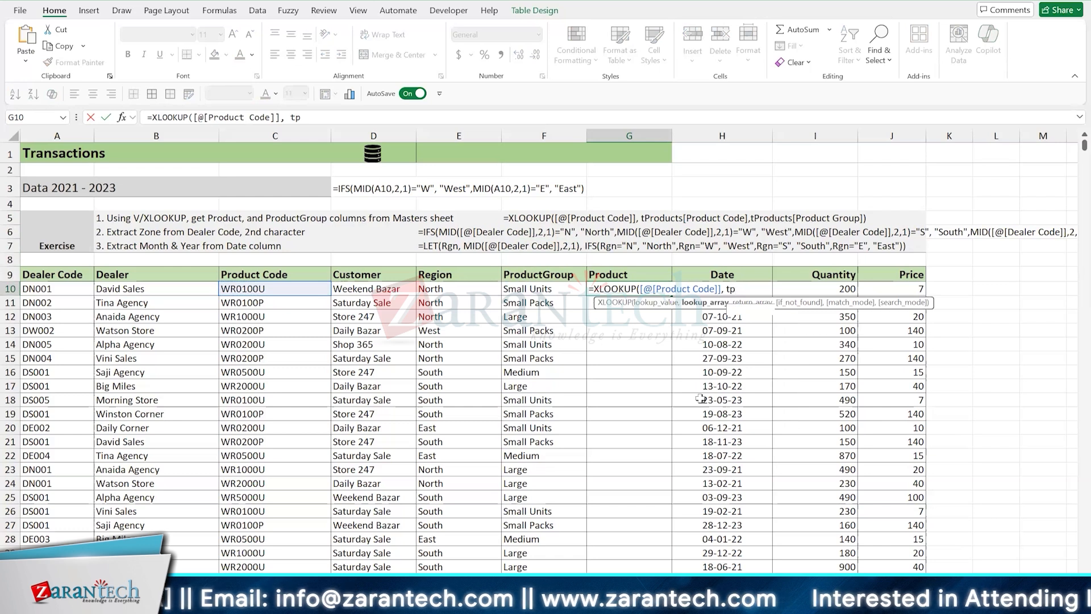
text(ro)
key(Tab)
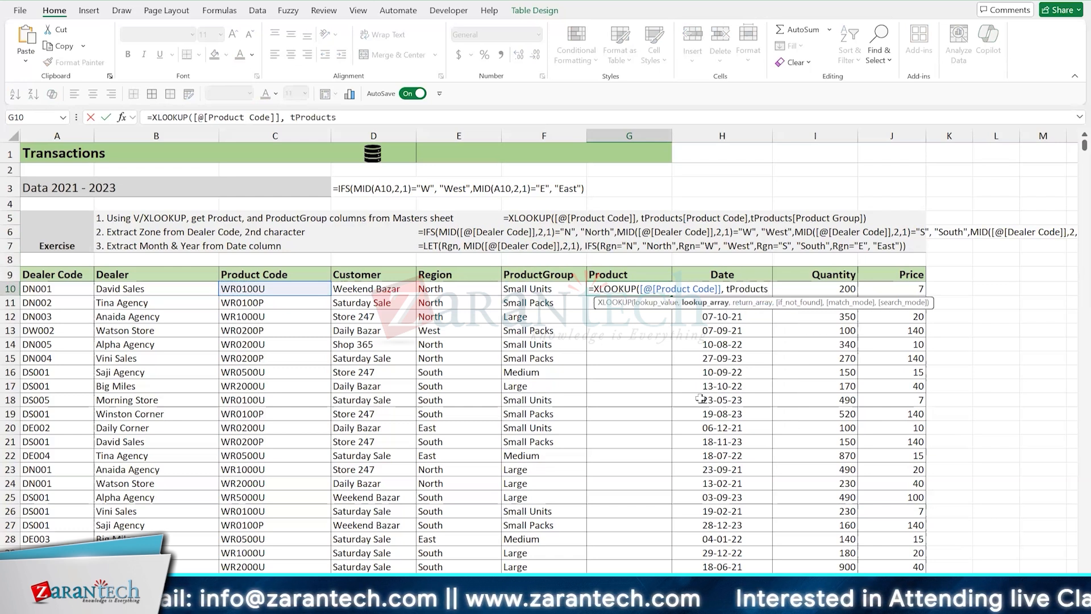
text([)
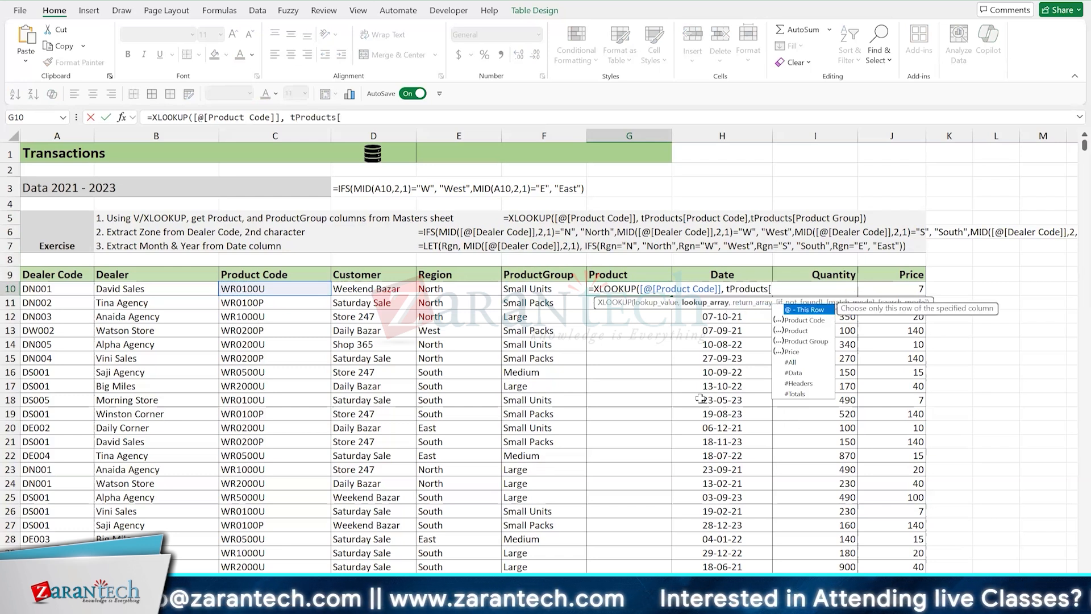
key(Down)
key(Tab)
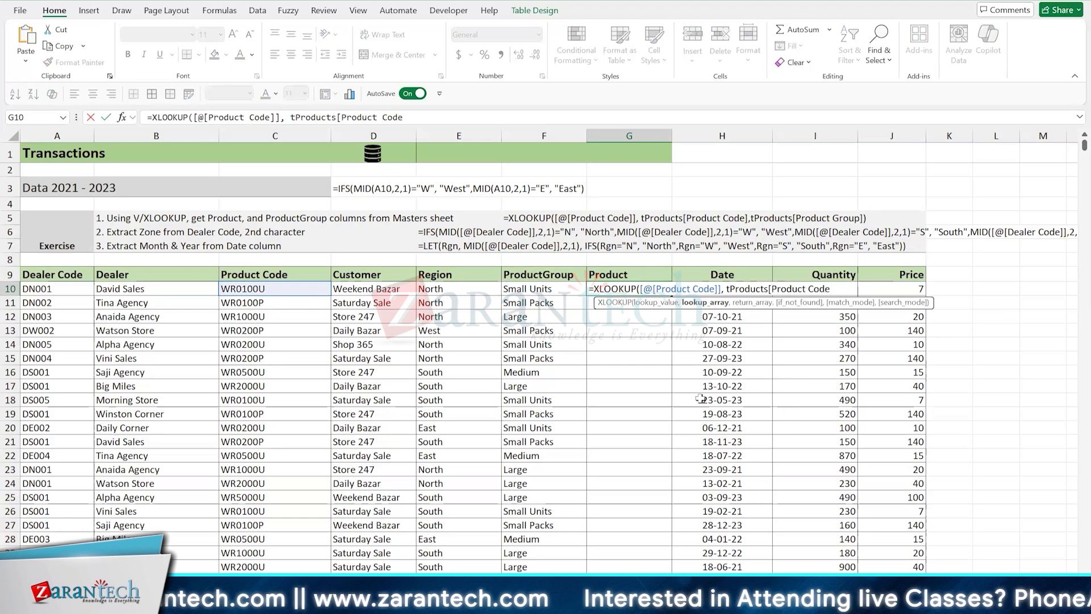
text(],)
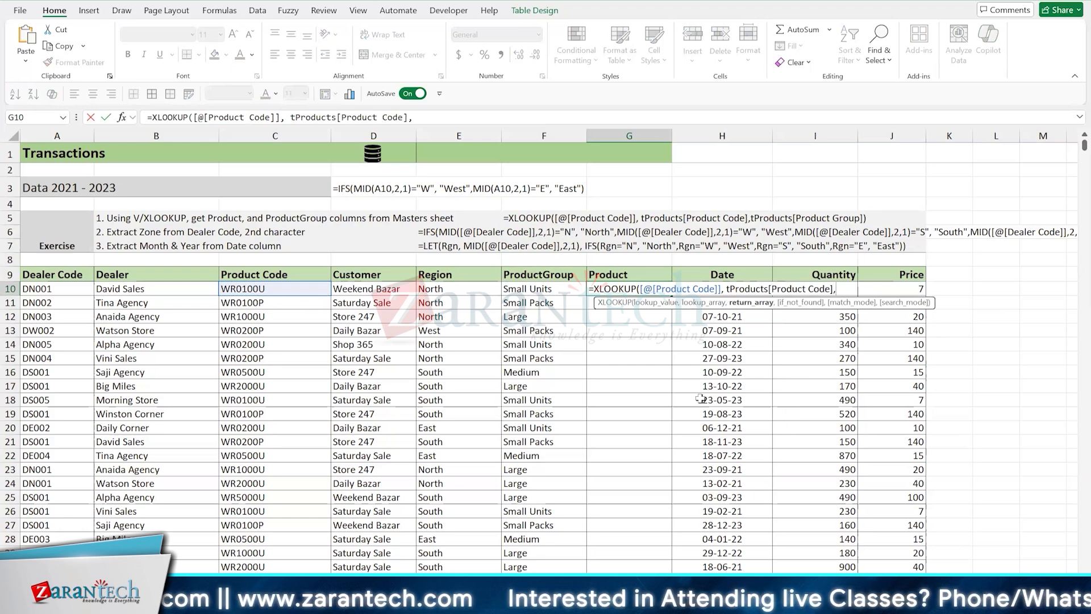
Add tProducts[Product] as the return array, close the XLOOKUP and enter the Product formula in G10
text( tProducts)
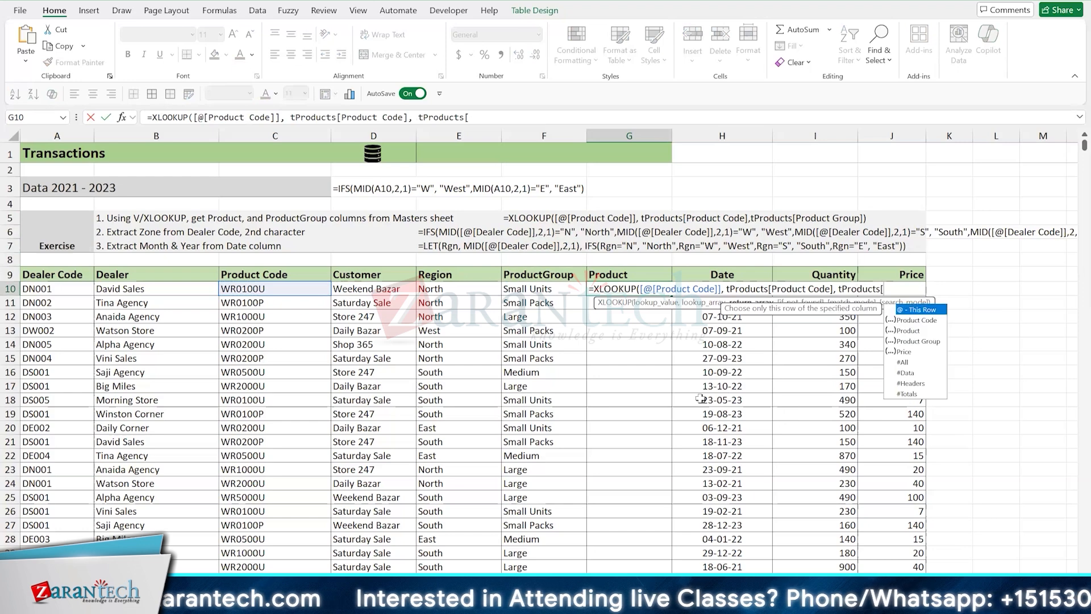
text([)
key(Down)
key(Tab)
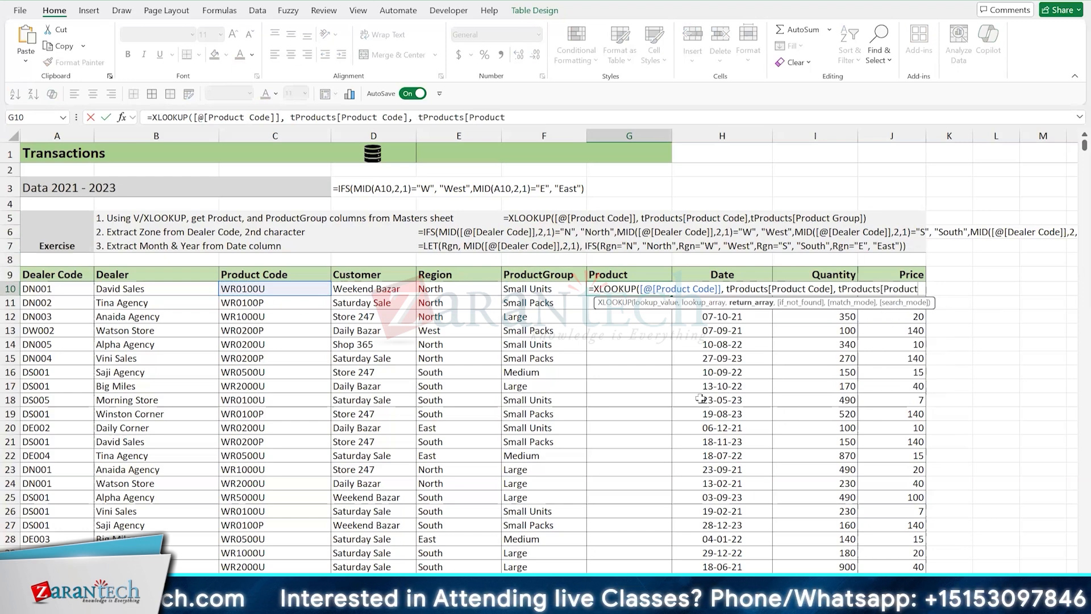
text(]))
key(Return)
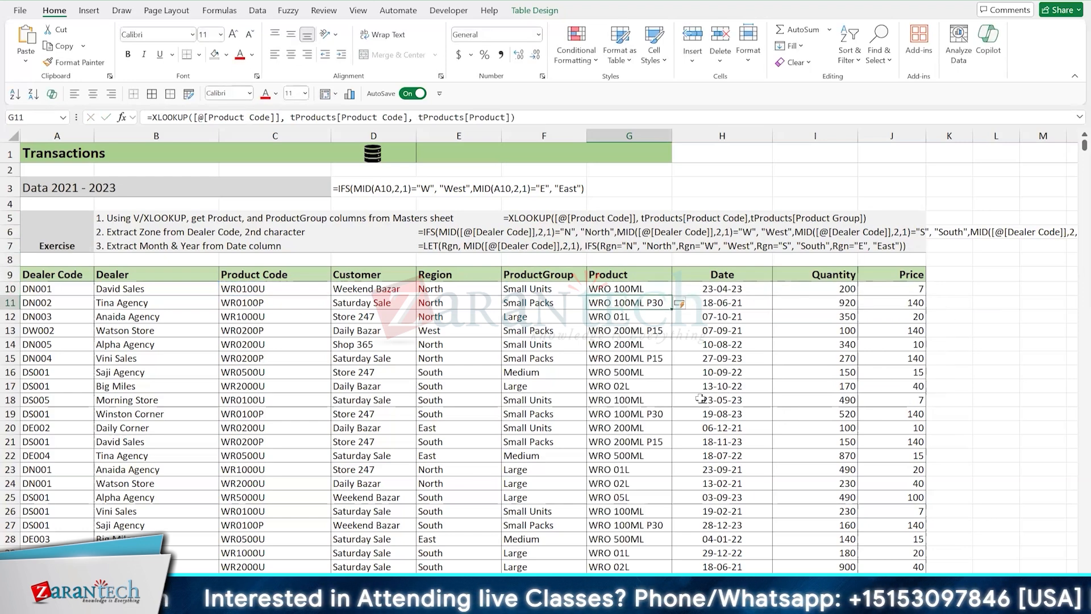
Copy the Product formula from G10 into G4 as text with a leading apostrophe, then return to G10
key(Up)
key(F2)
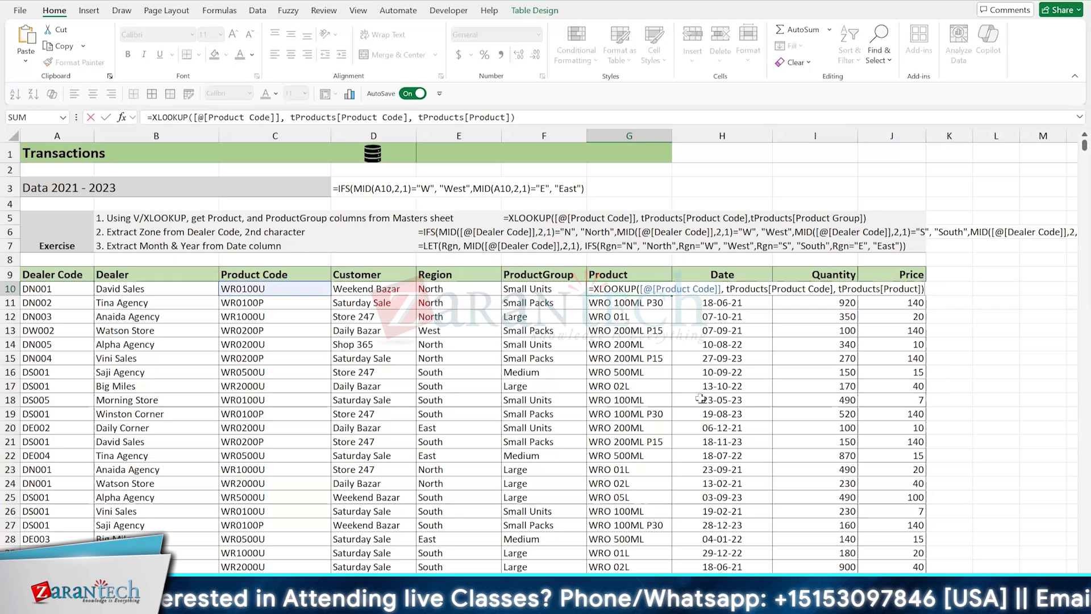
key(Return)
key(Up)
key(Up)
key(Up)
key(Up)
key(Up)
key(Up)
key(Up)
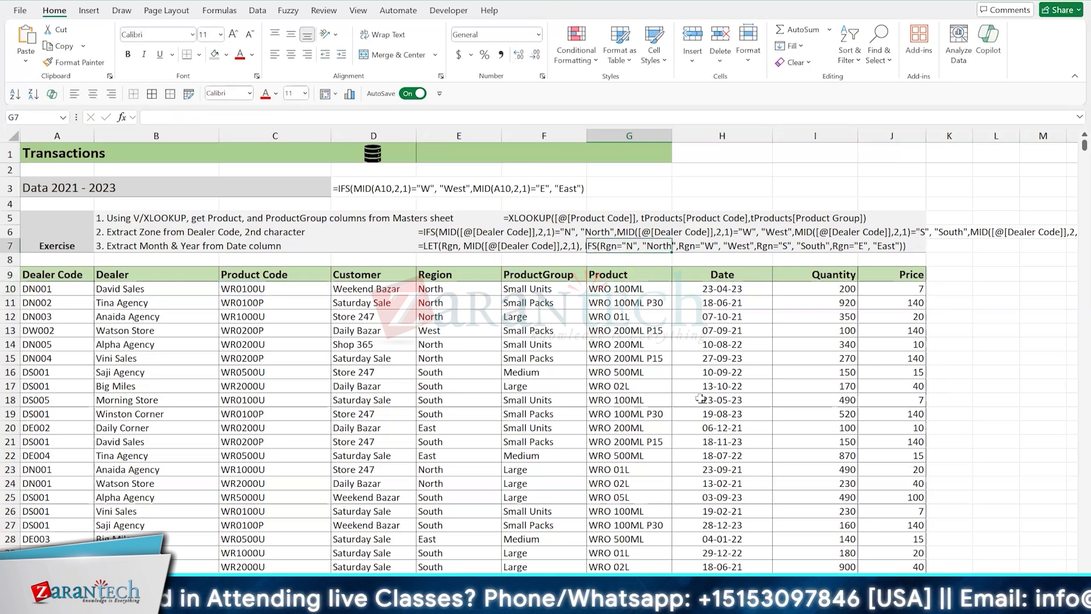
key(F2)
text(=XLOOKUP([@[Product Code]], tProducts[Product Code], tProducts[Product]))
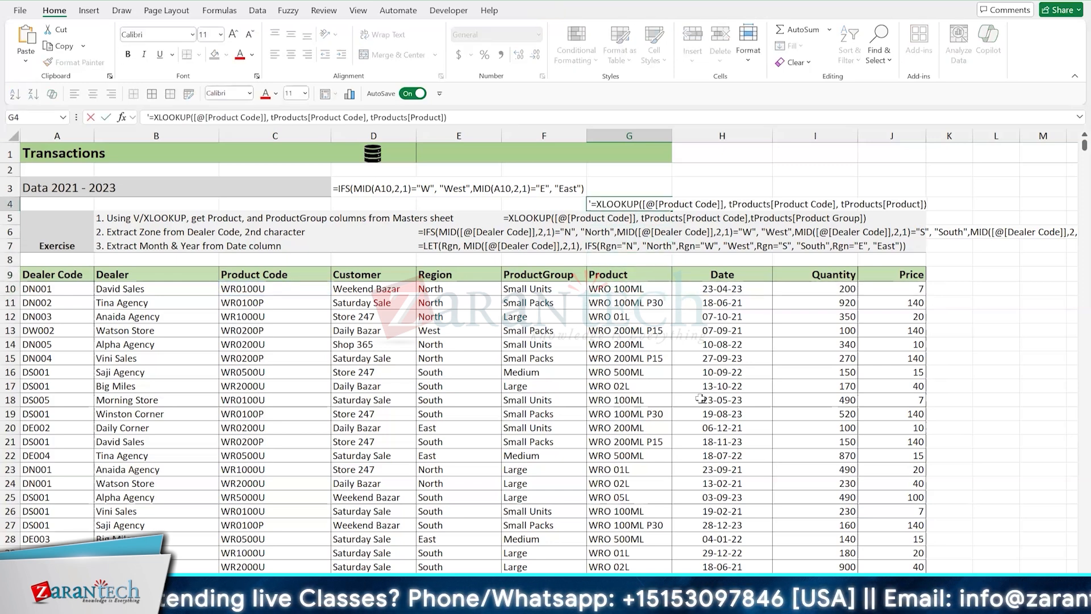
key(Return)
key(Down)
key(Down)
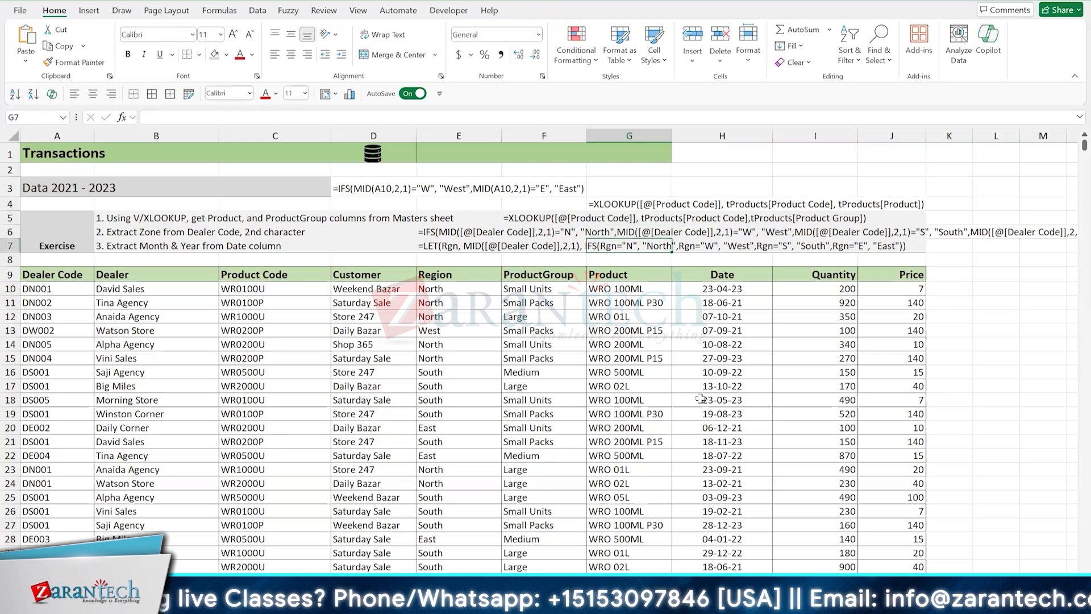
key(Down)
key(Down)
key(Down)
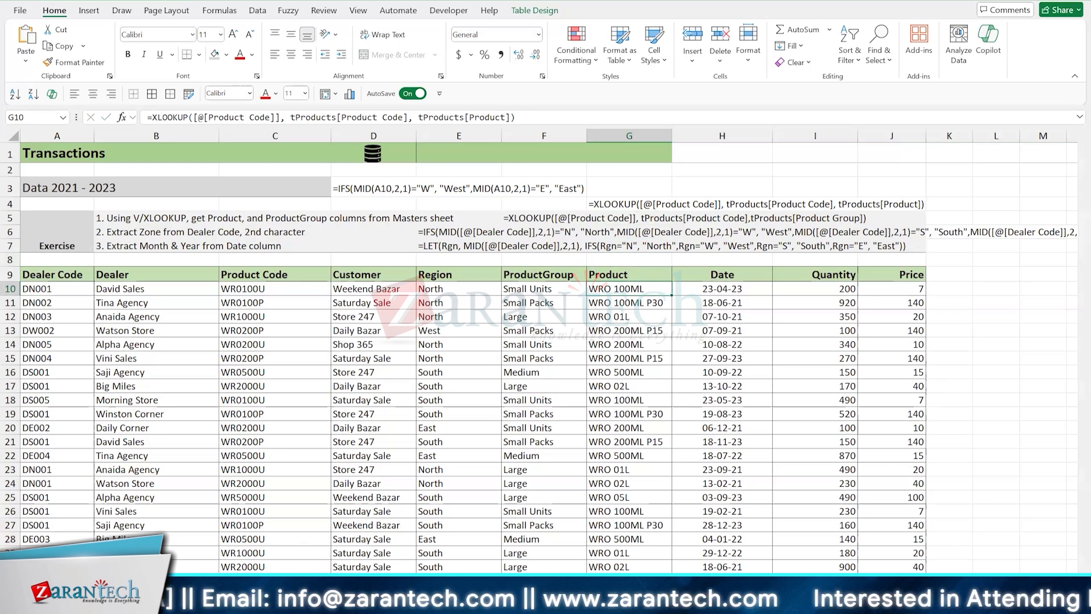
click(415, 585)
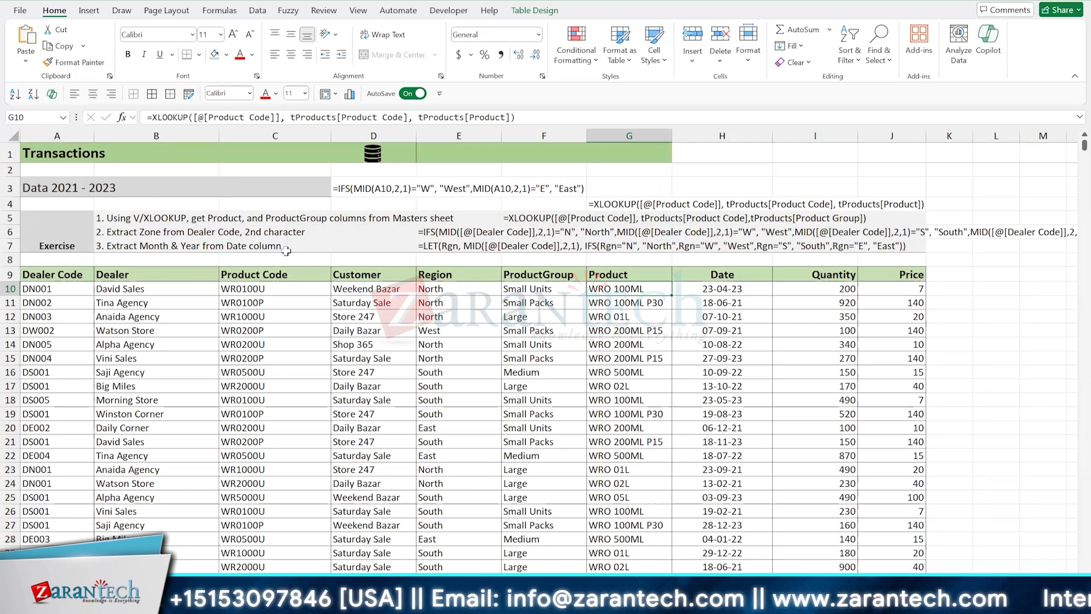
Insert two new columns in the Transactions table between Date and Quantity
click(849, 315)
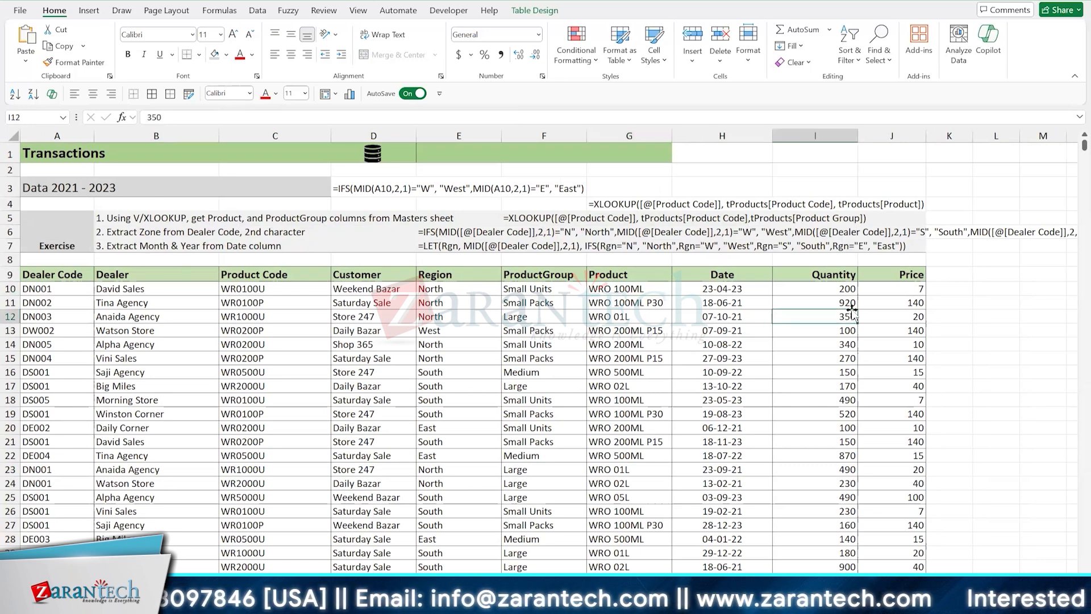
scroll(851, 311, right, 5)
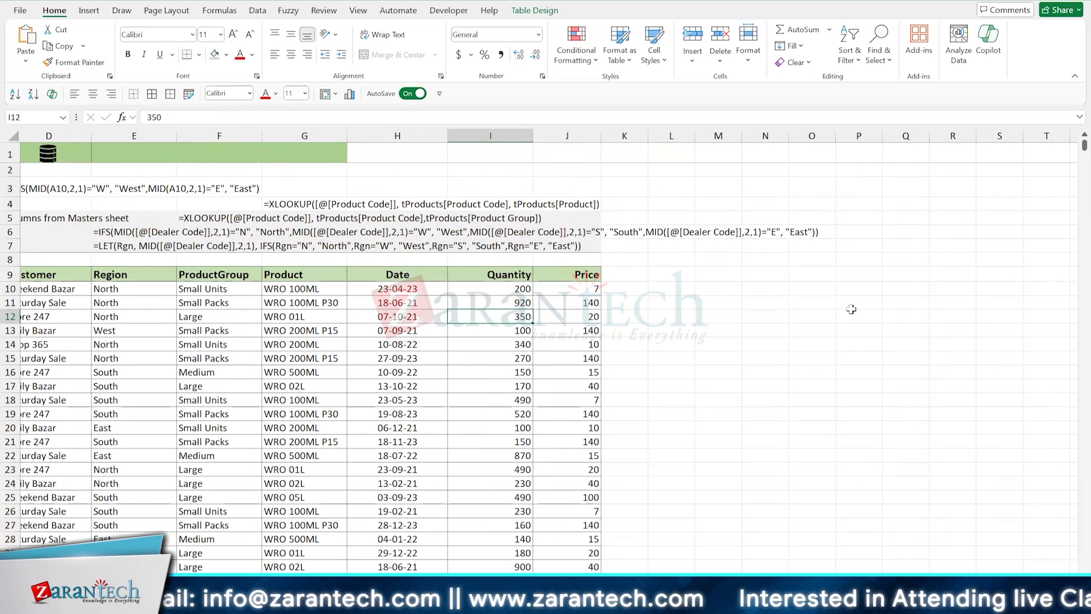
key(shift+Right)
key(alt+i)
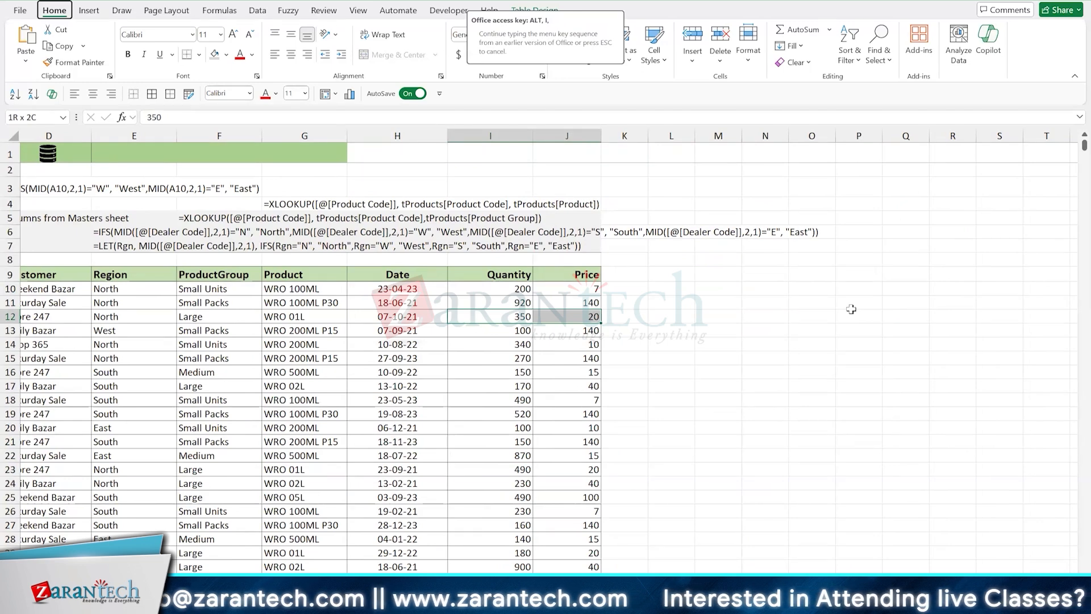
key(c)
Name the two new column headers in I9 and J9 Month and Year
key(Up)
key(Up)
key(Up)
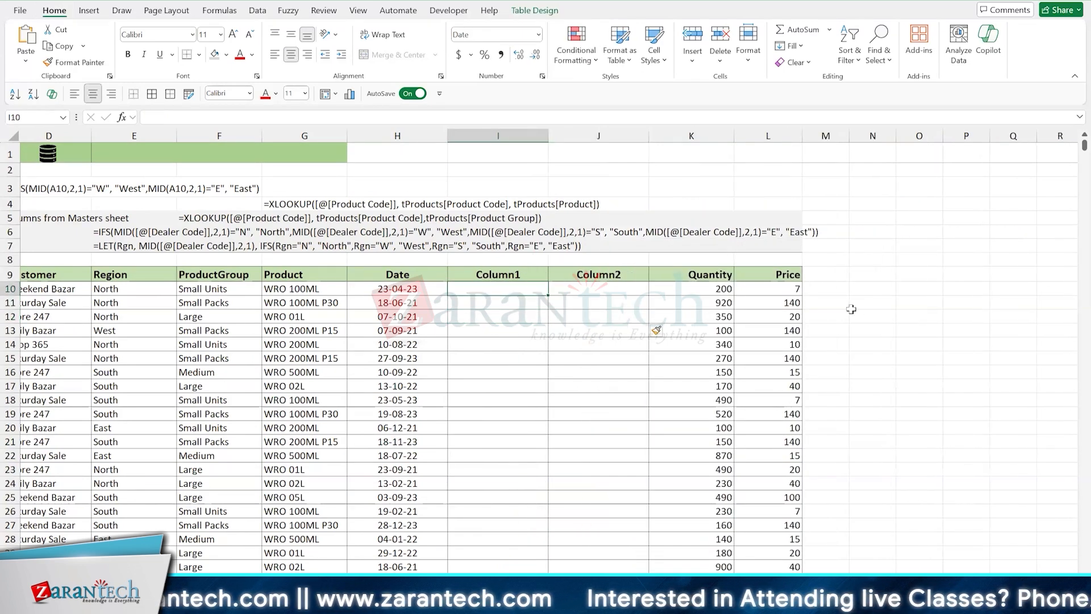
text(Month)
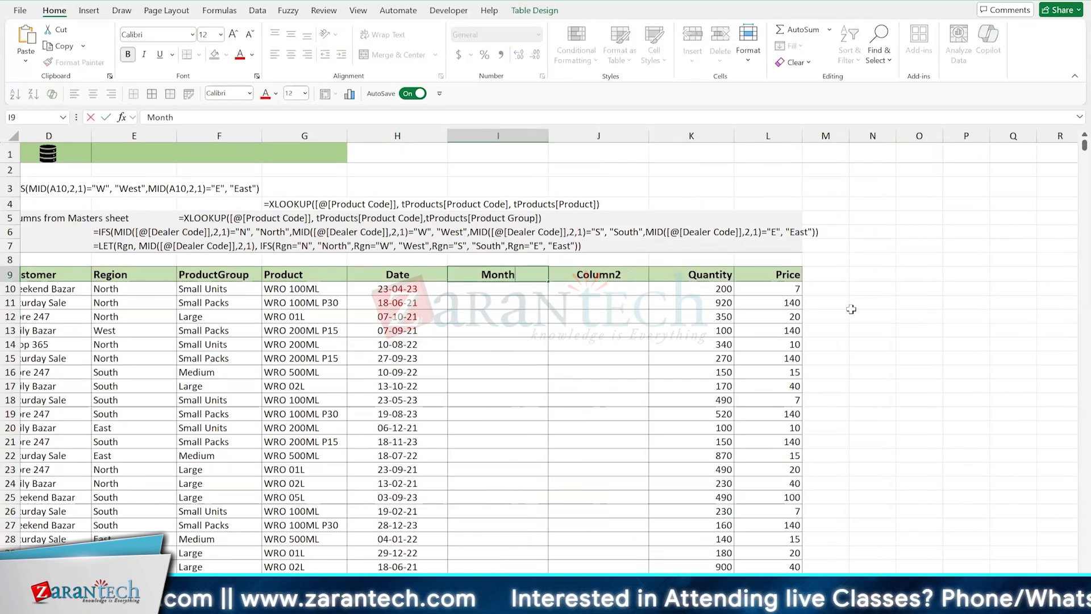
key(Tab)
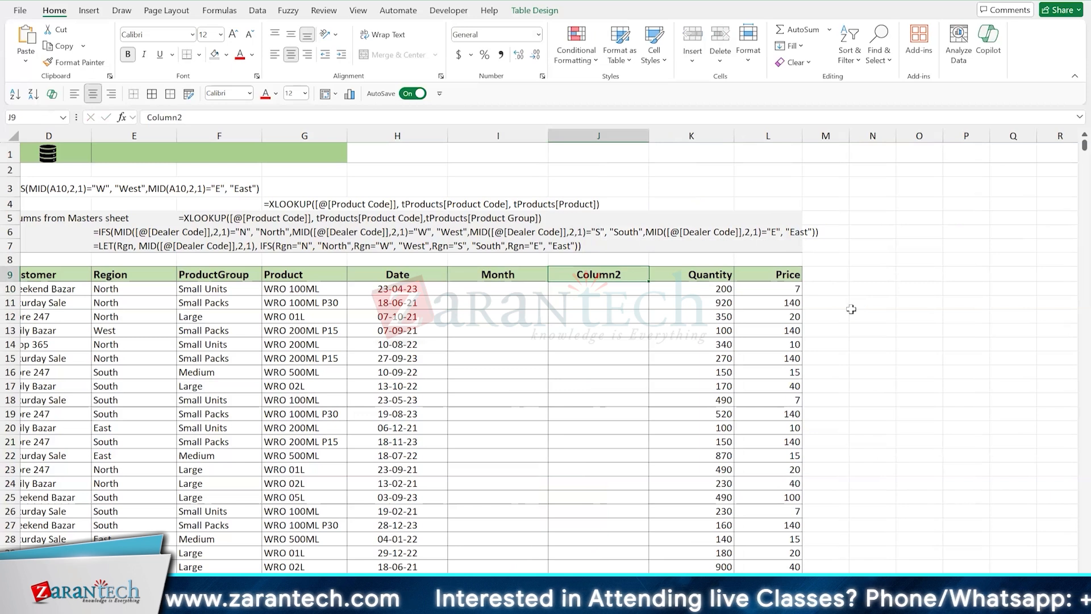
text(Year)
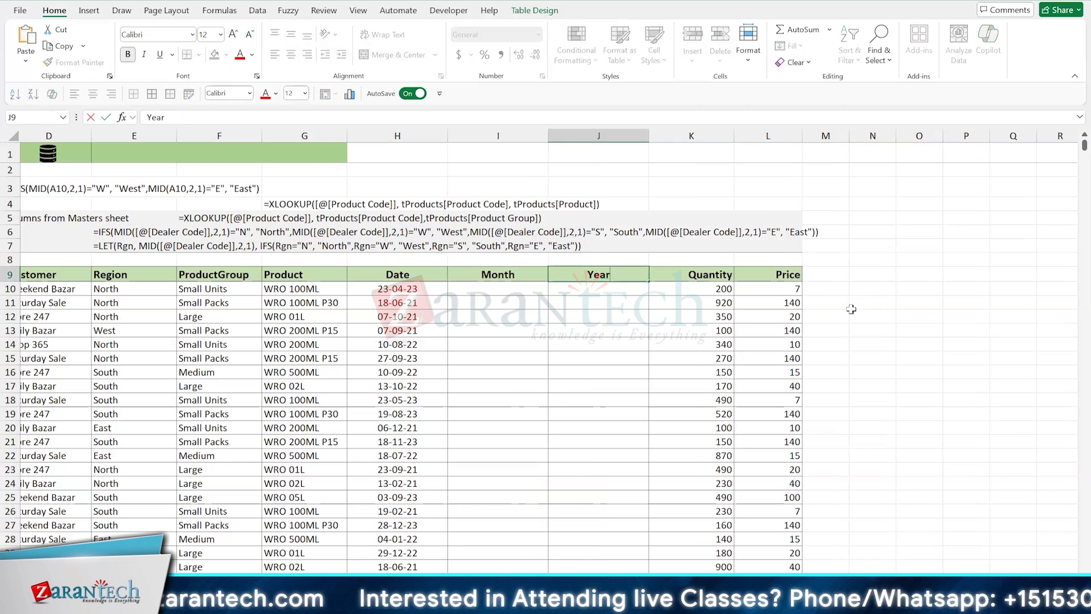
key(Return)
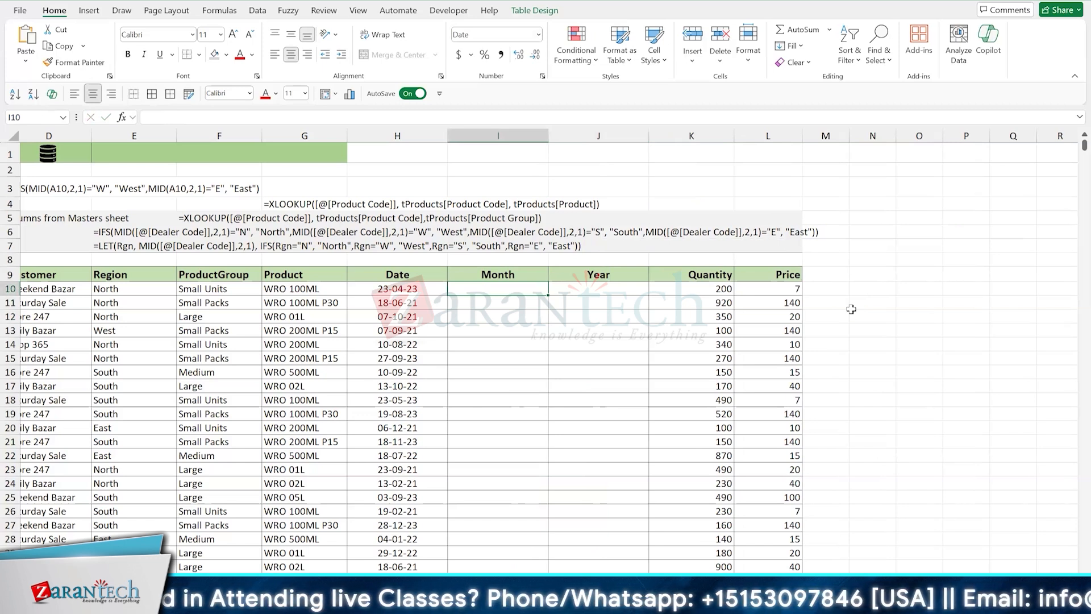
text(=text)
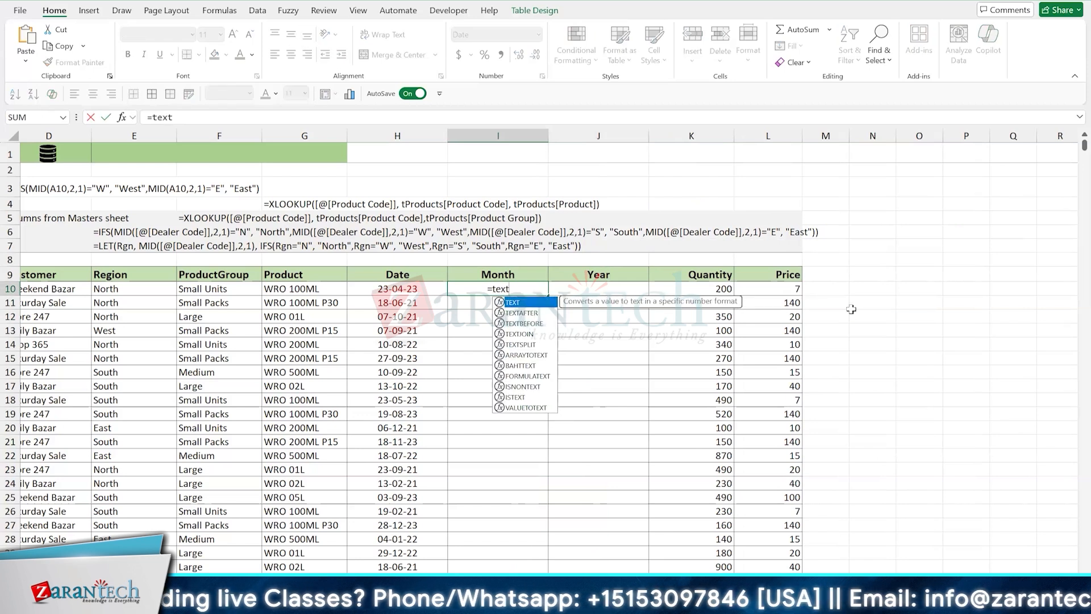
key(Tab)
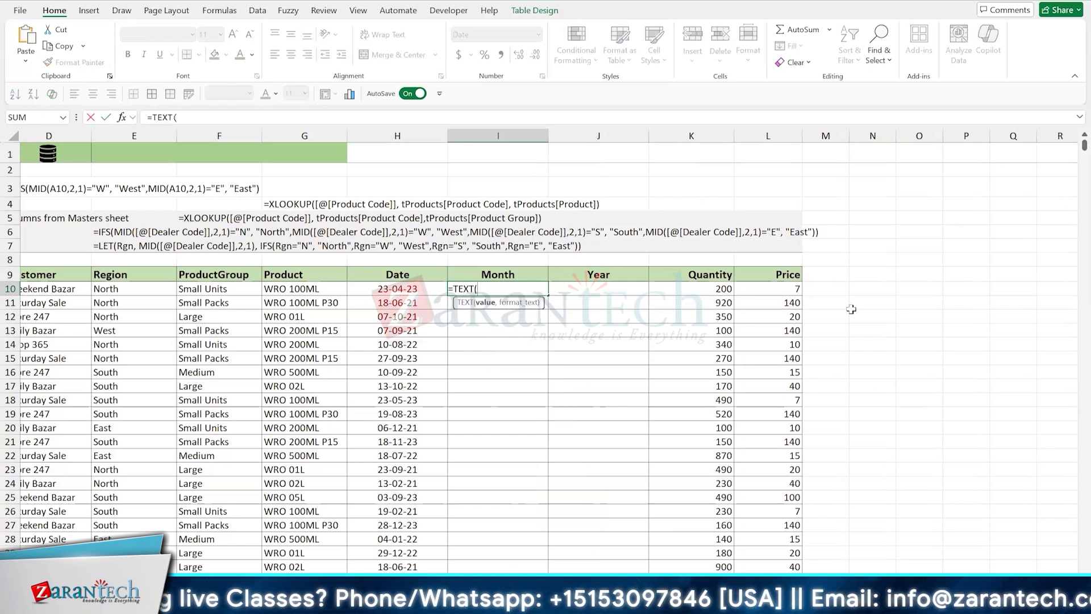
key(Left)
text(,)
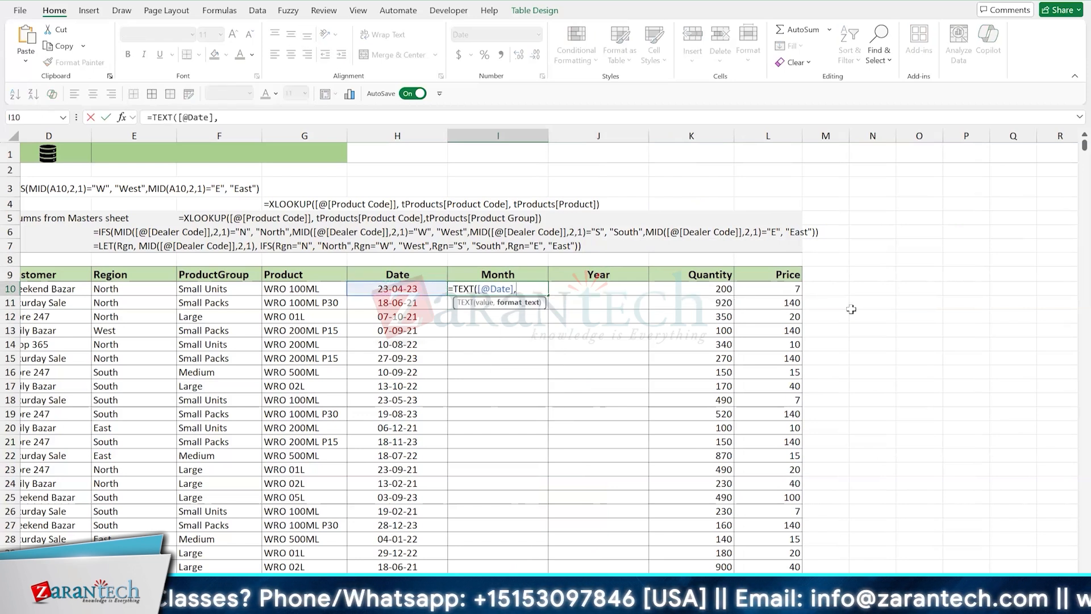
text("mmm"))
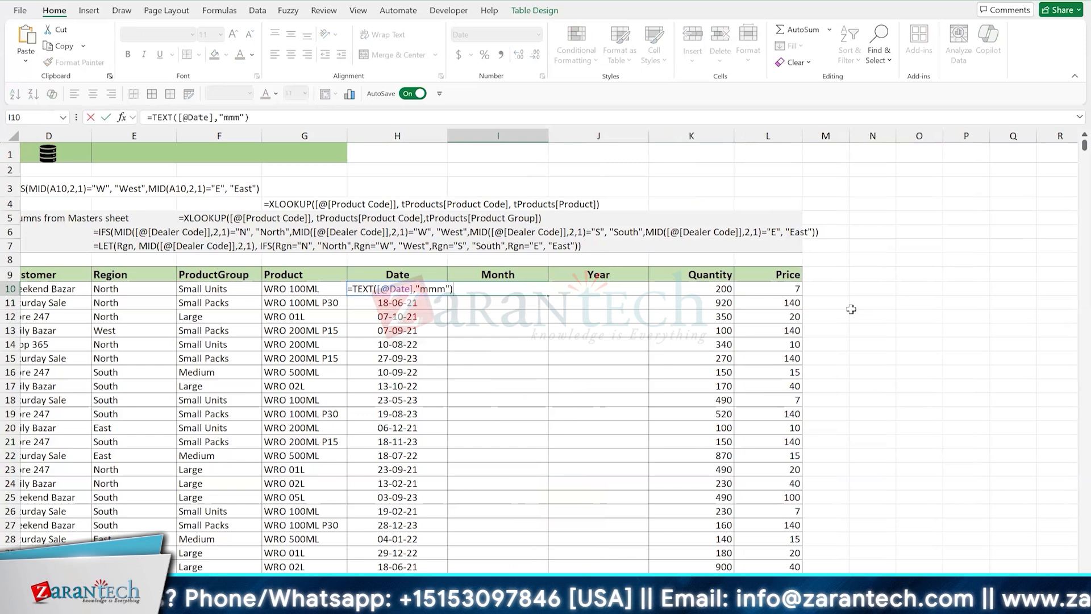
key(ctrl+Return)
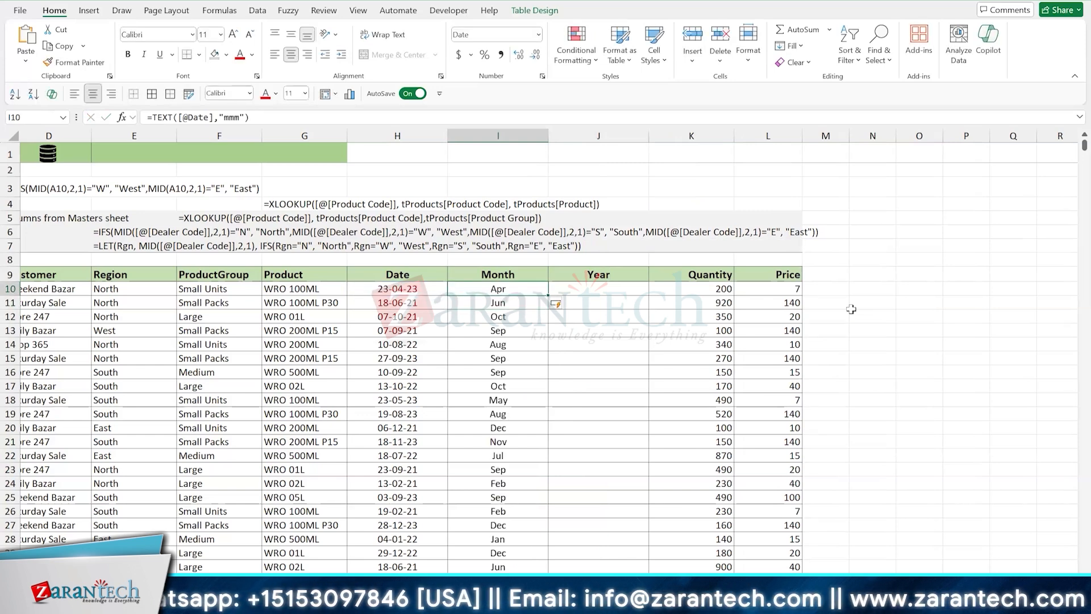
key(F2)
key(shift+Home)
key(Down)
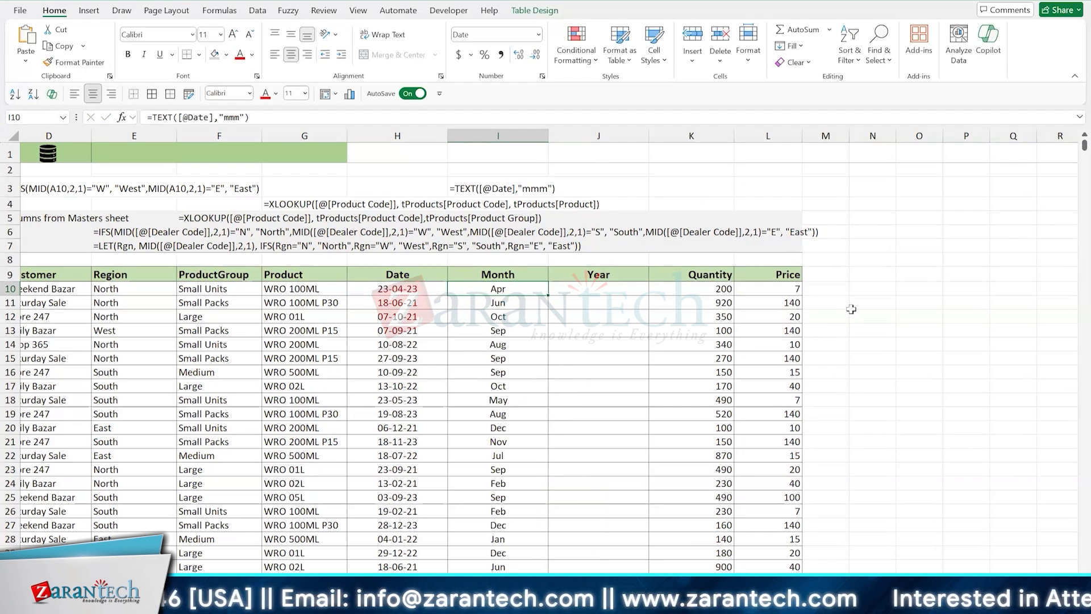
key(Right)
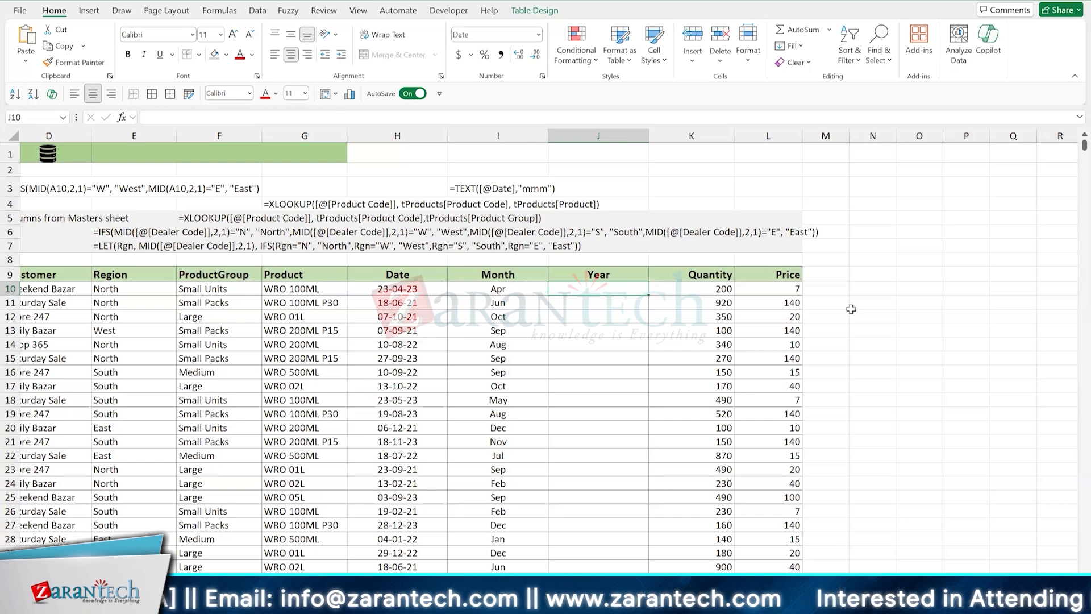
text(=year)
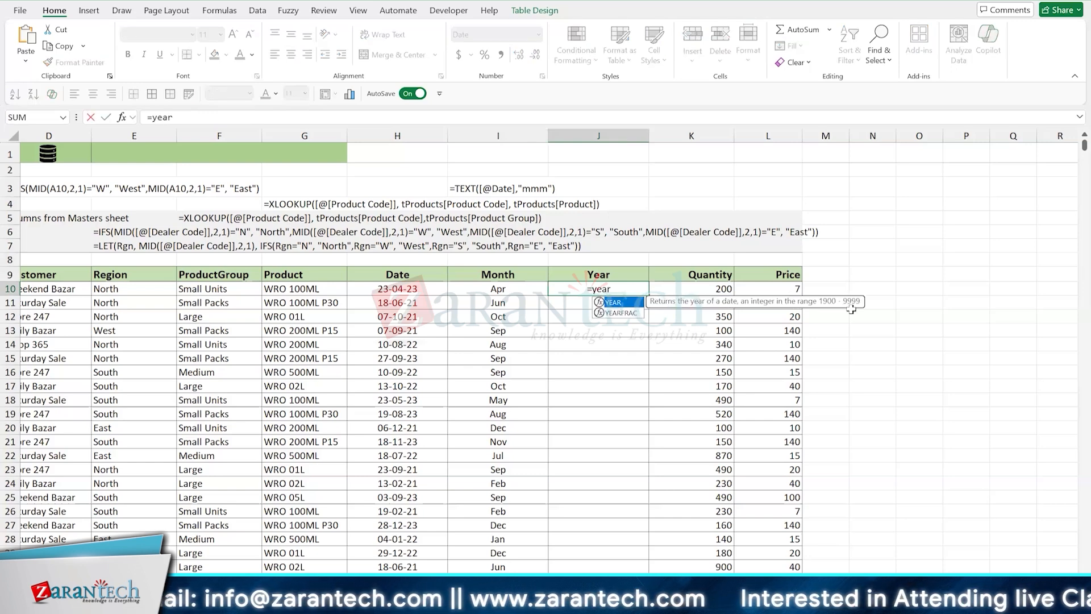
key(Tab)
key(Left)
key(Left)
text())
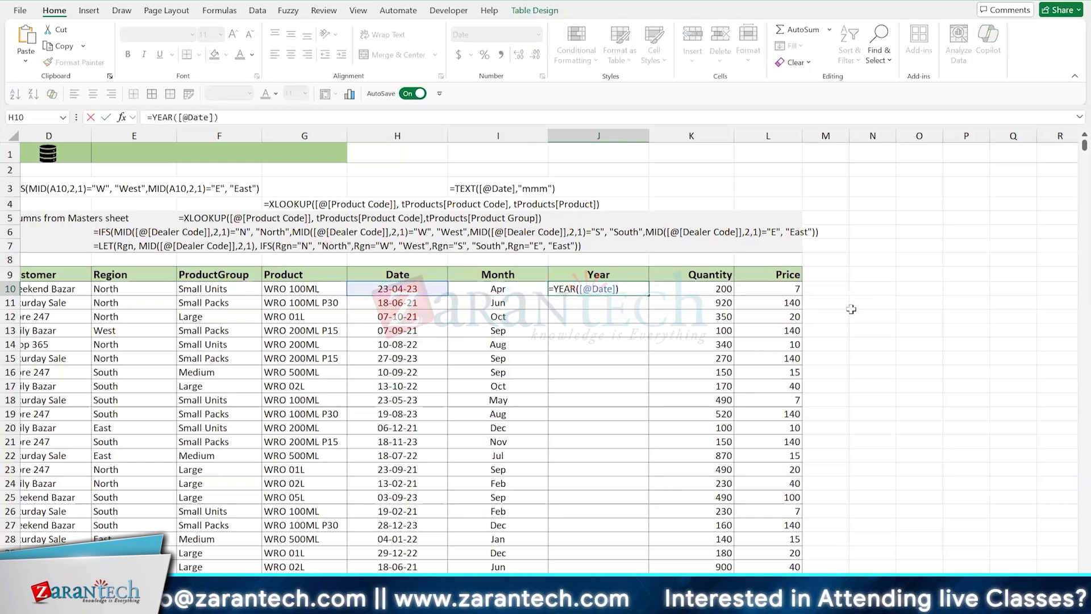
key(ctrl+Return)
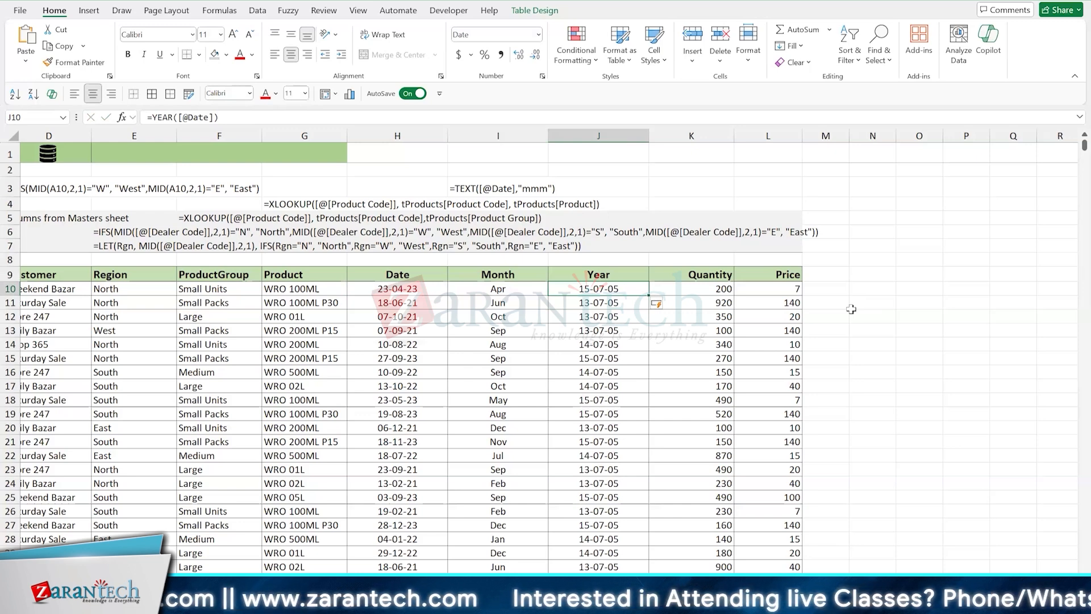
key(F2)
key(shift+Home)
key(ctrl+c)
key(Return)
key(Up)
key(Up)
key(Up)
key(Up)
key(Up)
key(Up)
key(Up)
key(Up)
key(Up)
text(')
key(ctrl+v)
key(Return)
Apply the General number format to the whole Year column from J10 down, using the on-screen keyboard, and close that keyboard
key(Down)
key(Down)
key(Down)
key(Down)
key(Down)
key(Down)
key(Down)
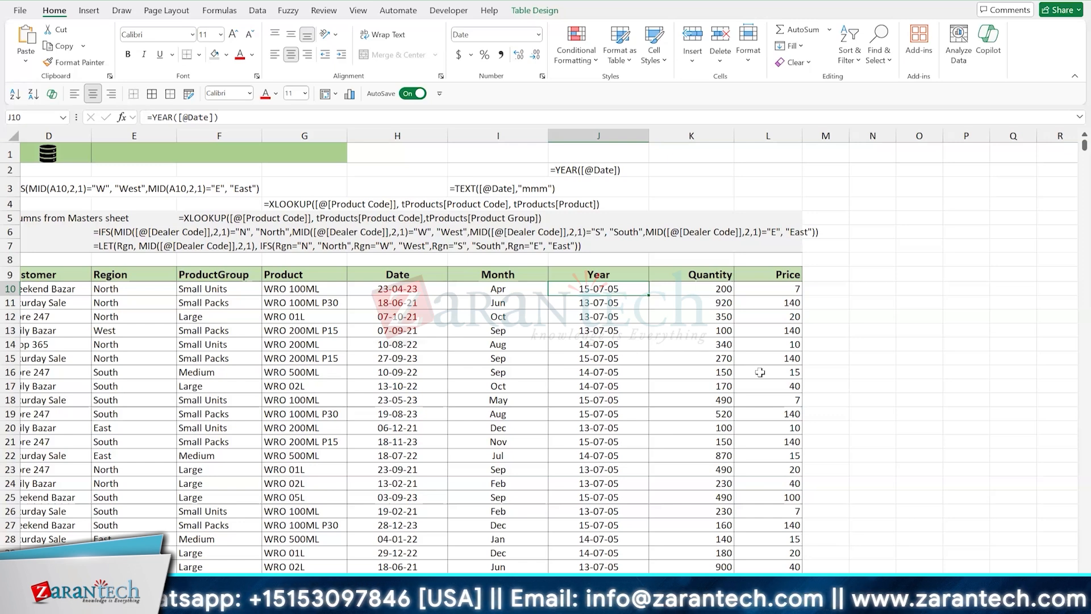
key(ctrl+shift+Down)
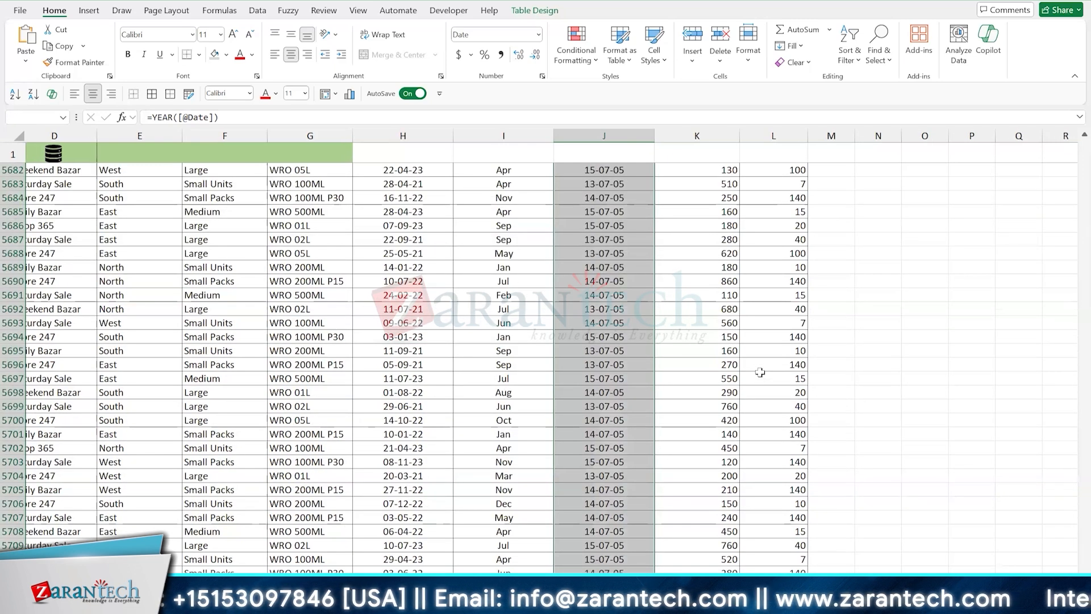
key(ctrl+super+o)
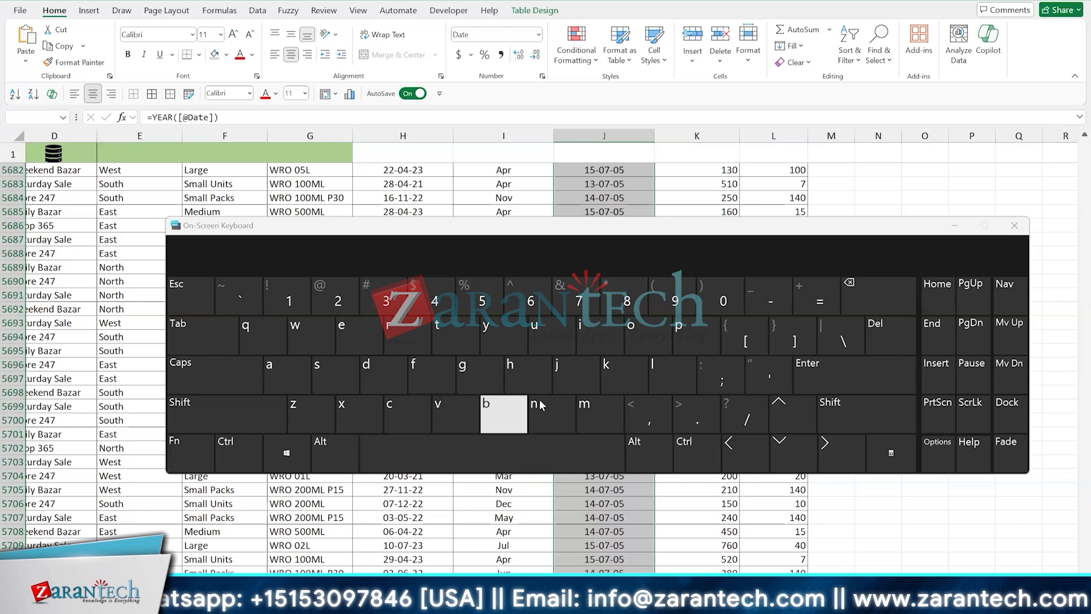
click(236, 452)
click(210, 416)
click(236, 292)
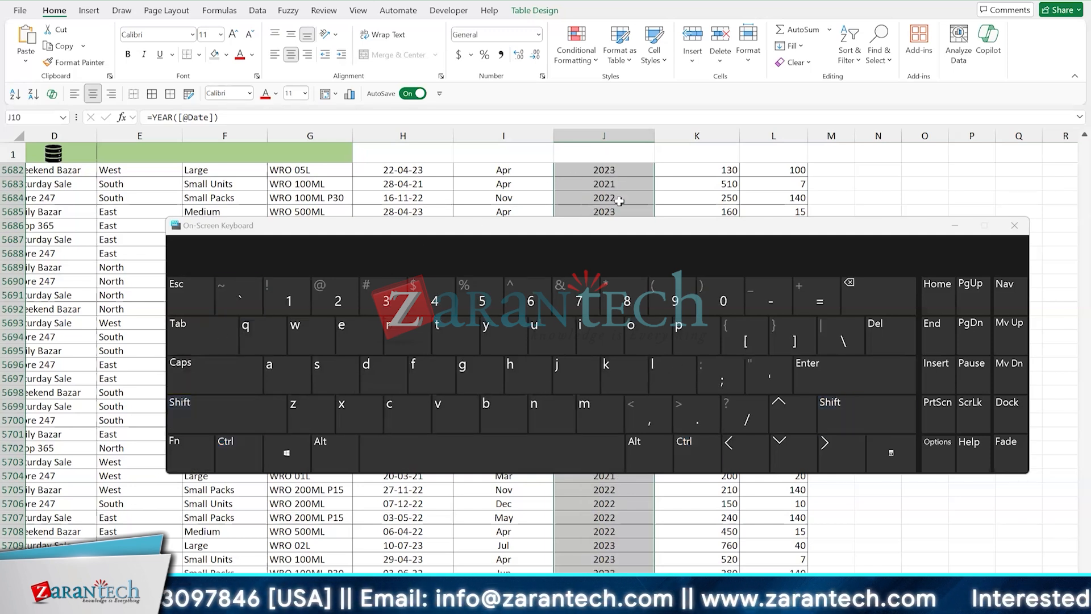
click(1014, 226)
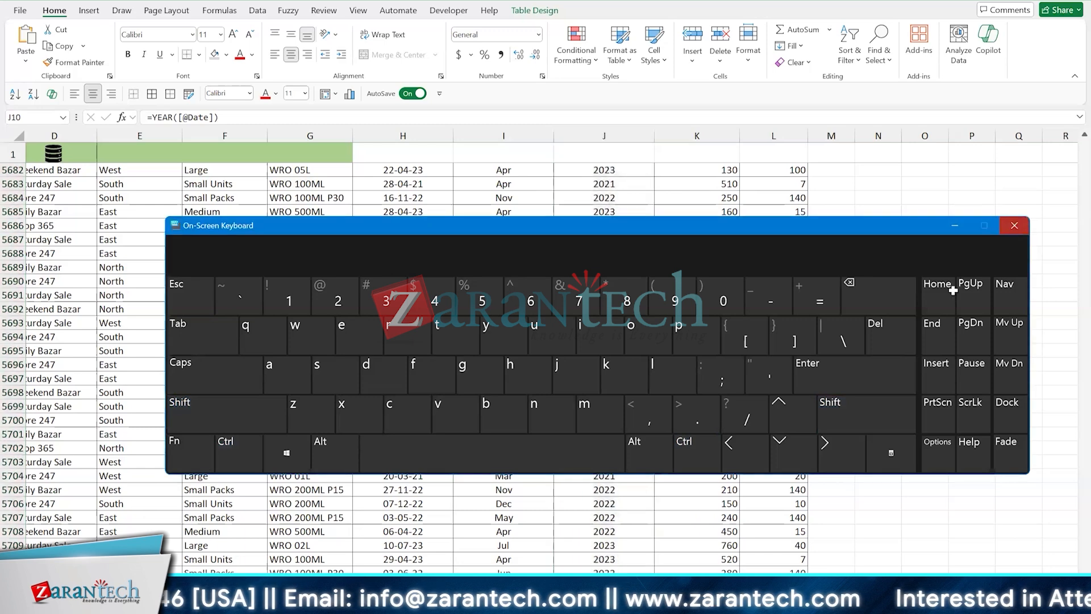
click(584, 296)
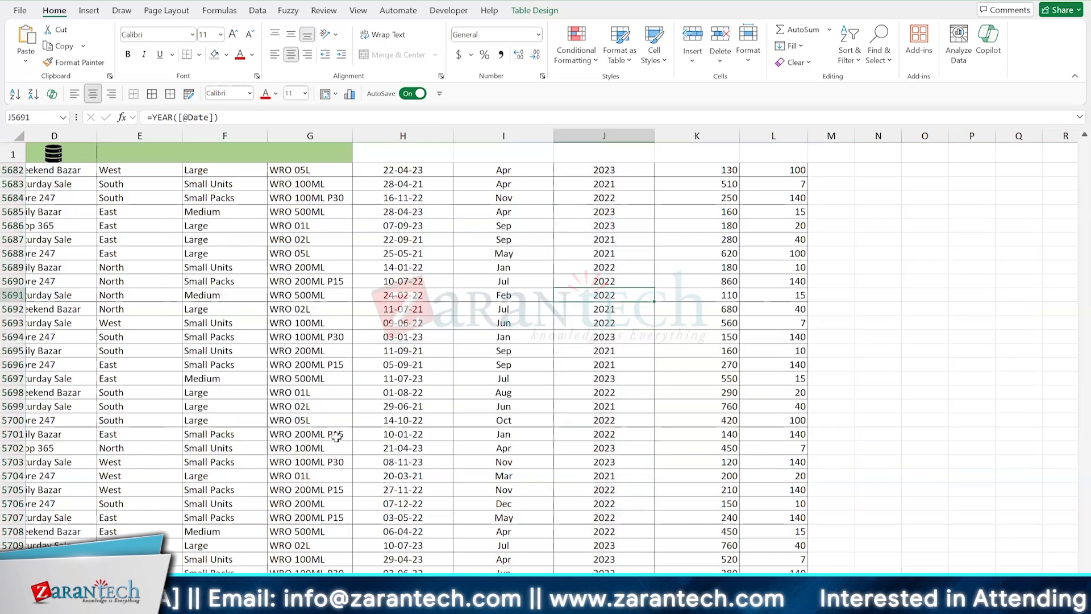
Add the note "Date to Num [Ctrl+Shift+~]" in J1 above the documented Year formula
key(ctrl+Up)
scroll(352, 423, up, 3)
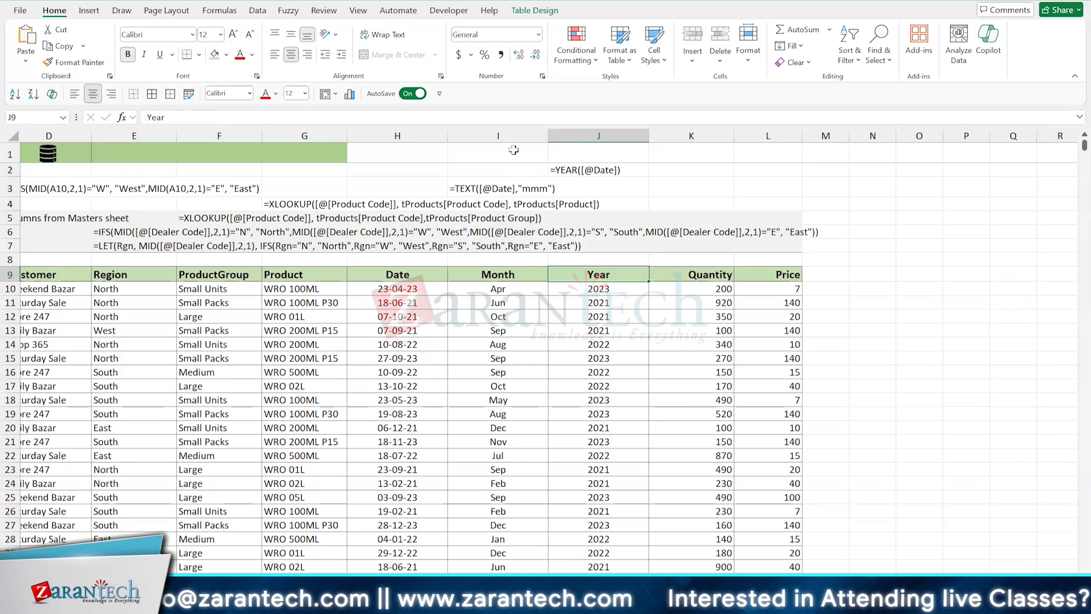
double_click(560, 150)
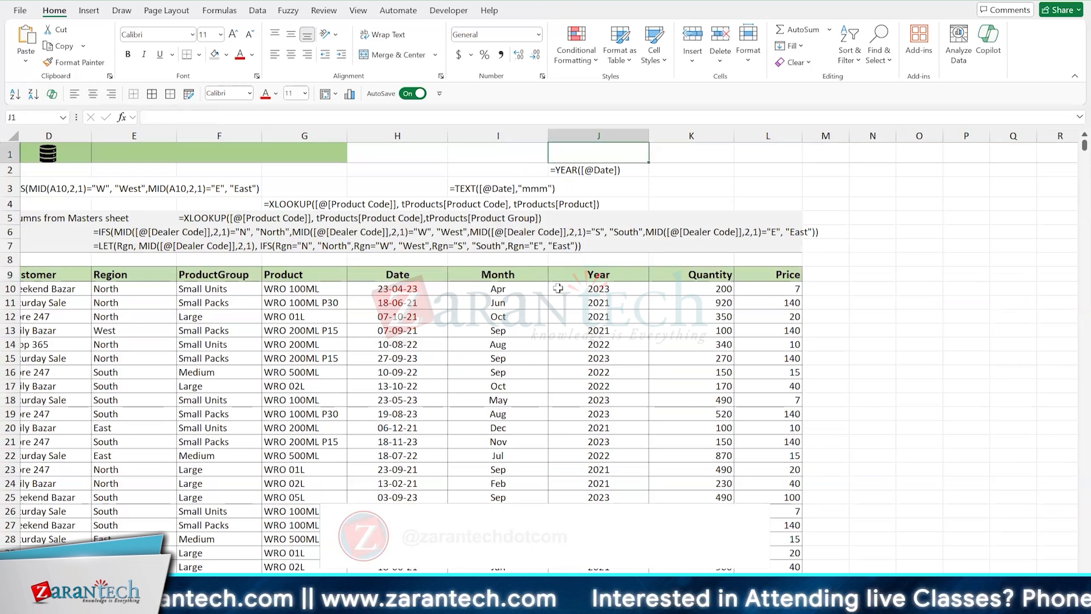
text(Date t)
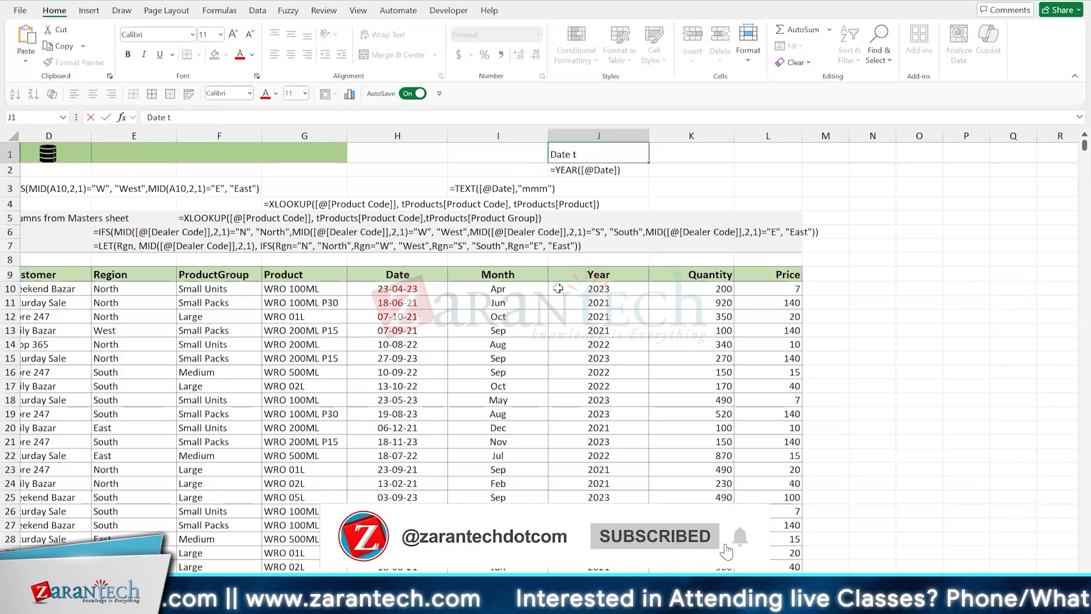
text(o Num [)
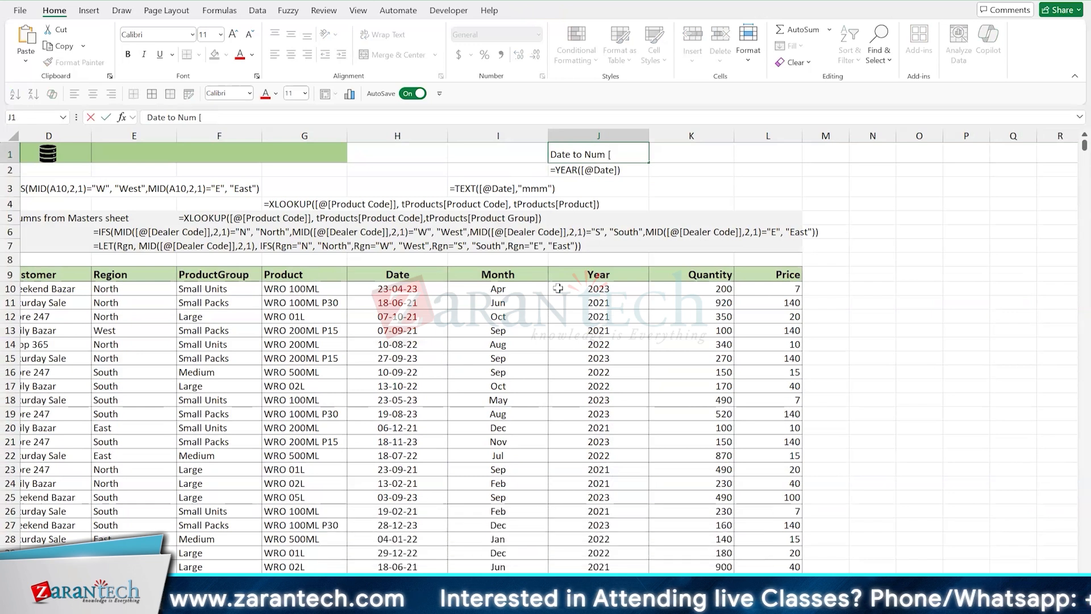
text(Ctrl+Shift+~)
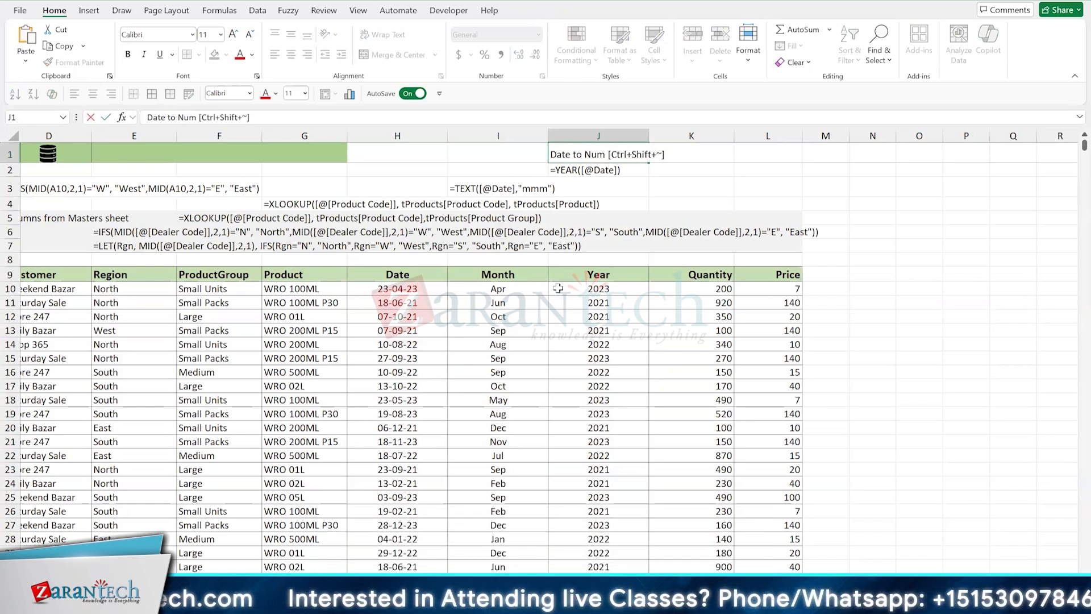
key(ctrl+Return)
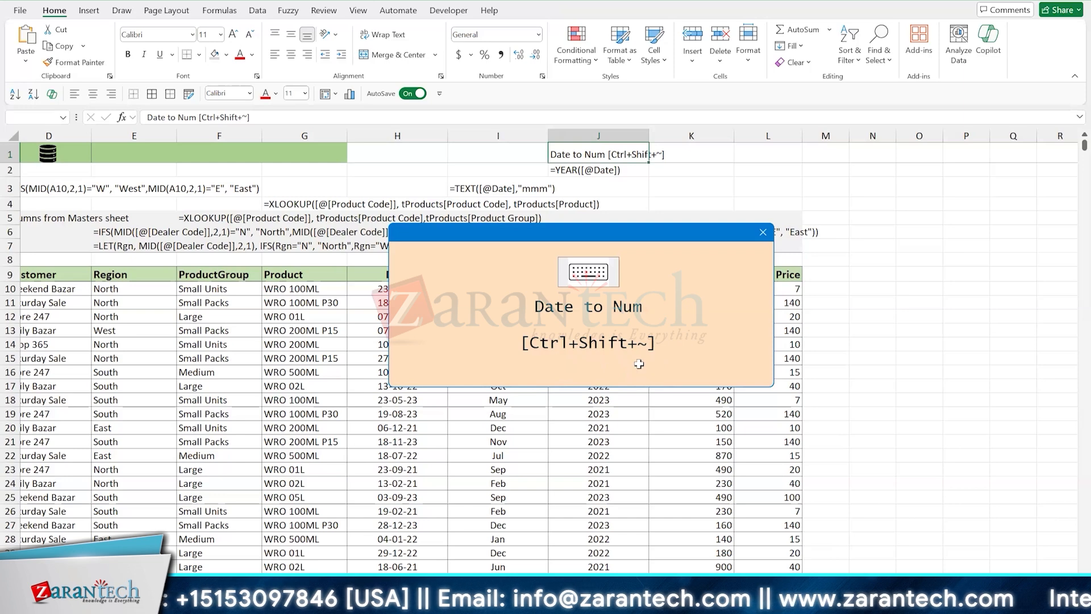
click(614, 289)
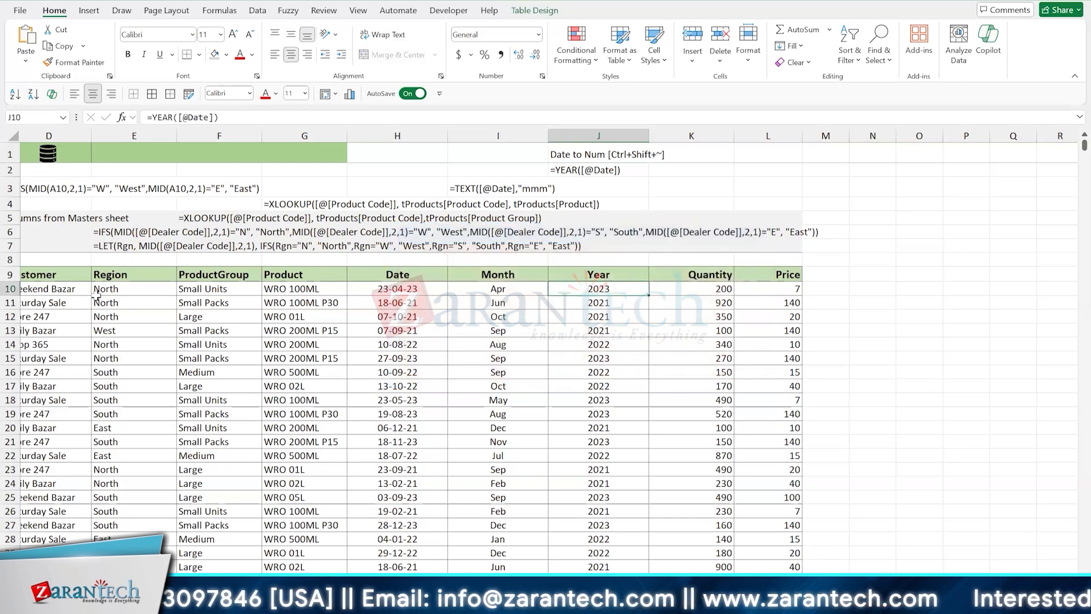
scroll(161, 261, left, 3)
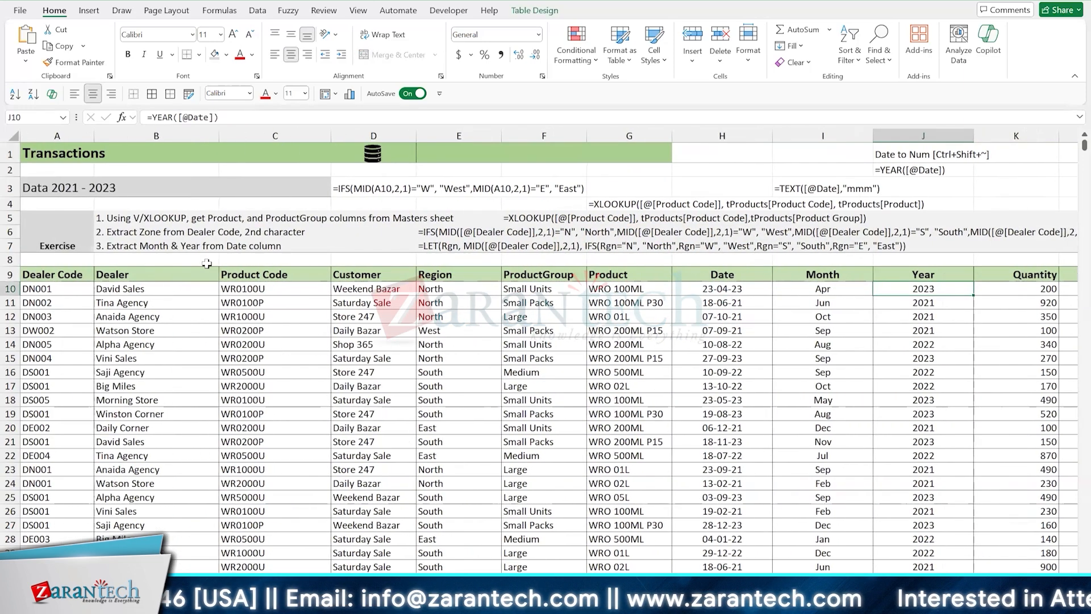
scroll(443, 479, right, 3)
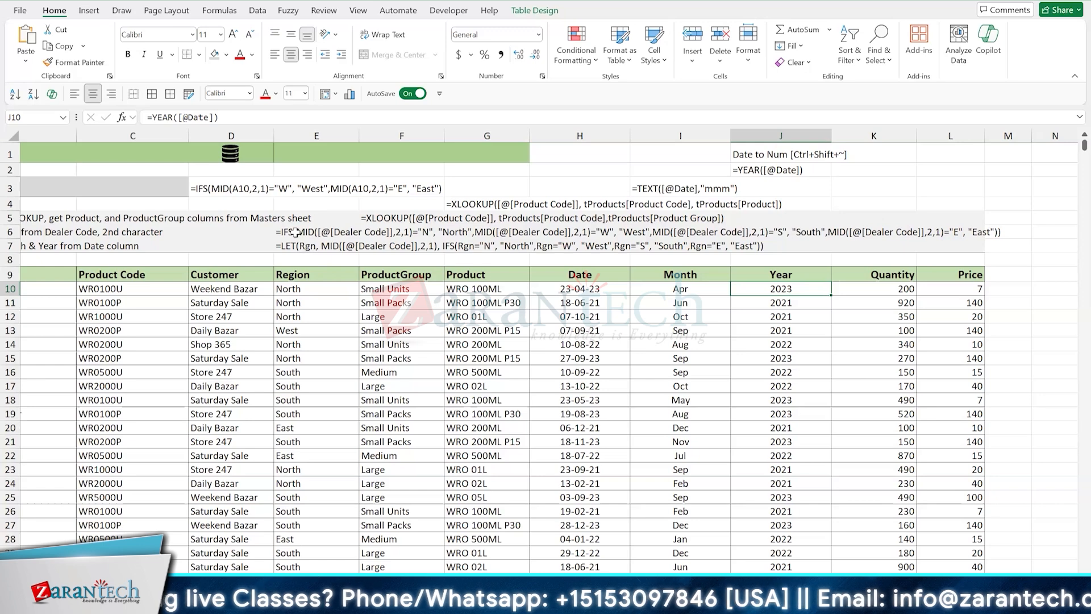
click(469, 347)
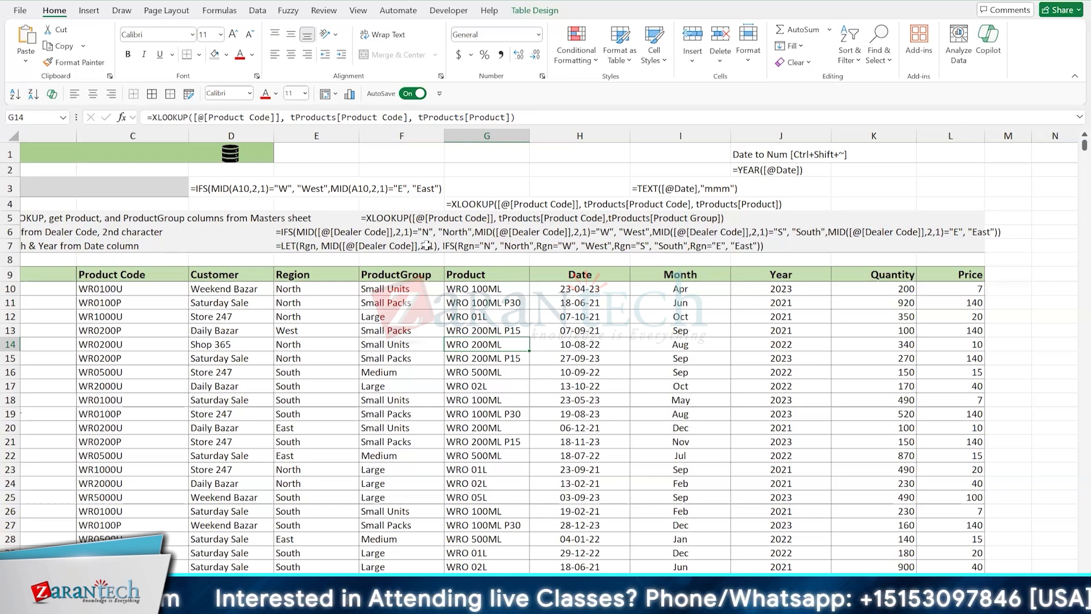
click(671, 289)
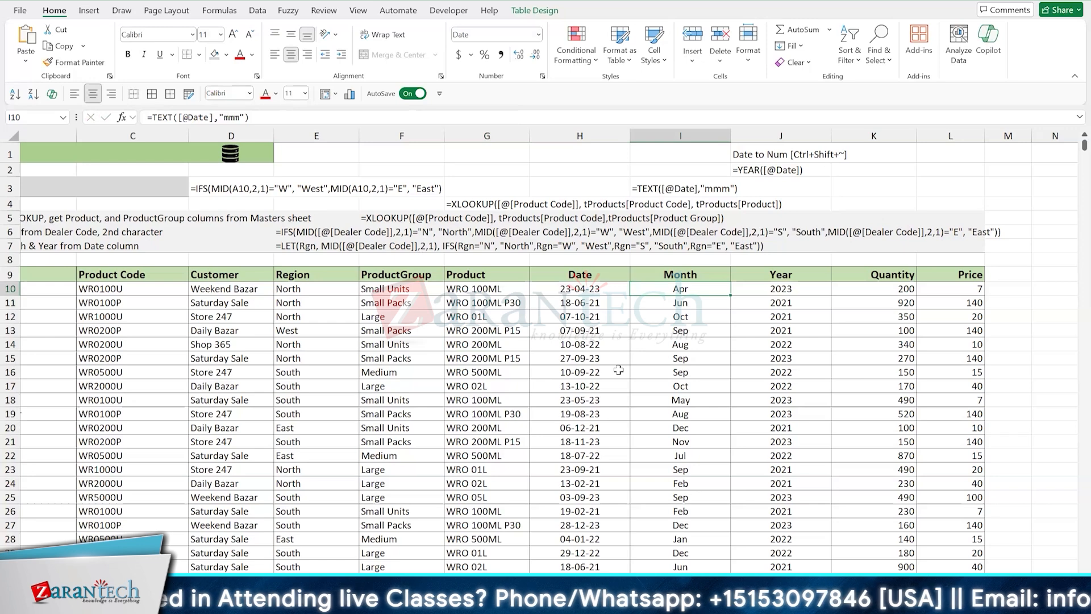
key(F2)
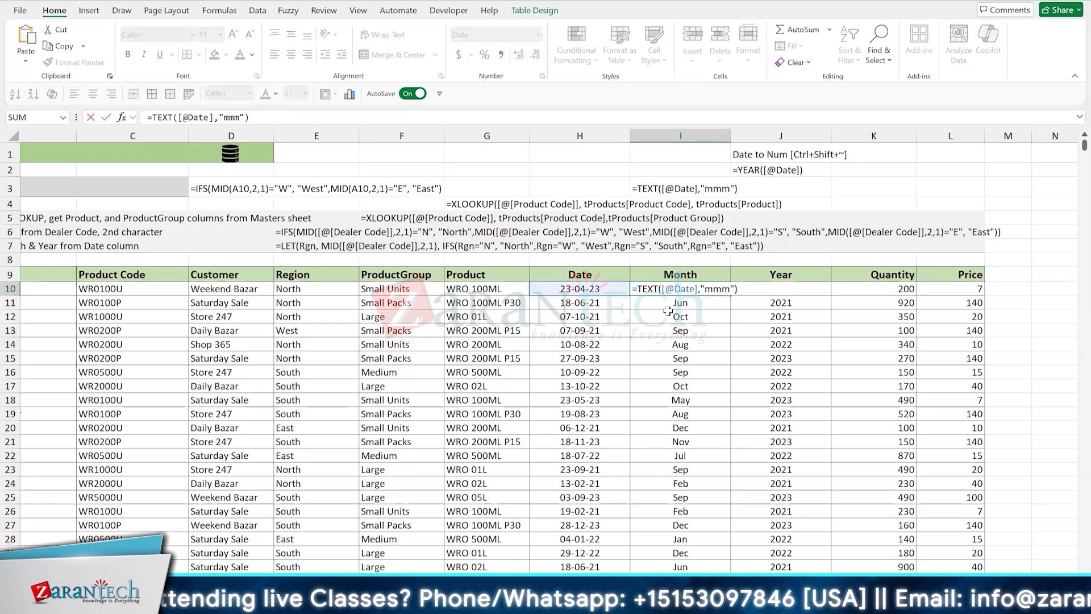
key(Escape)
text(=)
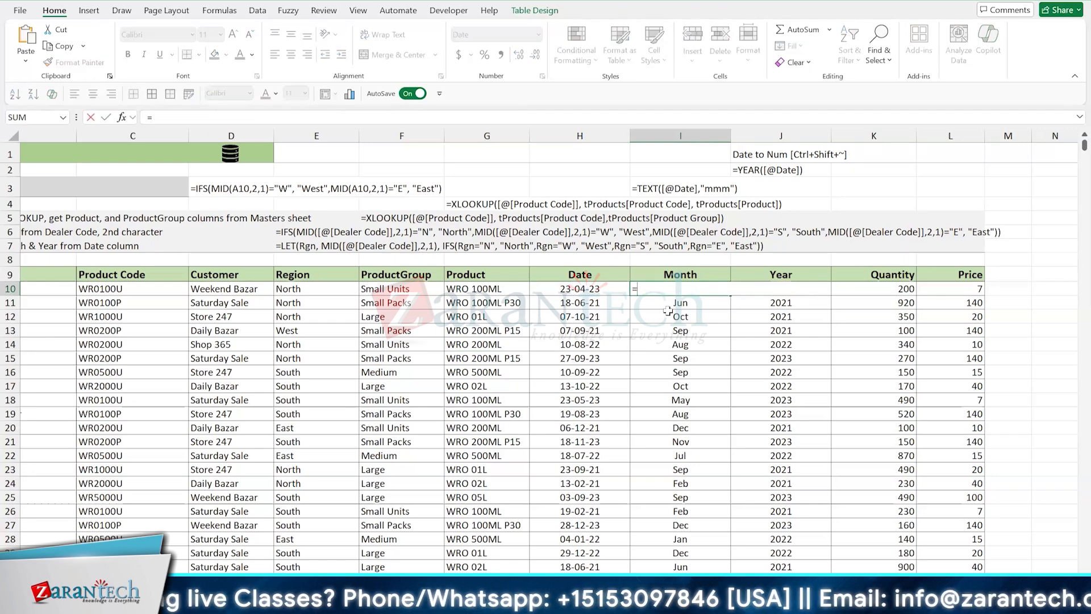
text(text)
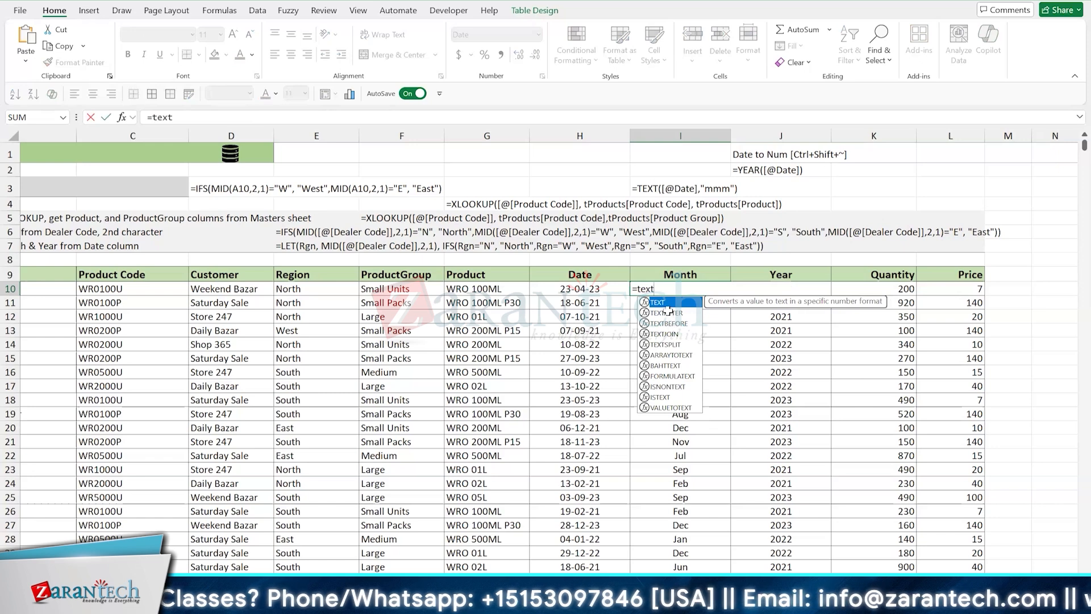
key(Tab)
key(Left)
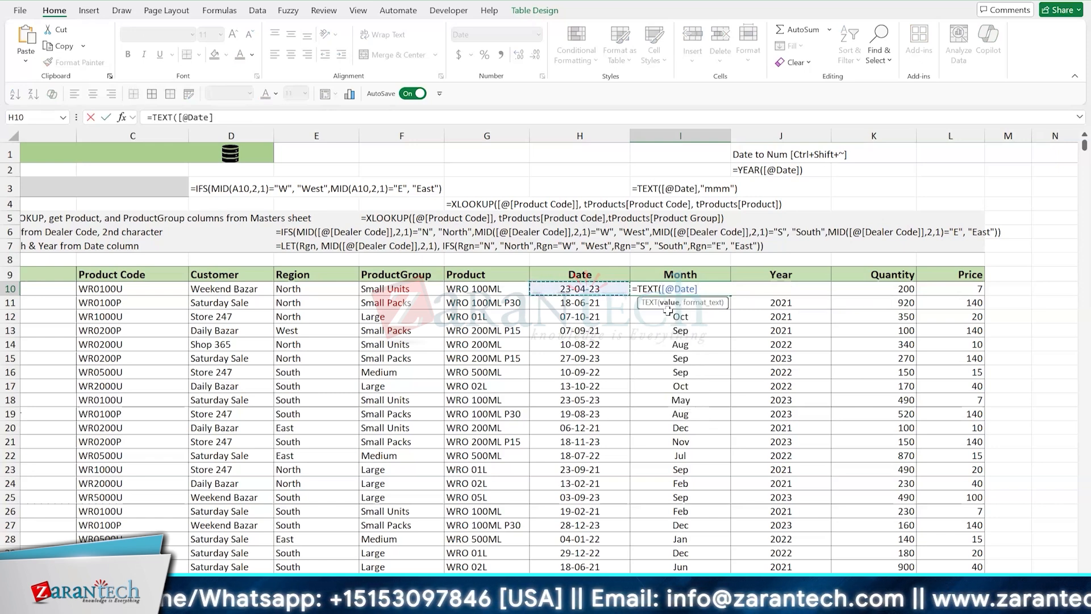
text(,)
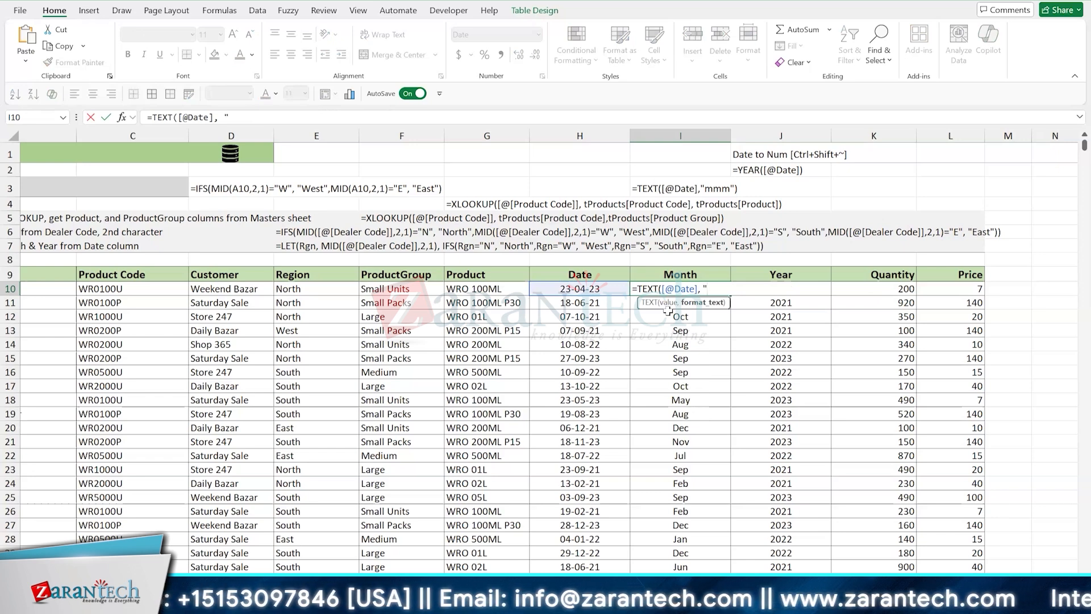
text( "mmm)
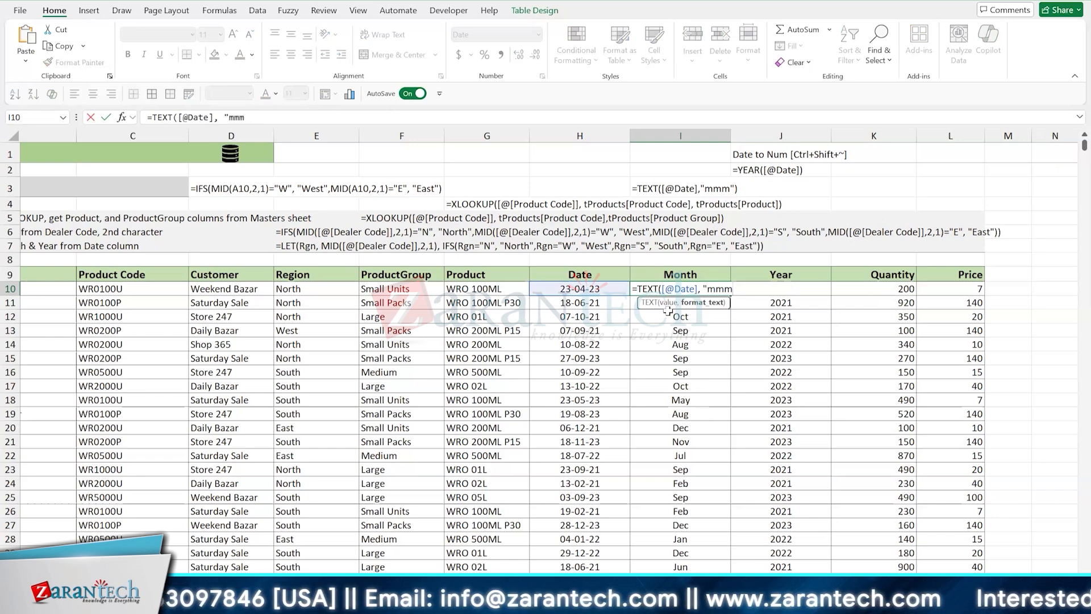
text("))
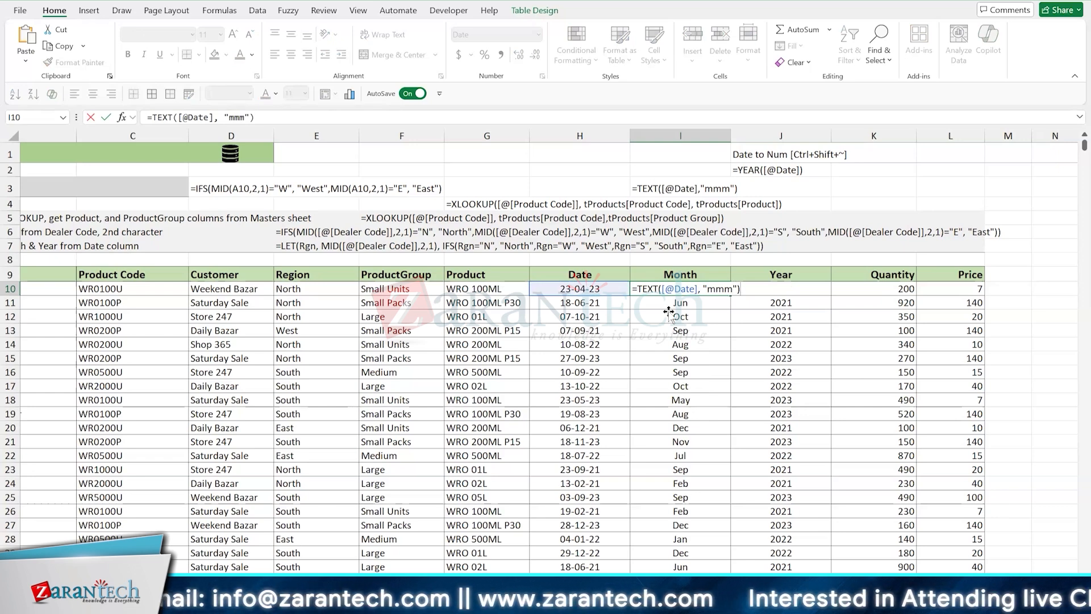
key(ctrl+Return)
key(ctrl+e)
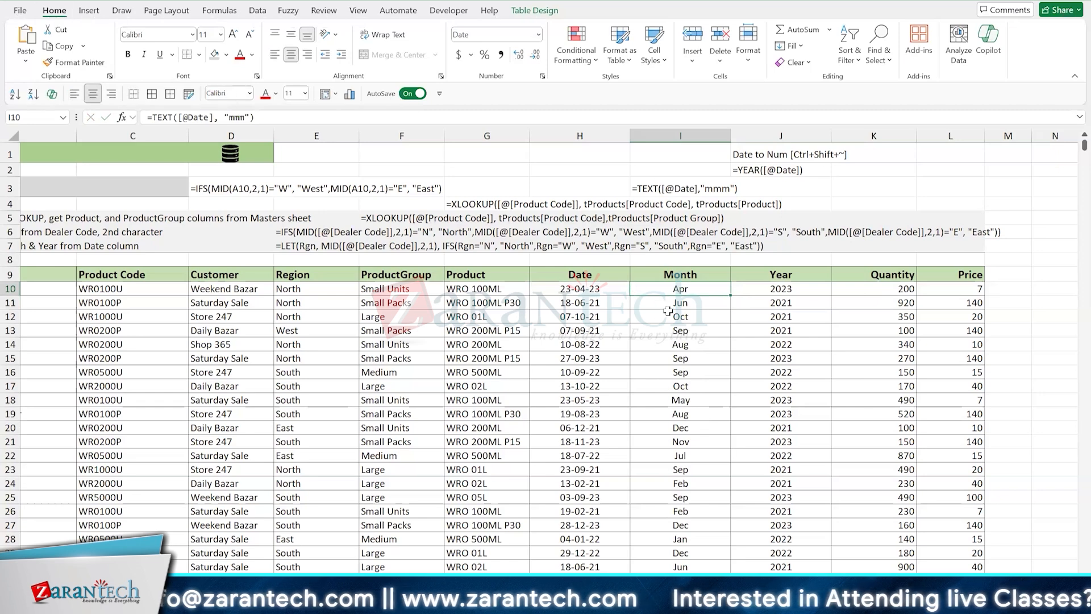
Review the Year formula in J10, the documented XLOOKUP formulas in F5 and G4, and the Month formula in I10
key(Right)
key(F2)
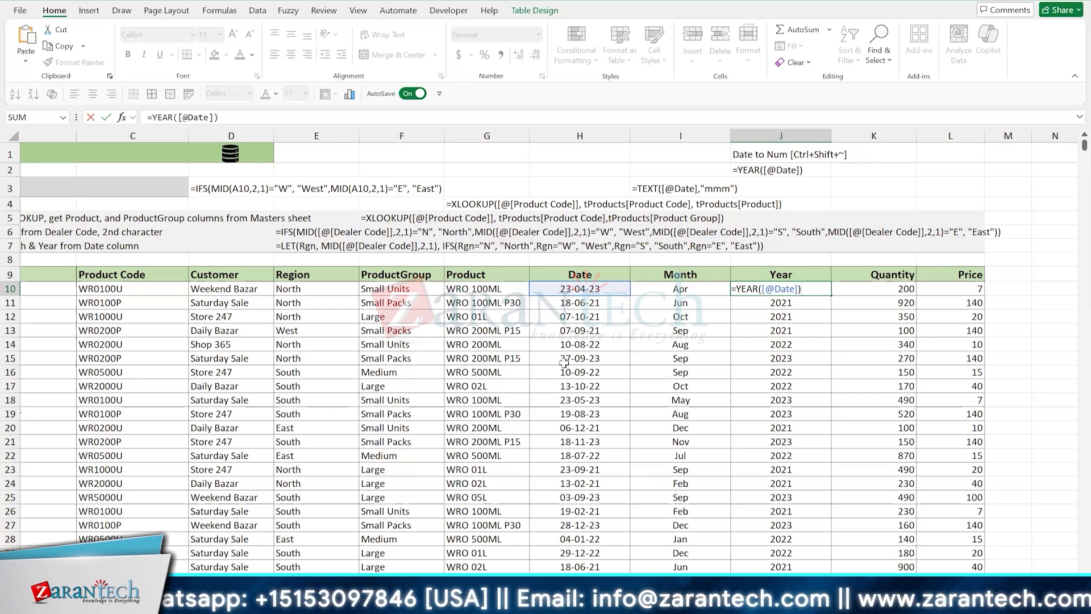
click(401, 218)
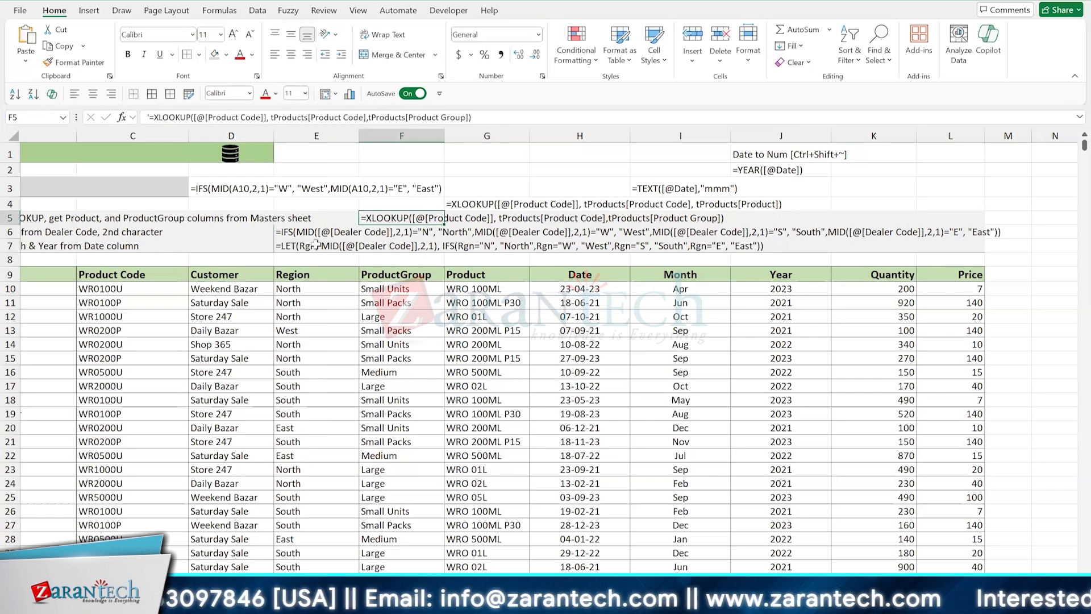
key(Right)
key(Up)
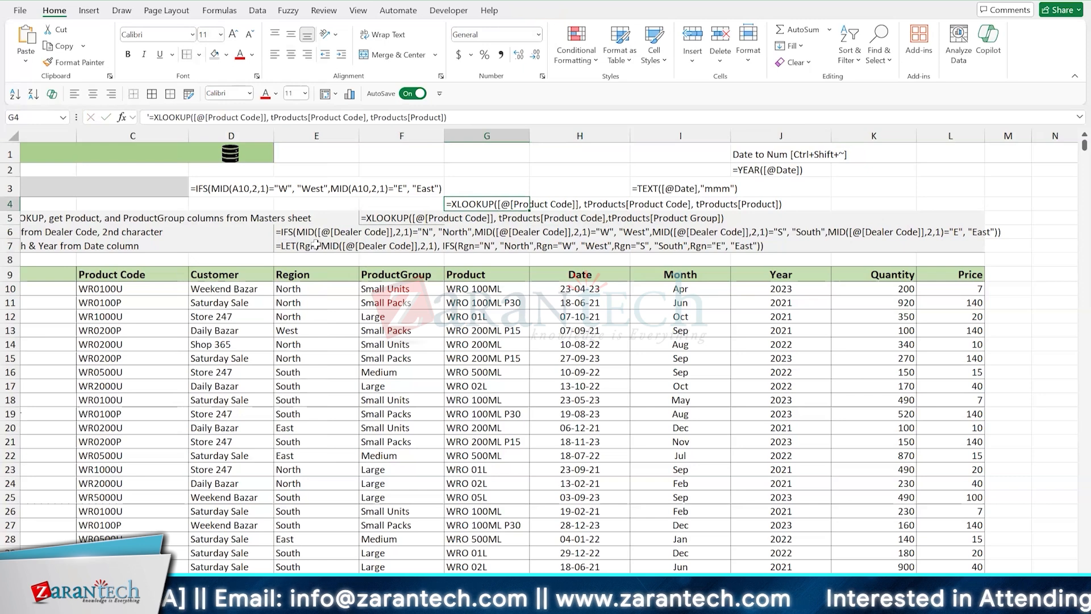
click(675, 304)
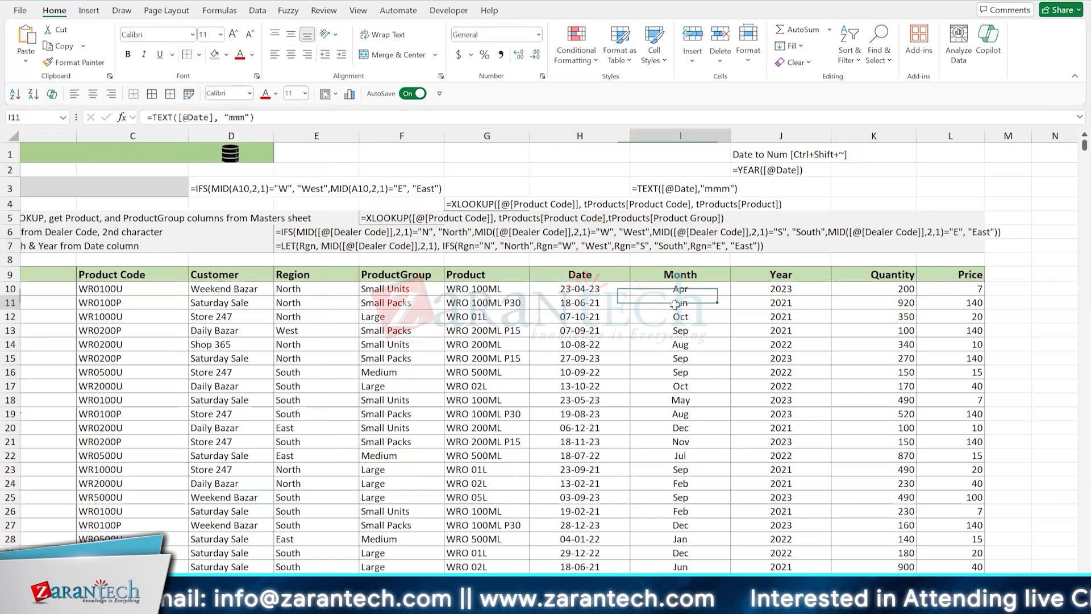
click(678, 290)
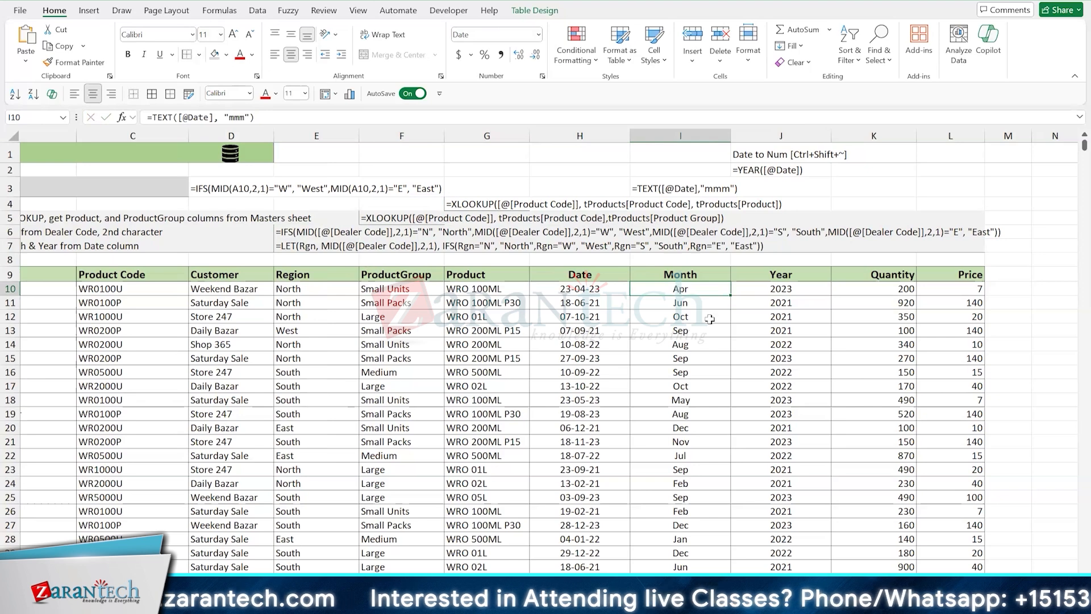
double_click(708, 290)
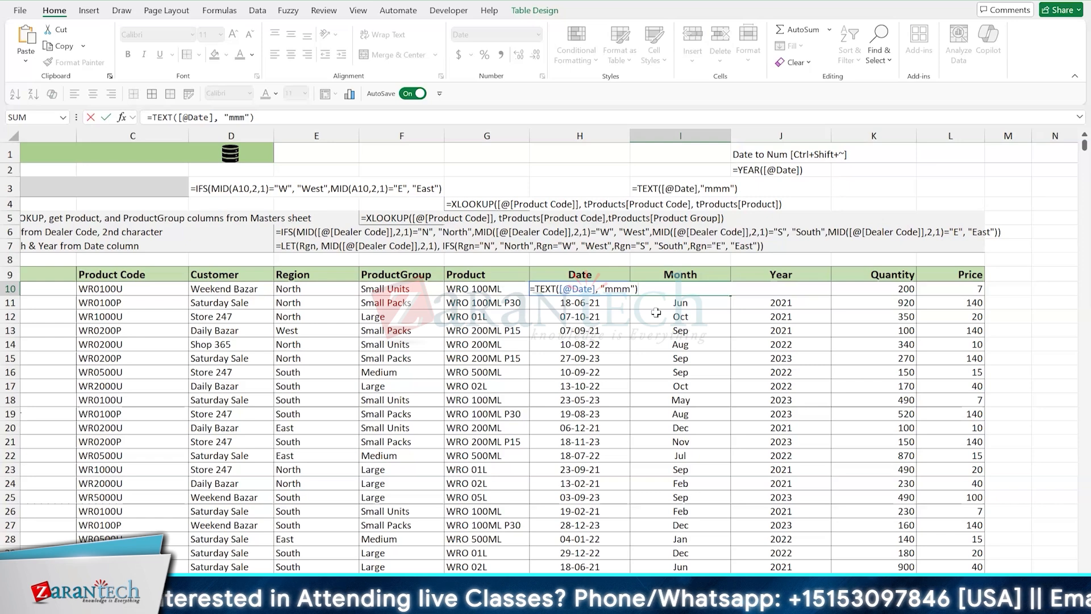
key(Escape)
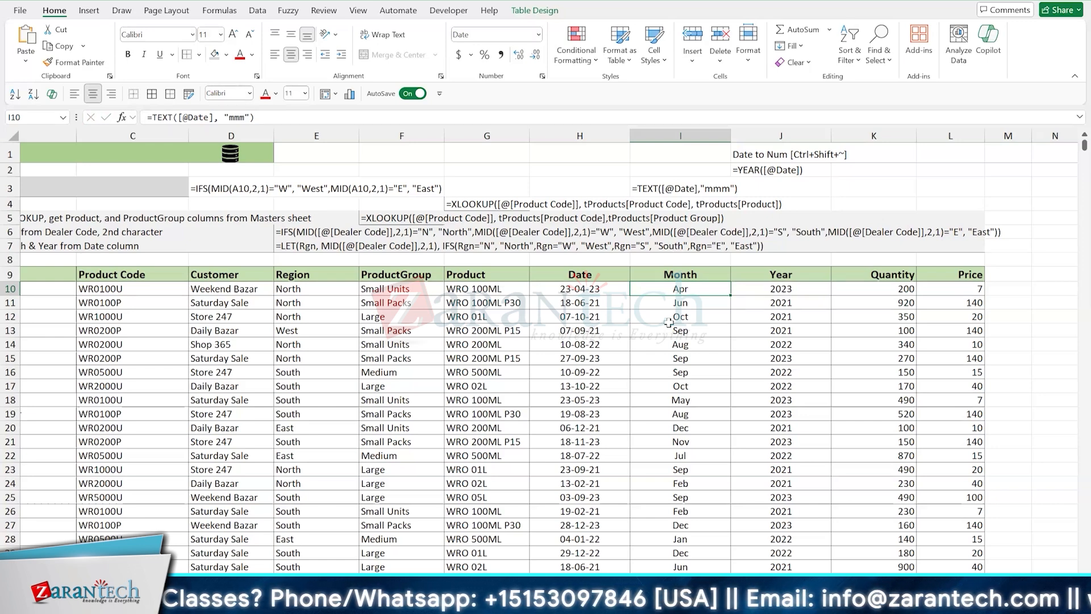
key(Right)
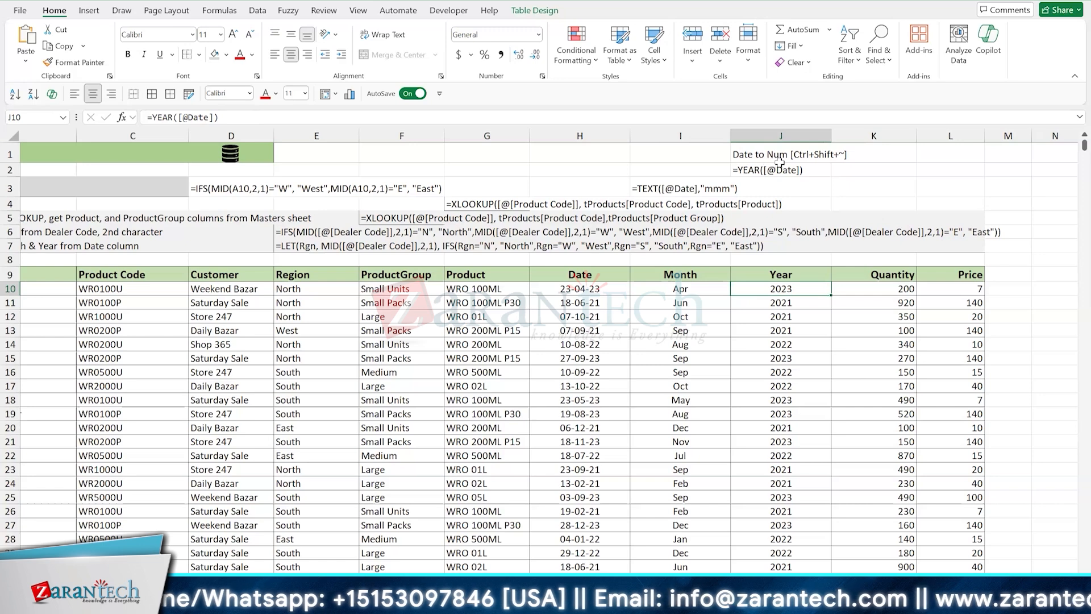
Move the date-to-number shortcut note from J1 to H1, and open the on-screen keyboard with J10 selected
click(742, 156)
drag(731, 156, 596, 157)
click(780, 291)
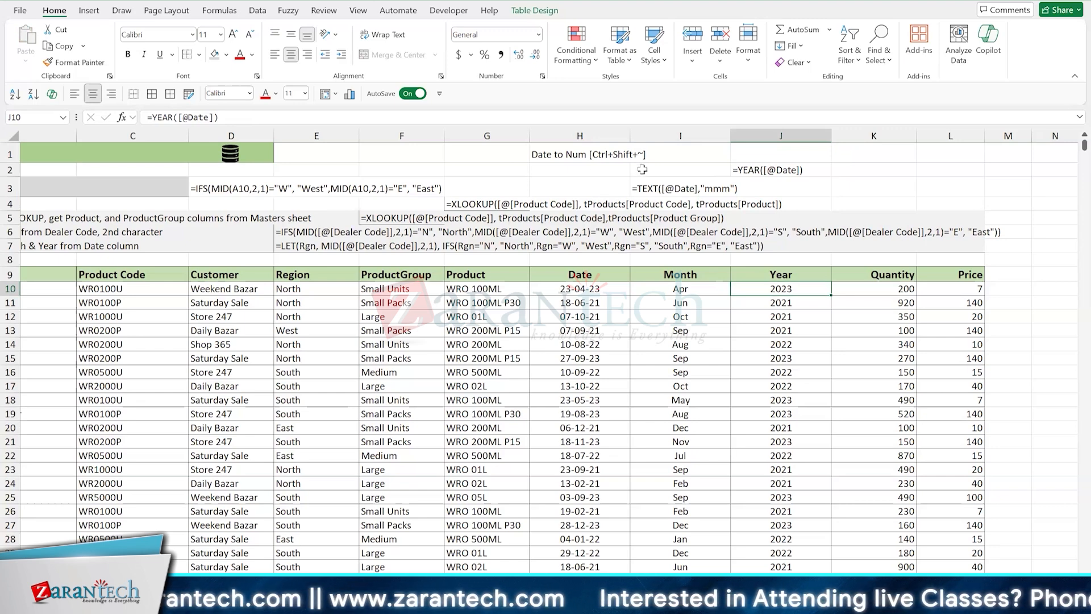
key(super+ctrl+o)
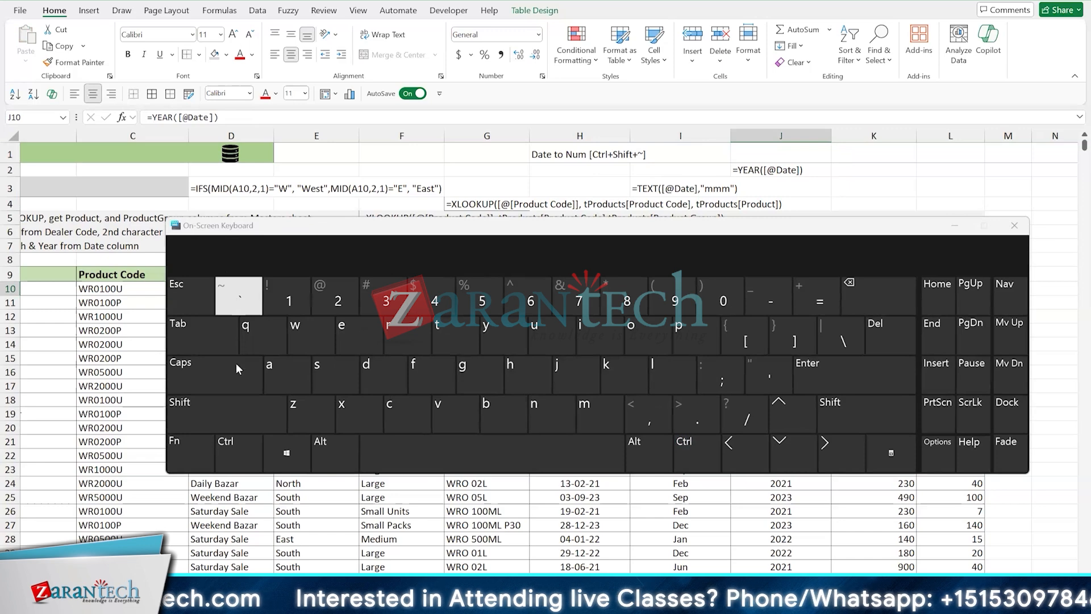
Locate the Shift and tilde keys on the on-screen keyboard, and close the keyboard
click(211, 420)
click(227, 300)
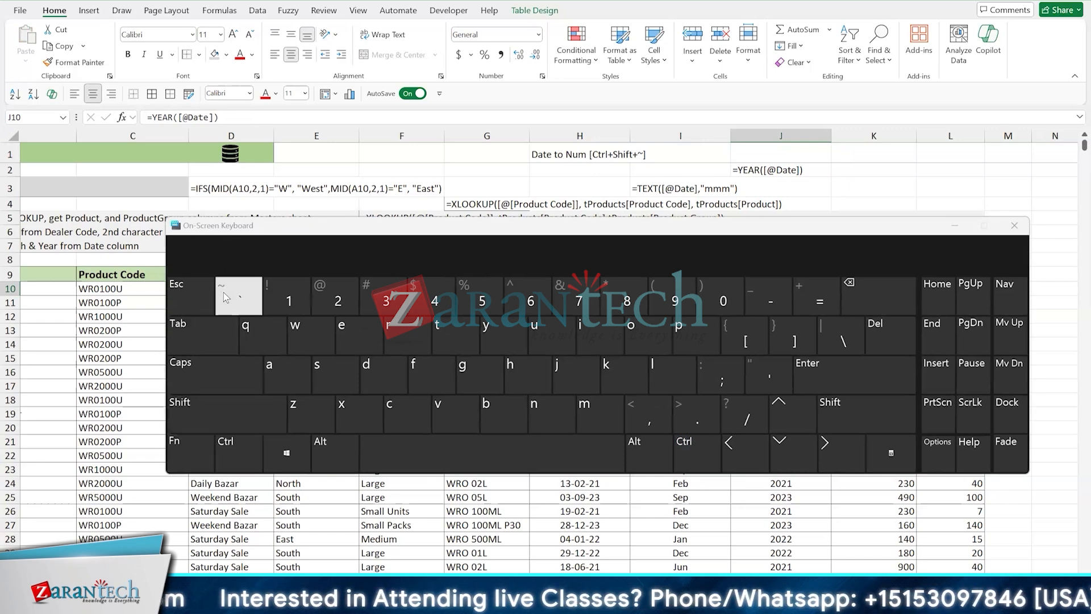
click(1015, 225)
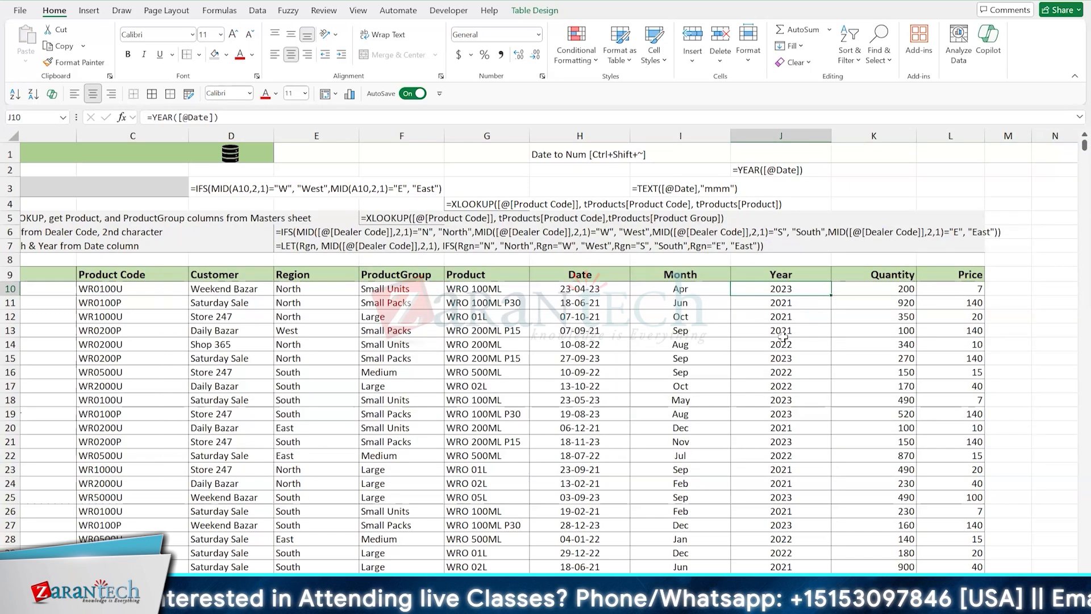
key(shift+Down)
key(shift+Down)
key(shift+Down)
key(shift+Down)
key(shift+Down)
key(shift+Down)
key(shift+Down)
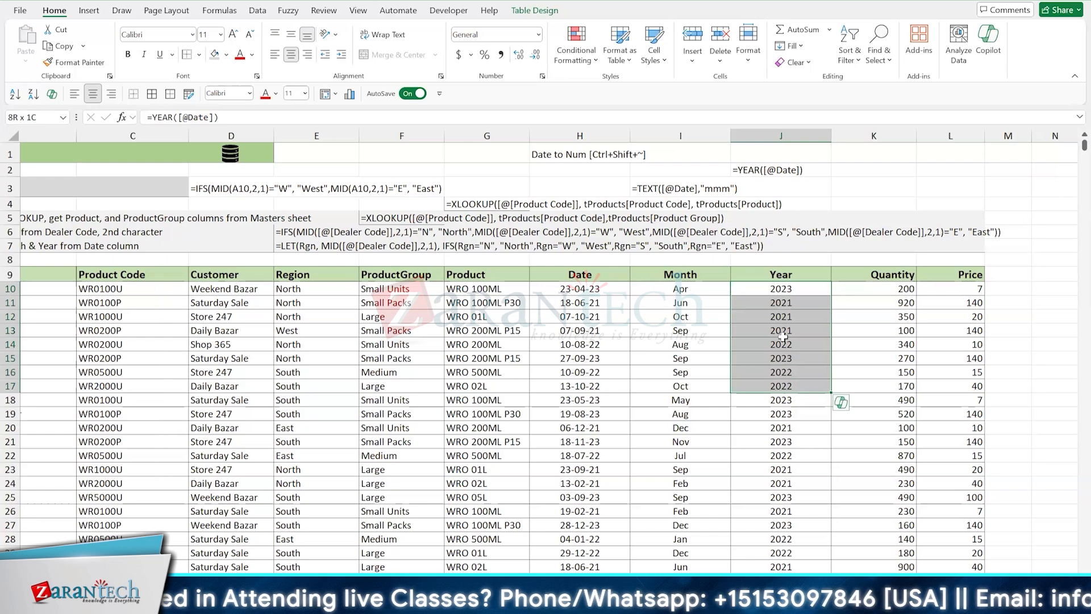
key(shift+Up)
key(shift+Up)
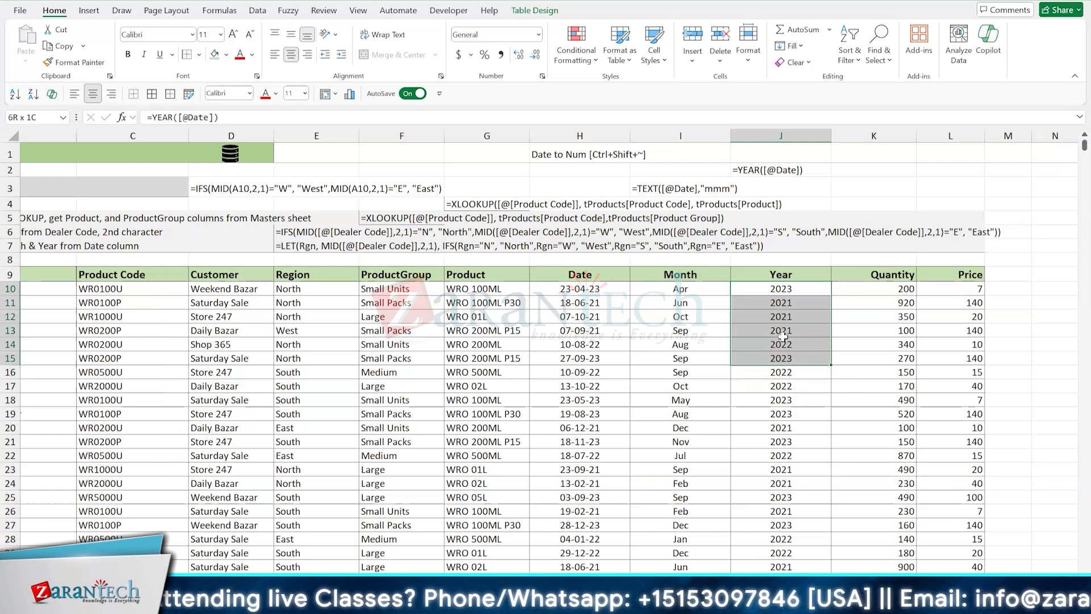
click(768, 289)
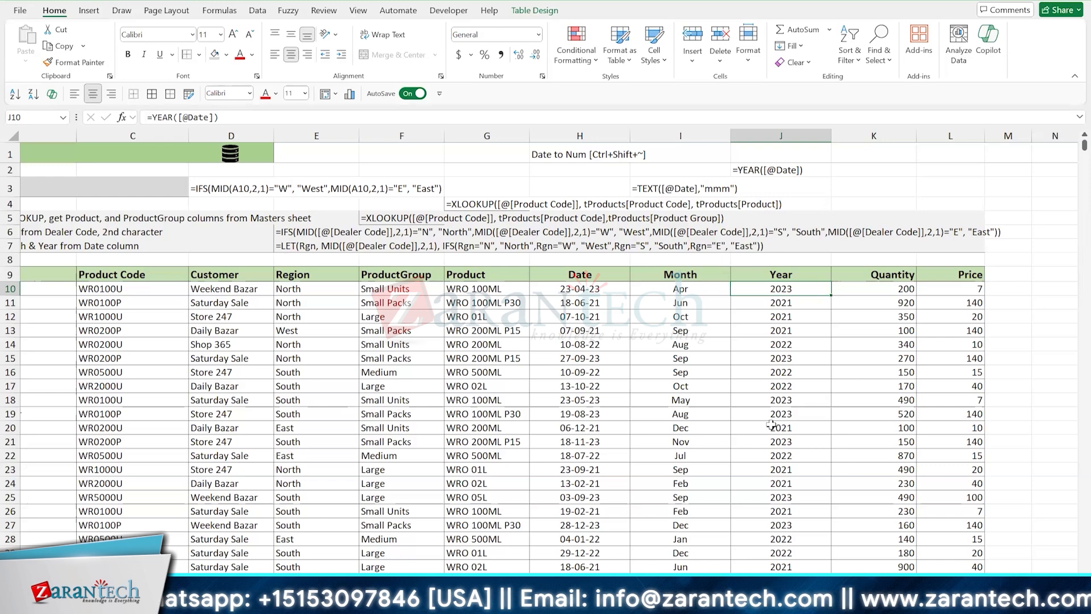
key(F2)
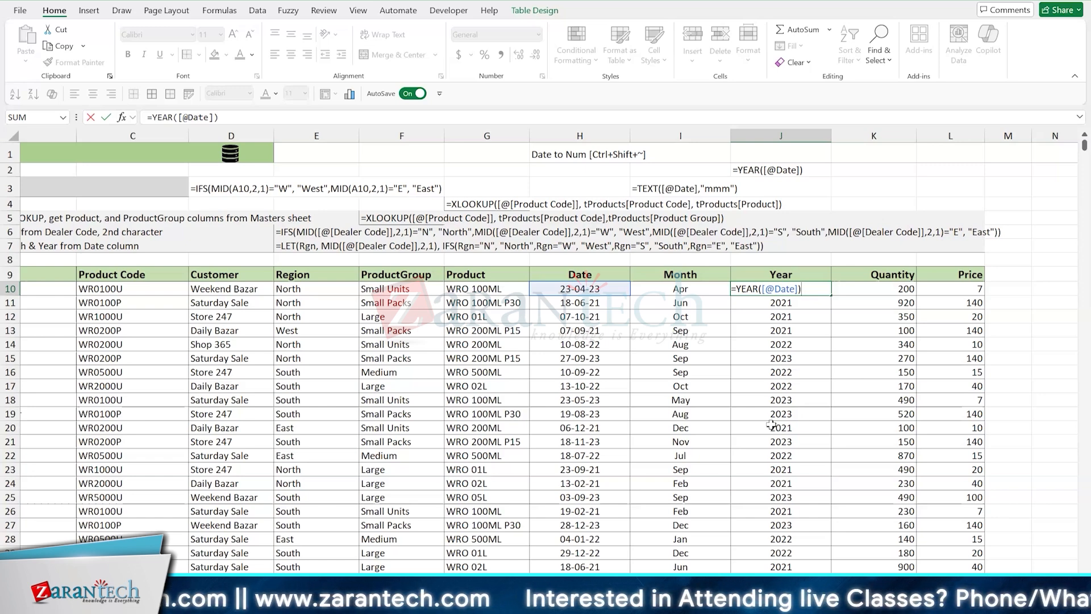
key(ctrl+Return)
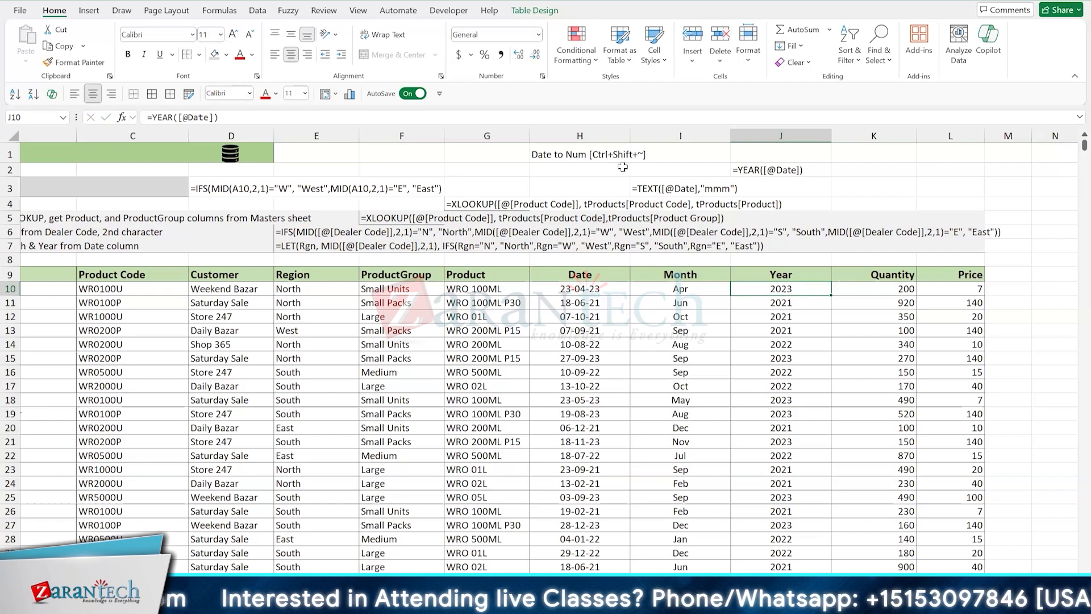
Select all Year column values from J10 down to the last table row, keeping J10 as the active cell
key(ctrl+shift+Down)
scroll(762, 288, up, 20)
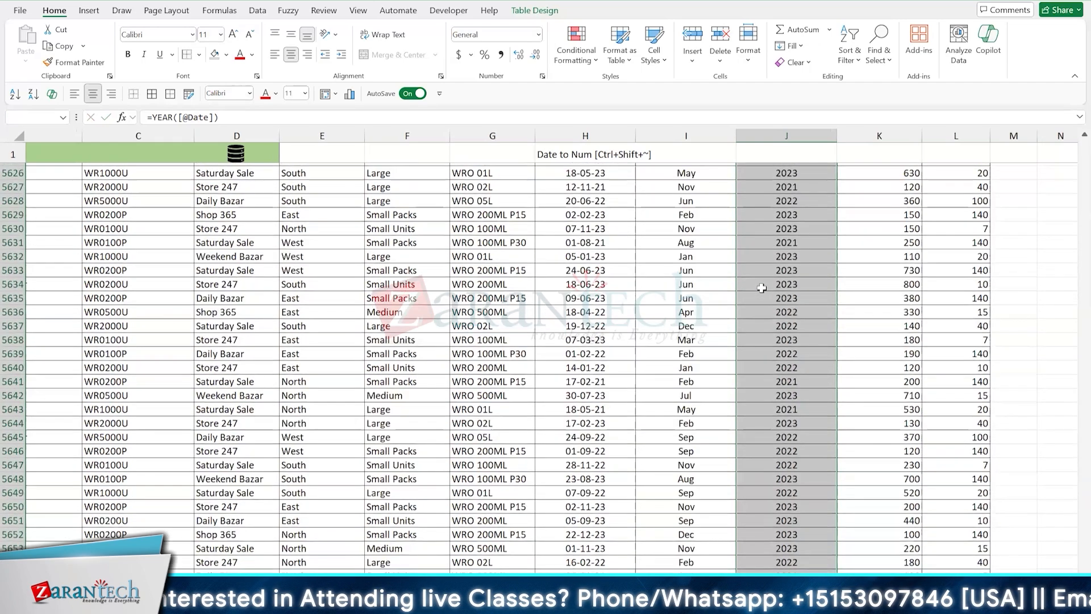
key(Return)
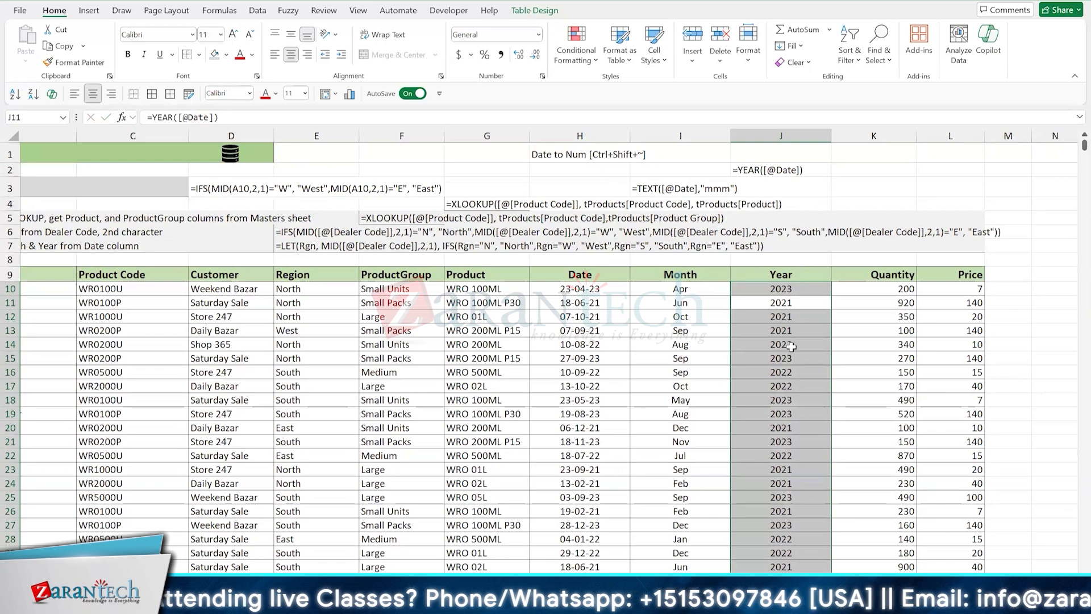
key(shift+Return)
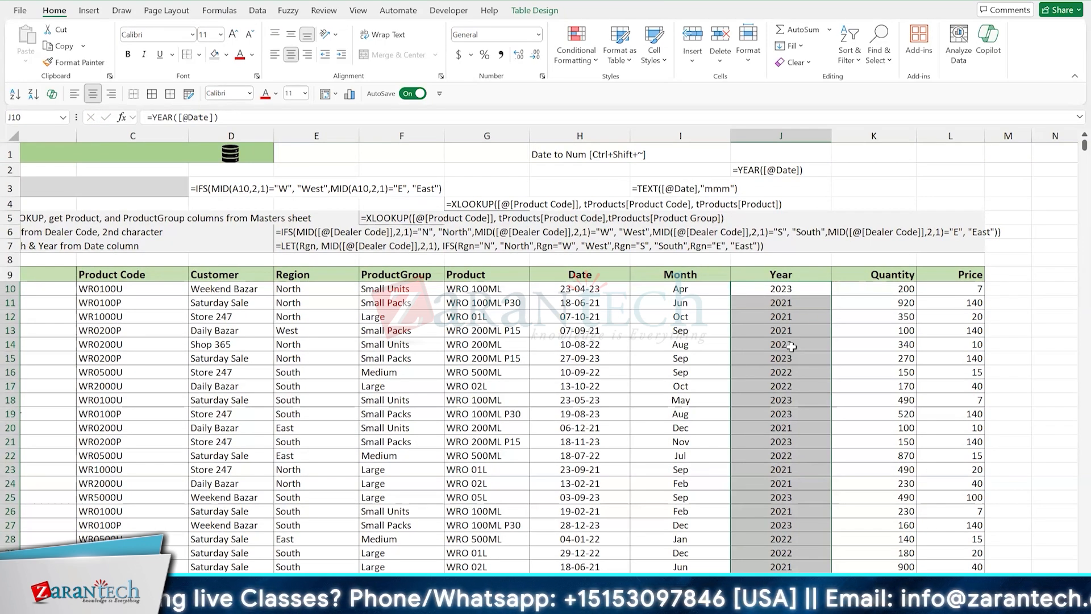